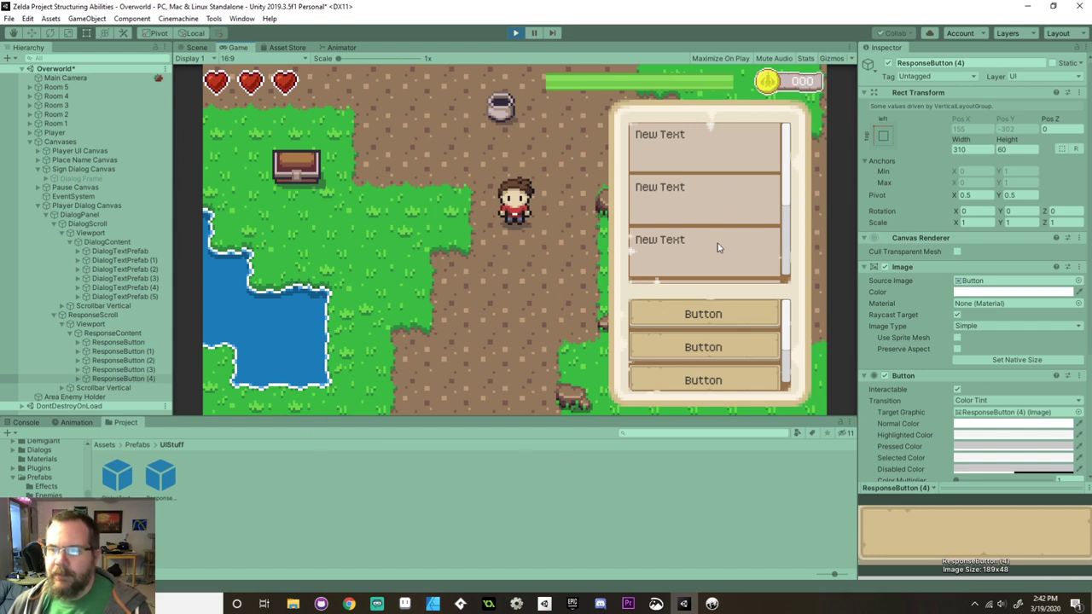
scroll(710, 226, up, 2)
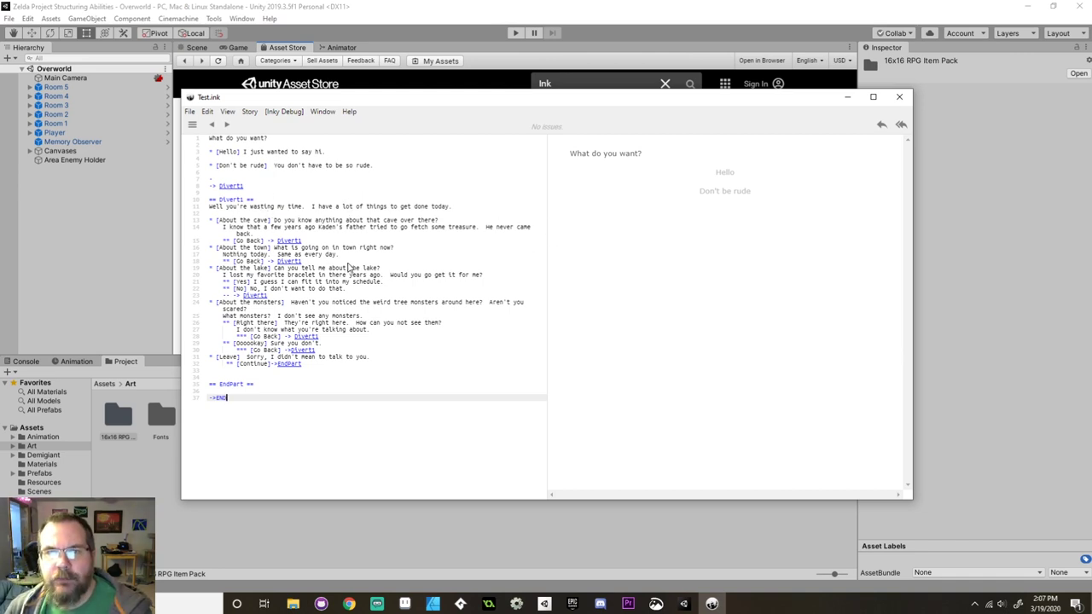
Look up the Ink Unity Integration asset from the Asset Store search results, and return to the Scene view.
click(610, 15)
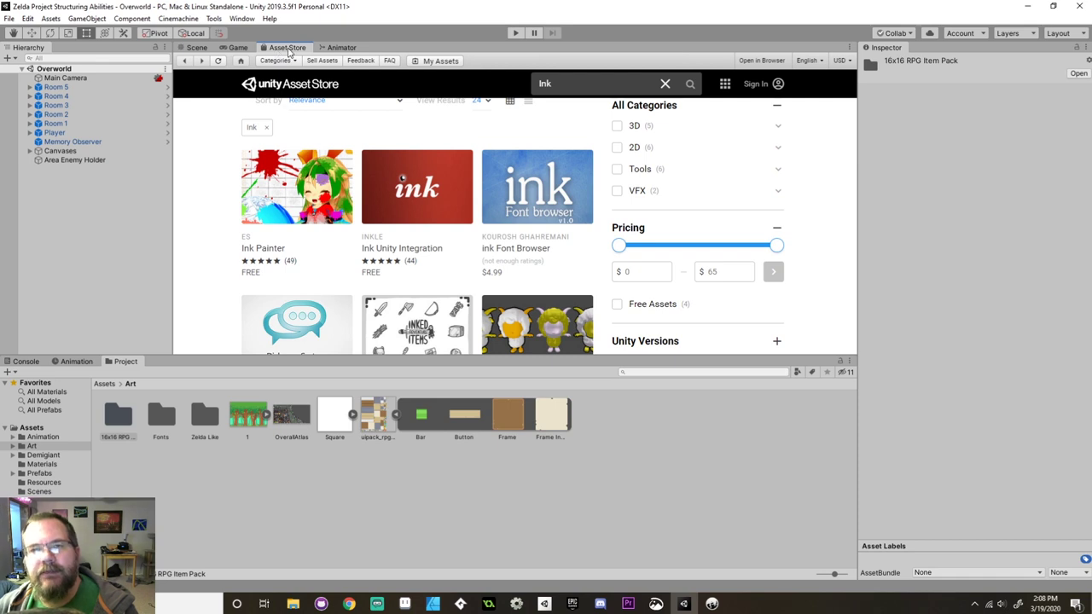
click(243, 19)
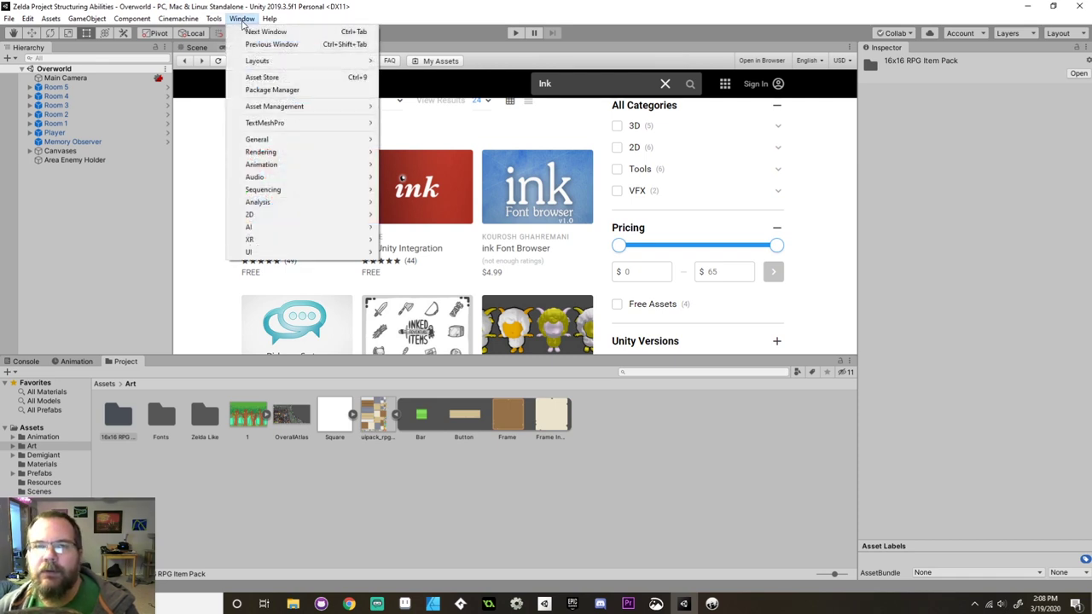
click(409, 5)
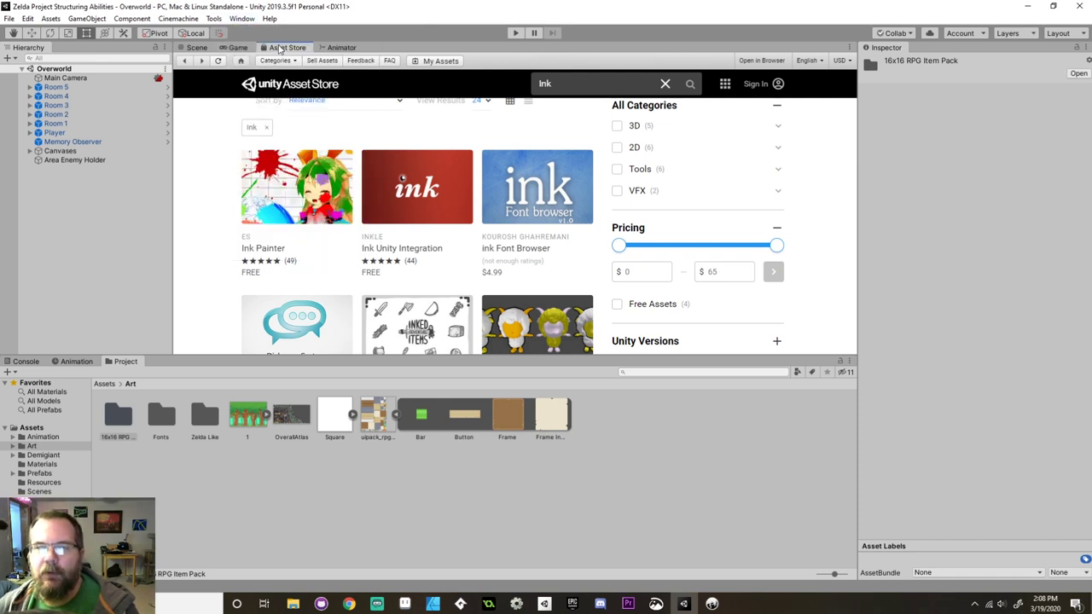
mouse_move(423, 218)
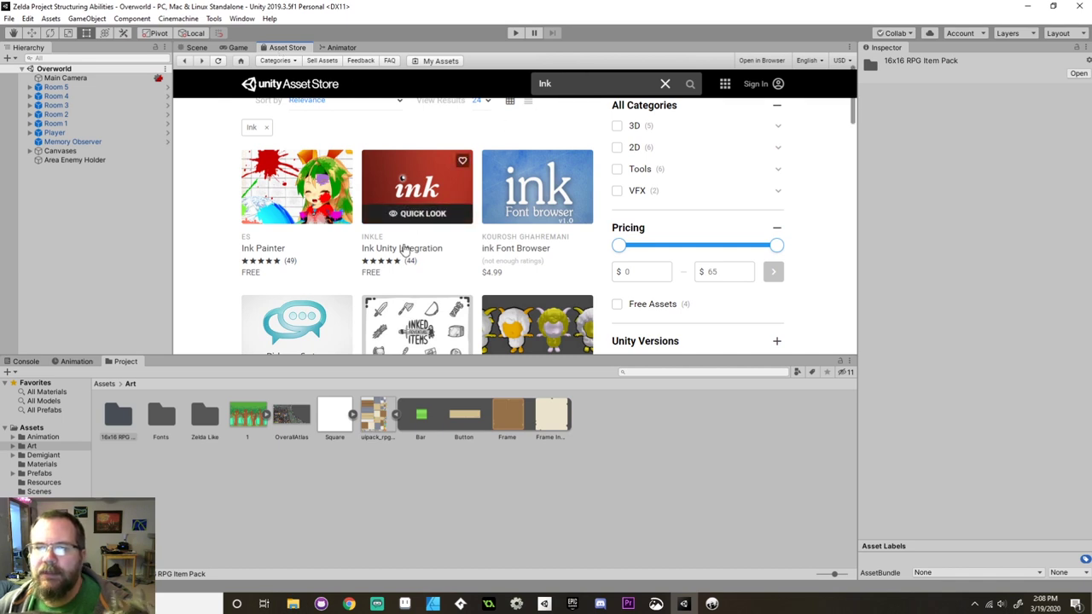
click(464, 257)
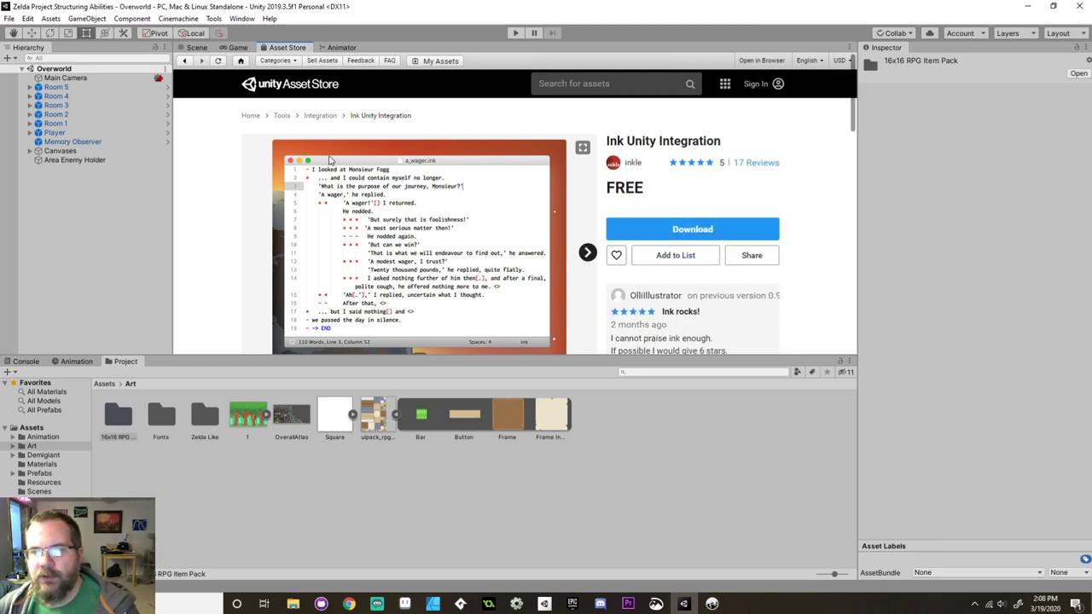
click(197, 48)
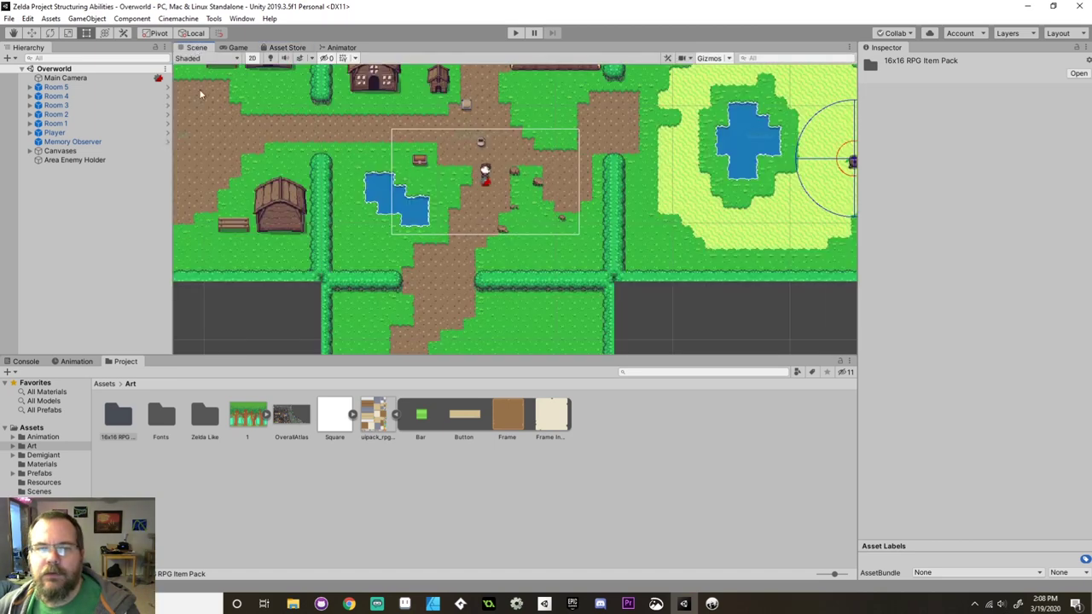
Switch to Chrome and look up the Unity plugin's GitHub releases from the inkle ink page.
click(349, 604)
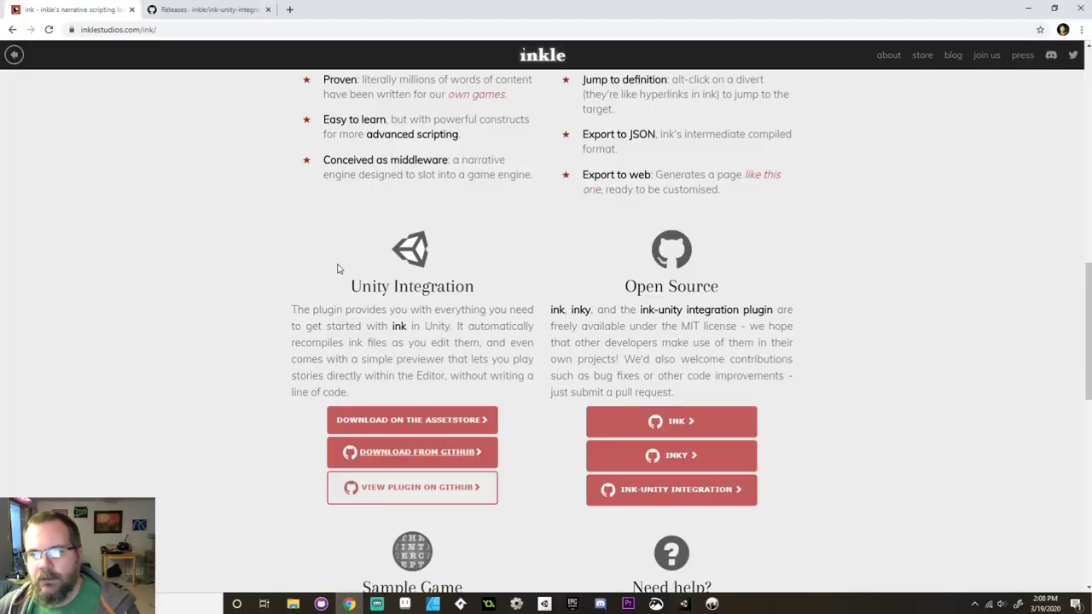
scroll(366, 256, up, 10)
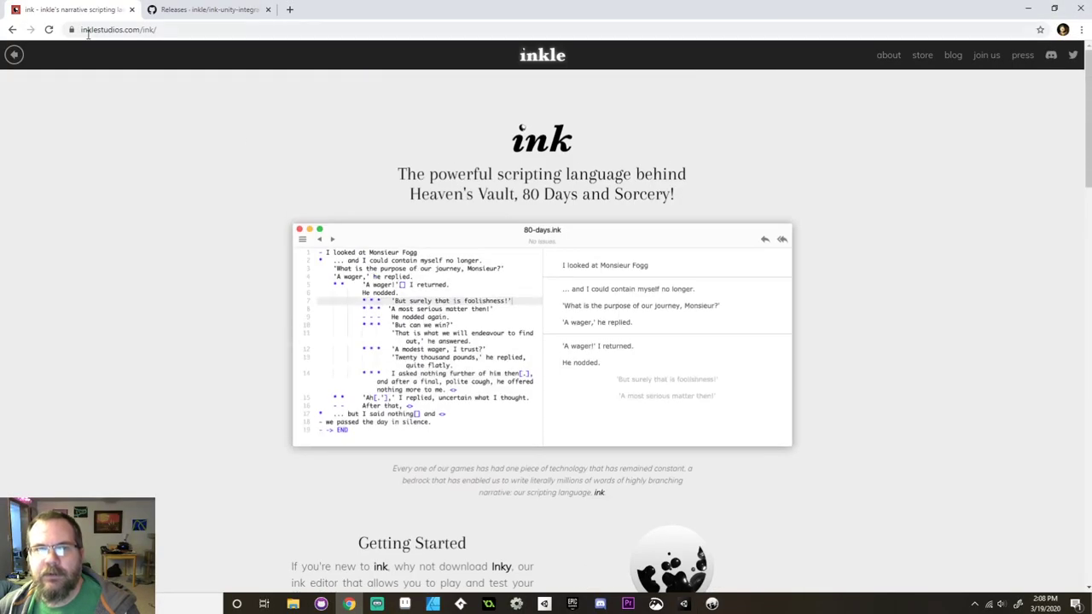
scroll(260, 260, down, 10)
click(412, 429)
scroll(494, 362, down, 1)
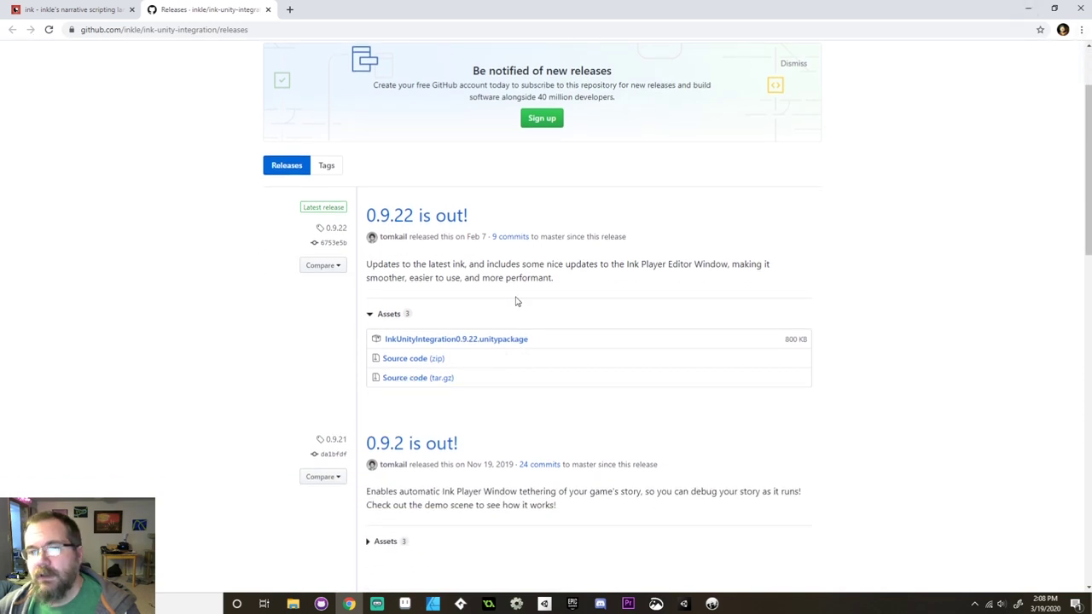
Switch back to Unity and import the whole InkUnityIntegration0.9.22 custom package from the Desktop.
click(683, 603)
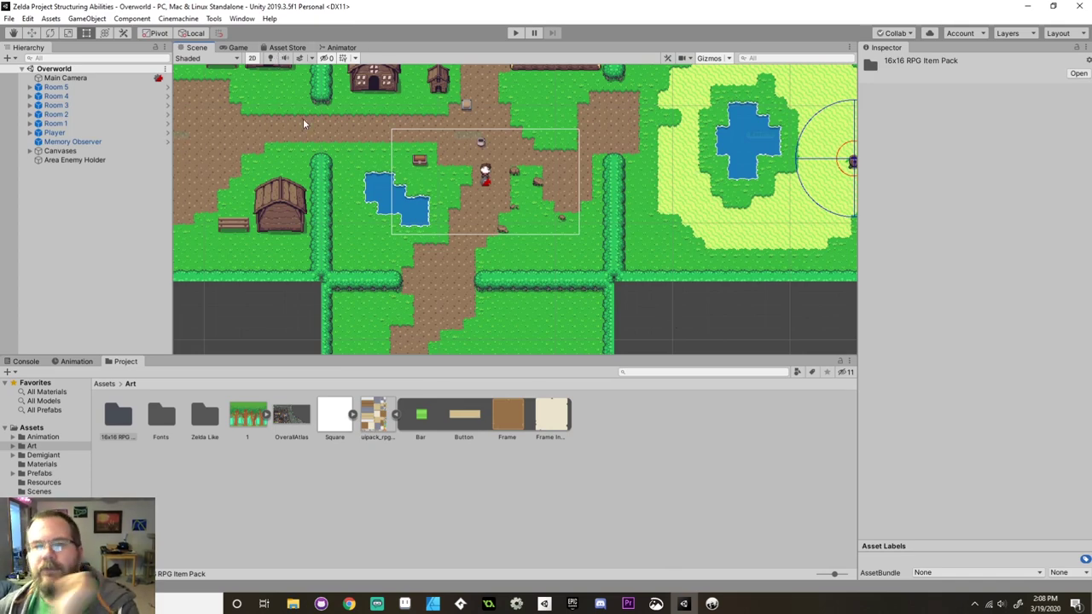
click(51, 18)
mouse_move(134, 157)
click(252, 159)
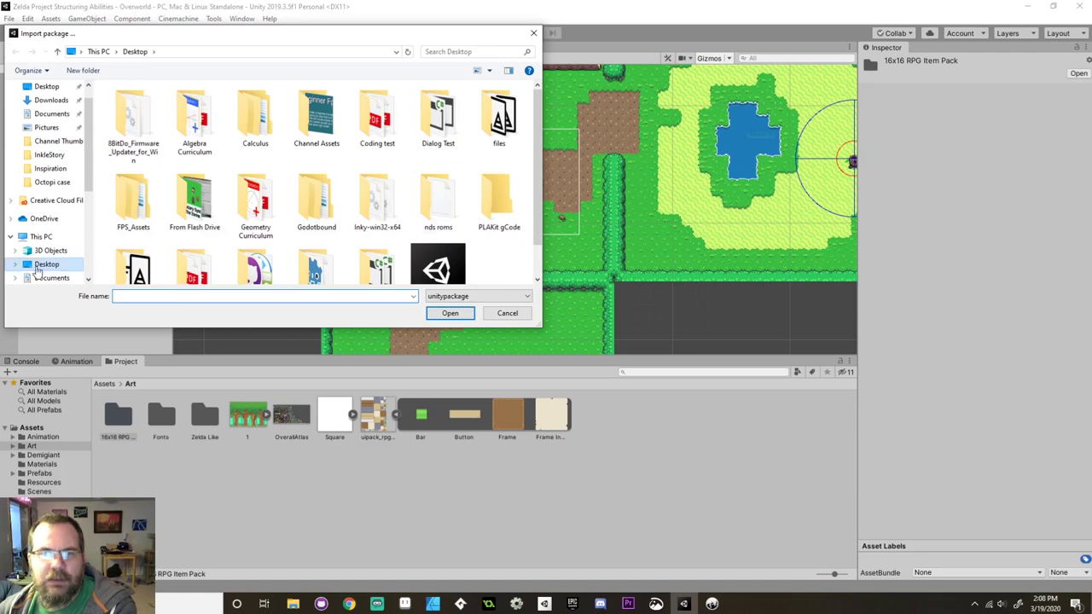
scroll(256, 222, down, 1)
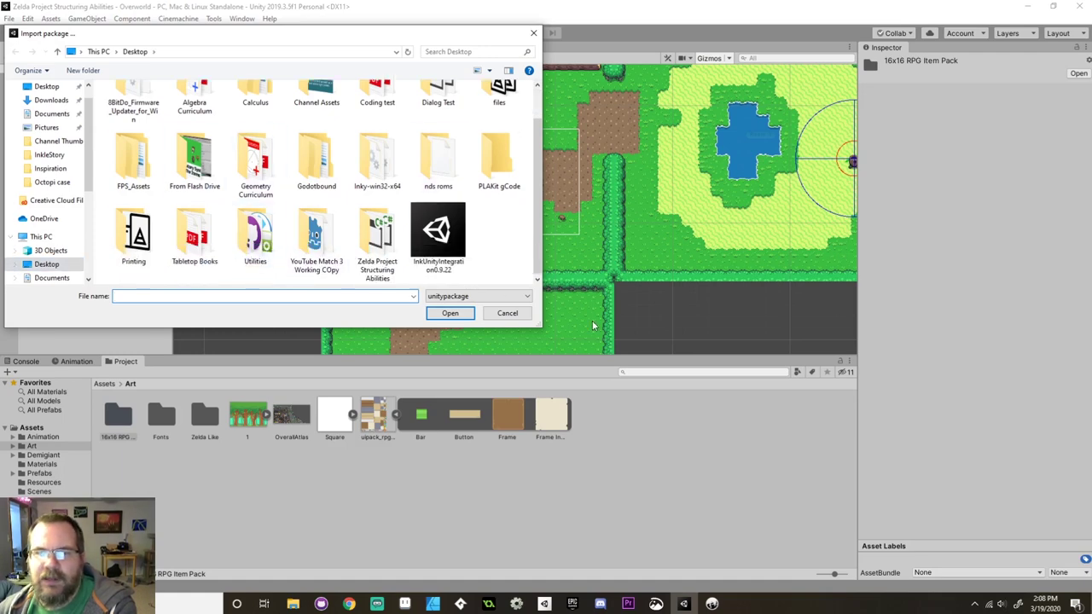
double_click(445, 247)
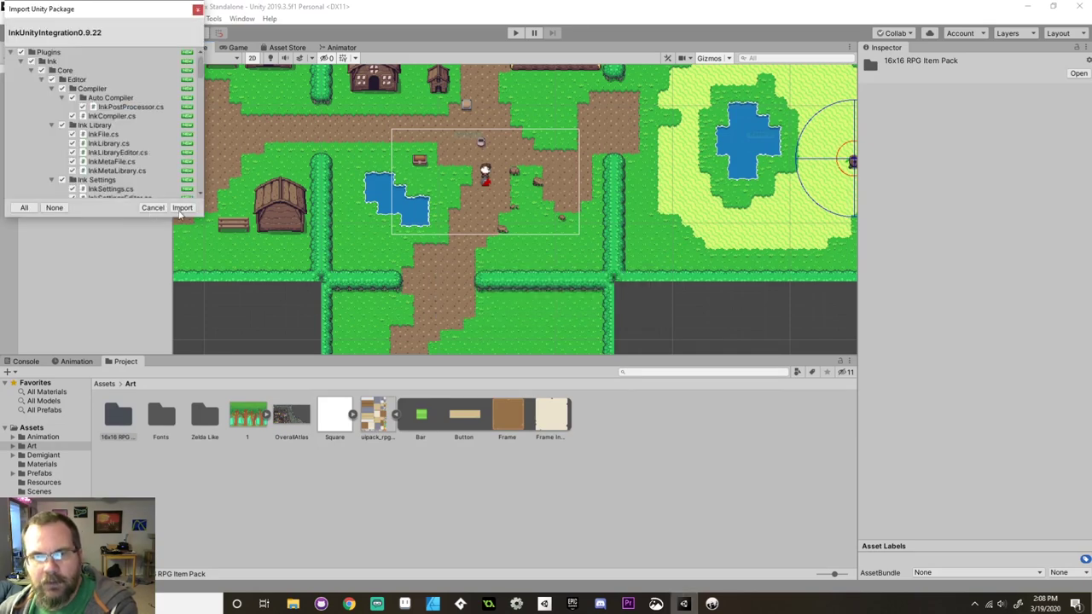
click(181, 209)
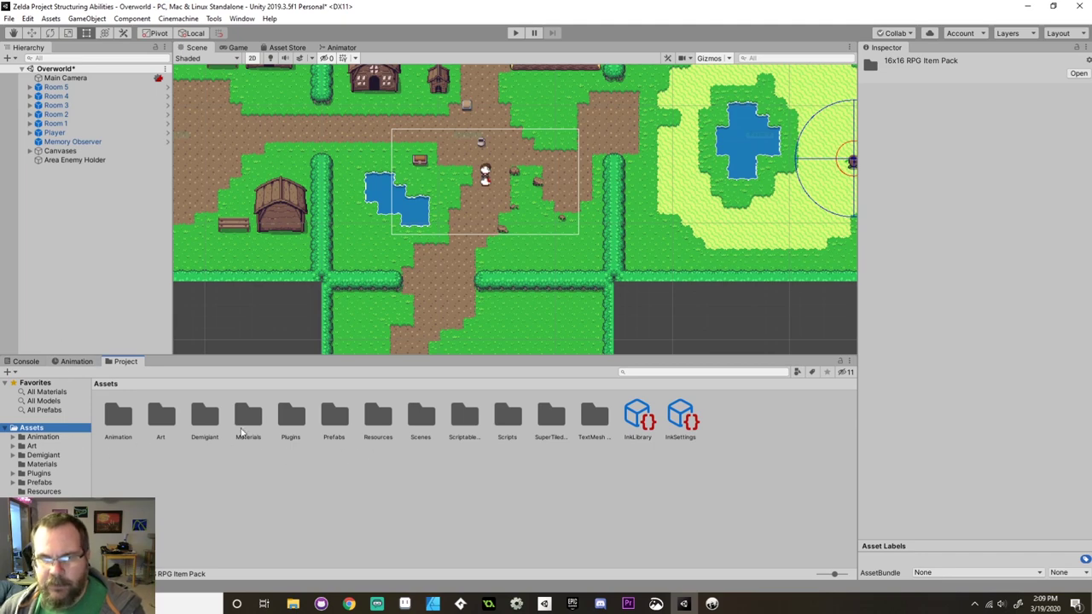
Open the Ink folder inside Plugins and read through its Readme file.
click(288, 424)
double_click(288, 424)
double_click(118, 416)
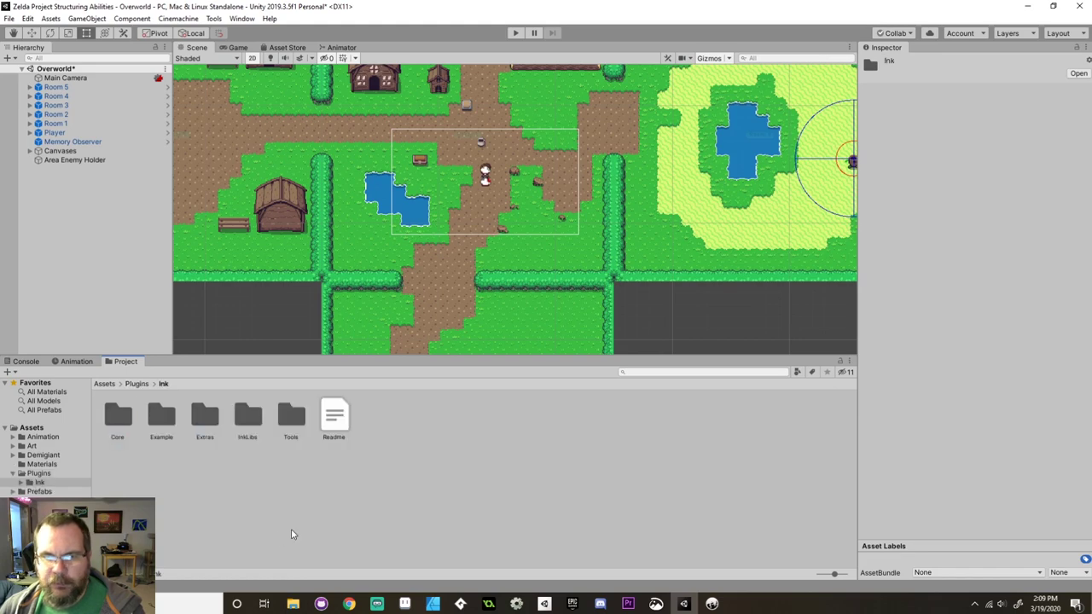
click(333, 424)
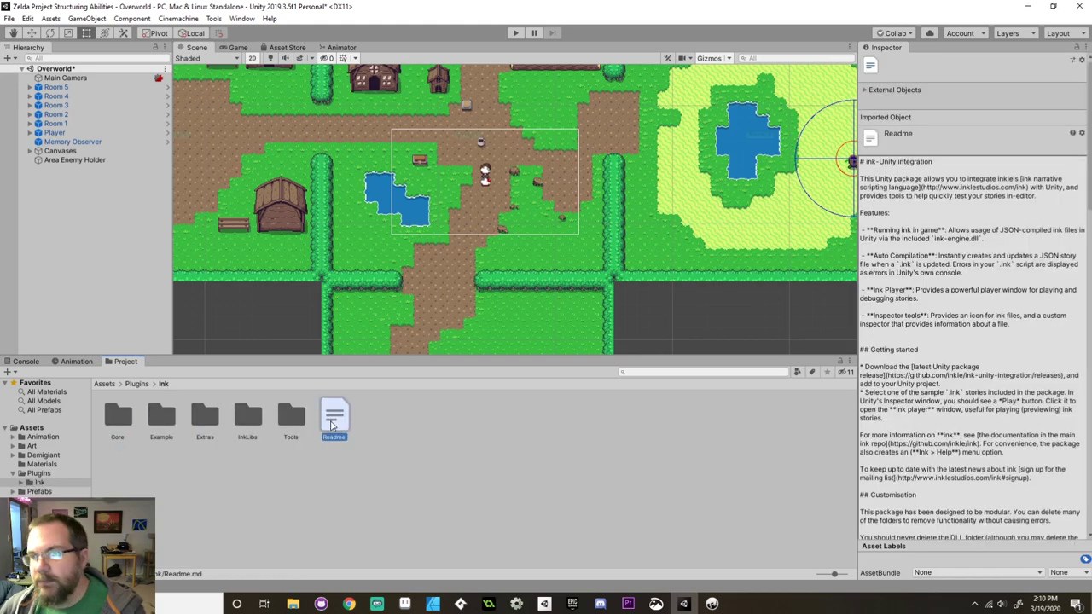
scroll(945, 382, down, 10)
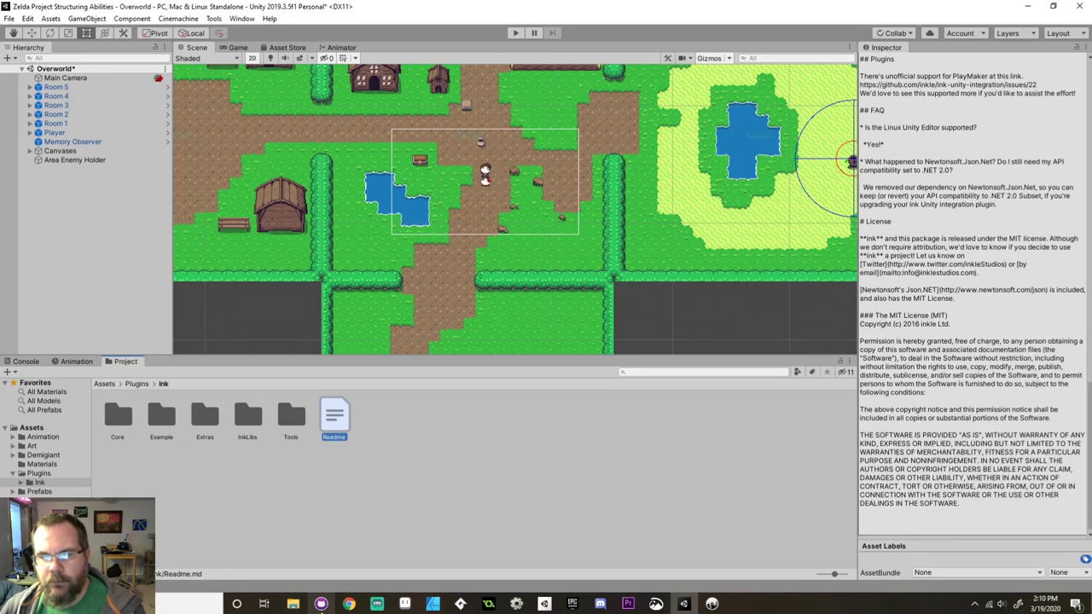
Review the Getting Started and Inky download sections of the inkle ink page in Chrome, and return to Unity.
click(344, 610)
click(120, 10)
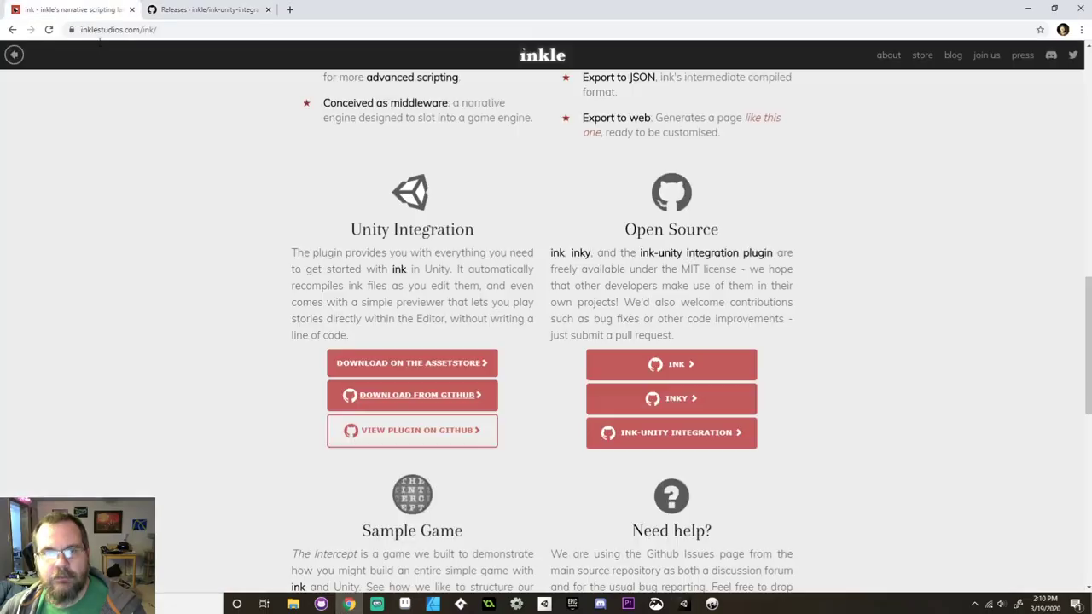
scroll(356, 362, up, 4)
scroll(463, 256, up, 3)
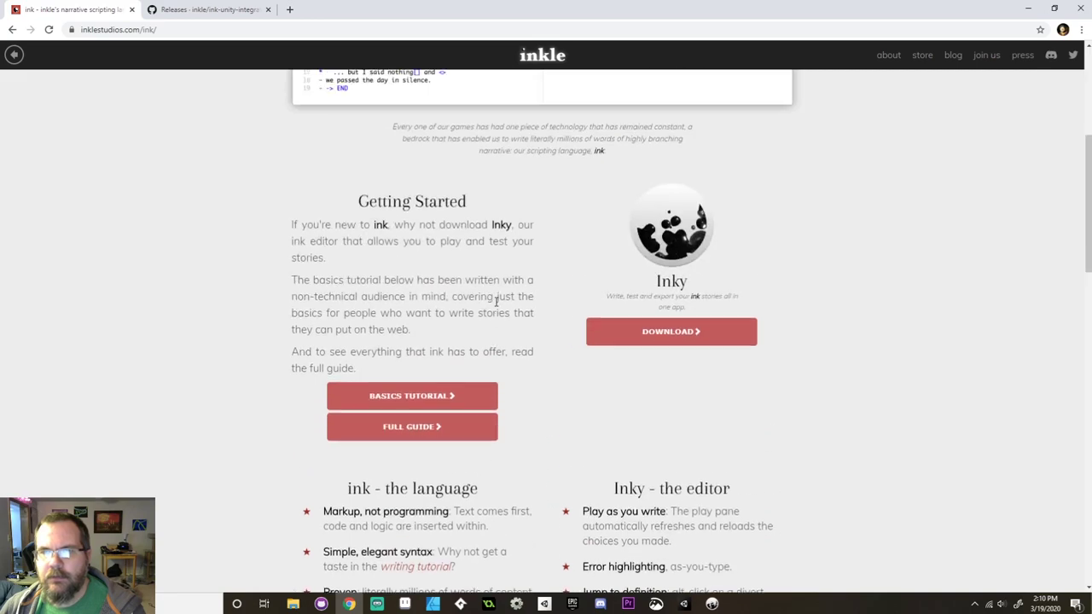
click(1028, 9)
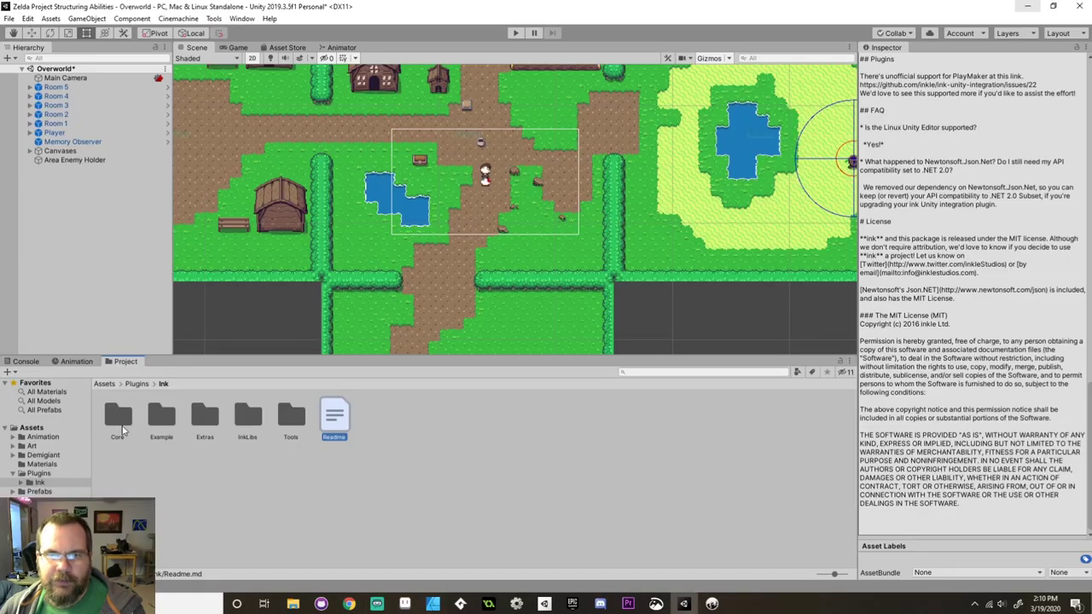
Play the story ink file from the Example/Ink folder in the Ink Player and widen the player window.
double_click(161, 418)
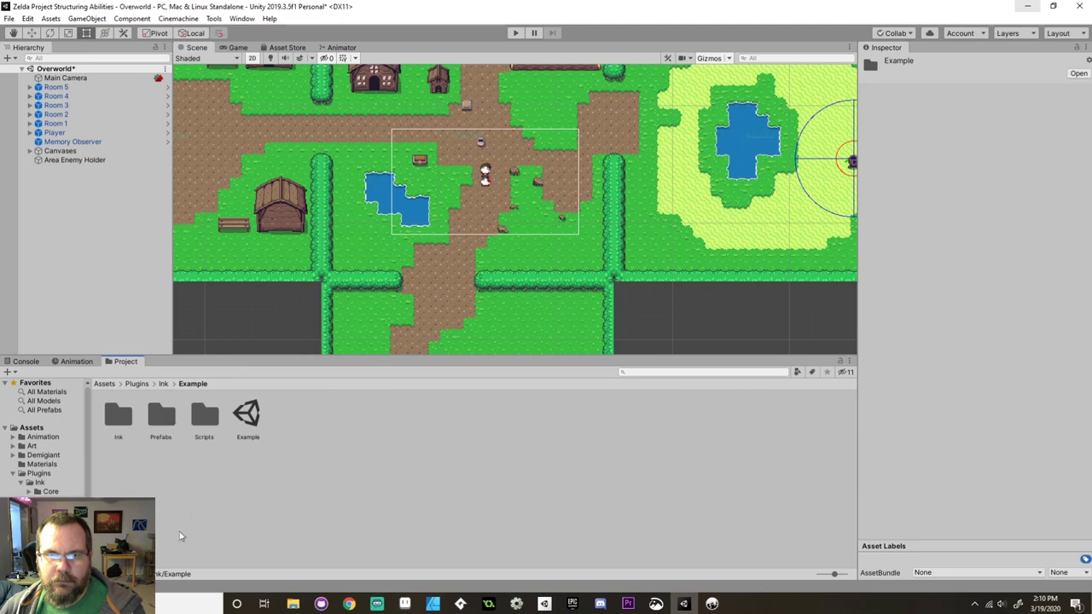
double_click(119, 415)
click(119, 422)
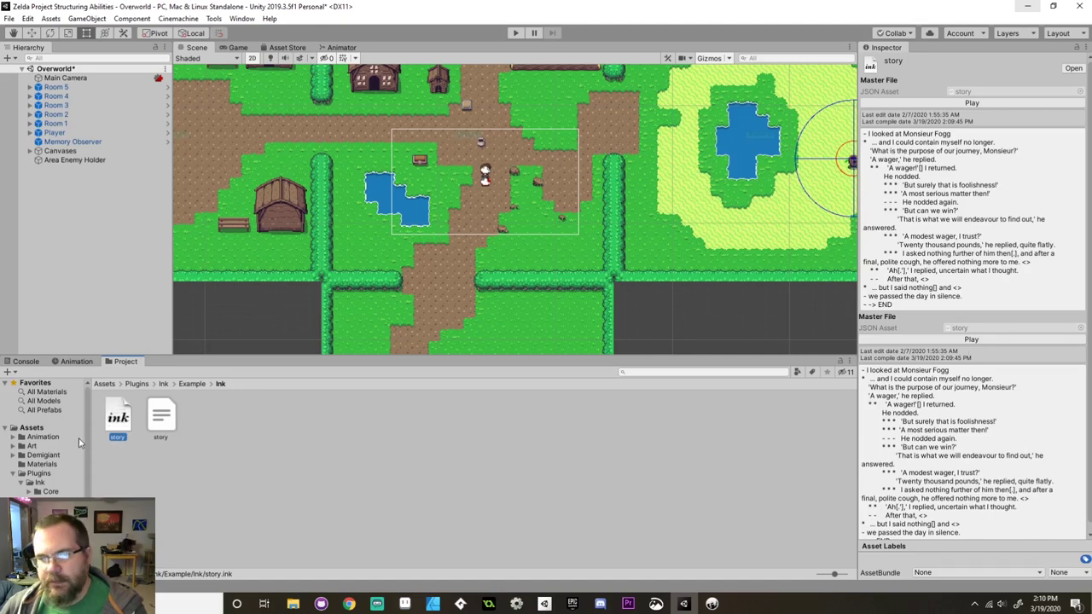
click(171, 424)
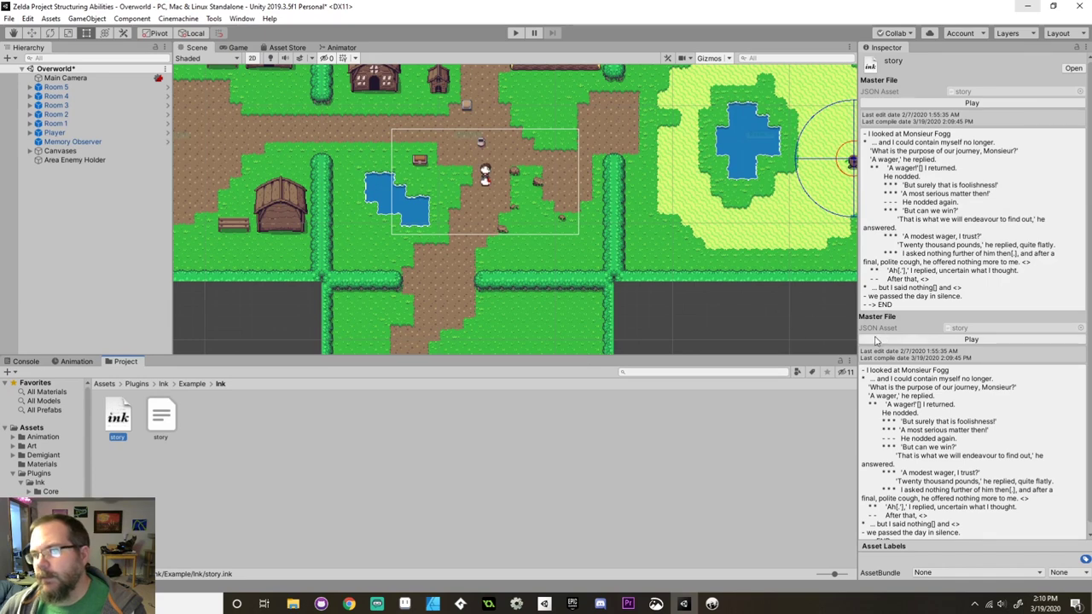
click(919, 342)
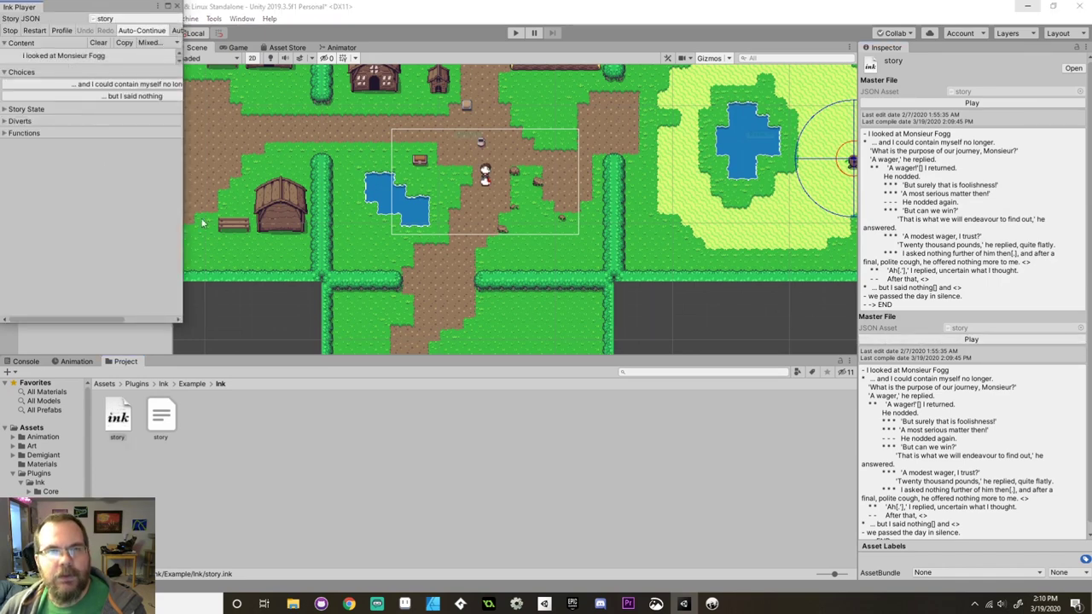
drag(181, 231, 587, 232)
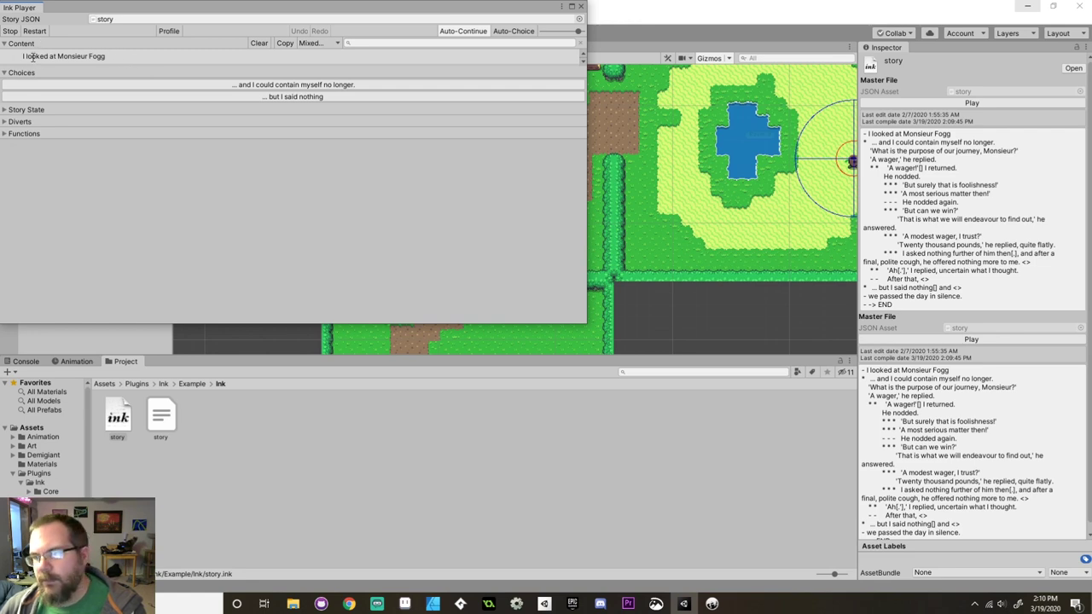
Advance the example story by choosing "... and I could contain myself no longer.", "A wager!", "But surely that is foolishness!" and "But can we win?".
click(305, 85)
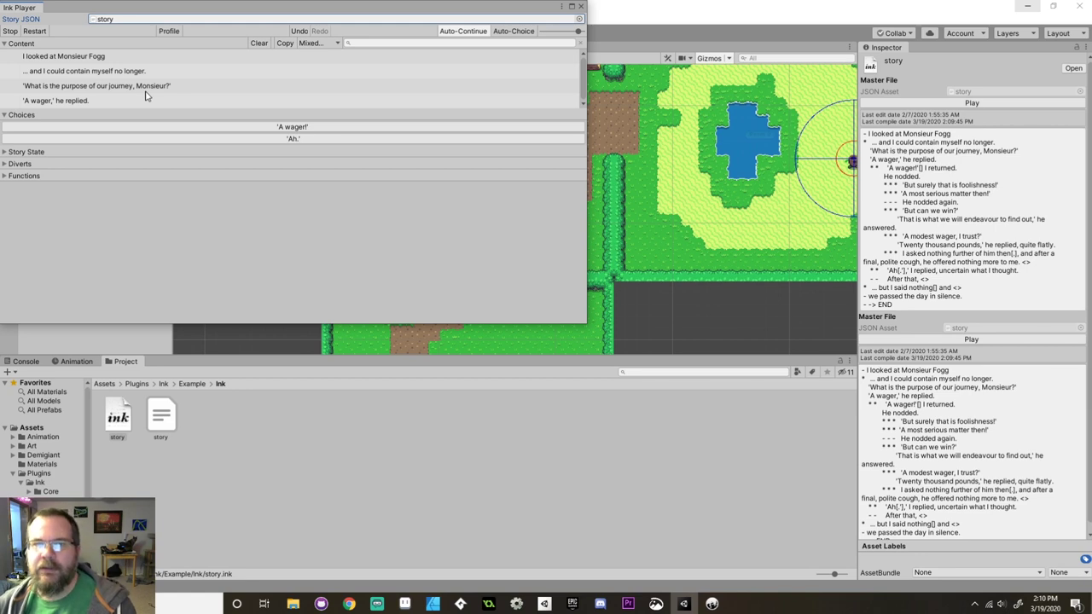
click(250, 126)
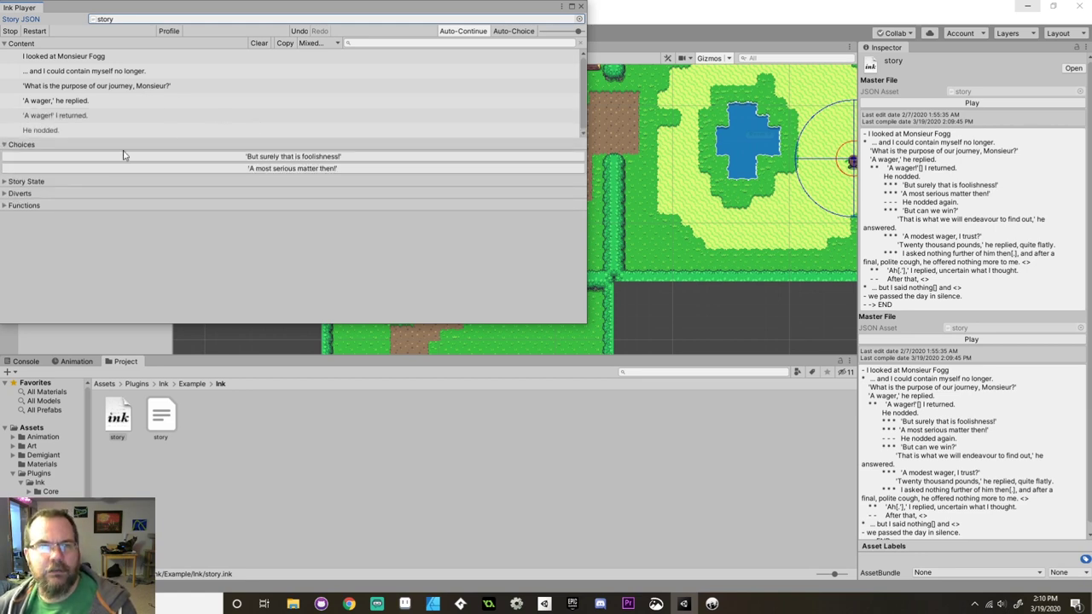
click(234, 162)
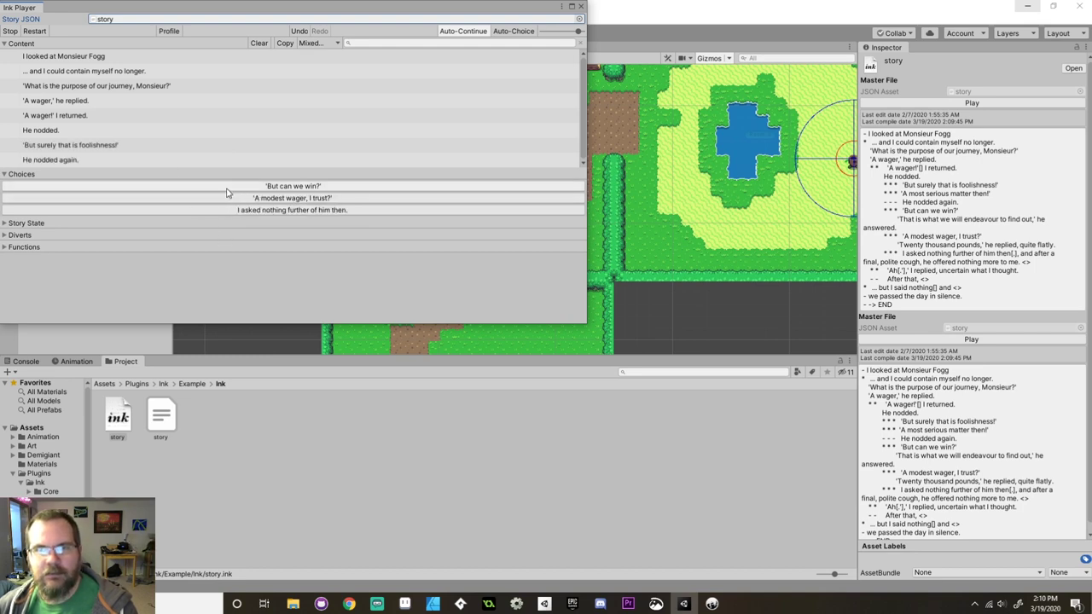
click(227, 187)
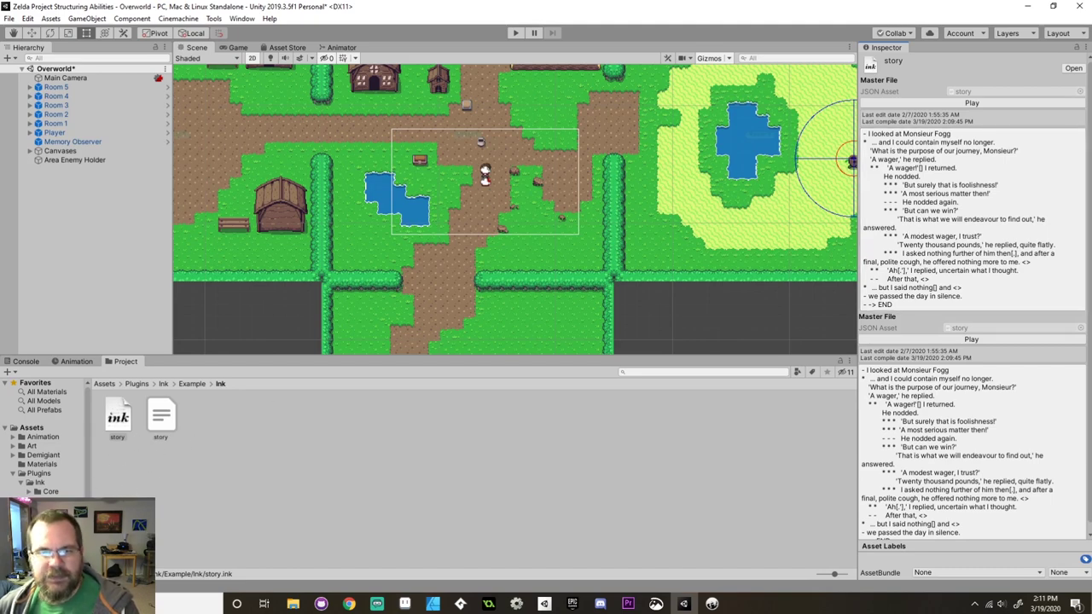
Read through the BasicInkExample script in the Example/Scripts folder, and collapse the Plugins folder tree.
click(115, 389)
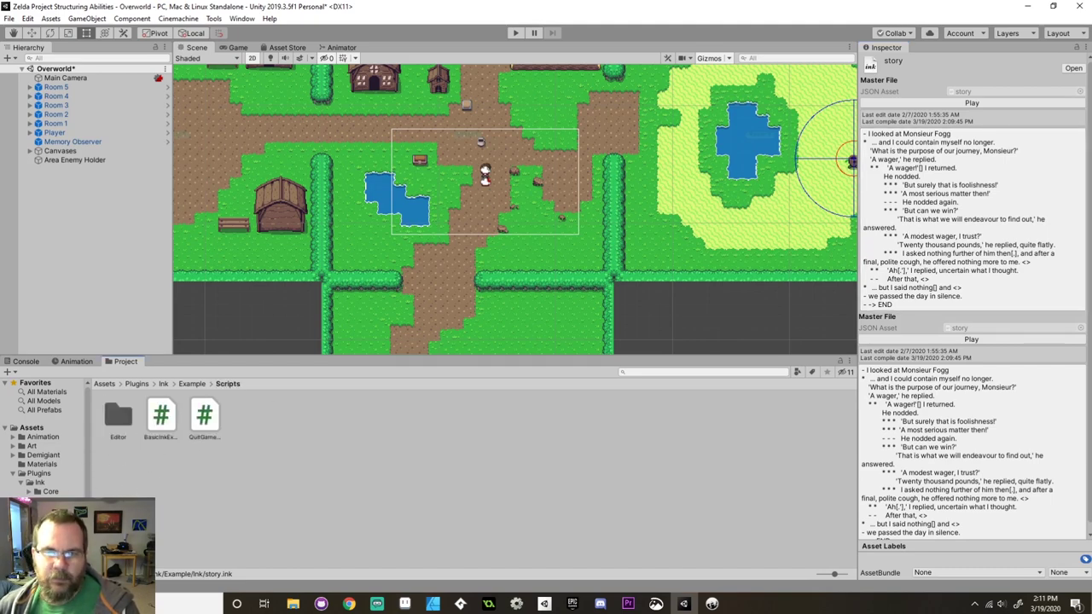
click(161, 418)
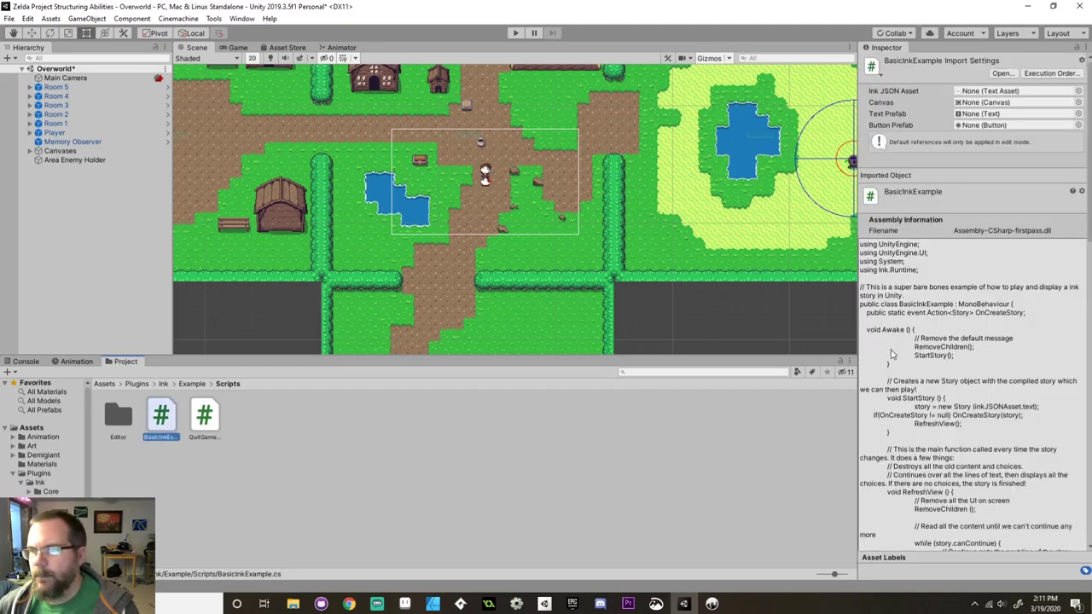
scroll(904, 342, down, 5)
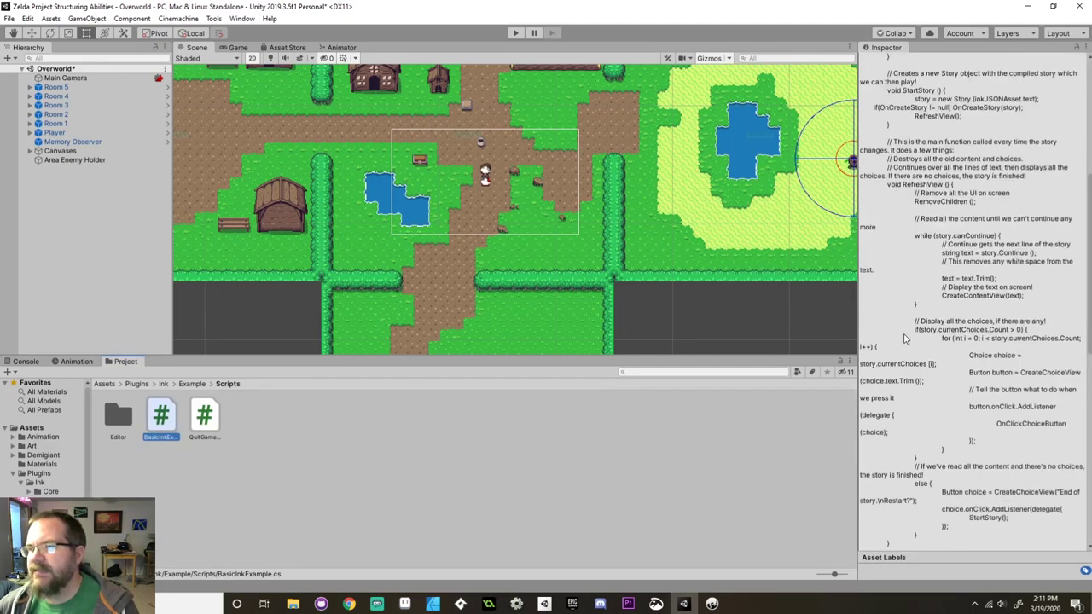
scroll(906, 338, down, 7)
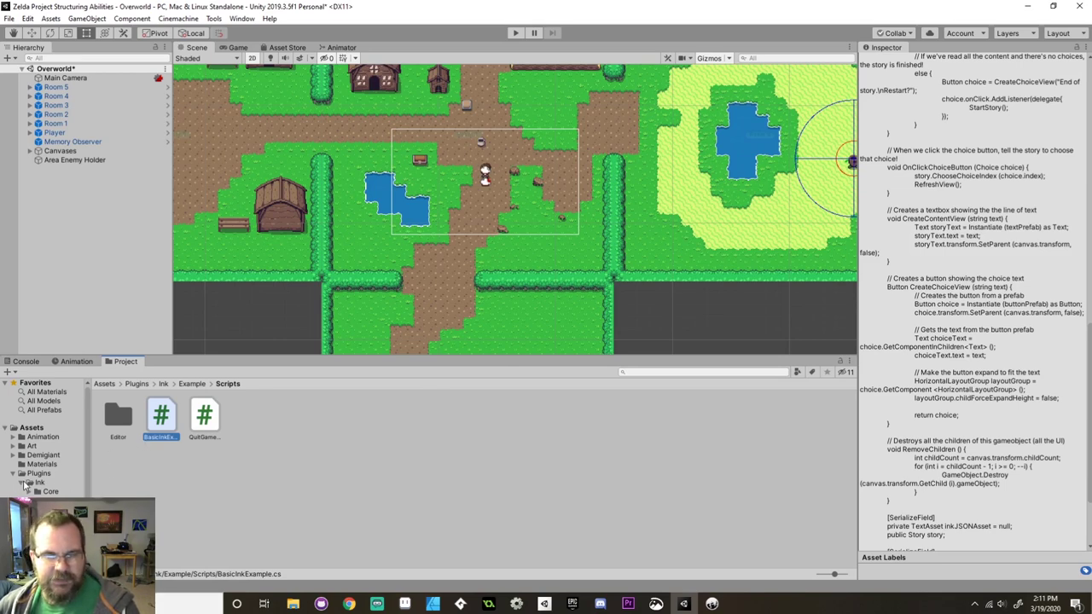
click(21, 473)
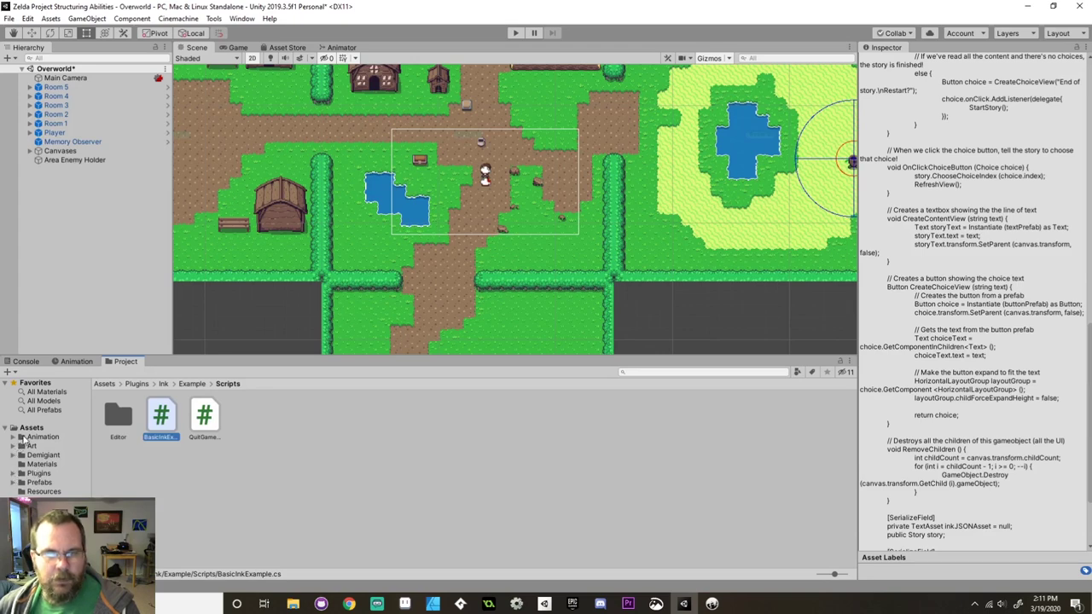
Create a new folder named Dialogs in the project's Assets folder.
click(31, 429)
right_click(748, 435)
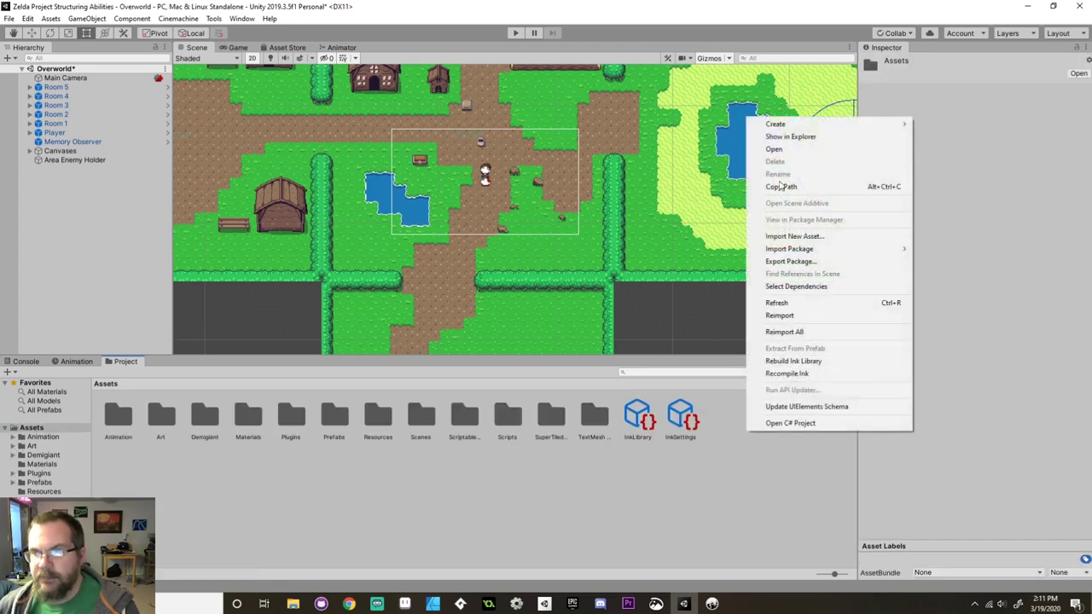
mouse_move(796, 130)
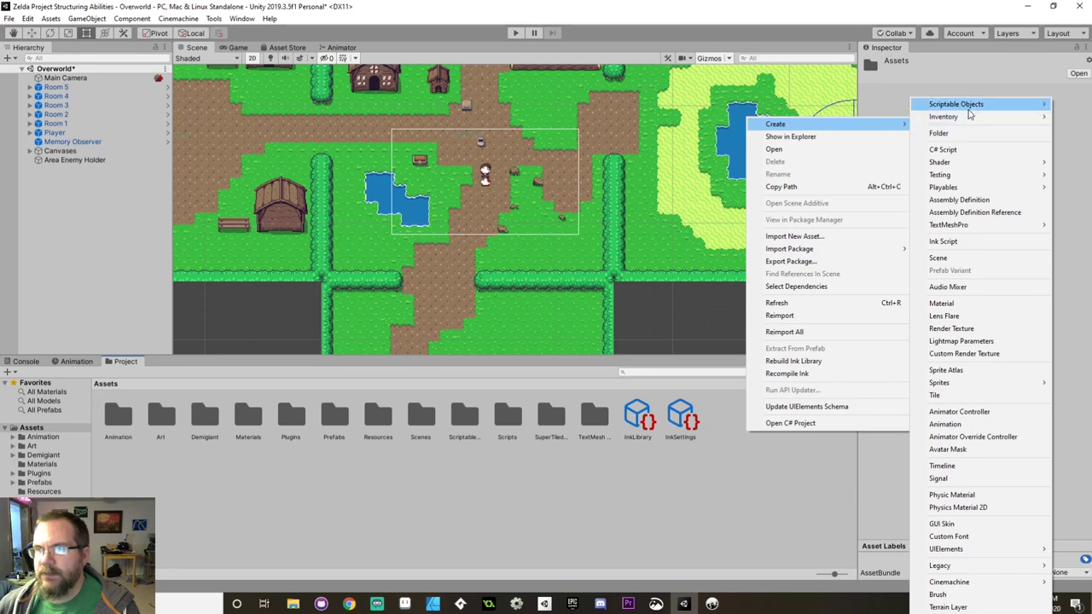
click(965, 137)
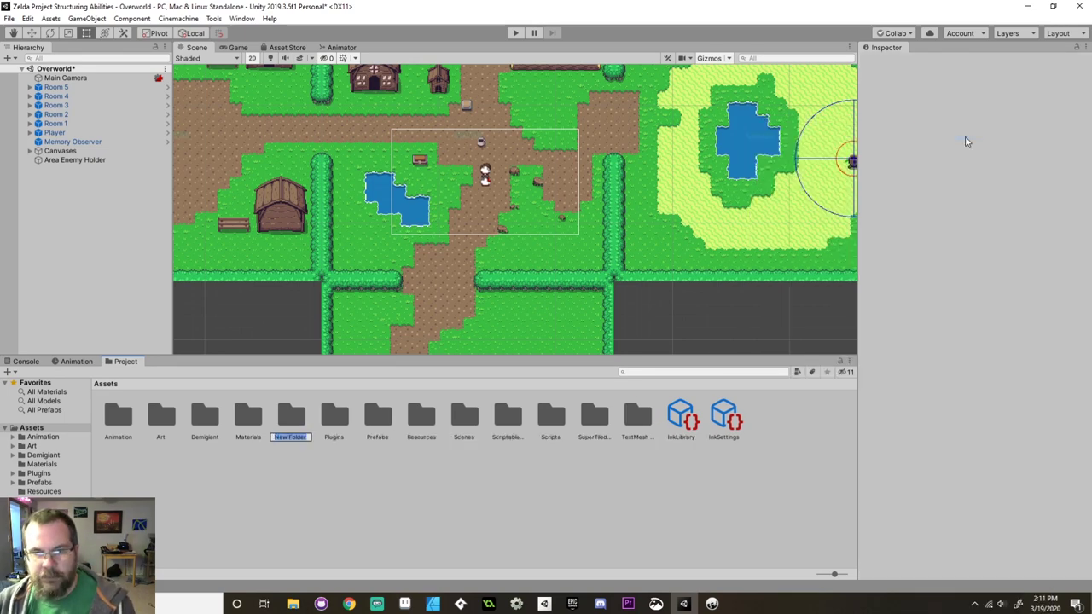
text(Dia)
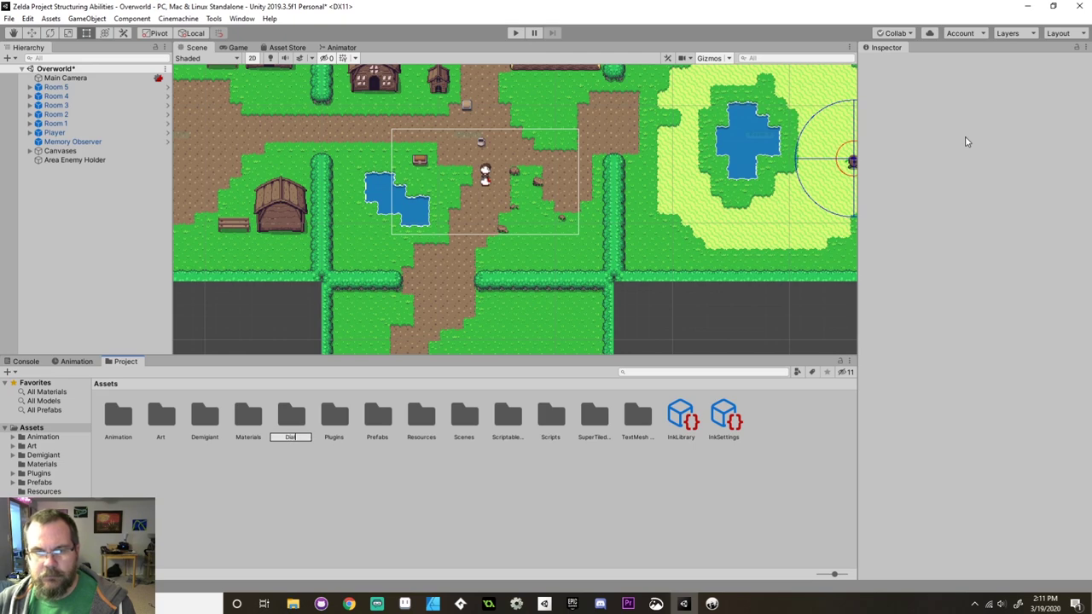
text(logs)
key(Return)
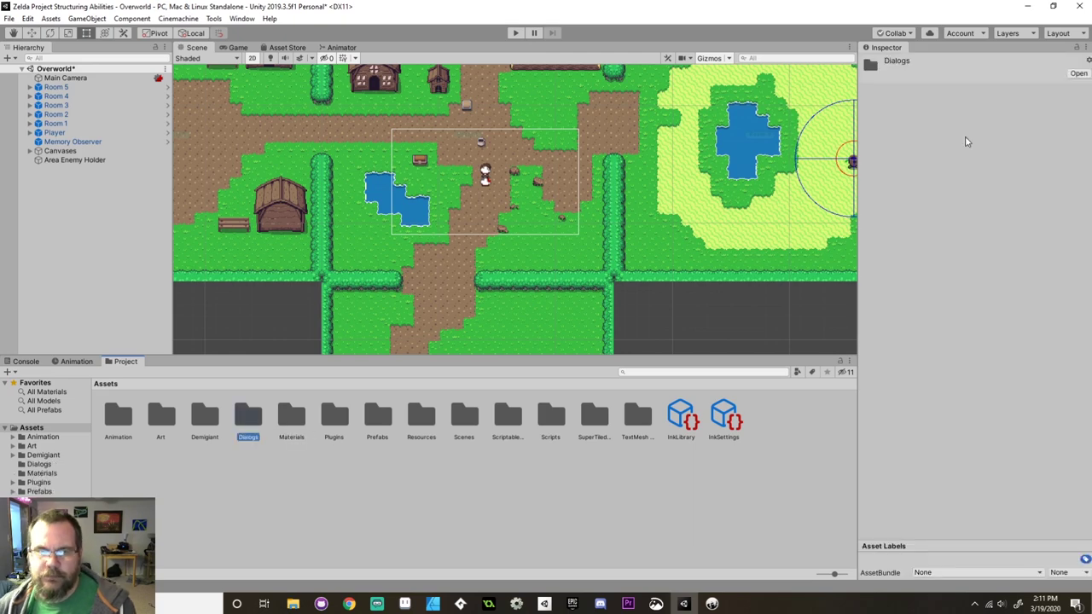
Create a Character1 subfolder inside the Dialogs folder and open it.
double_click(254, 418)
right_click(254, 417)
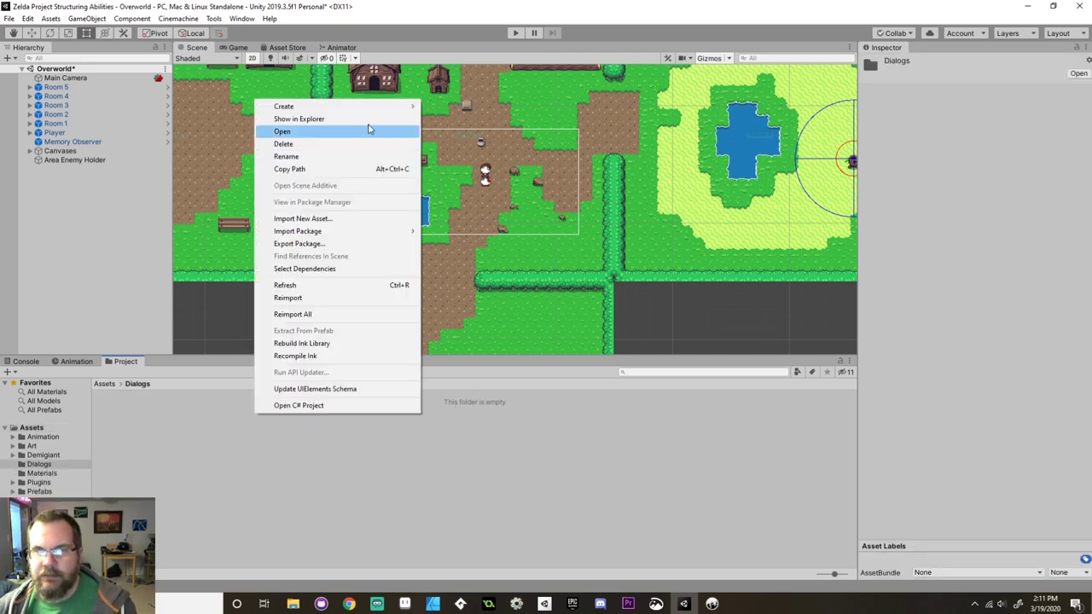
mouse_move(372, 111)
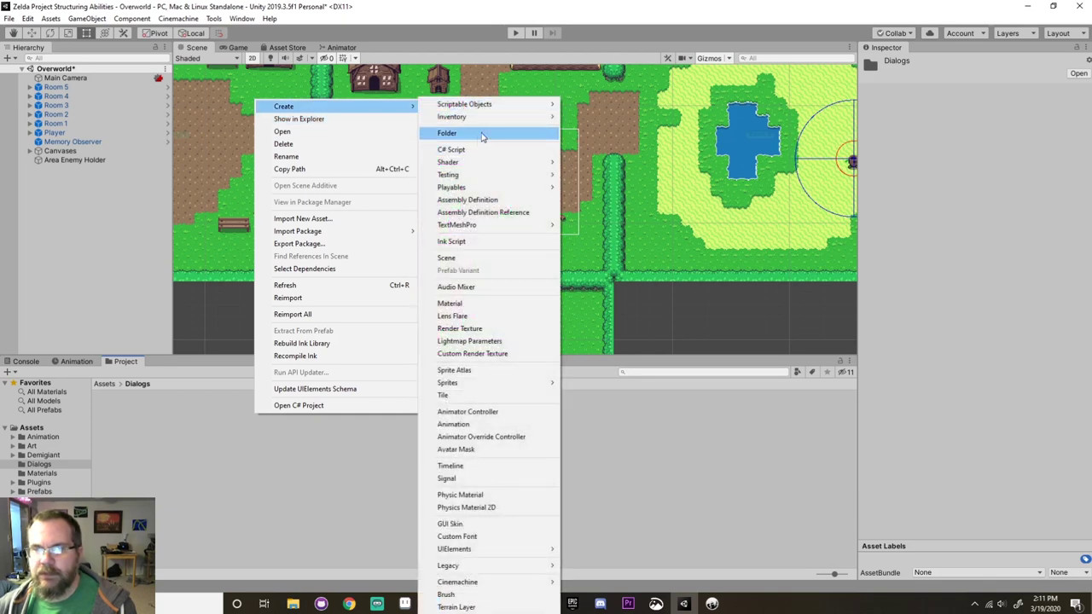
click(477, 133)
text(Character1)
key(Return)
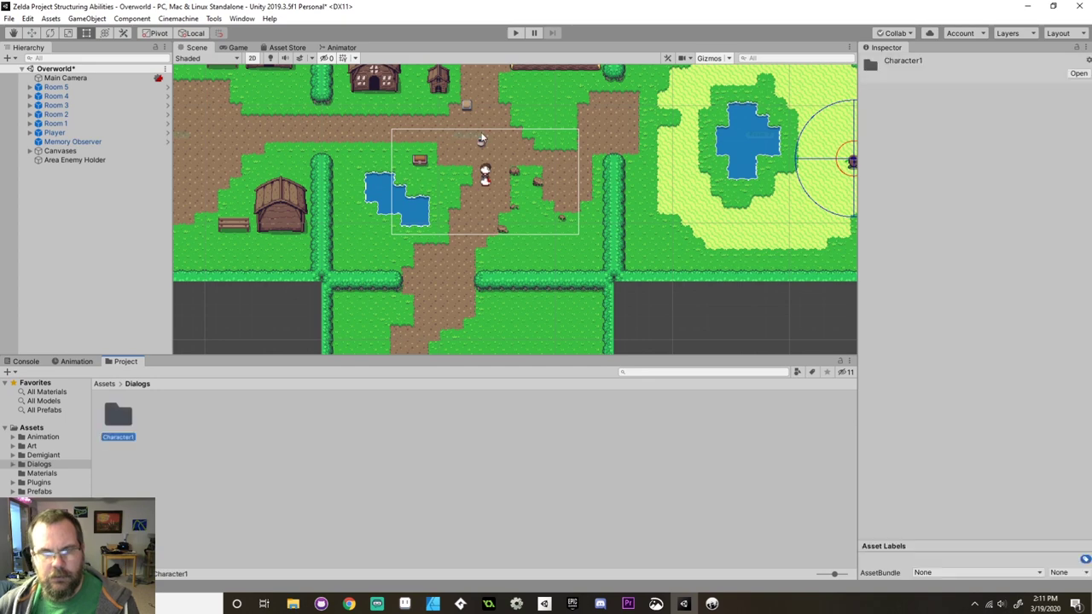
double_click(117, 418)
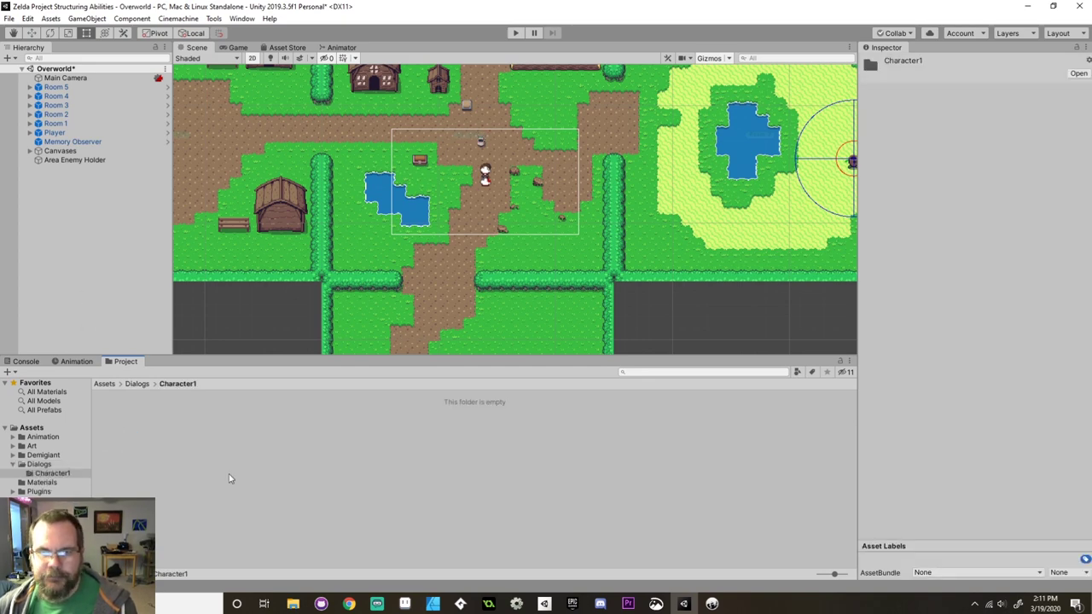
Import Test.ink from the desktop's Dialog Test/Assets/InkleStory folder into the Character1 folder and select the imported ink asset.
click(293, 603)
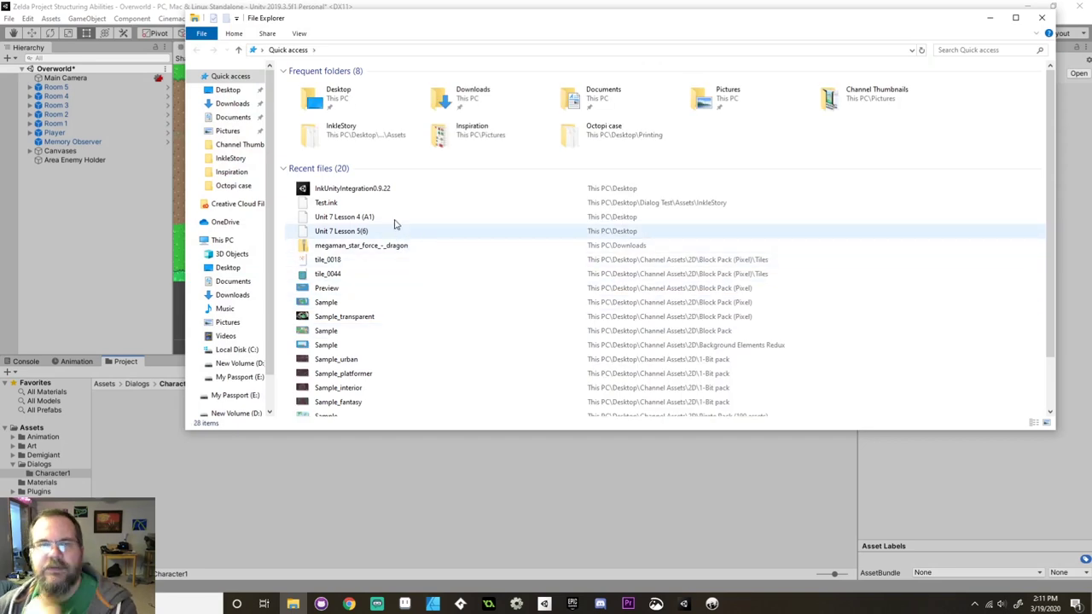
click(228, 91)
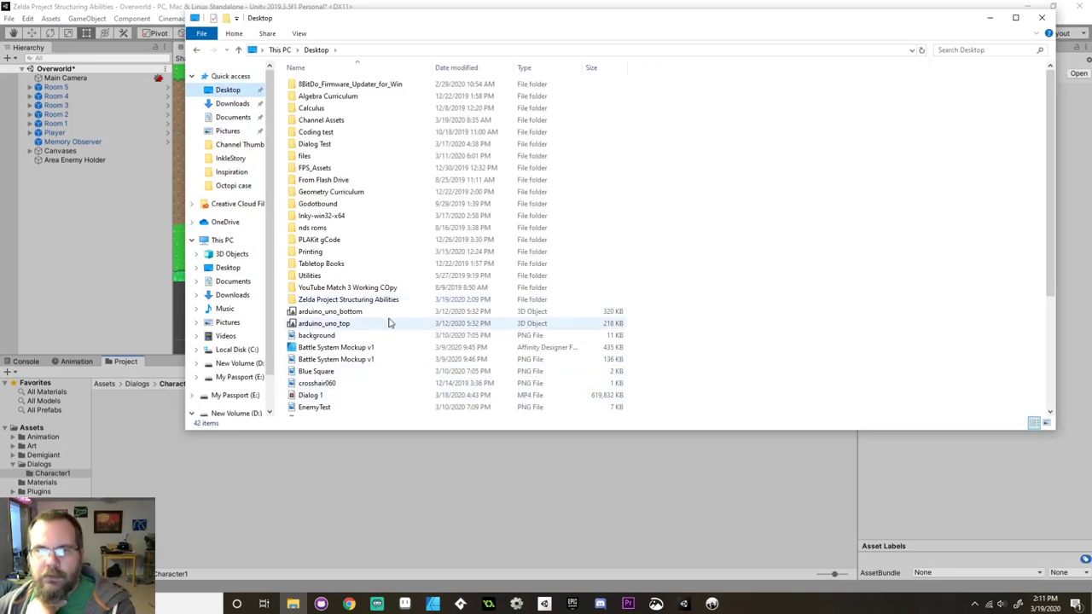
double_click(362, 143)
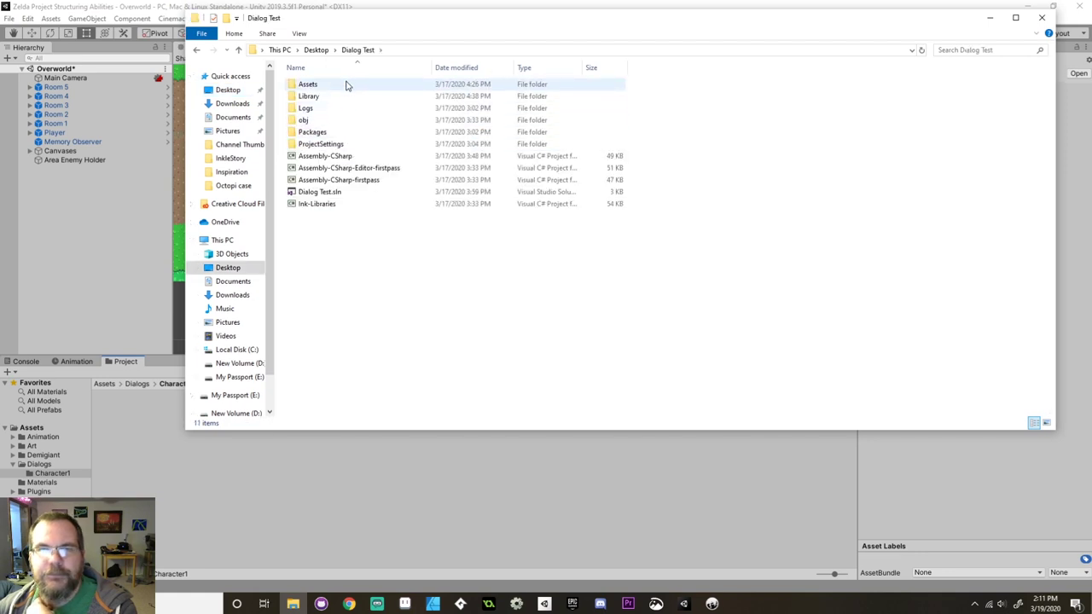
click(196, 50)
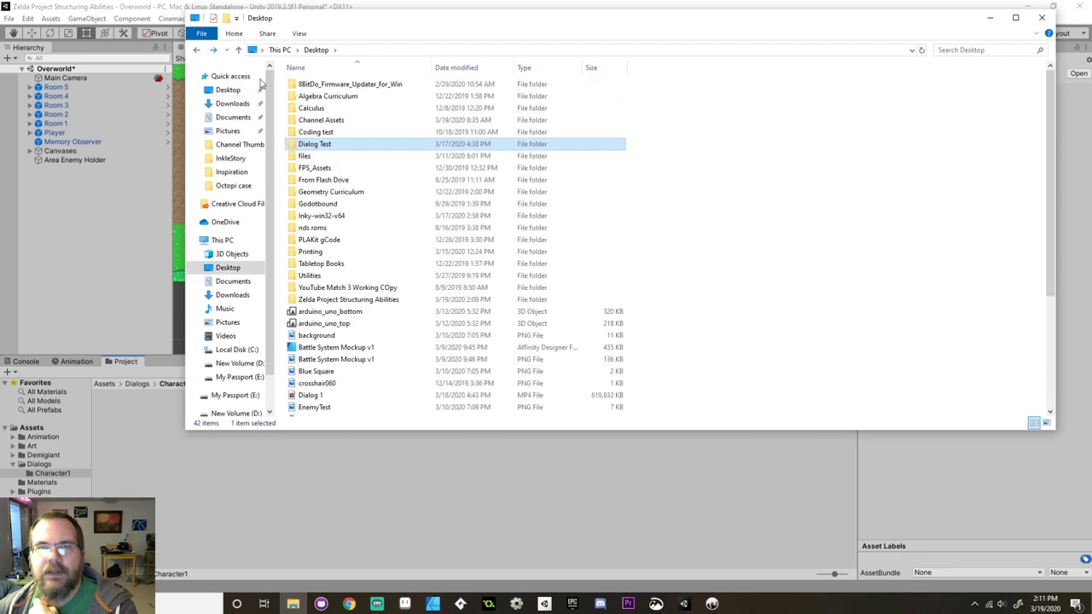
double_click(339, 149)
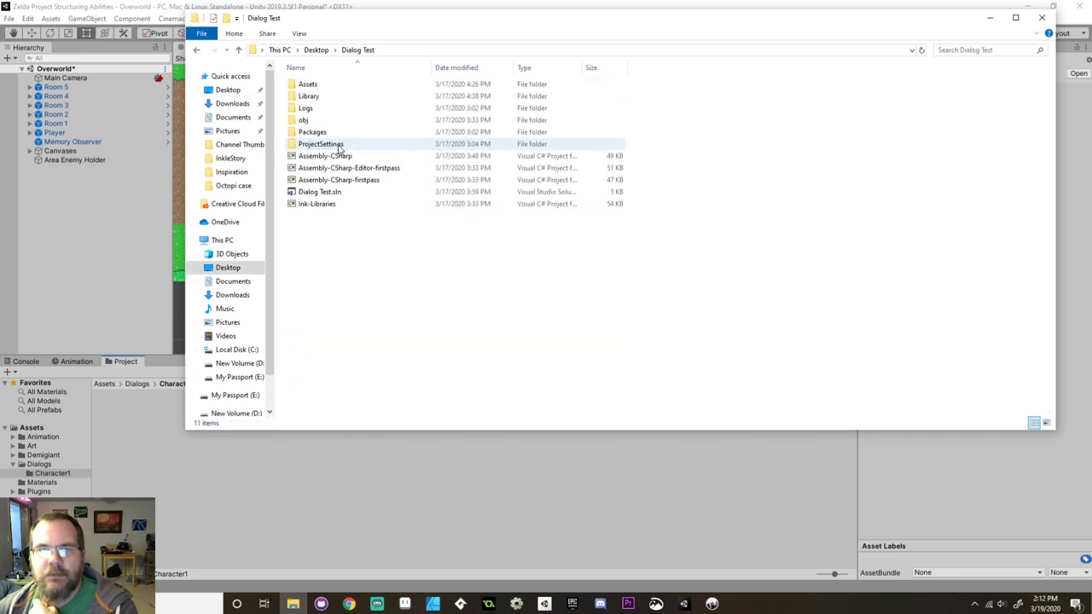
double_click(337, 87)
double_click(338, 96)
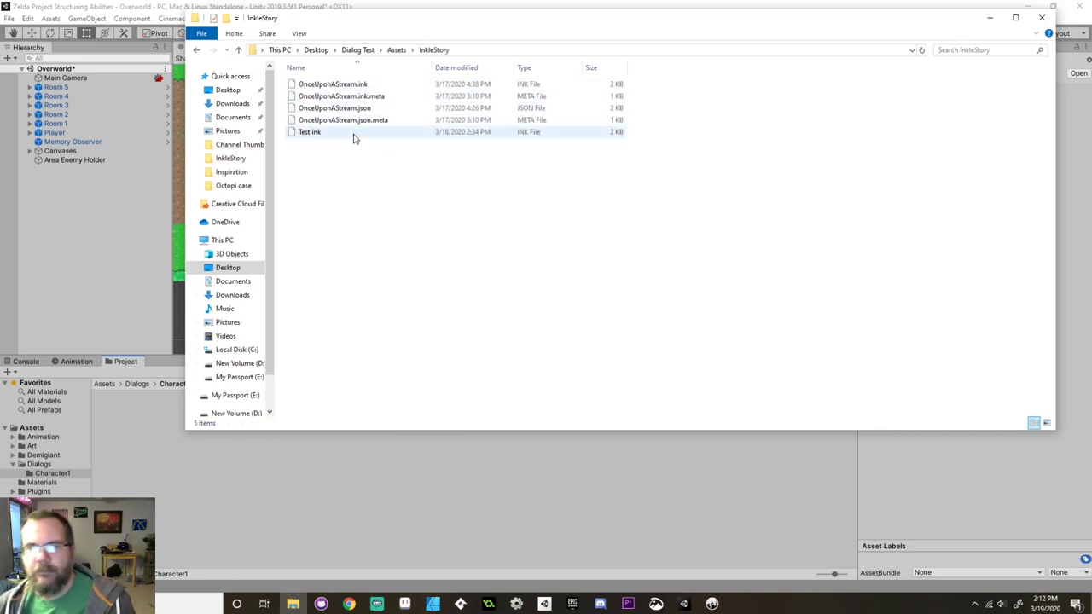
drag(317, 134, 323, 468)
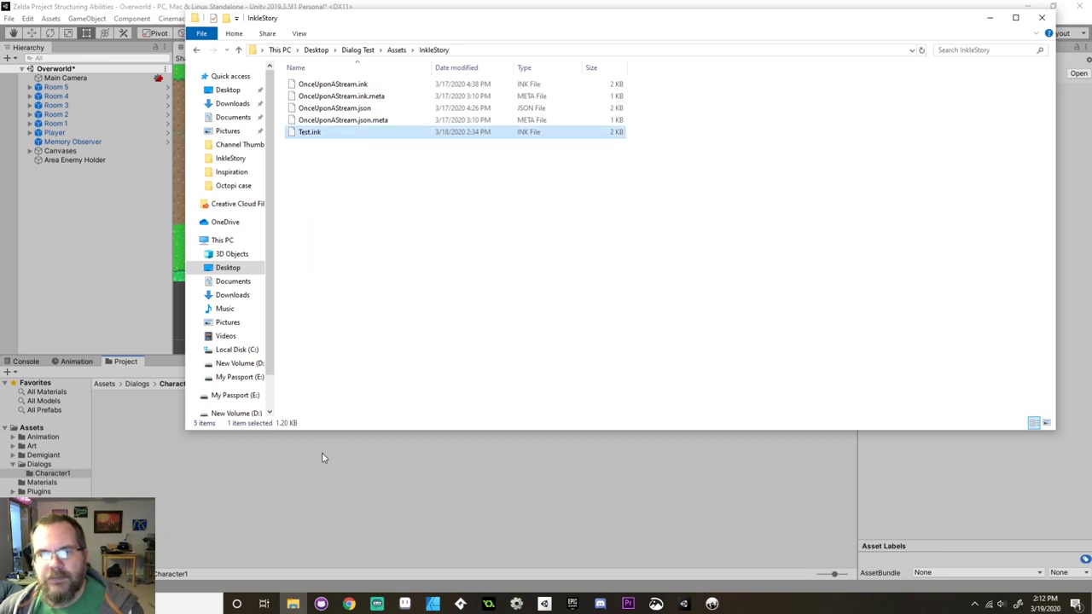
click(399, 512)
click(117, 418)
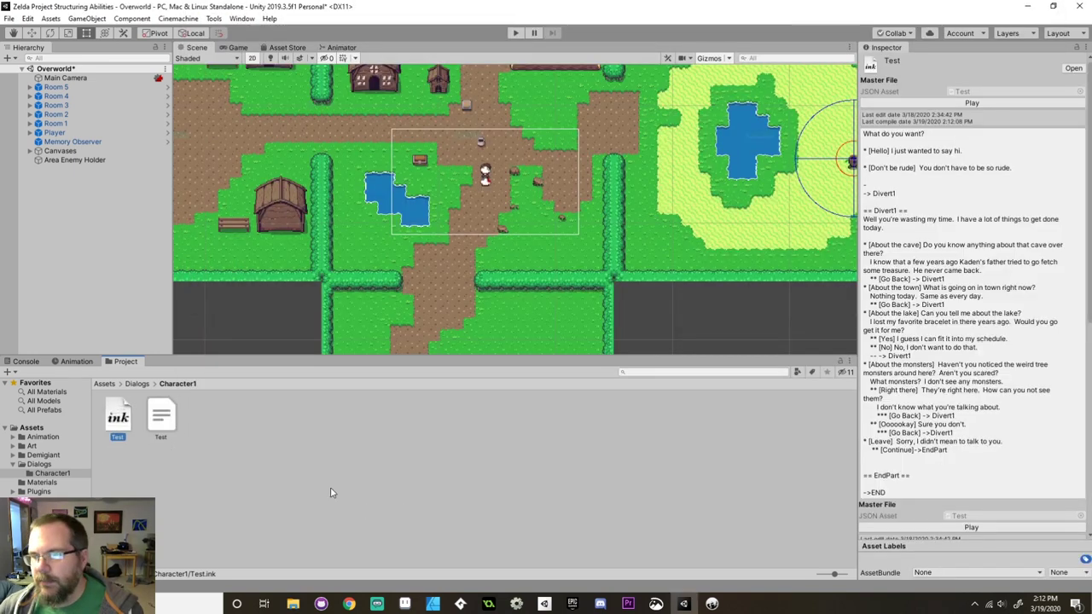
Review the Test.ink source and the file export options in Inky, and return to Unity.
click(711, 604)
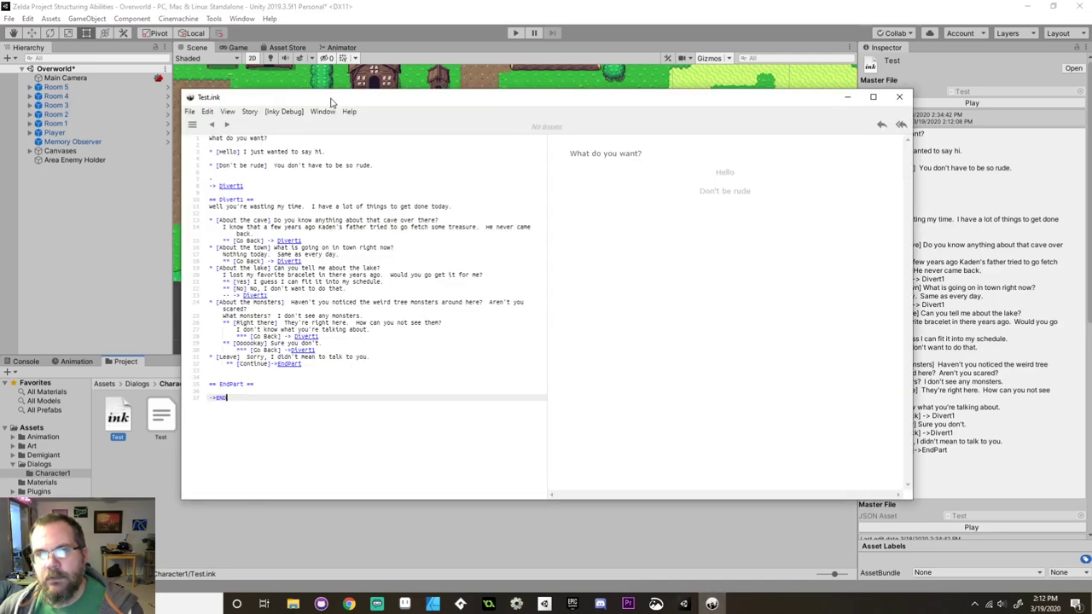
drag(332, 99, 352, 39)
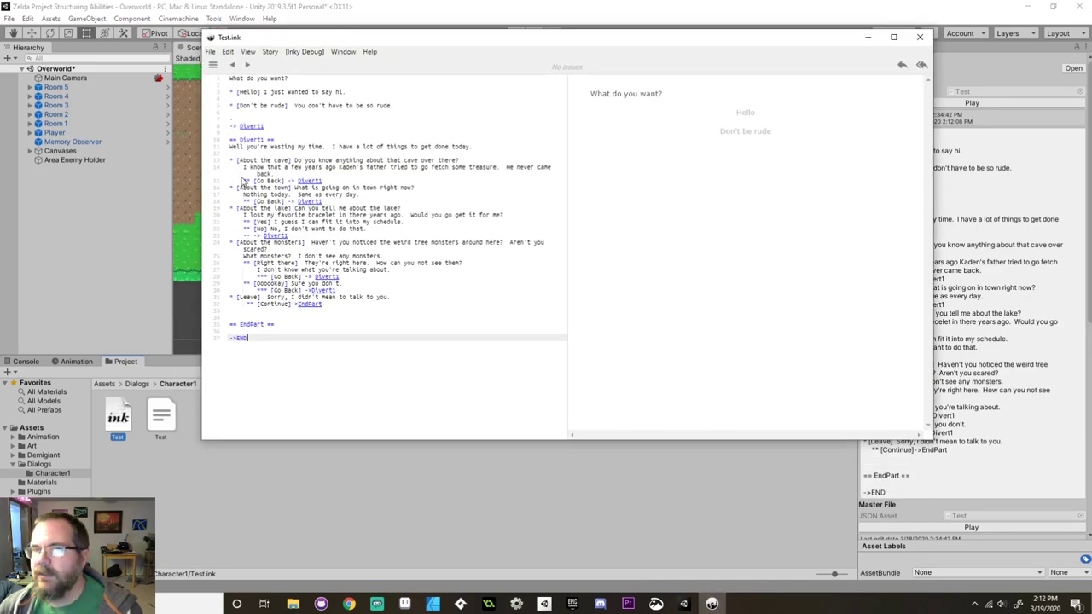
click(210, 52)
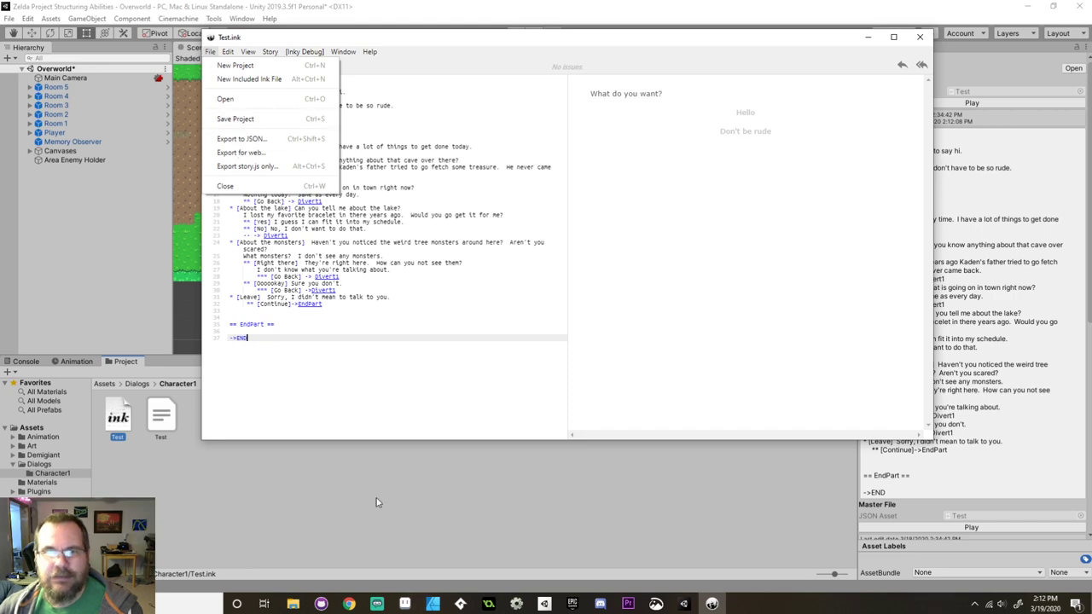
click(296, 473)
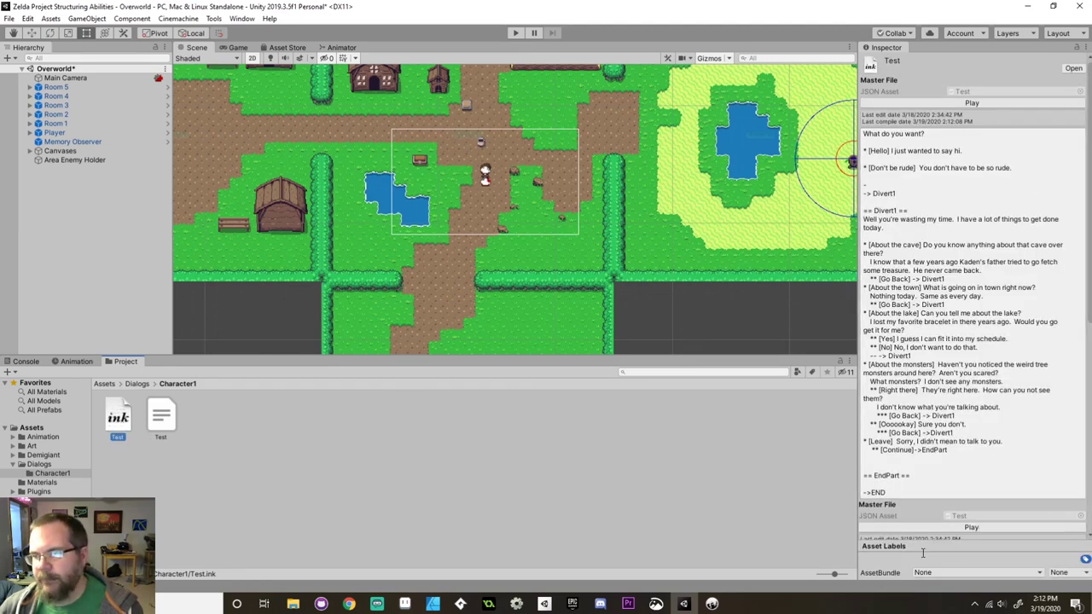
Load the Test story into the Ink Player, choose "Hello", and ask about the cave, the town and the lake, going back between topics.
click(941, 528)
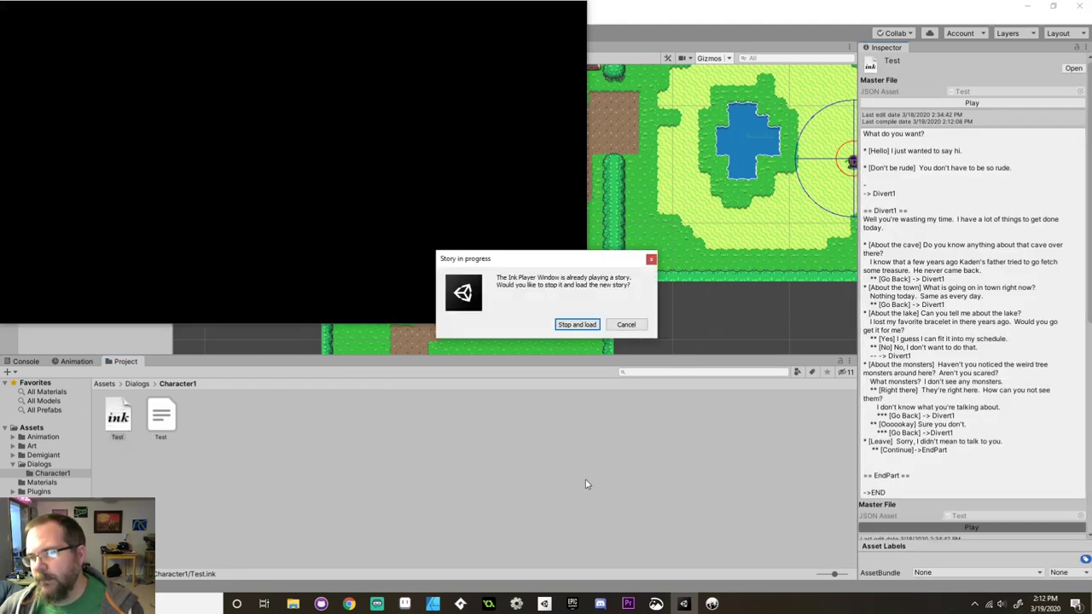
click(577, 325)
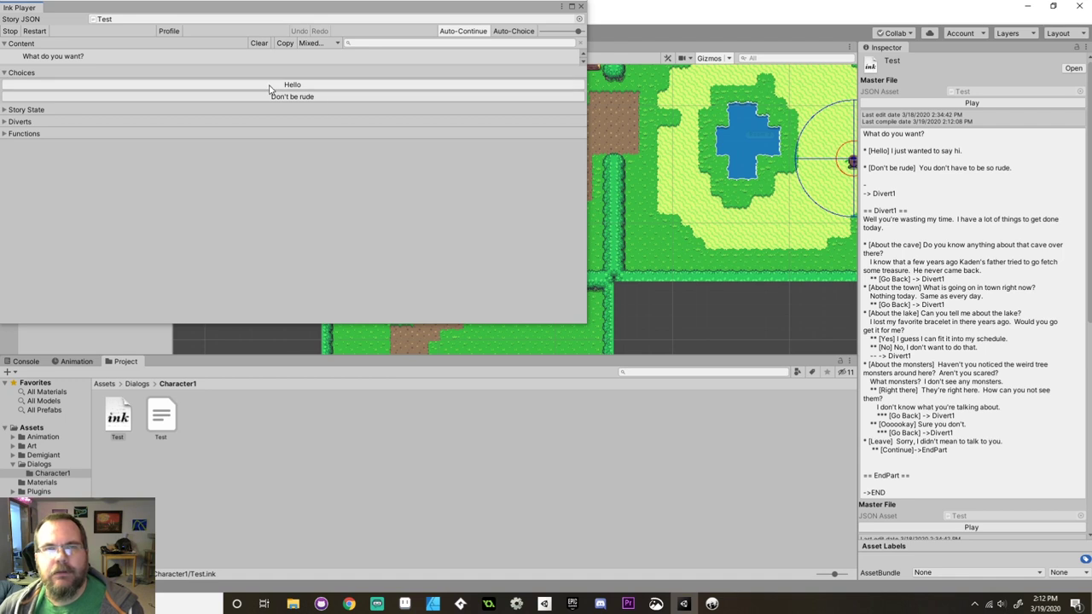
click(305, 86)
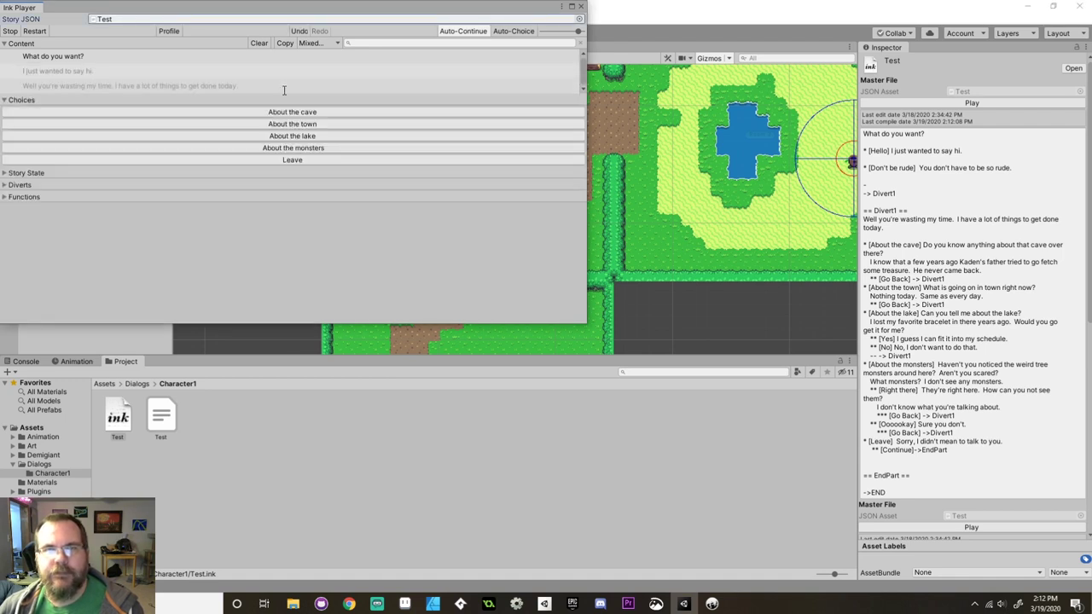
click(313, 114)
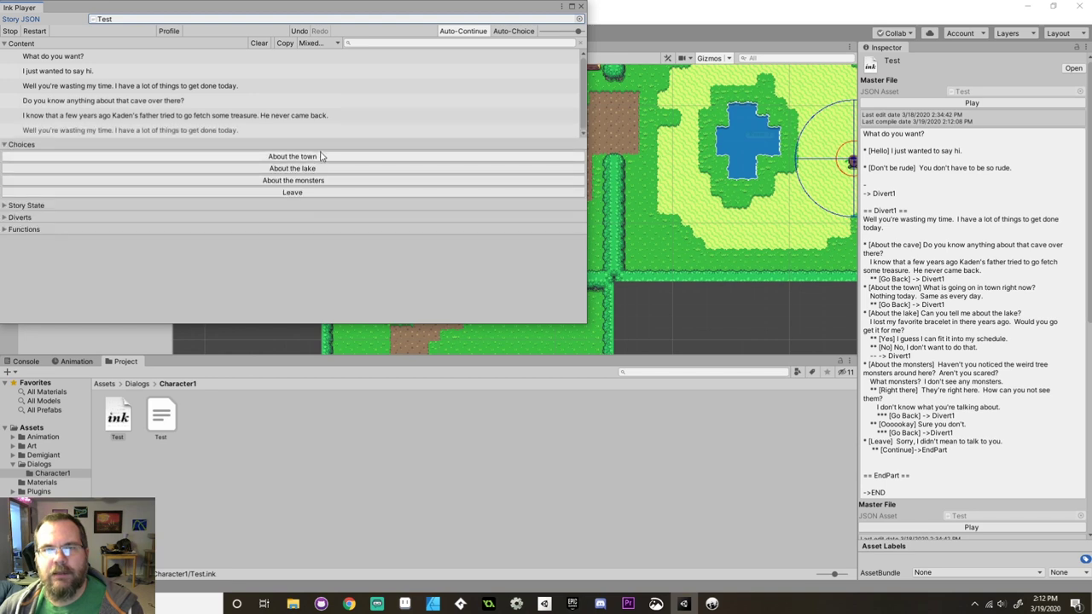
click(320, 156)
click(322, 202)
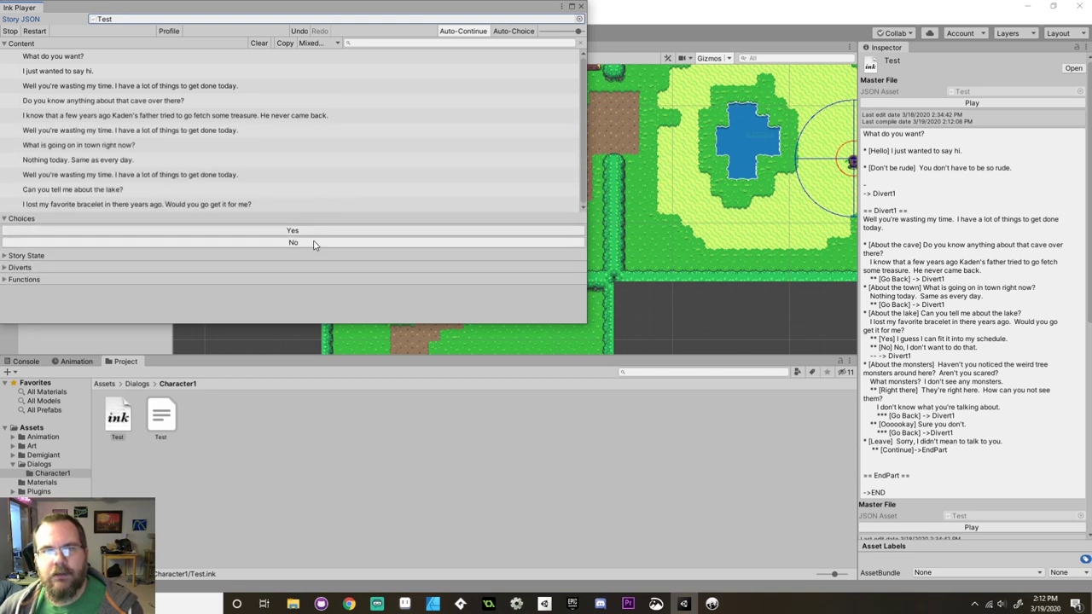
Finish the Test story with "No", "About the monsters", "Ooookay", "Go Back", "Leave" and "Continue", review the transcript, and close the Ink Player.
click(312, 243)
click(327, 259)
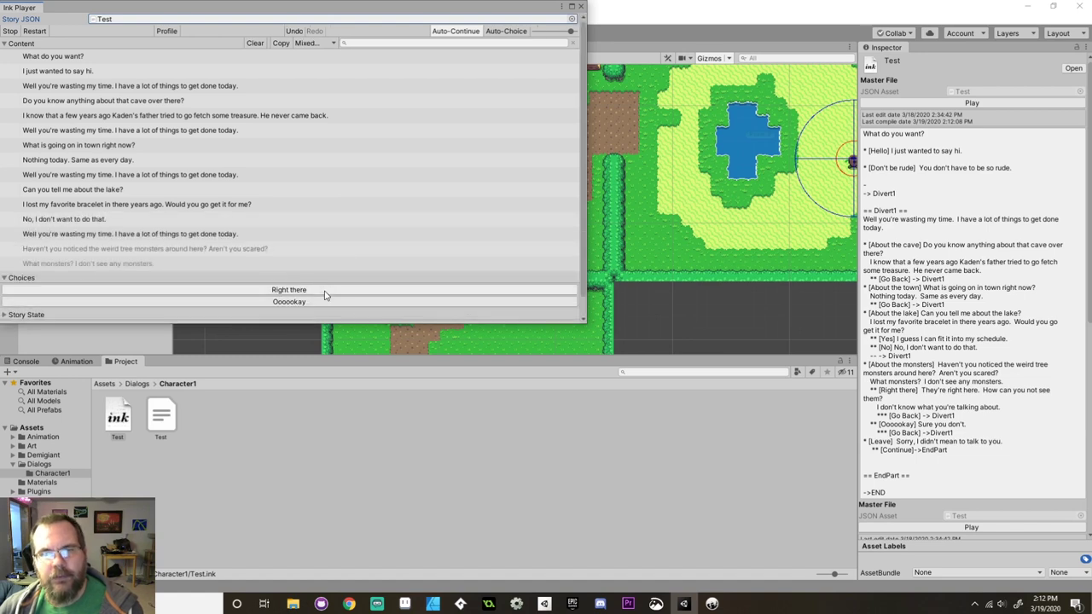
click(325, 301)
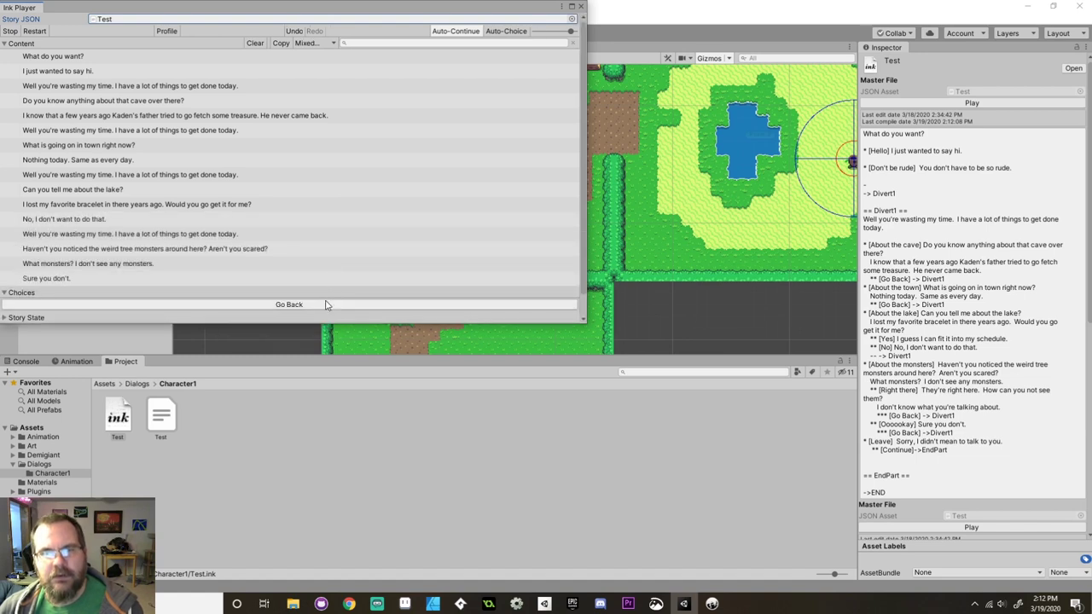
click(329, 302)
click(310, 283)
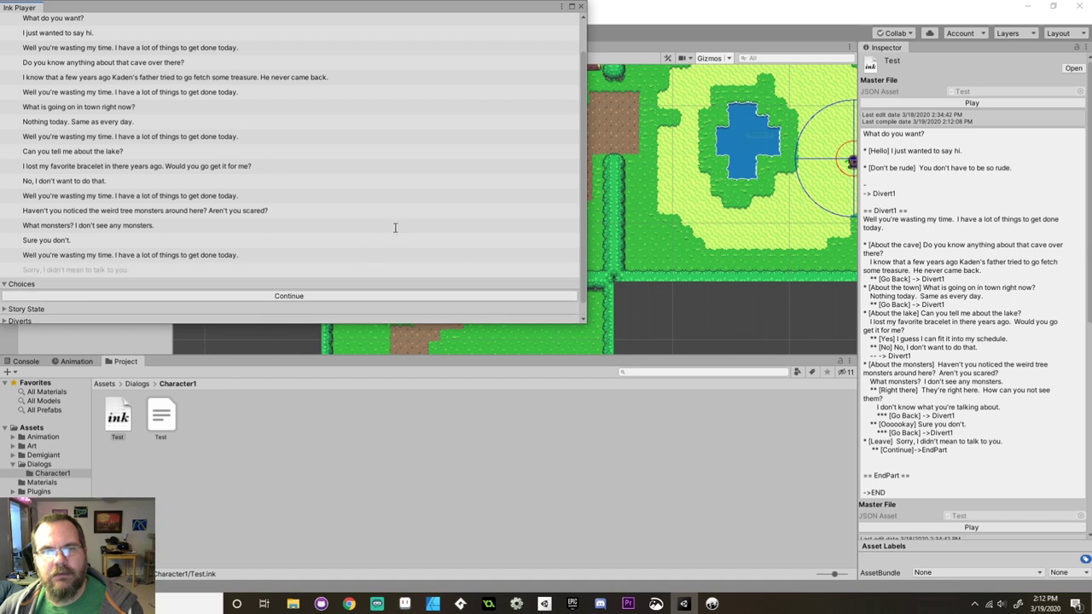
click(290, 297)
scroll(316, 194, up, 2)
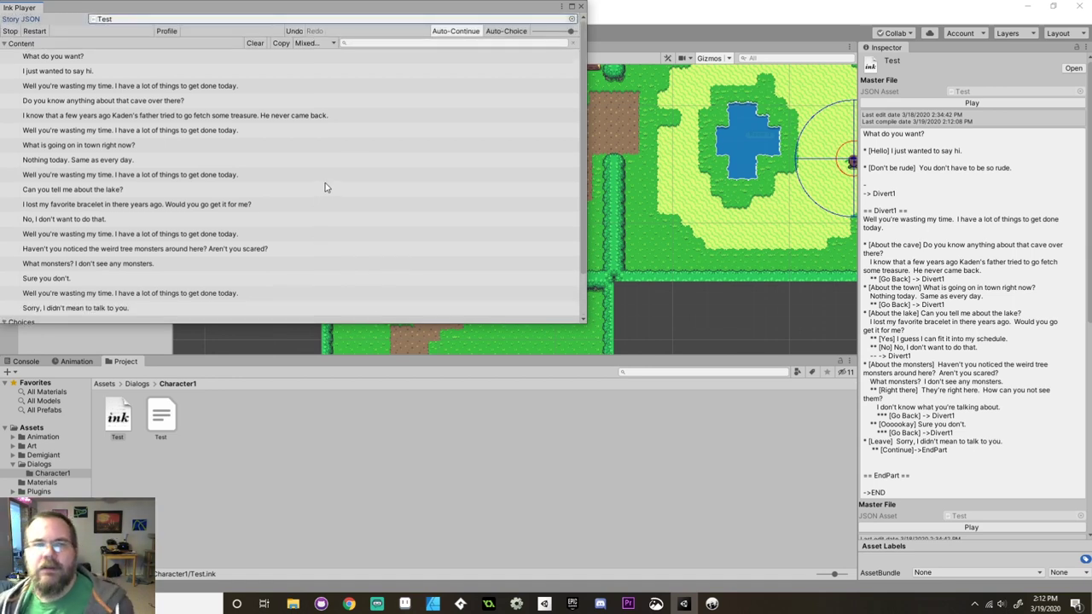
click(581, 7)
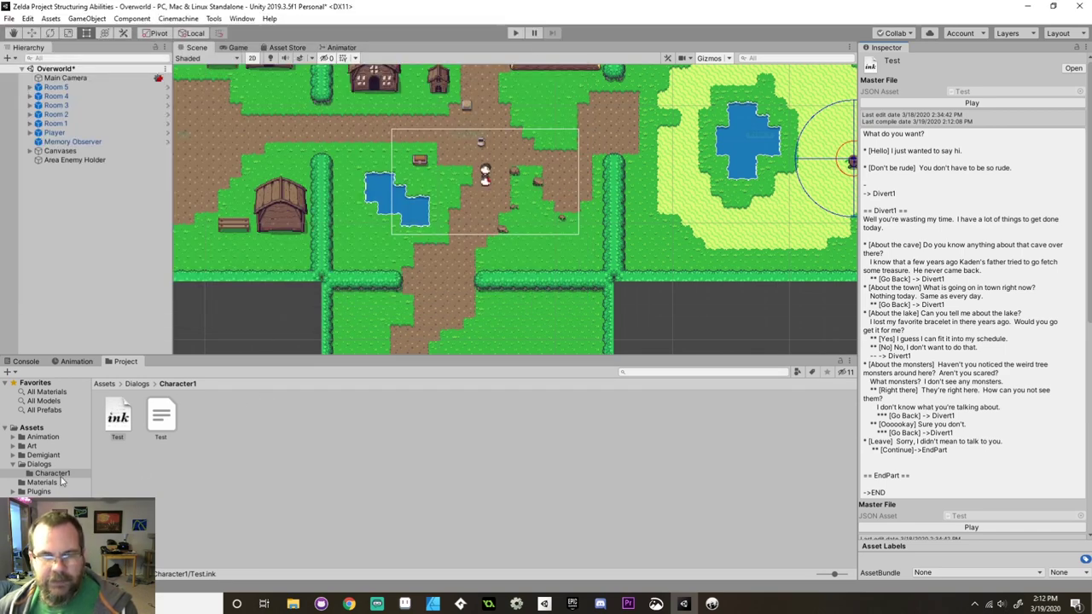
Find the NPC_test sprite sheet in the Art/Zelda Like folder and open it in the Sprite Editor.
click(22, 464)
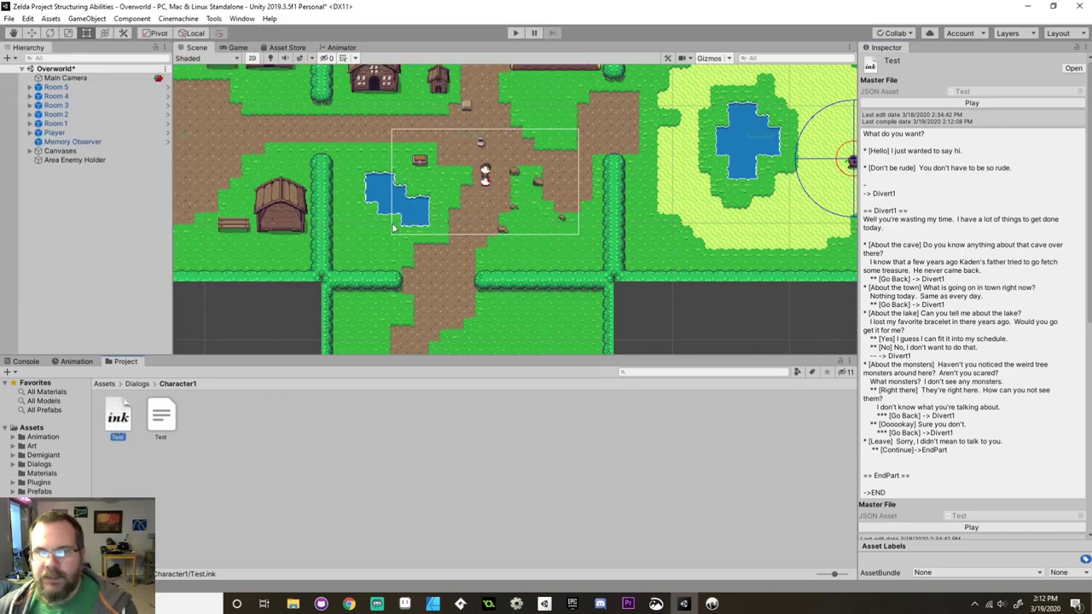
scroll(427, 255, down, 4)
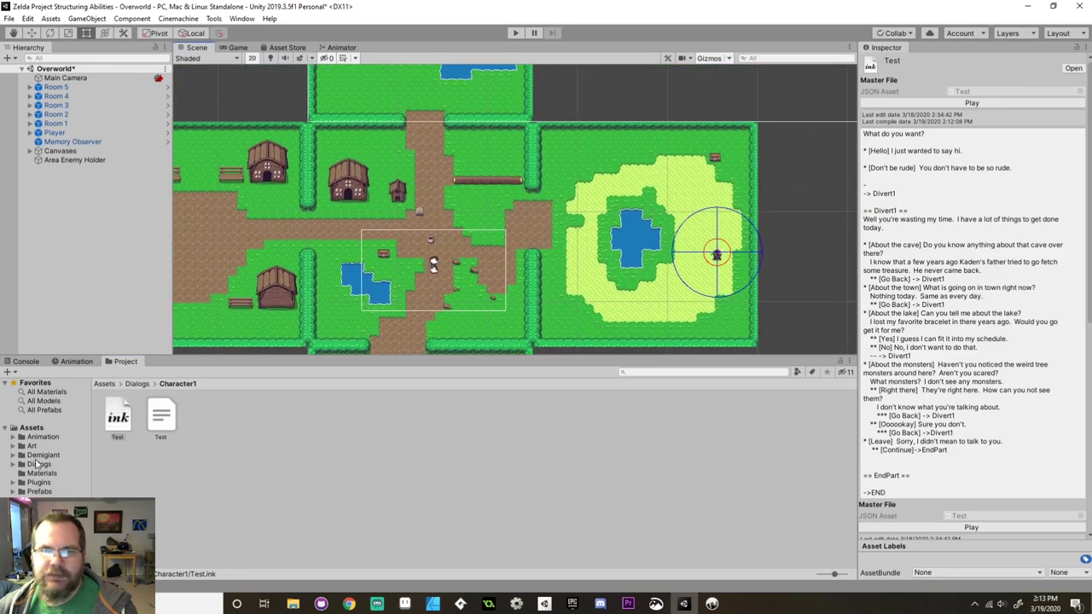
click(22, 445)
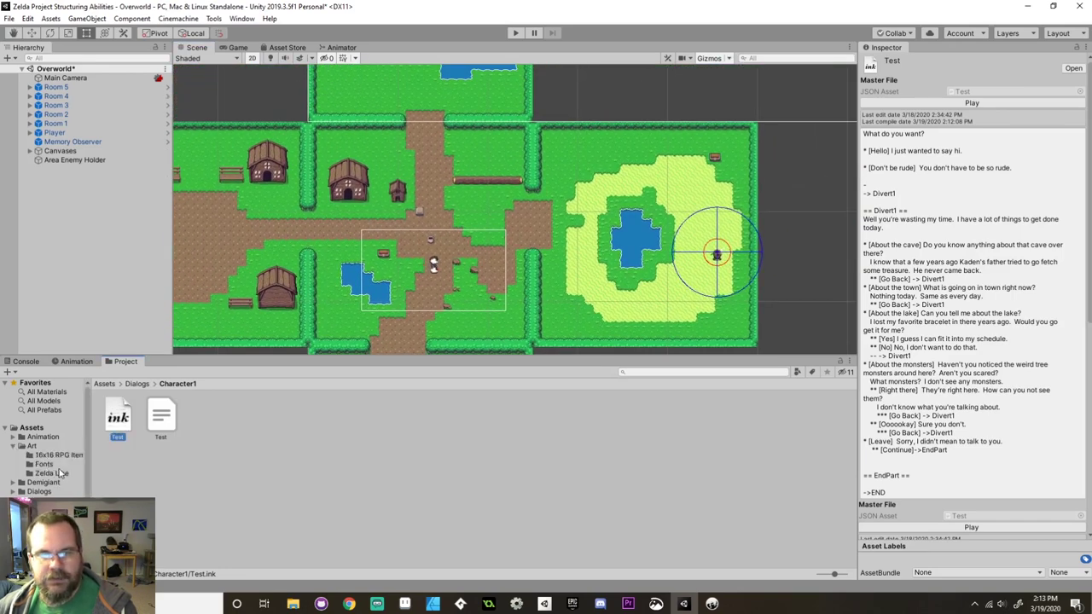
middle_drag(205, 264, 522, 205)
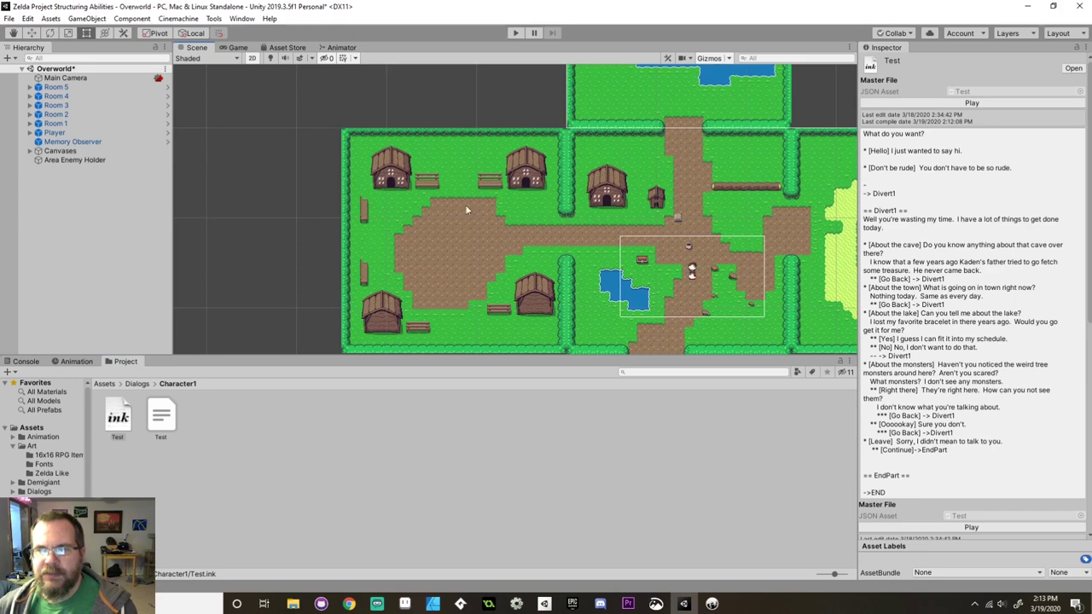
click(50, 473)
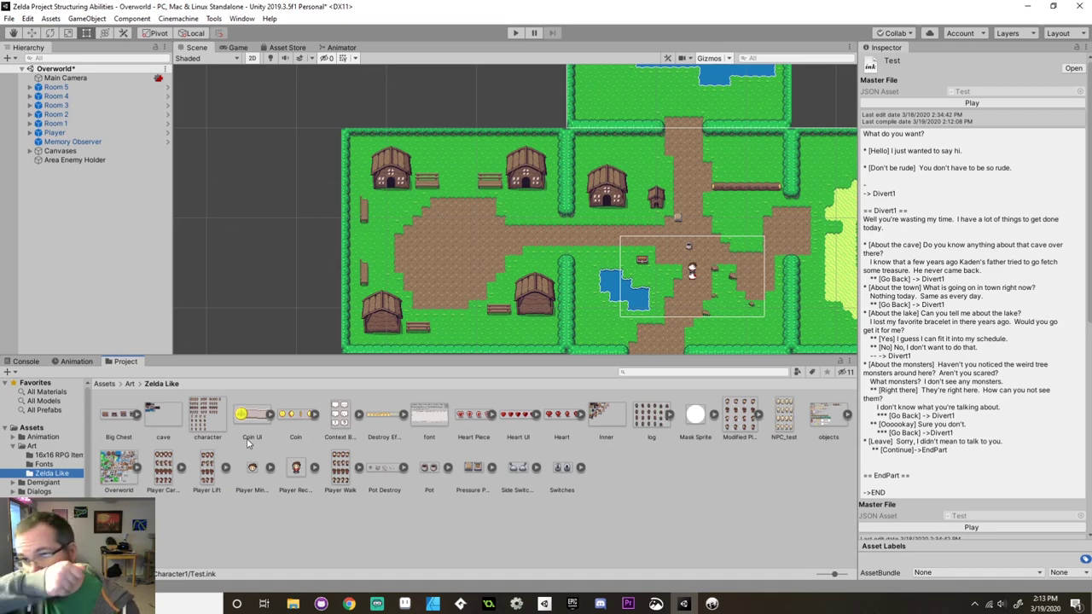
click(792, 413)
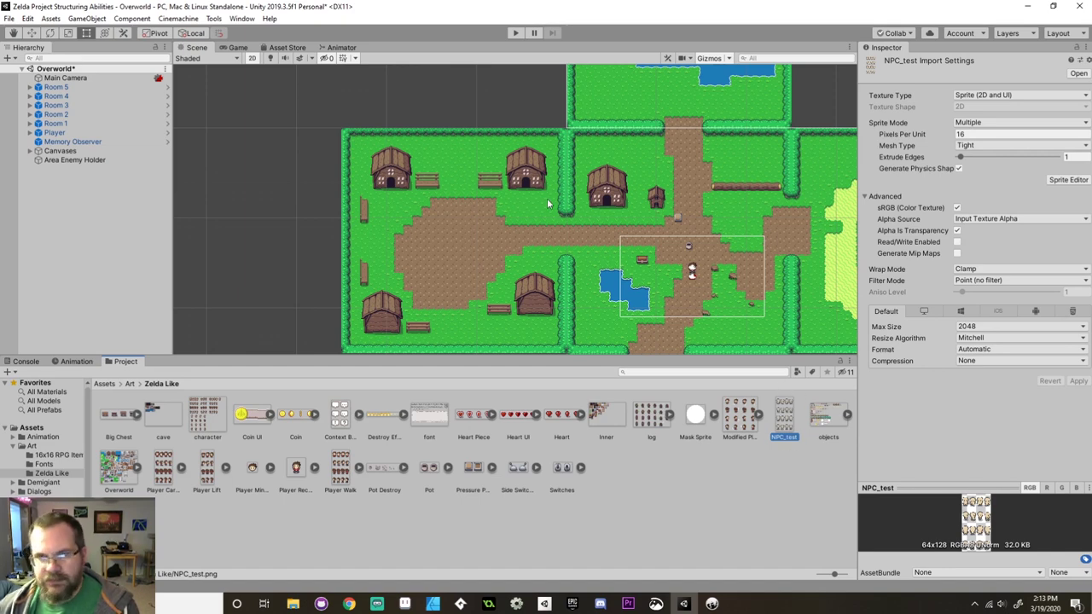
scroll(549, 205, up, 4)
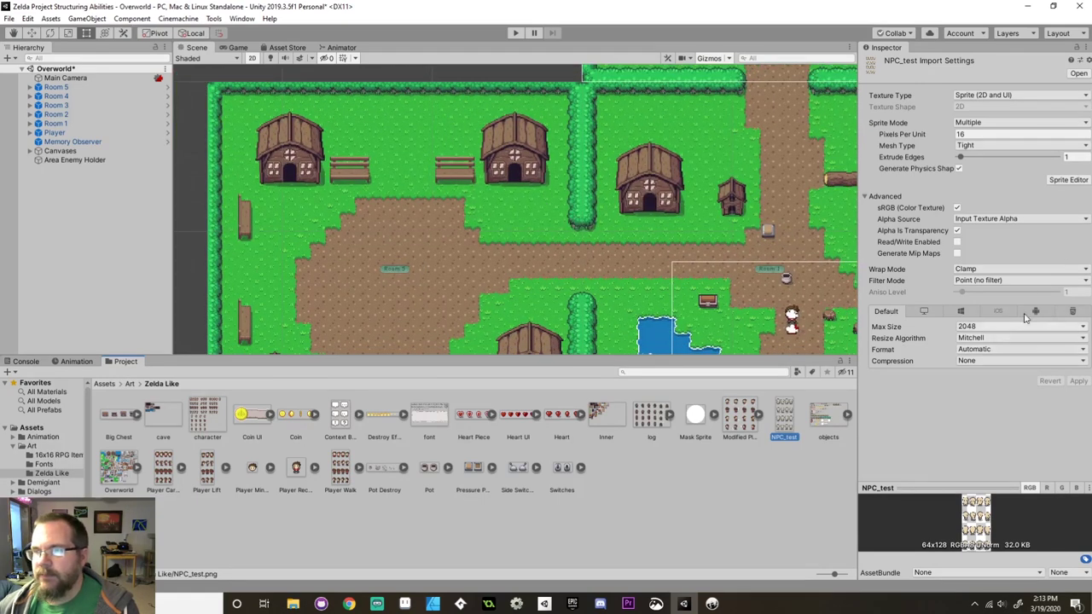
click(1069, 180)
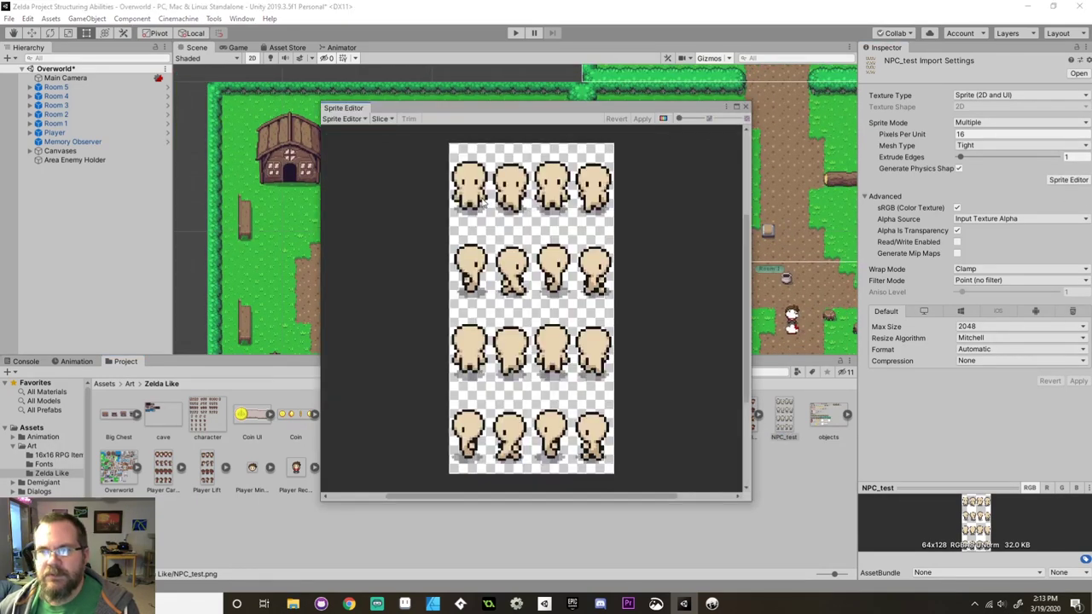
Slice the NPC_test sheet using Grid By Cell Count with 4 columns and 4 rows.
click(384, 120)
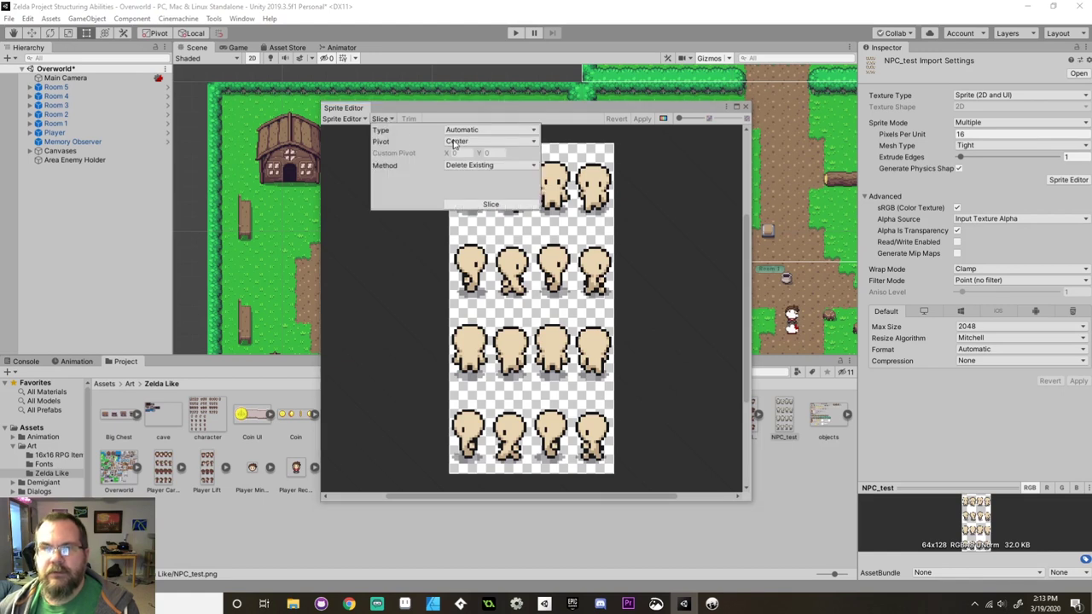
click(494, 131)
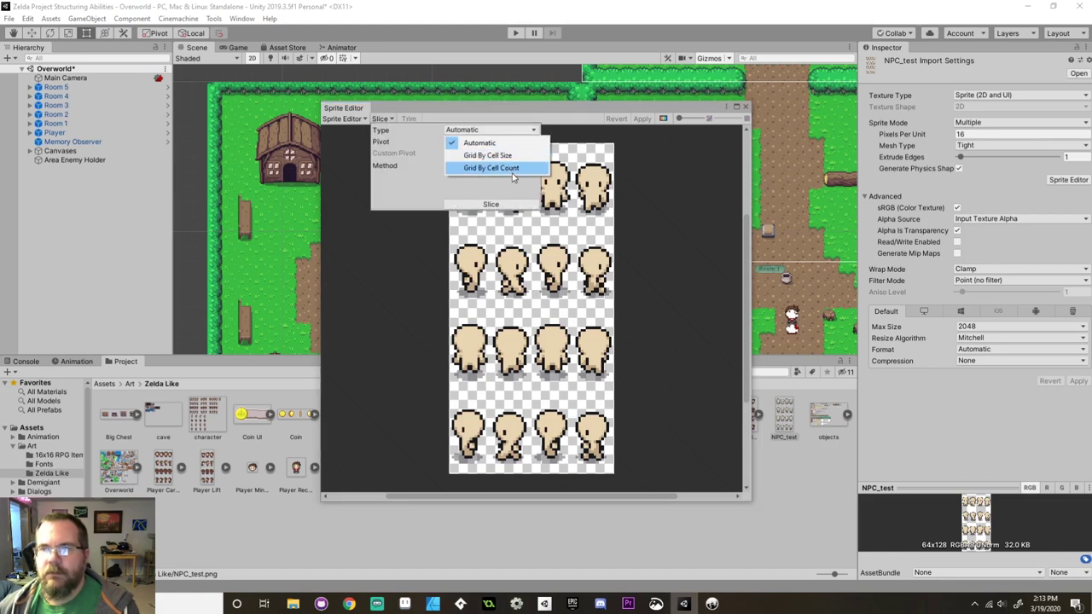
click(512, 168)
click(470, 142)
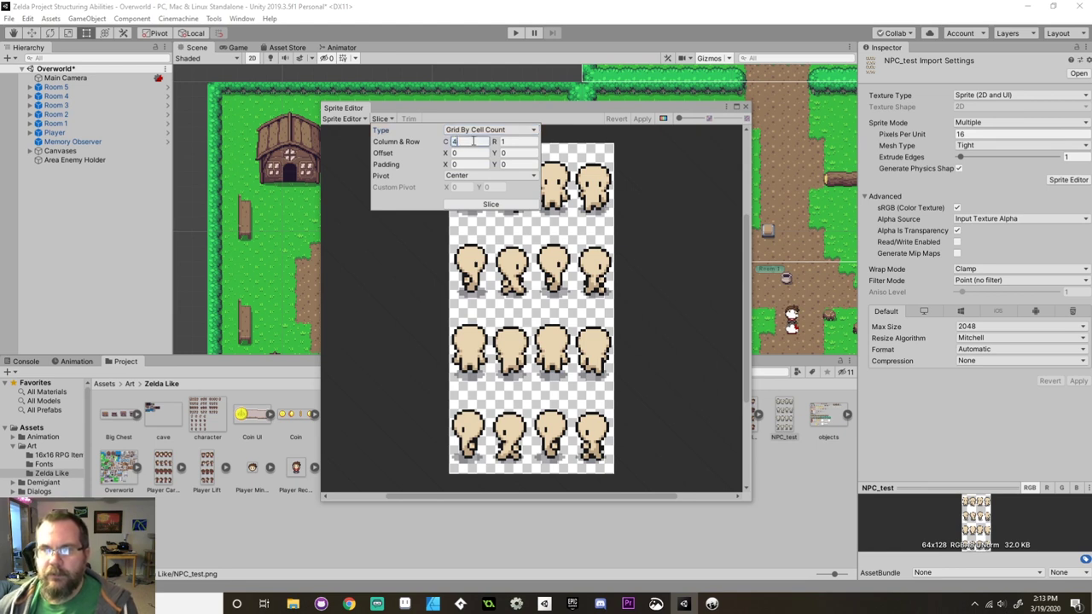
click(510, 142)
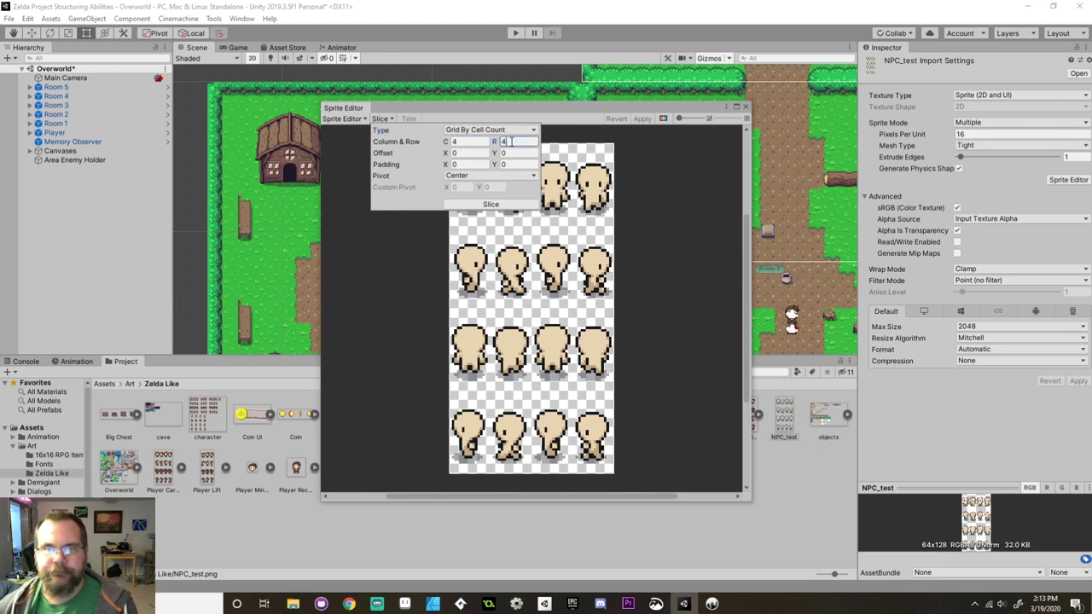
Check the sliced frames in the first row, close the Sprite Editor and apply the unapplied import settings.
click(604, 194)
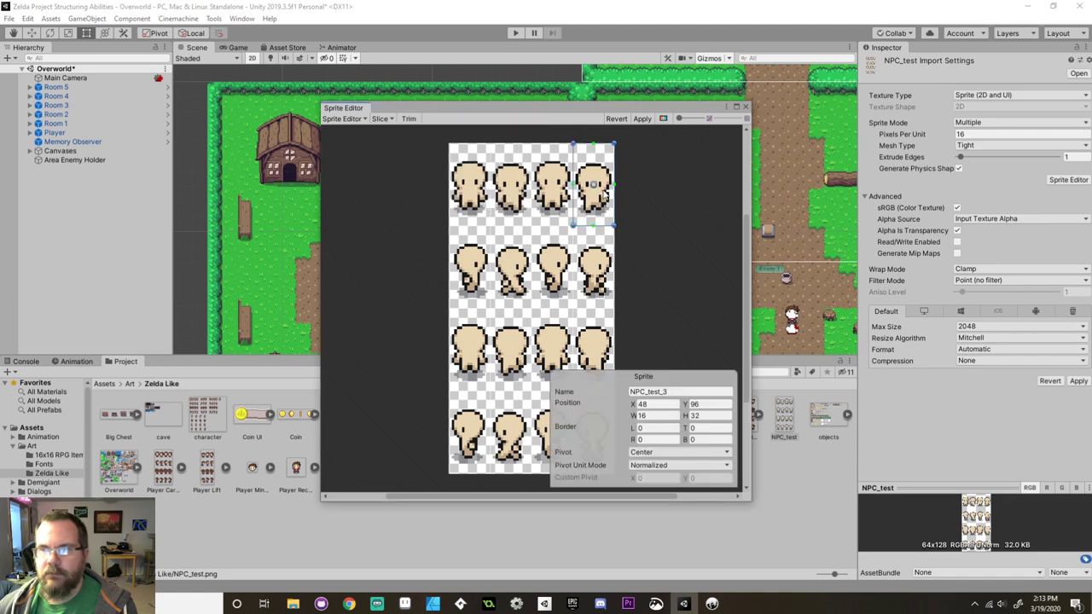
key(Left)
key(Left)
key(Left)
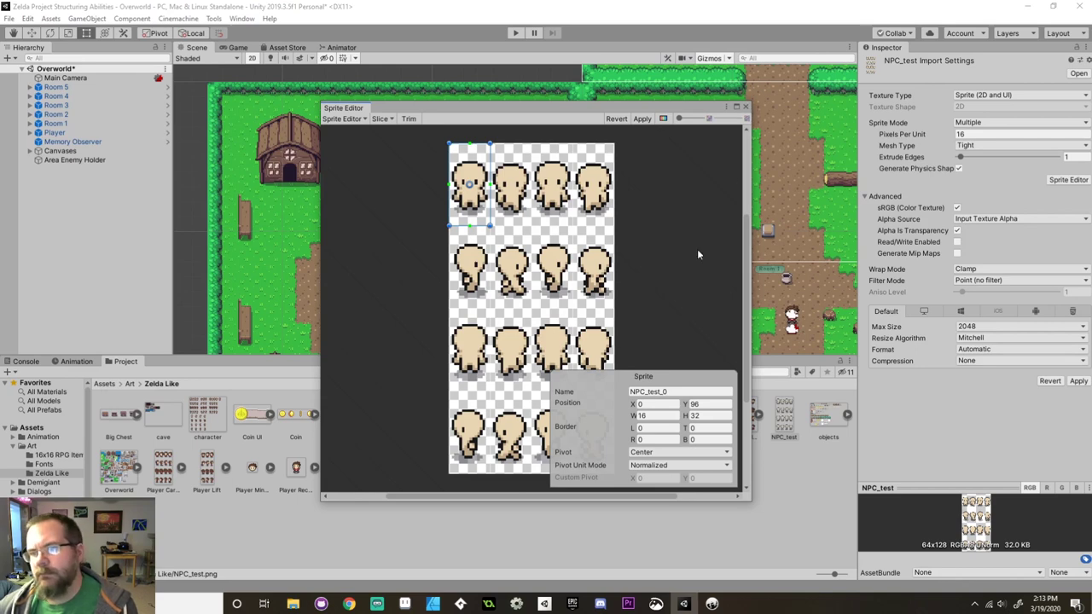
click(746, 108)
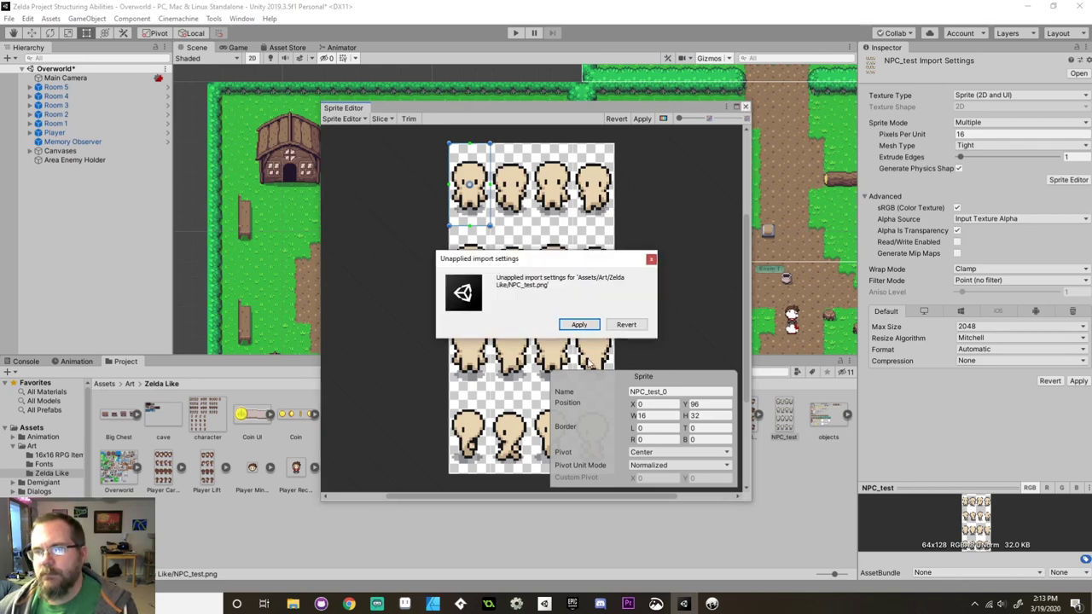
click(577, 322)
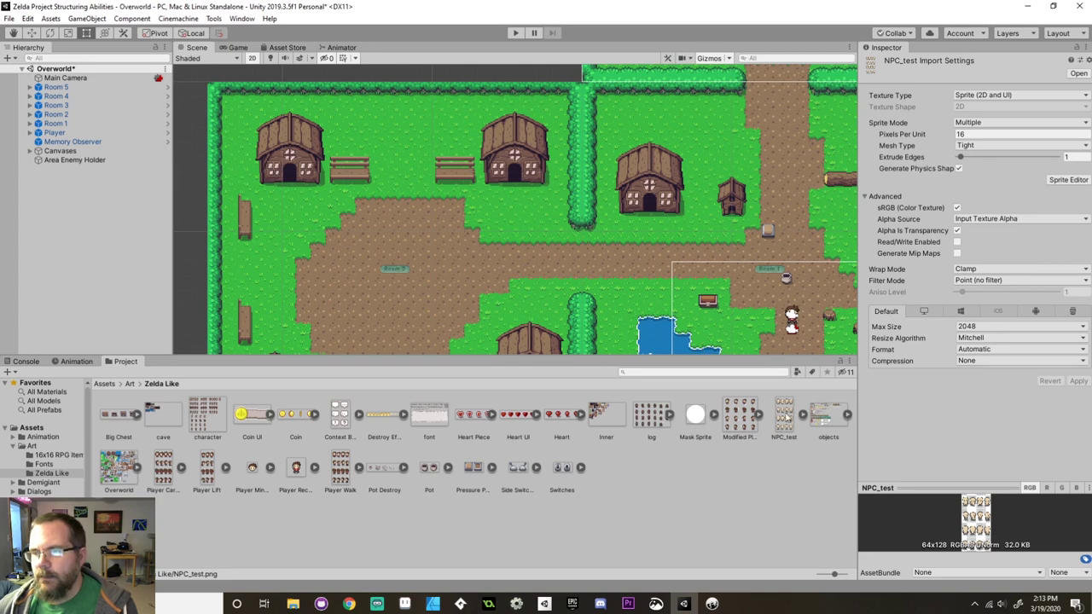
Expand the NPC_test sheet and place its NPC_test_0 sprite in the scene on the grass between the village house and the hedge.
click(802, 414)
click(831, 425)
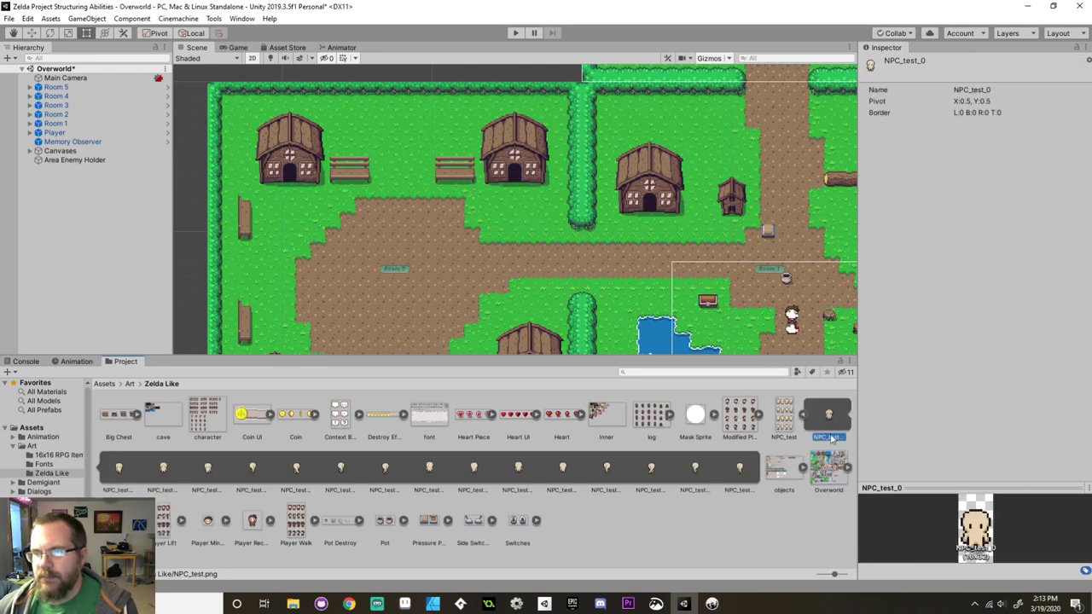
drag(833, 417, 630, 260)
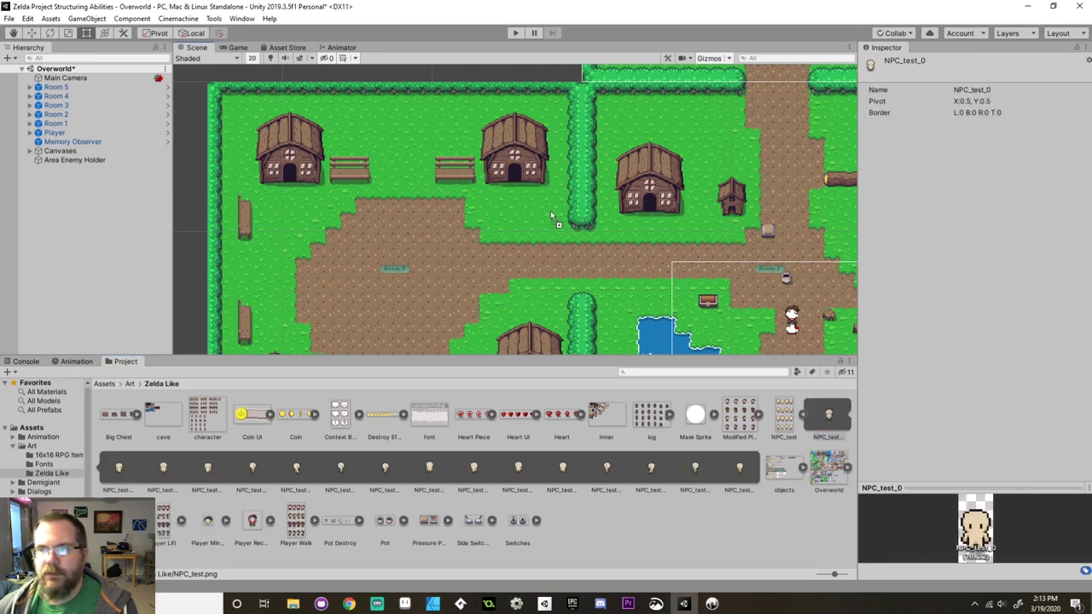
drag(547, 214, 542, 208)
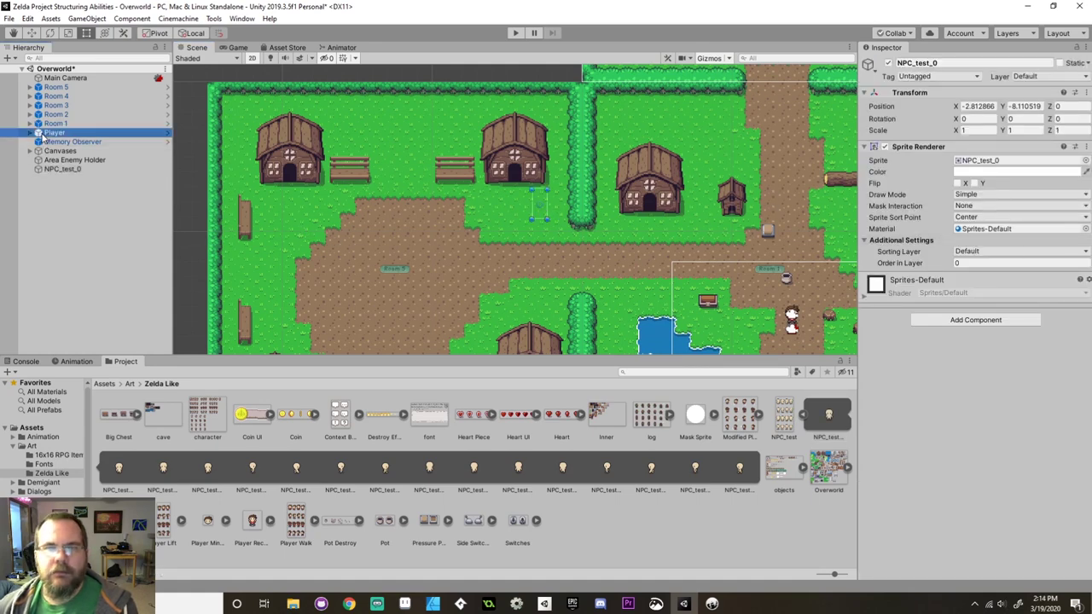
Check the Player's sorting layer, set the NPC_test_0 object's sorting layer to Y Sort, and frame it in the scene.
click(149, 133)
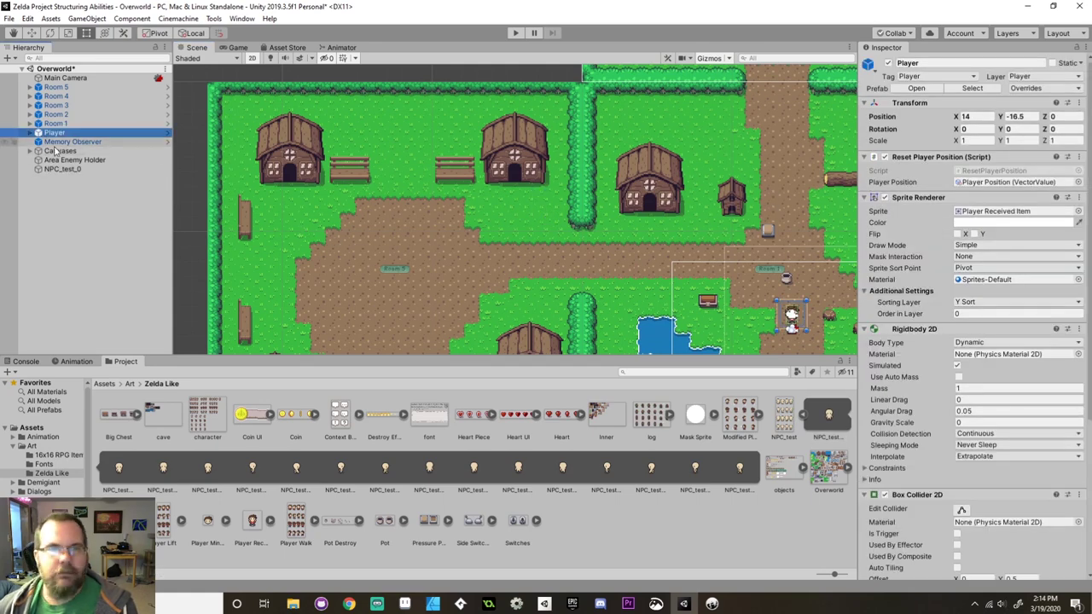
click(89, 170)
click(1024, 251)
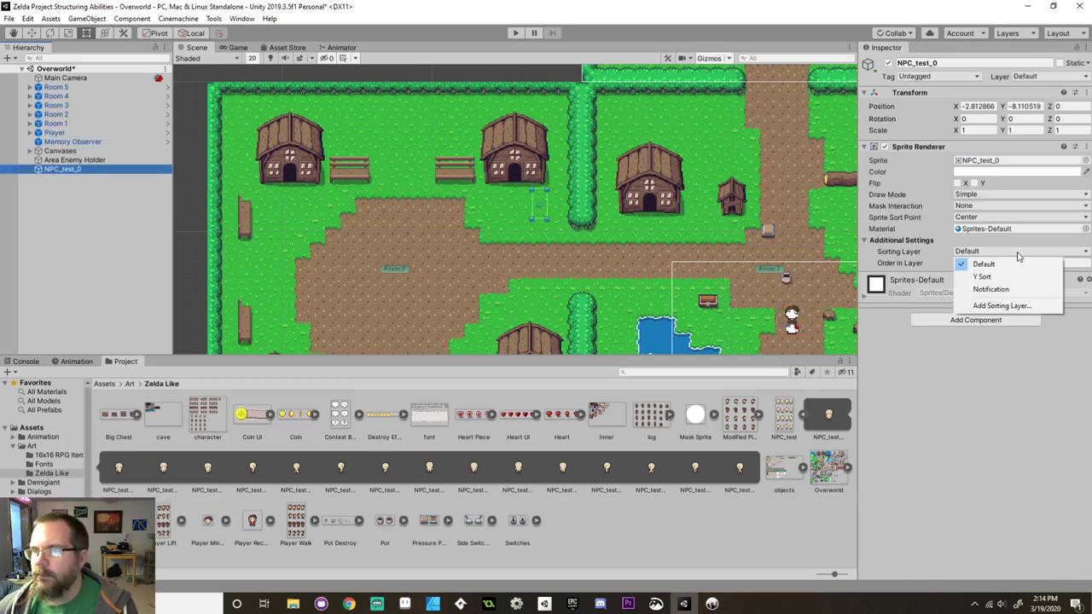
click(1011, 274)
key(f)
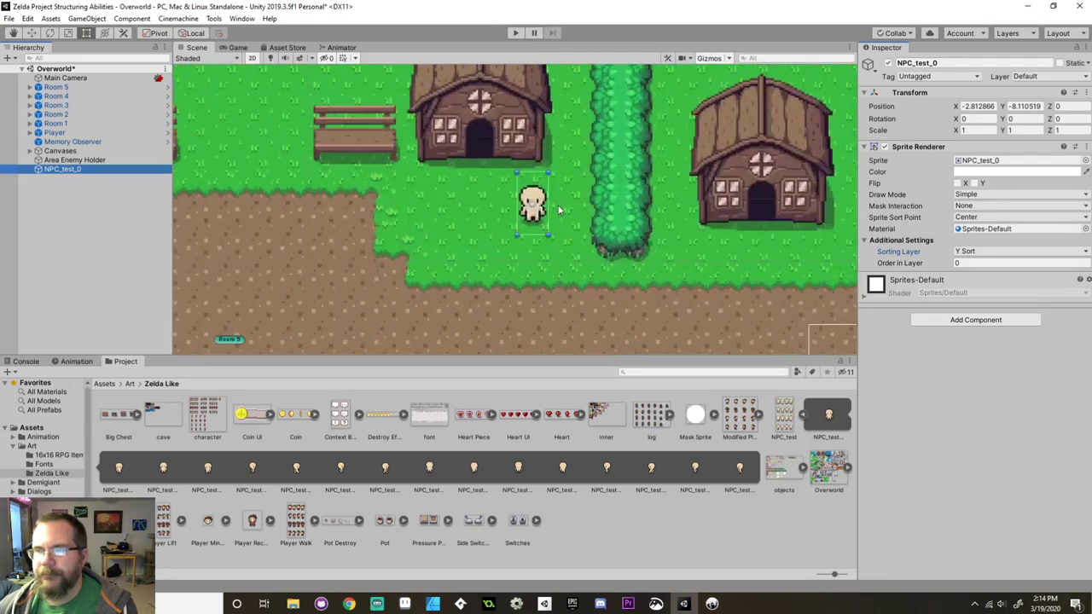
Rename the NPC_test_0 object as DialogNPC.
double_click(67, 171)
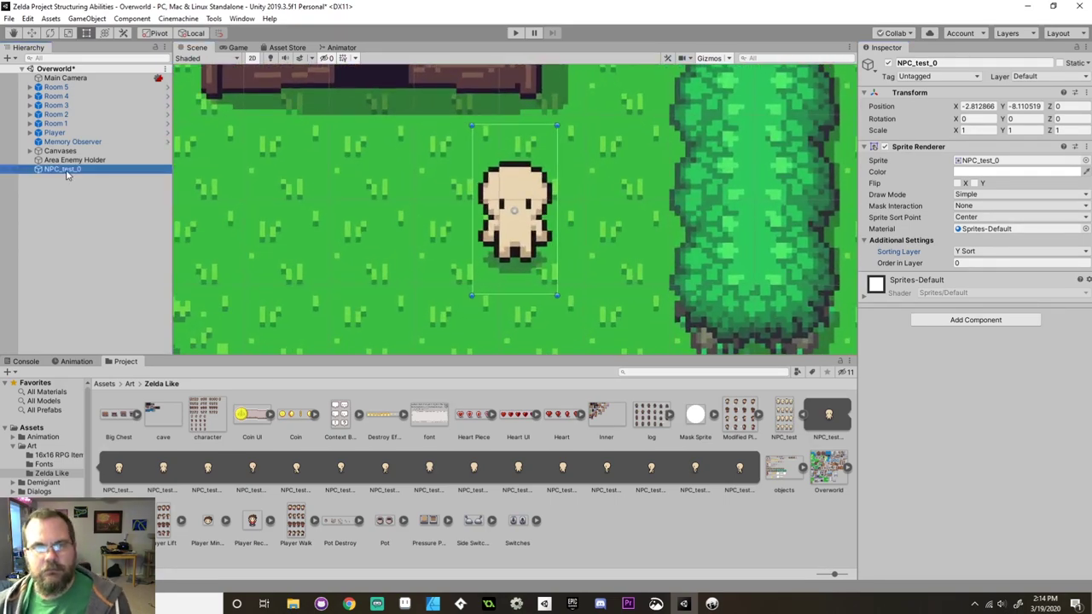
click(67, 172)
text(Dialo)
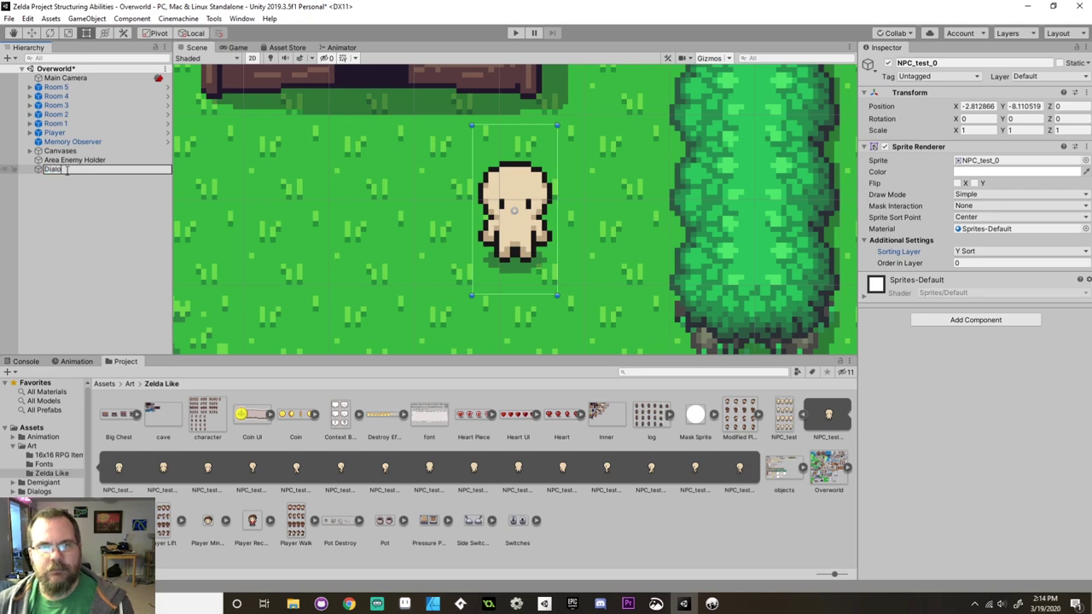
text(gNPC)
key(Return)
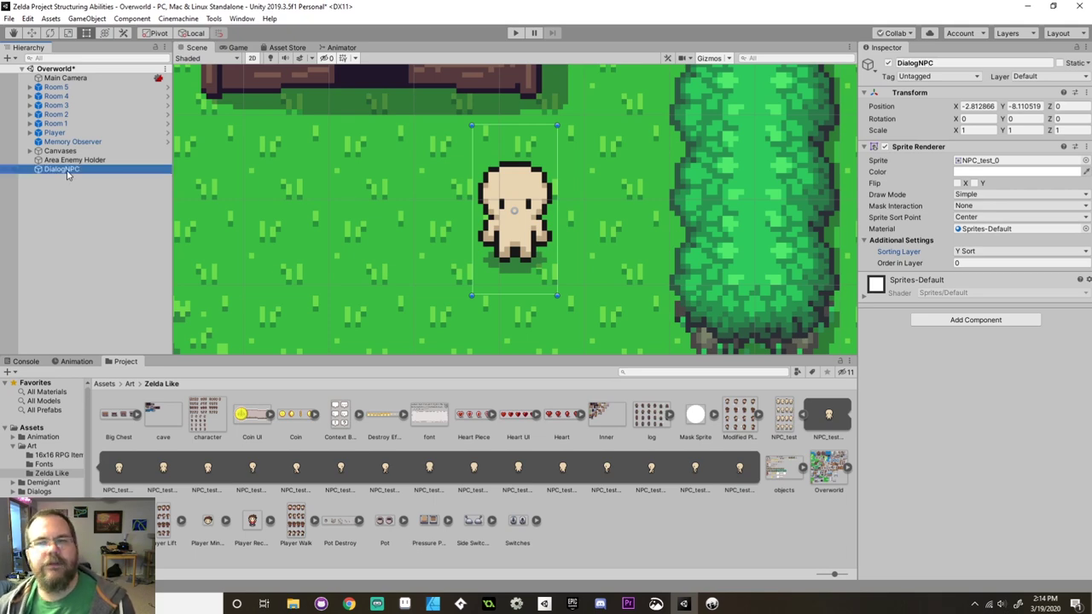
Make DialogNPC a child of Room 5 in the scene hierarchy.
scroll(569, 239, down, 8)
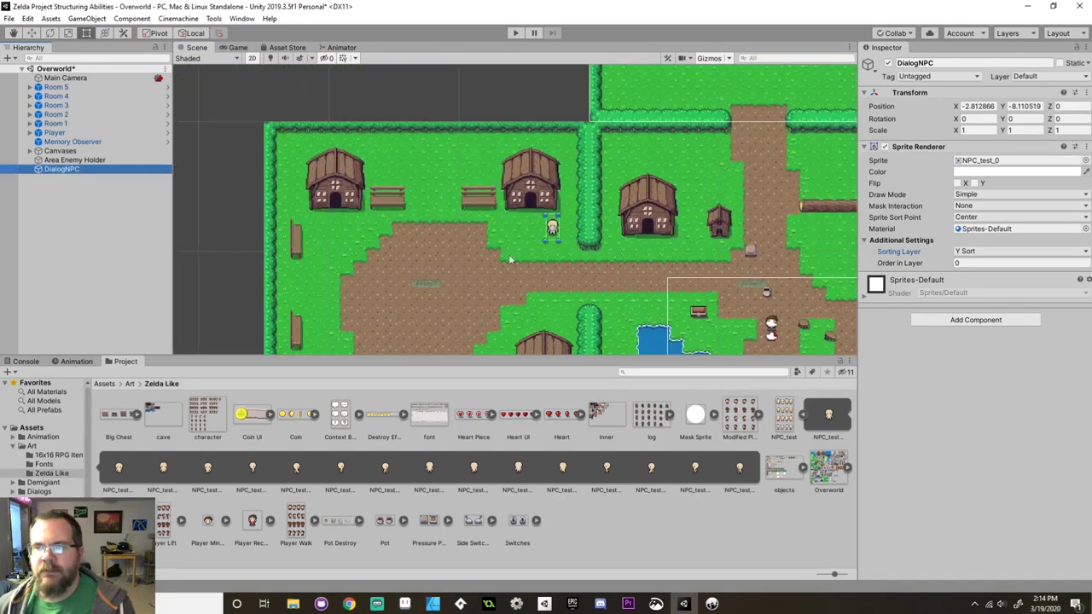
middle_drag(438, 242, 423, 180)
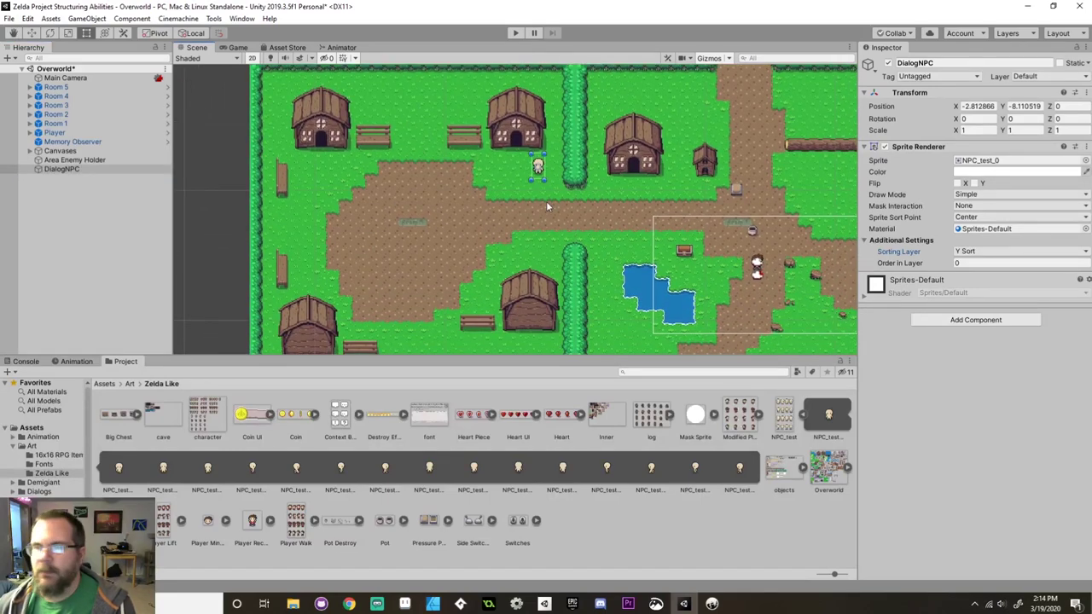
scroll(436, 242, up, 2)
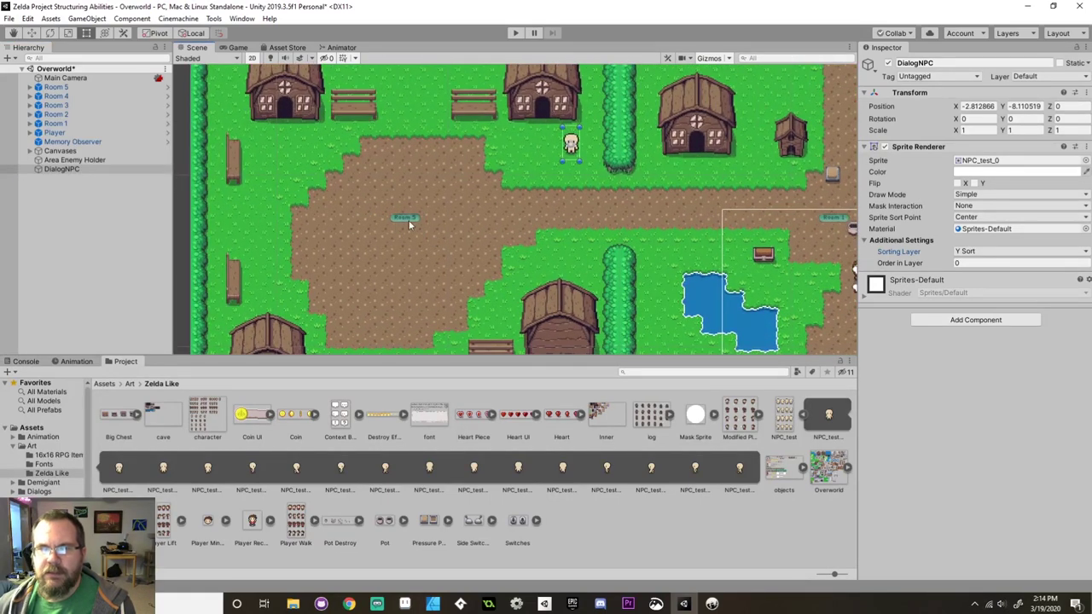
click(63, 170)
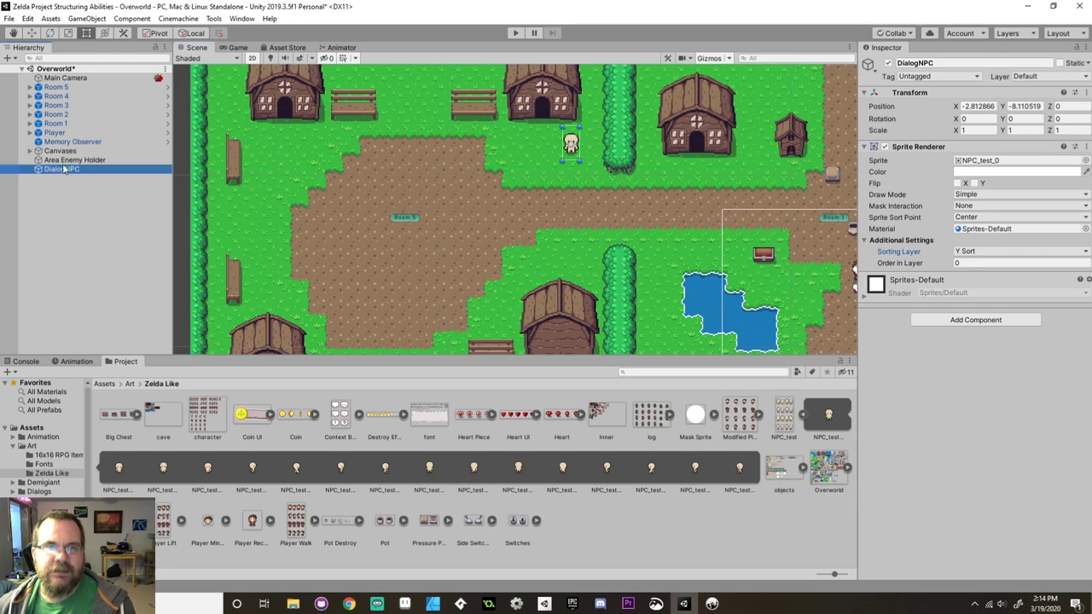
drag(62, 96, 56, 87)
Set the size of Room 5's Respawn Objects list to 1, assign DialogNPC as Element 0, and collapse the list.
click(70, 88)
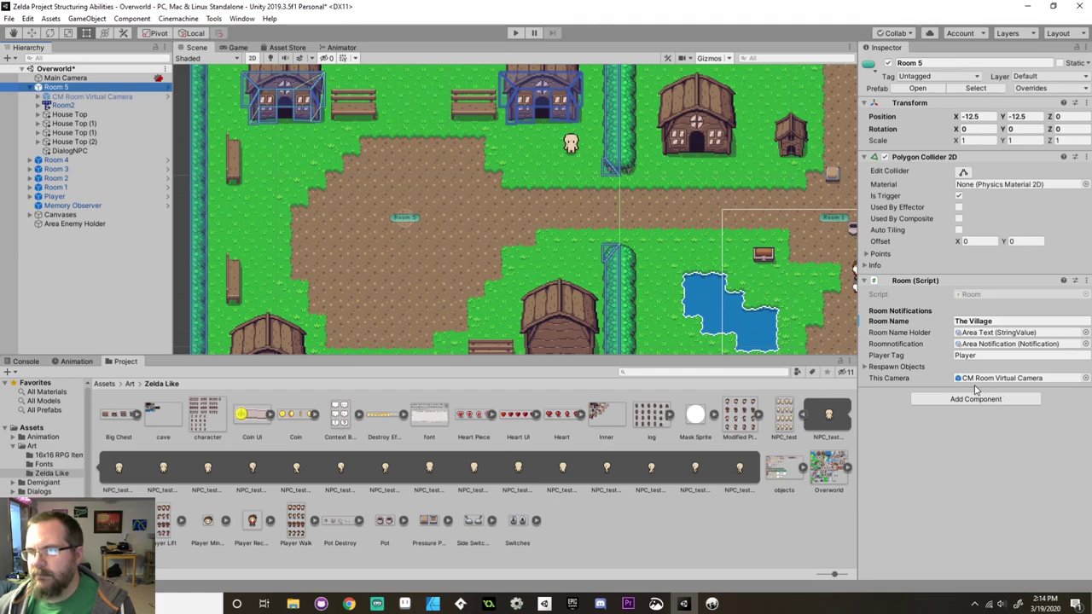
click(862, 365)
click(864, 367)
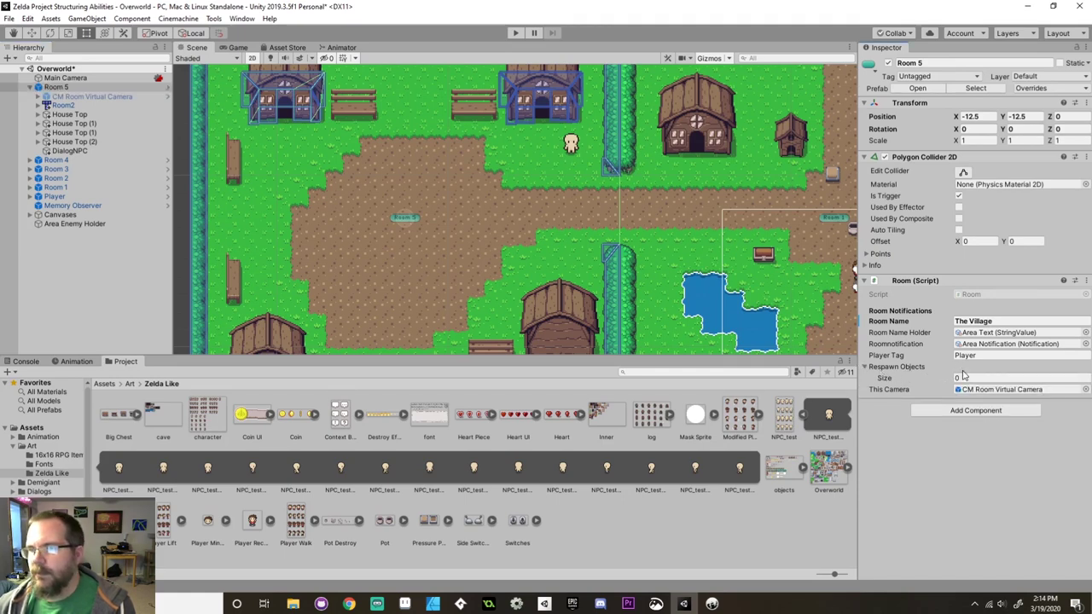
click(967, 377)
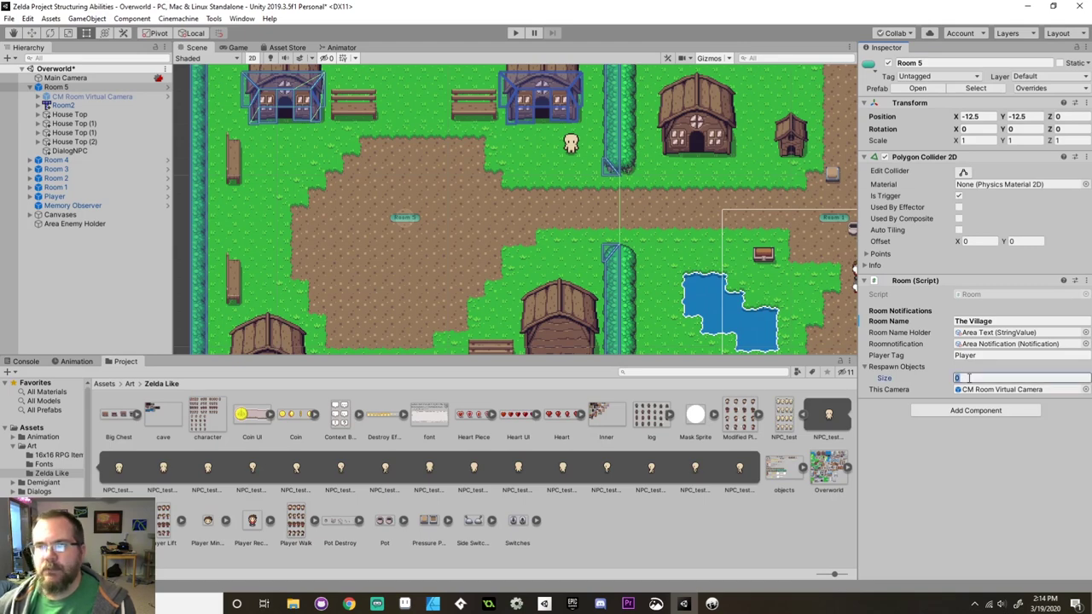
text(1)
key(Return)
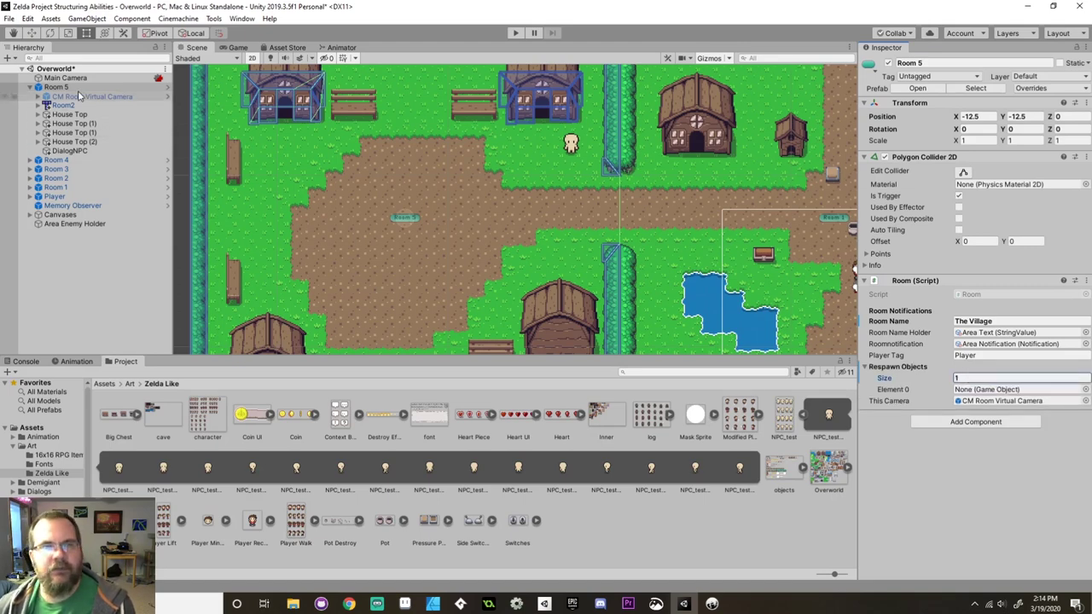
drag(65, 105, 990, 389)
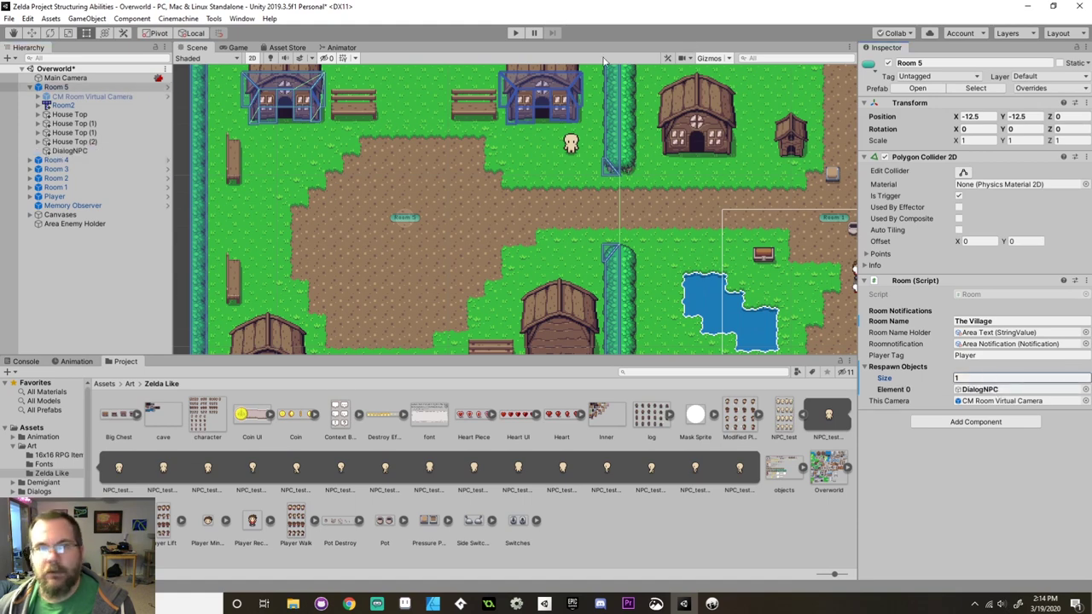
click(864, 367)
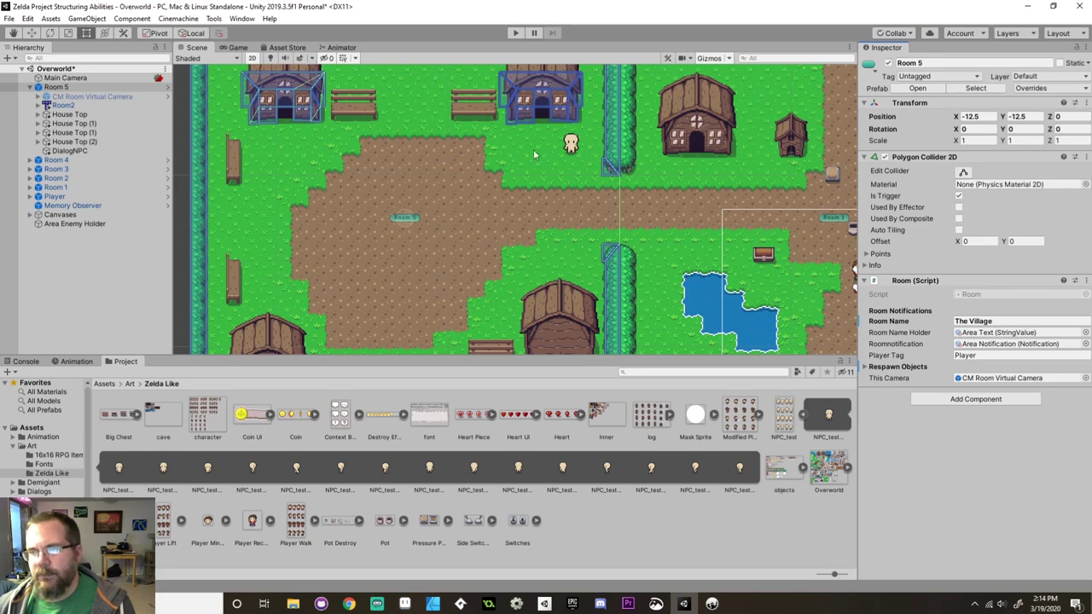
Add a Box Collider to DialogNPC and shrink it around the feet to about 0.79 by 0.41.
click(571, 145)
key(f)
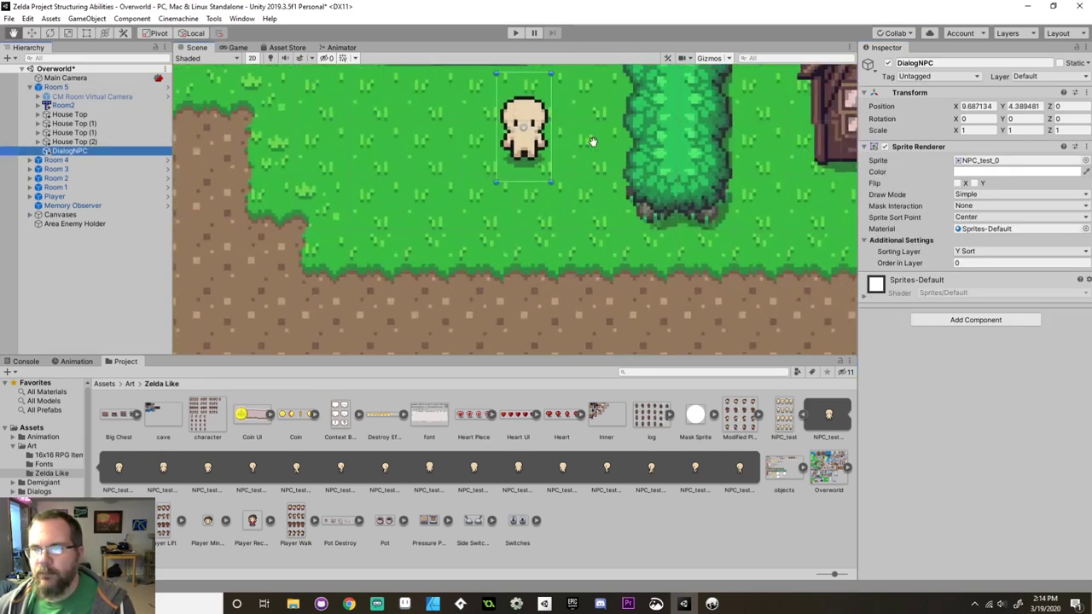
click(1004, 322)
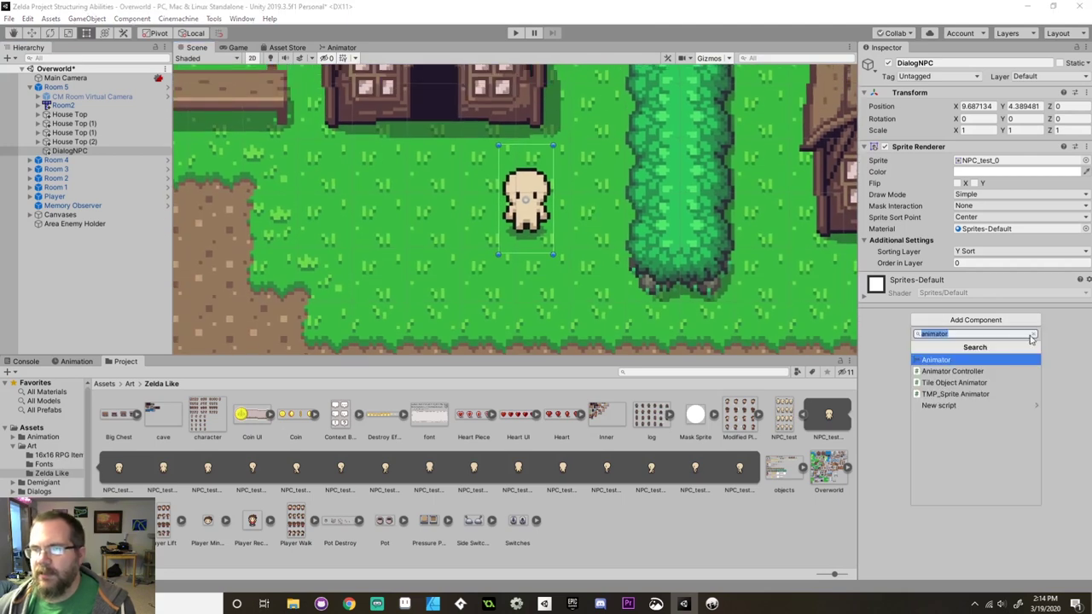
text(b)
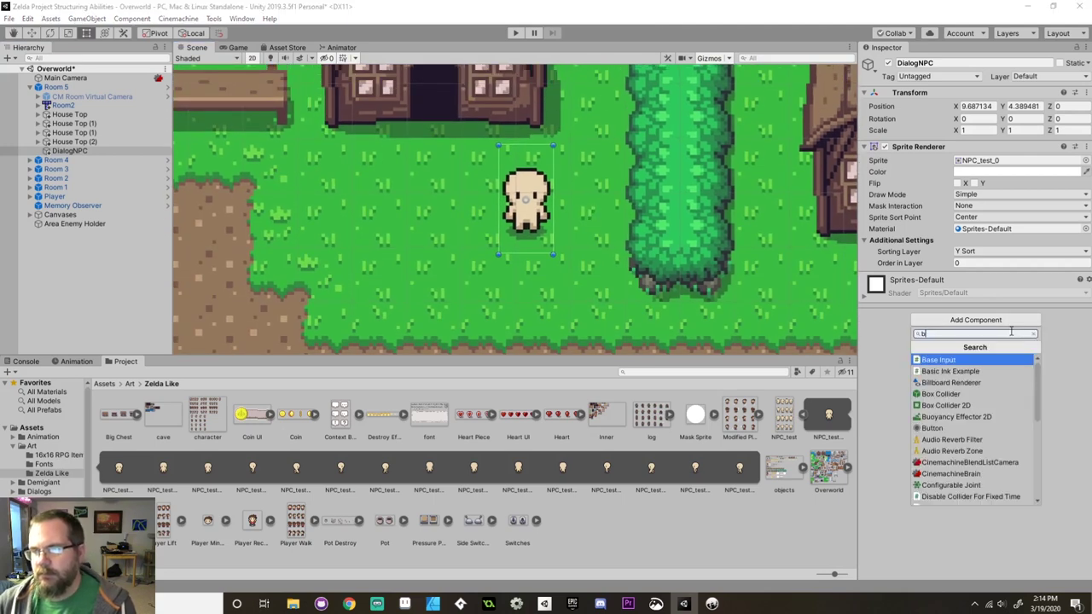
text(ox)
key(Return)
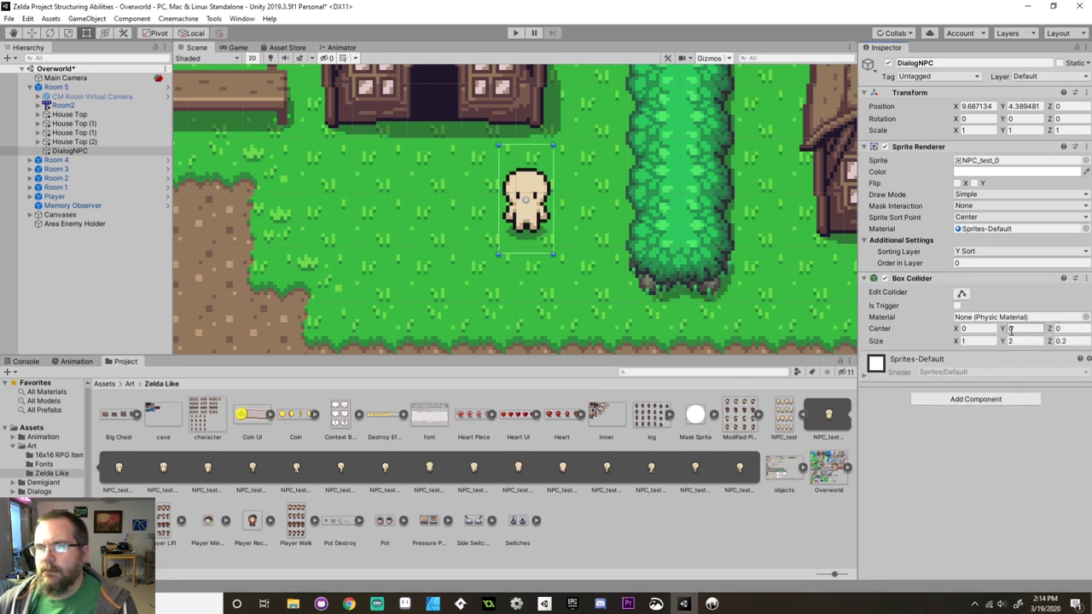
click(962, 293)
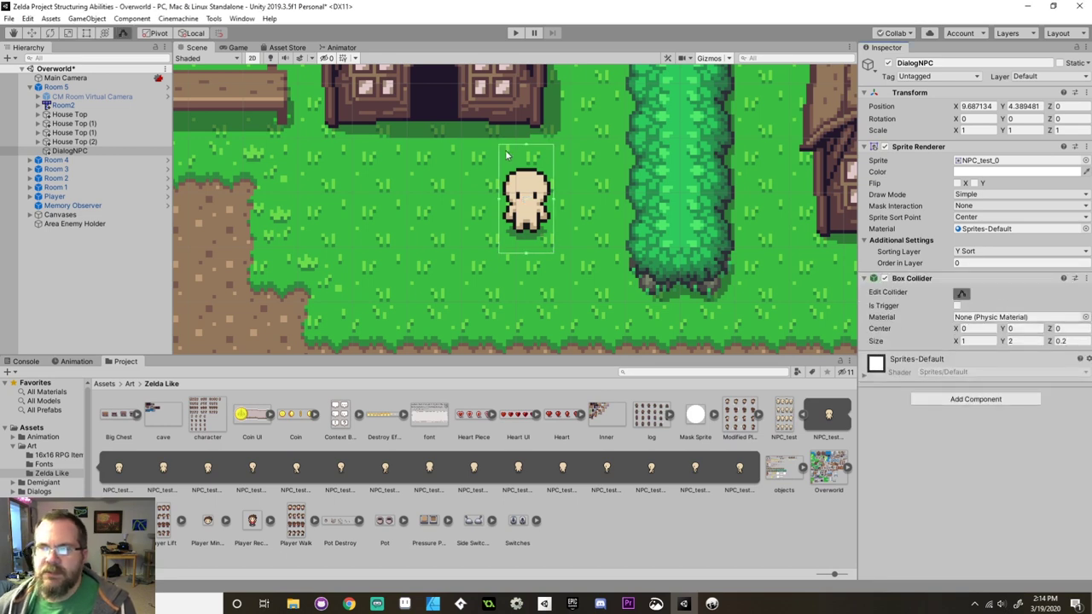
drag(527, 149, 548, 237)
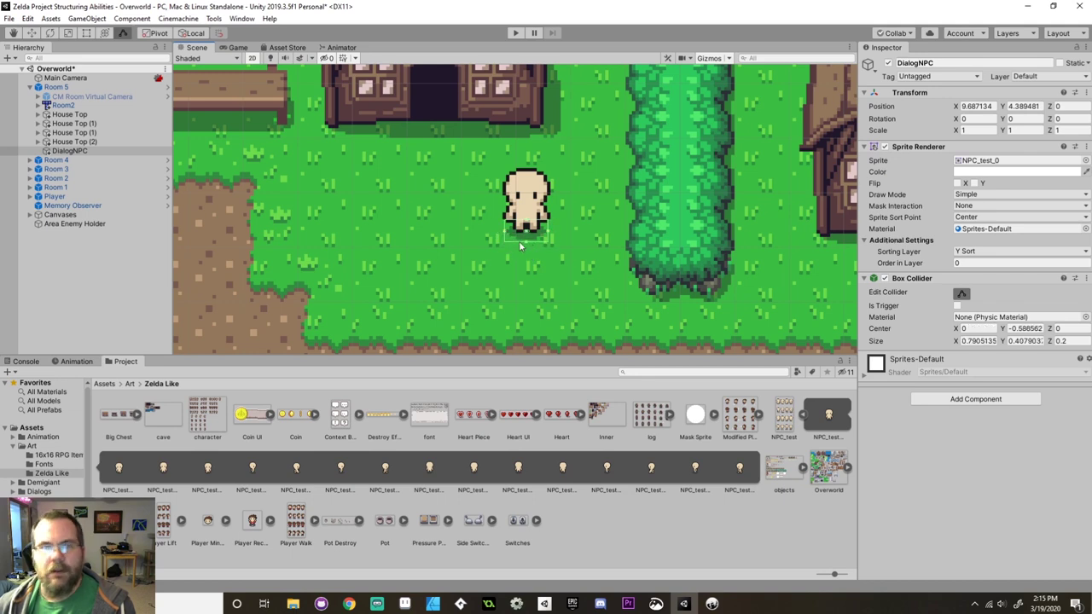
Create an empty child object under DialogNPC and give it a Box Collider set as a trigger.
right_click(66, 152)
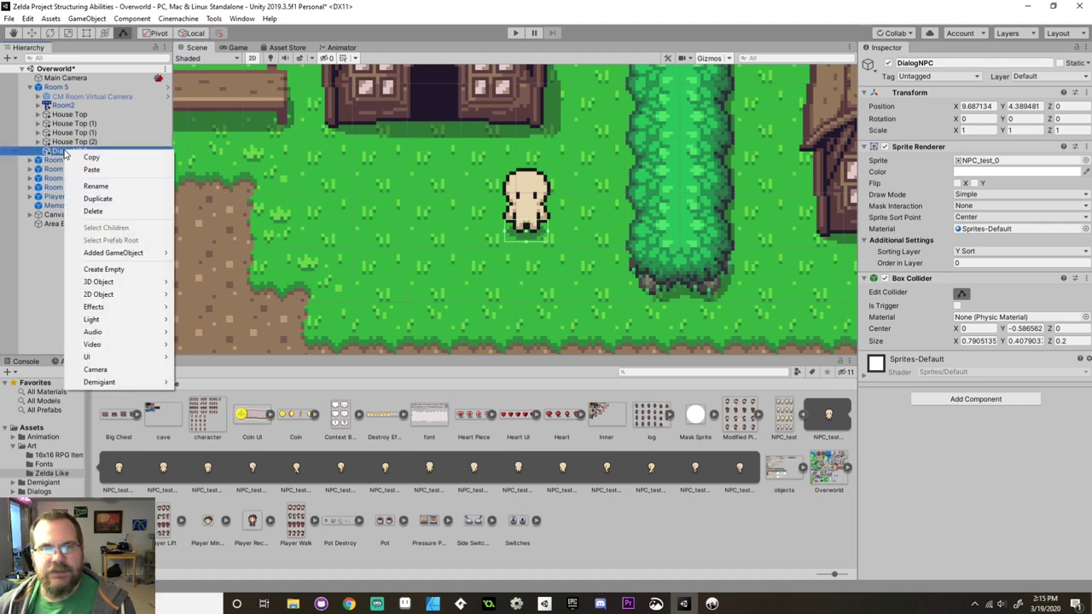
click(104, 270)
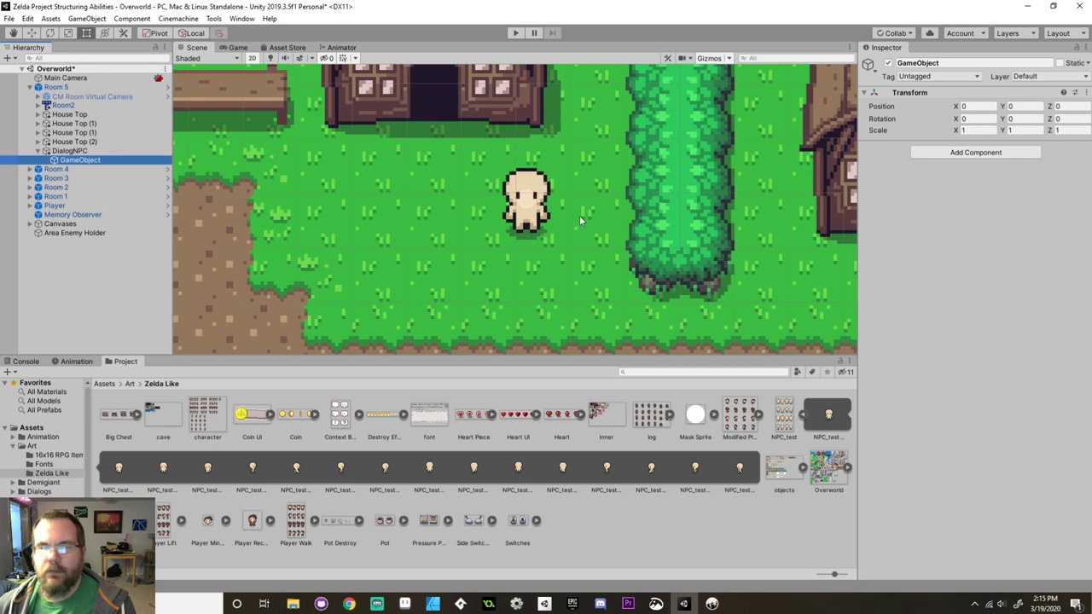
click(958, 154)
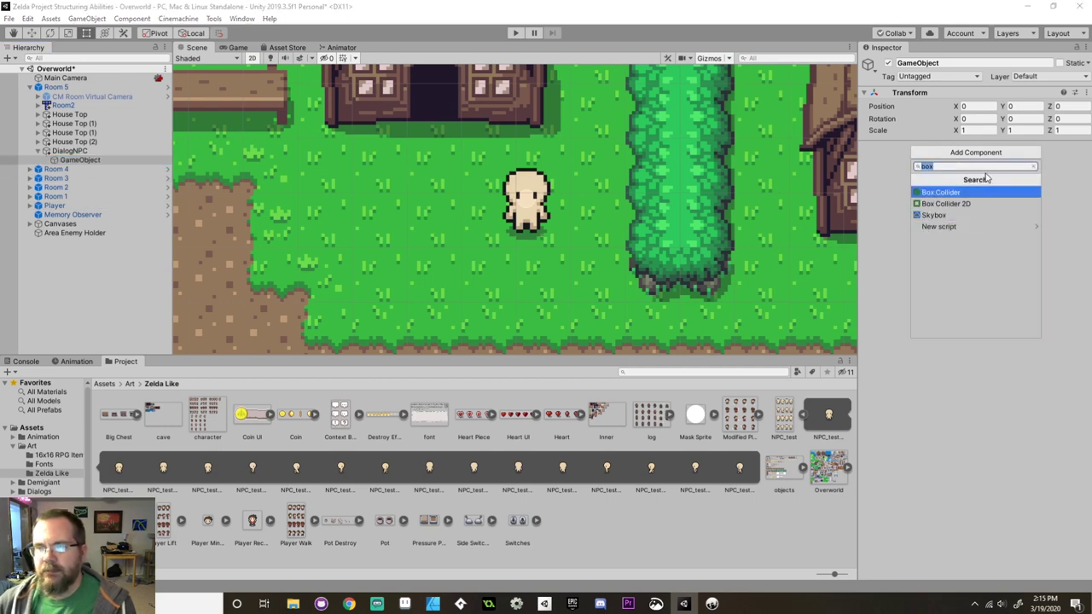
key(Return)
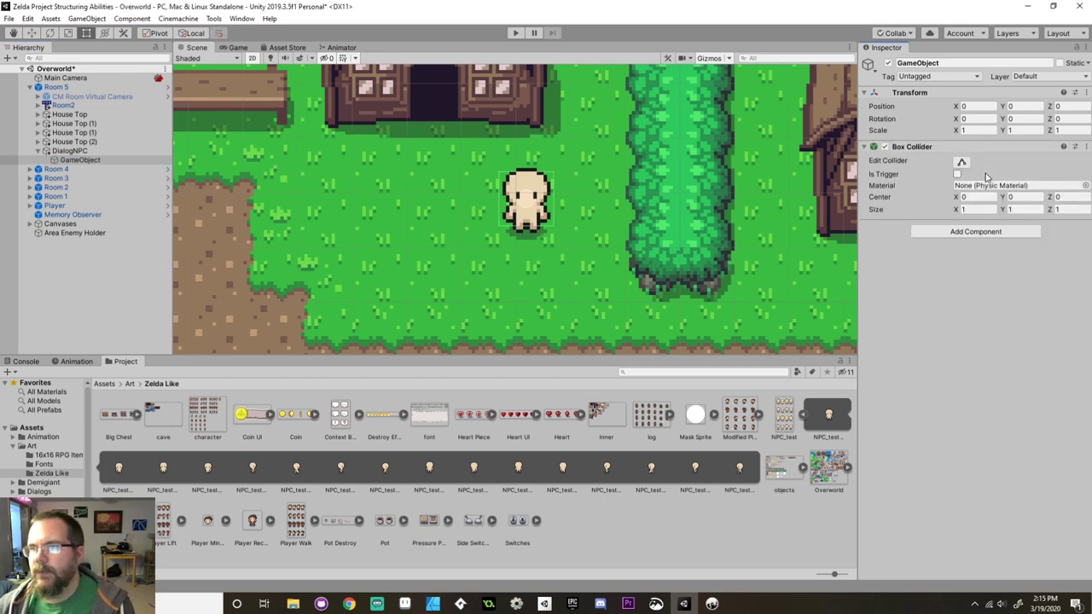
click(957, 174)
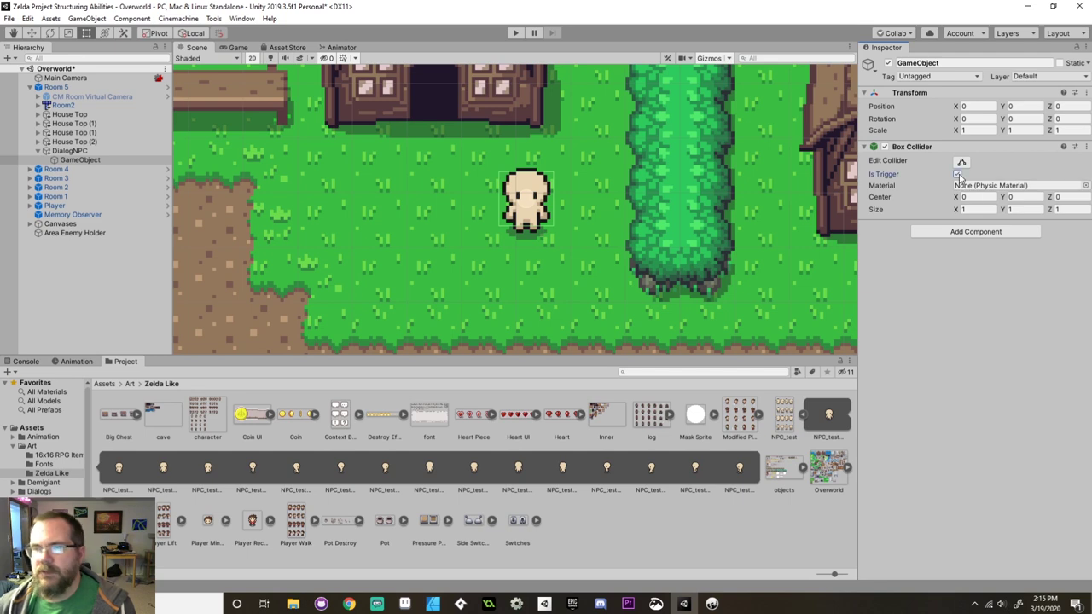
Resize the child's trigger collider around the NPC, setting its center to X 0, Y 0 and its size to X 1.4, Y 1.5.
click(961, 162)
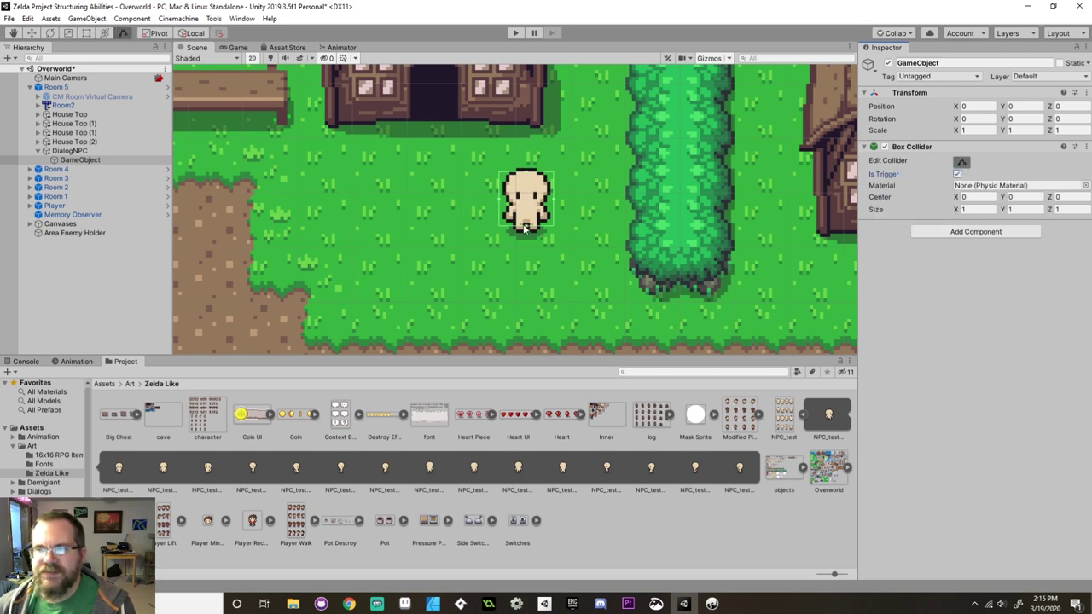
drag(526, 227, 527, 254)
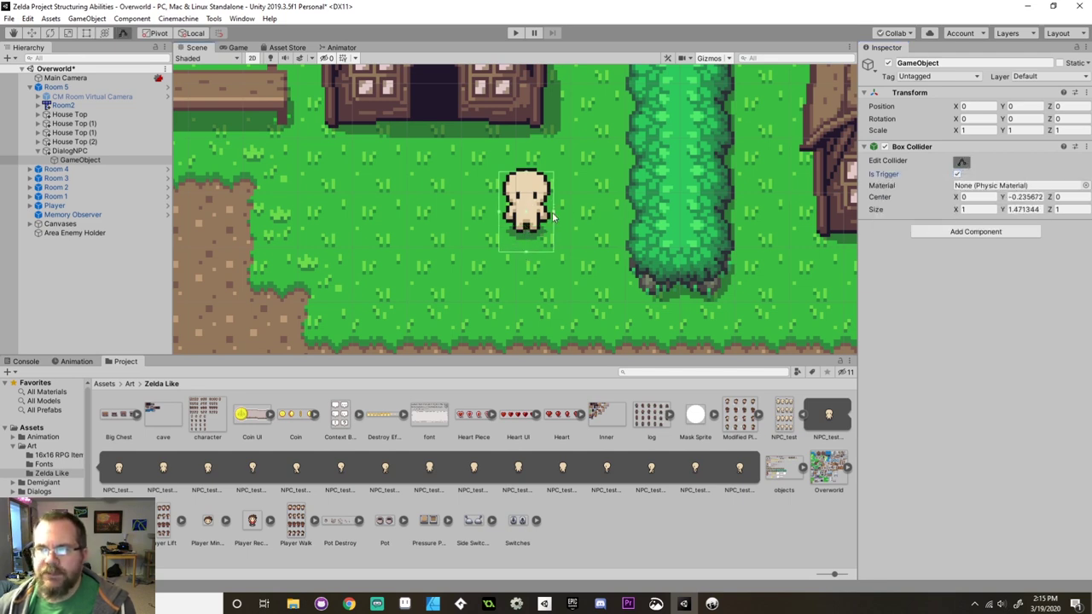
drag(553, 217, 489, 222)
click(989, 197)
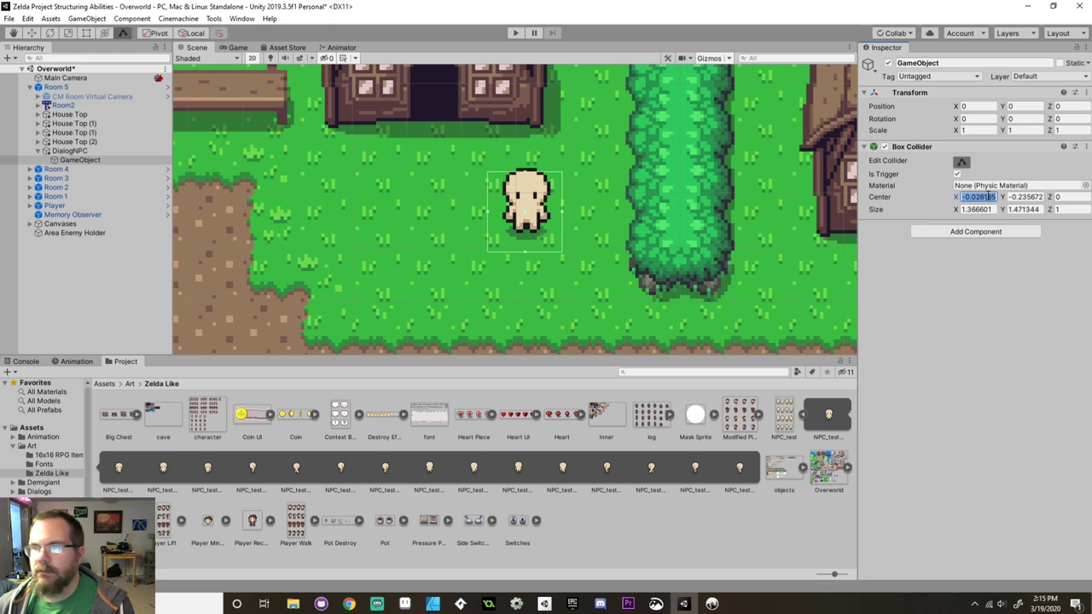
text(0)
key(Tab)
text(0.25)
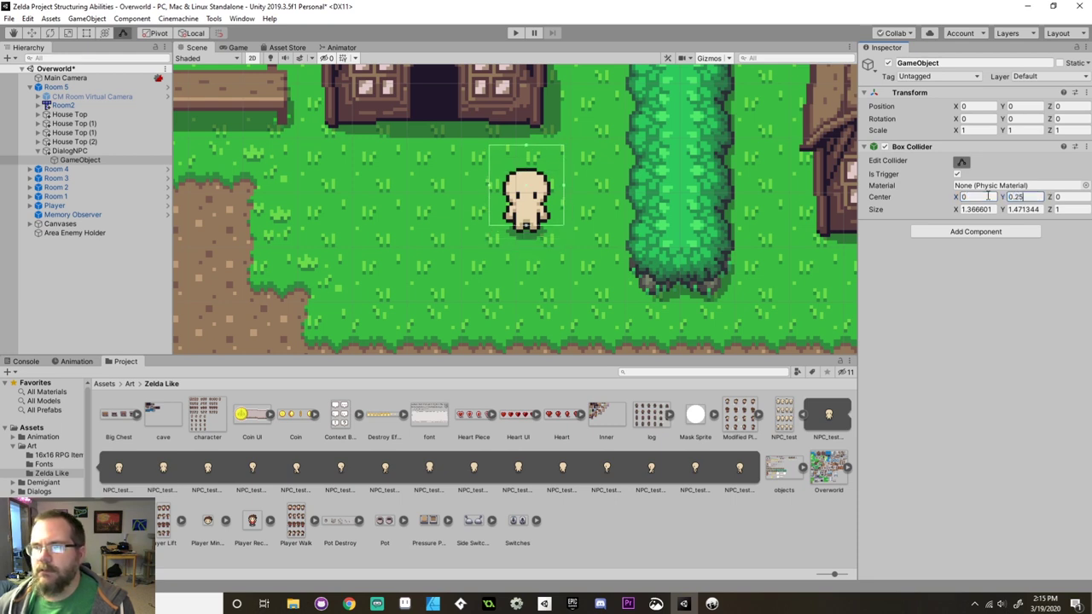
key(BackSpace)
key(BackSpace)
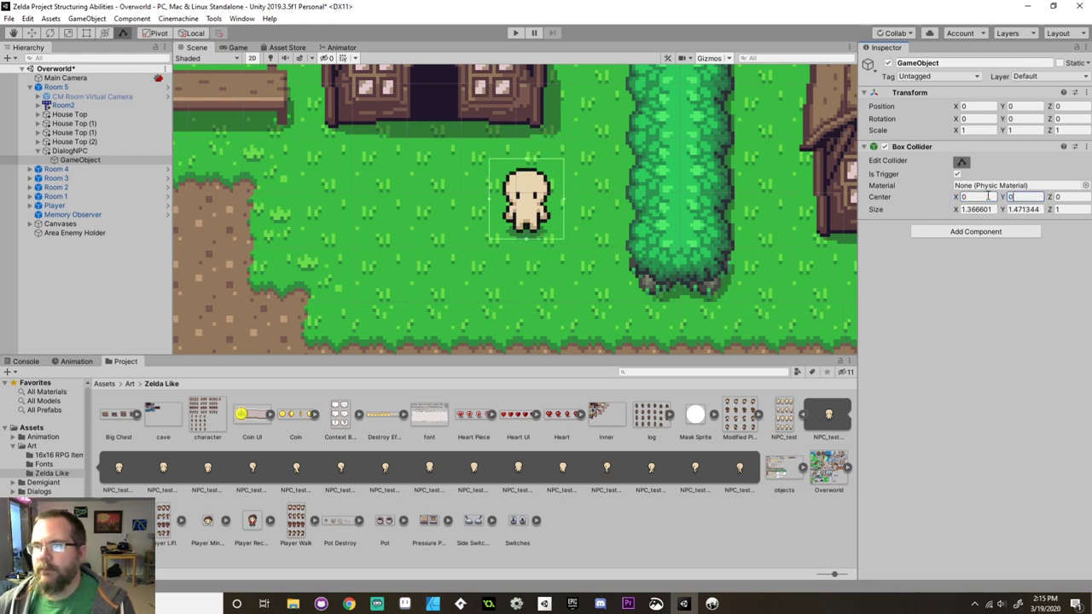
key(Tab)
key(Tab)
text(1.4)
key(Tab)
text(1.5)
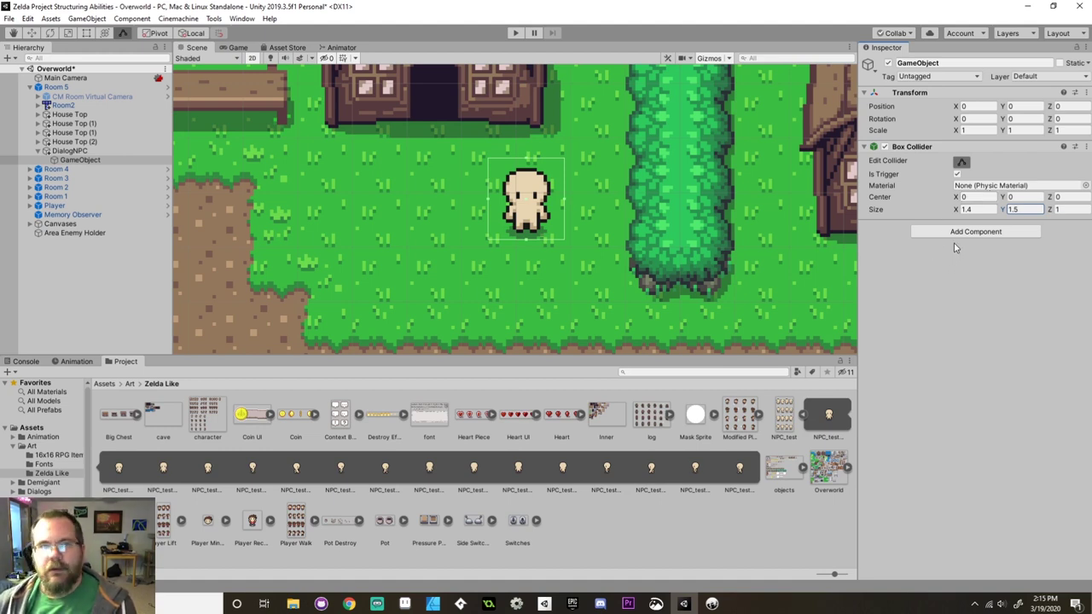
Collapse the Art folder and the NPC_test sprite sheet in the project assets, keeping DialogNPC expanded in the hierarchy.
click(38, 151)
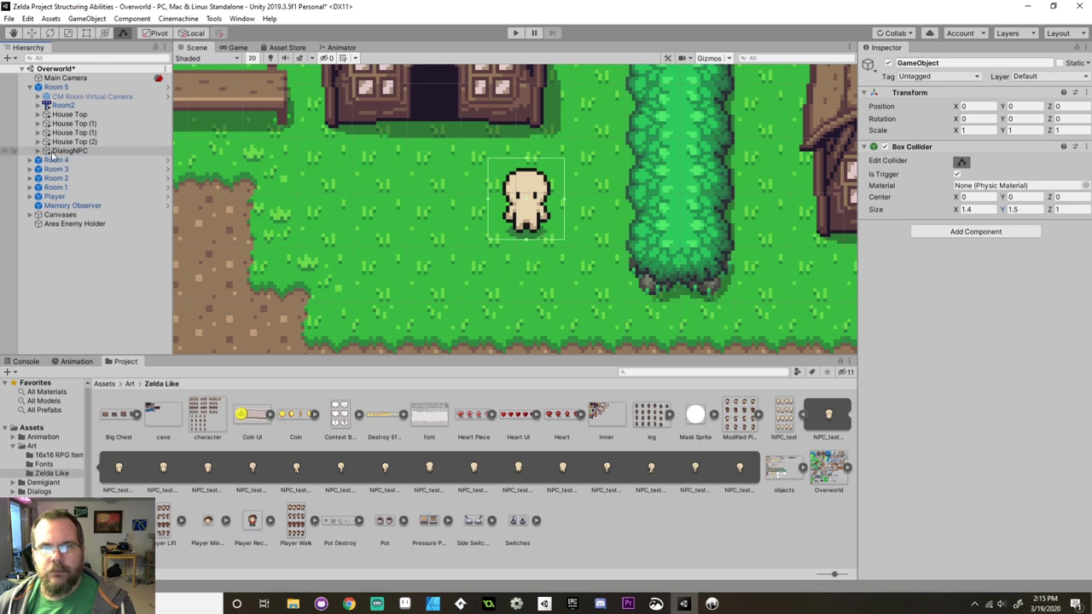
click(39, 151)
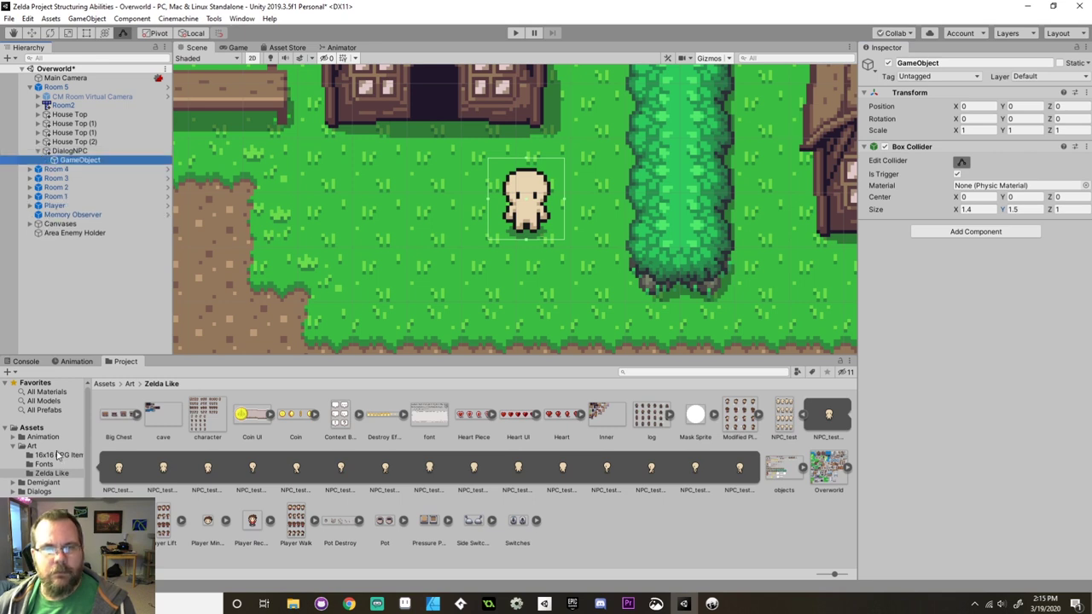
click(13, 446)
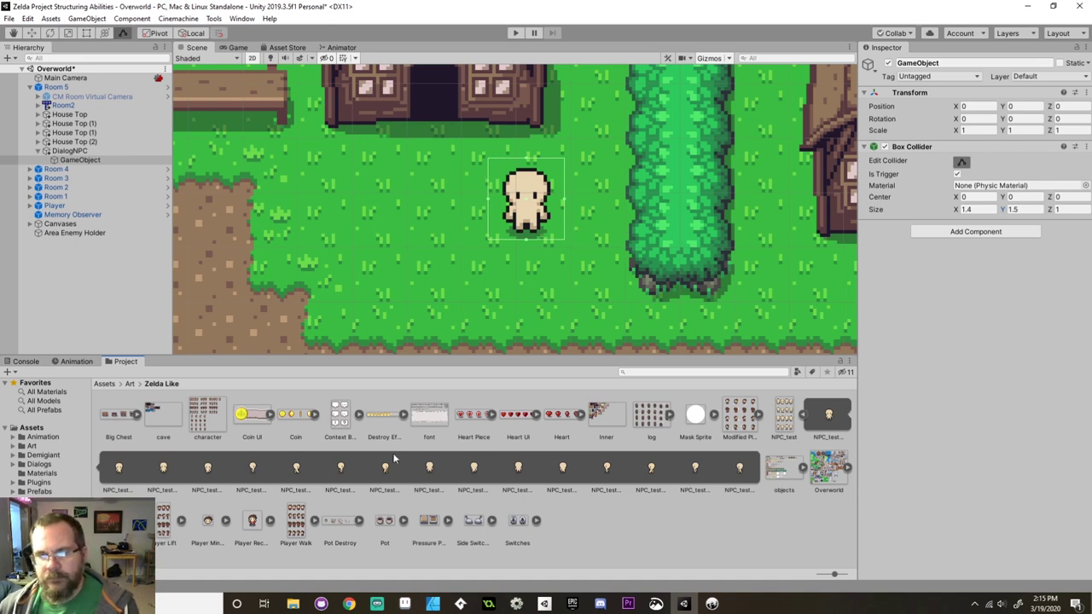
click(802, 415)
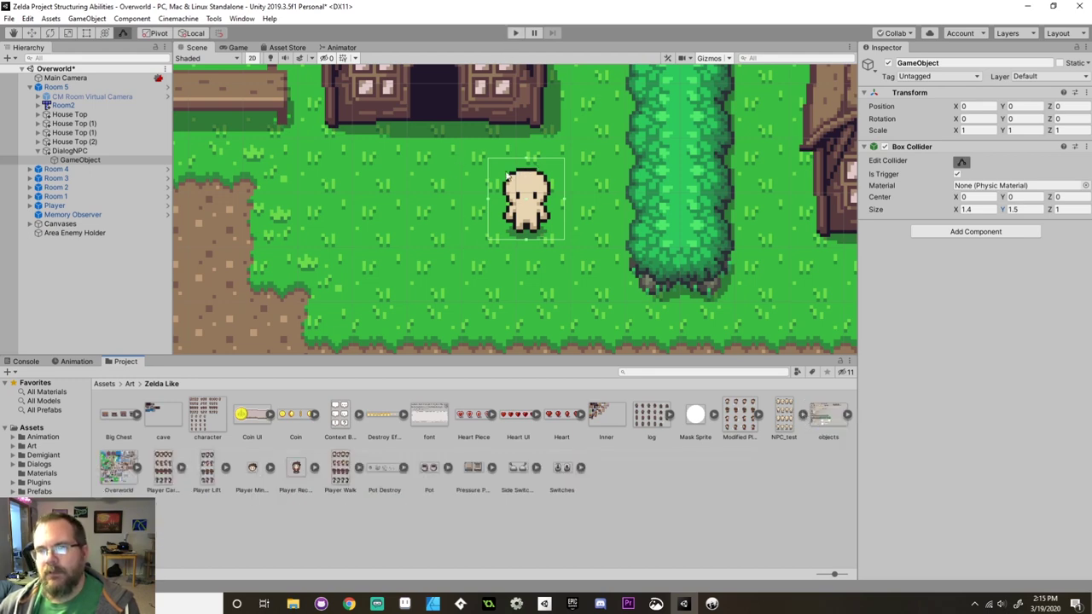
Play-test the scene by walking the player to the village and into DialogNPC to check its collision, and stop the game.
click(515, 33)
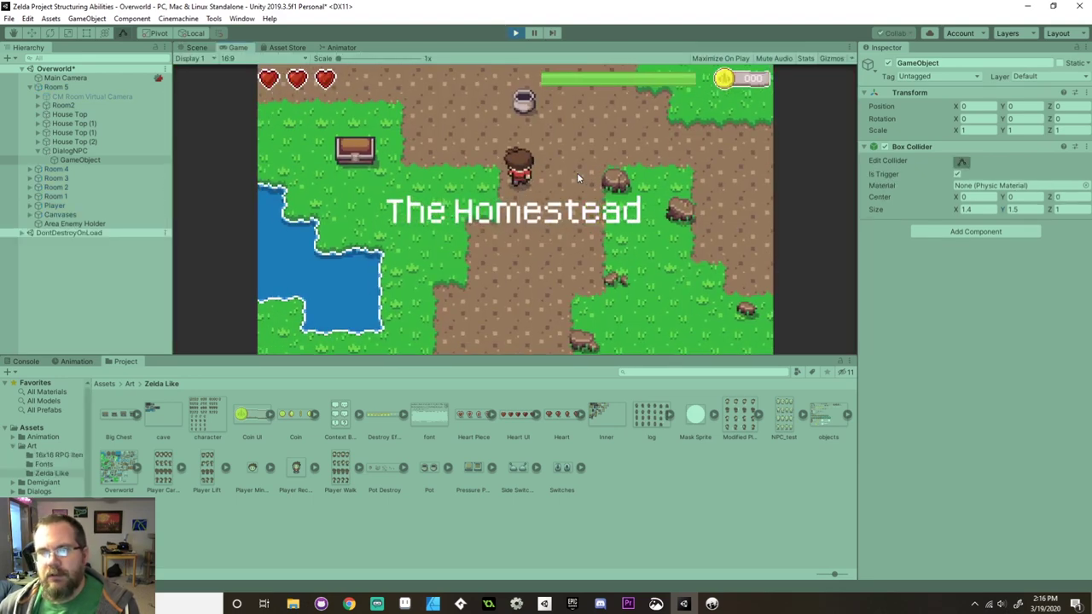
key(Left)
key(Up)
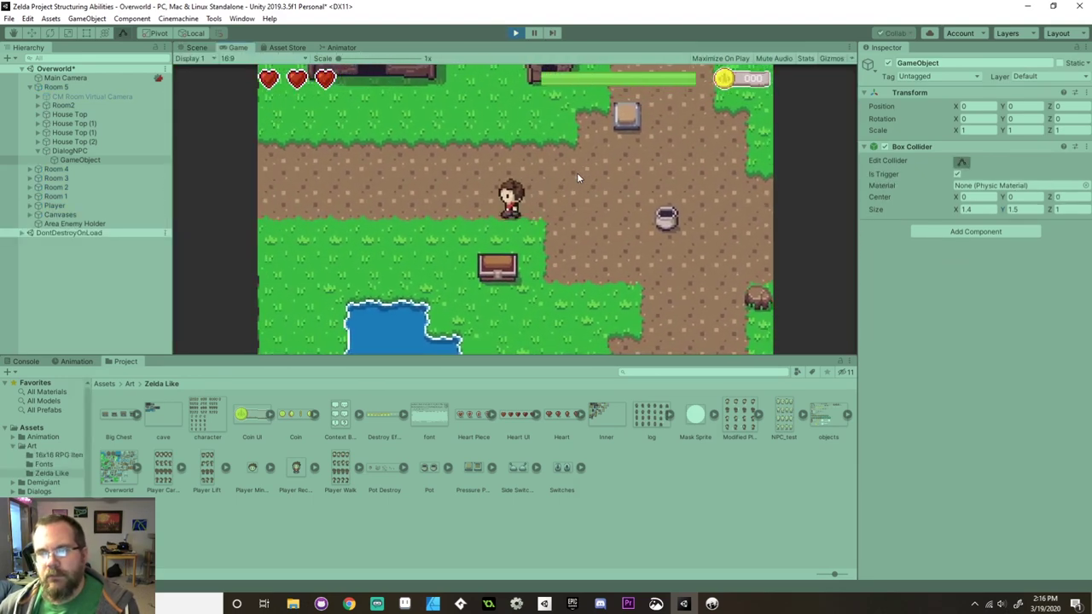
key(Left)
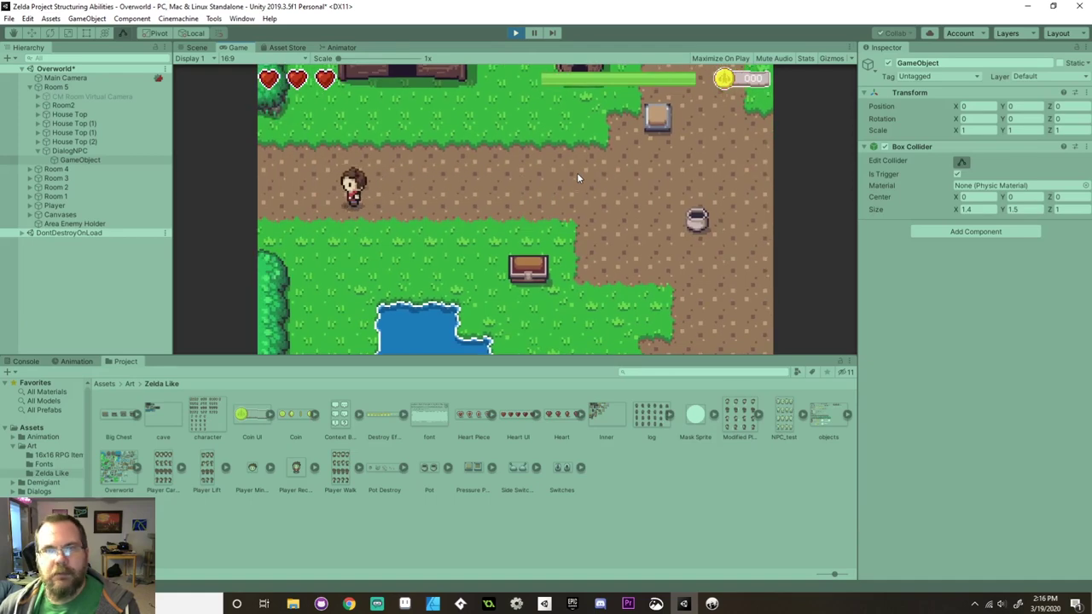
key(Left)
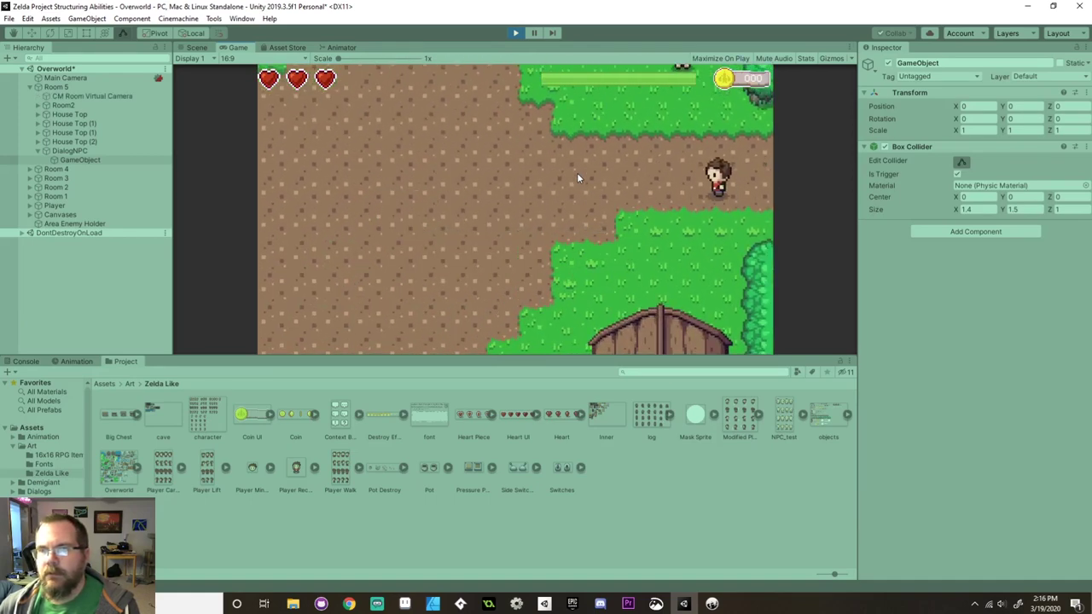
key(Down)
key(Up)
key(Right)
key(Down)
key(Up)
key(Down)
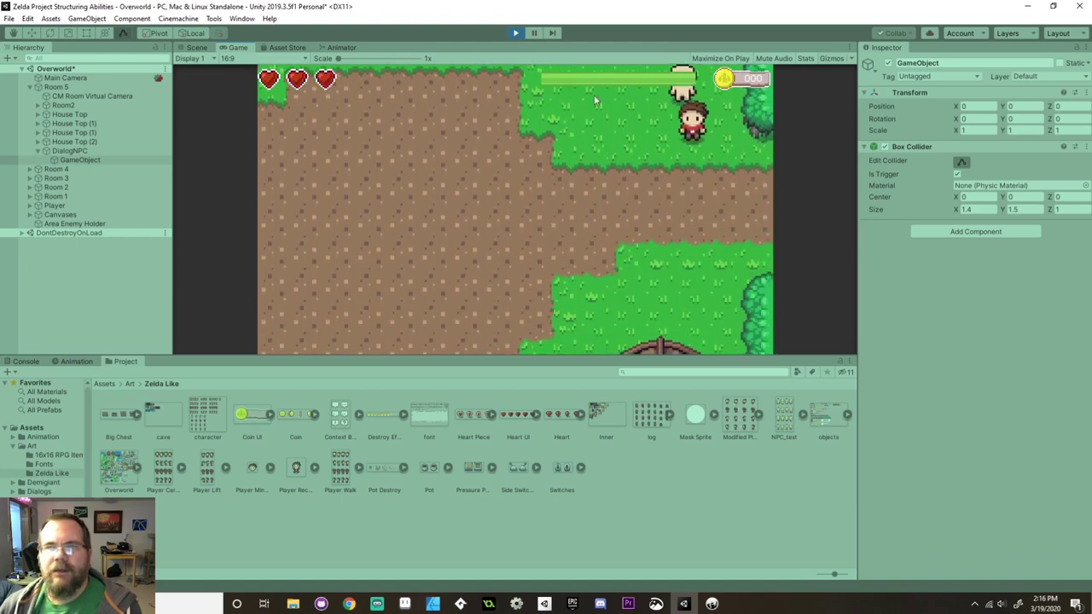
click(515, 34)
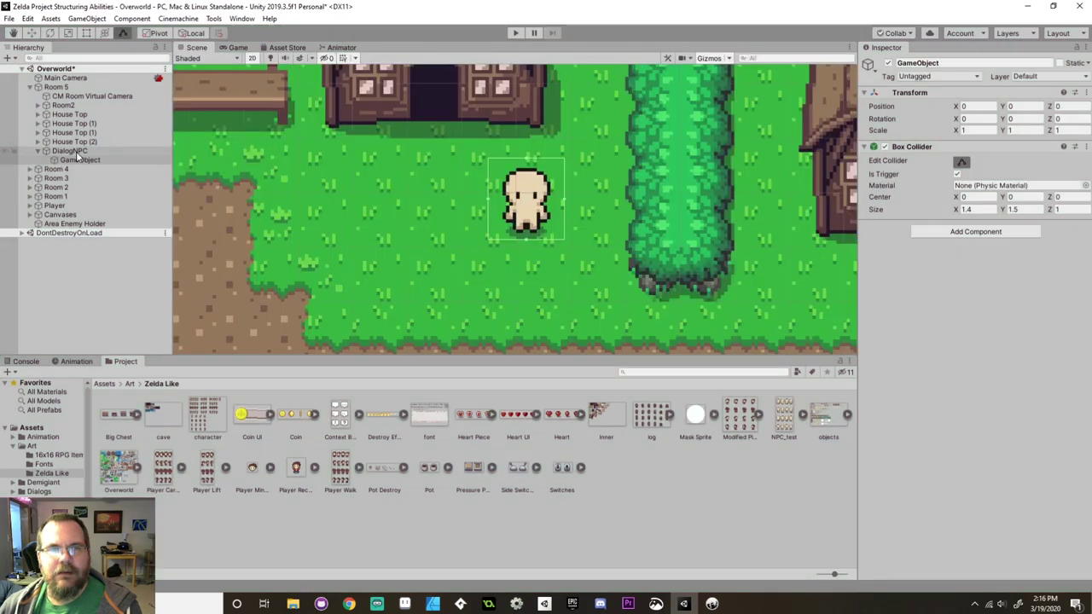
Compare DialogNPC's collider with the Player's Rigidbody 2D and Box Collider 2D settings, expanding the Player's children.
click(73, 151)
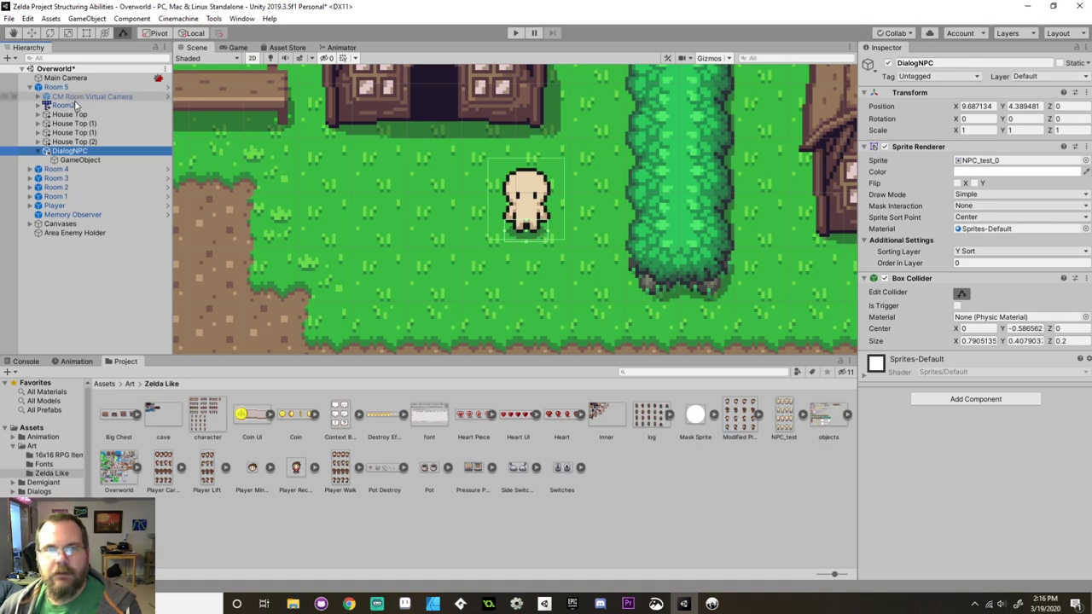
click(60, 206)
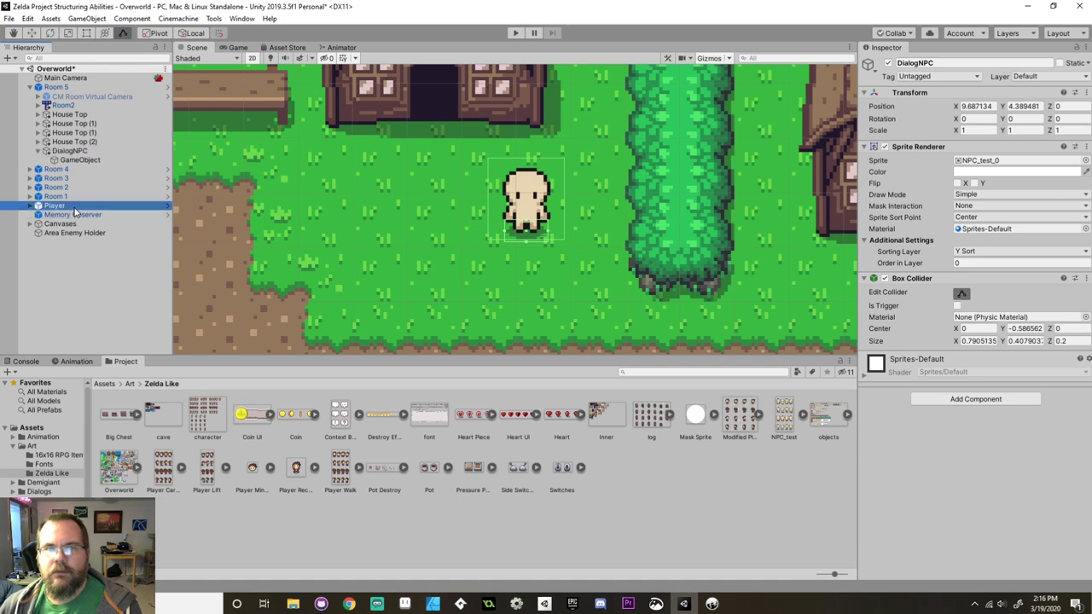
click(29, 206)
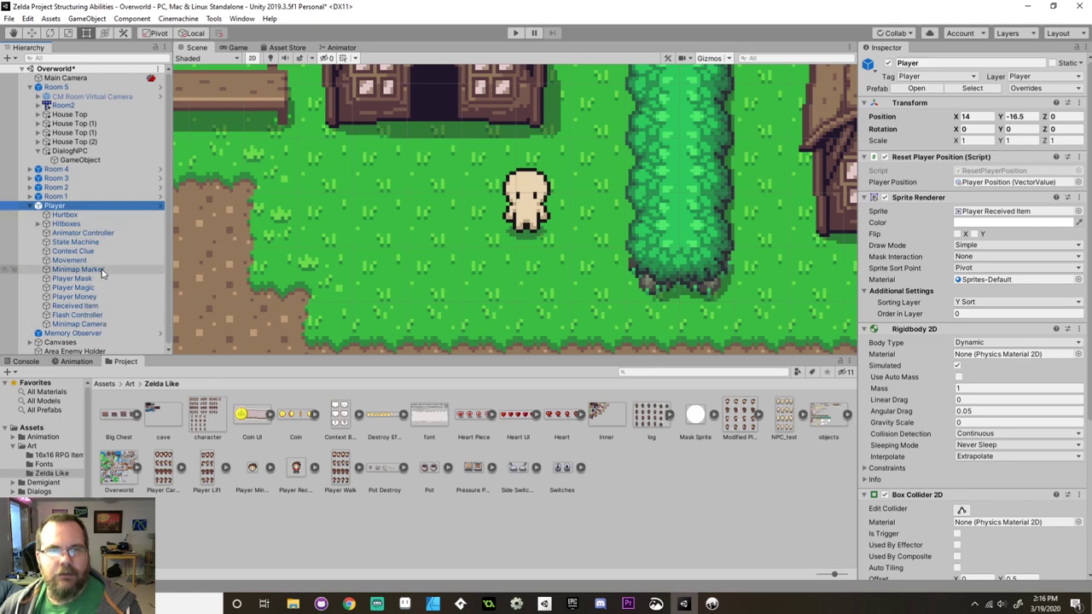
scroll(996, 388, down, 5)
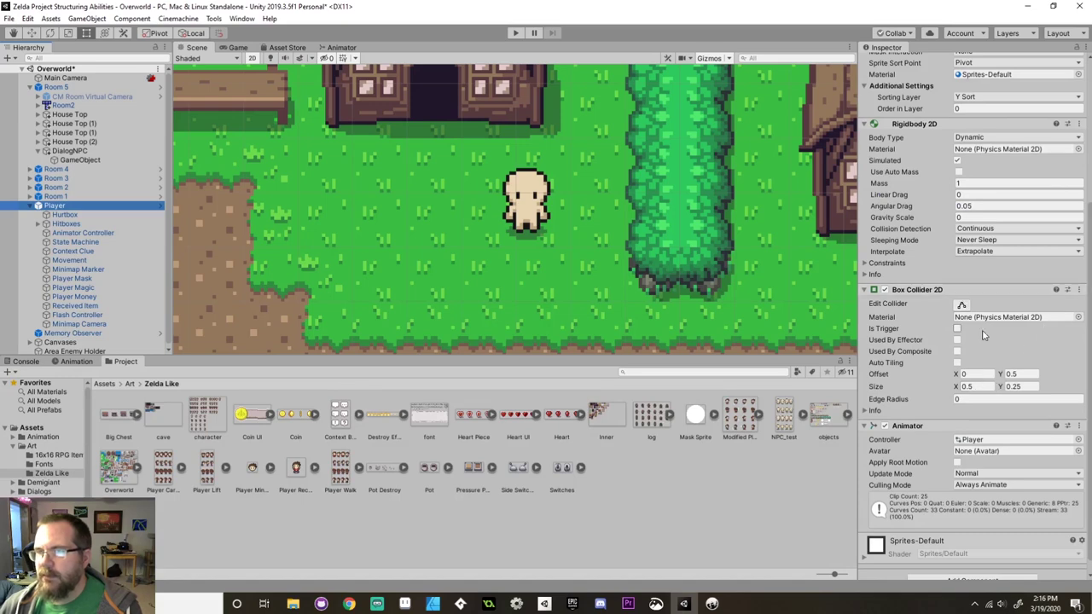
scroll(983, 336, up, 5)
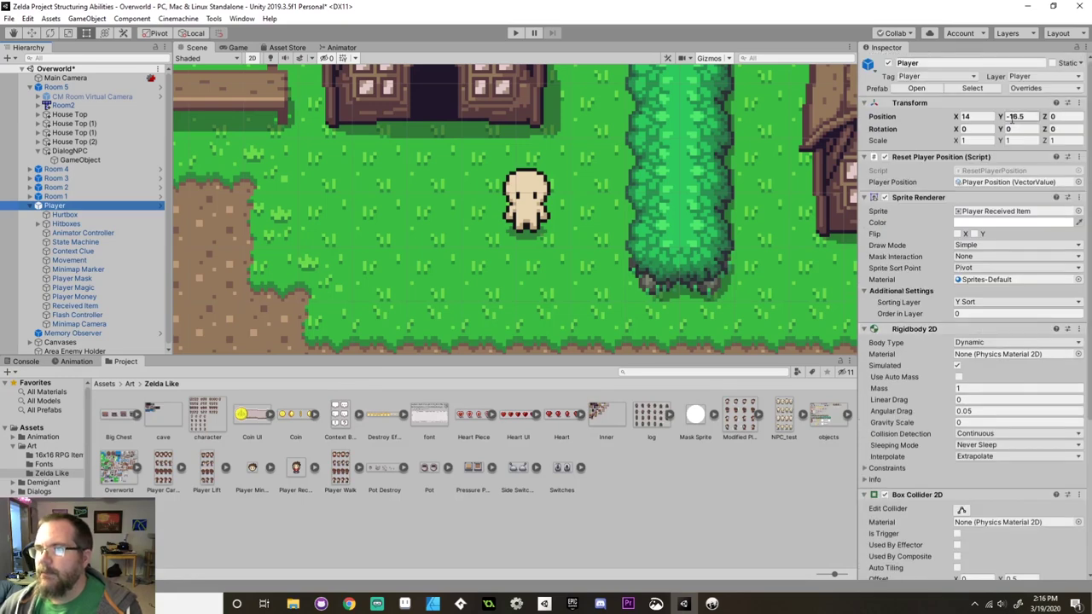
Check the Layer Collision Matrix in the Physics 2D project settings and return to DialogNPC's collider settings.
click(29, 18)
click(103, 339)
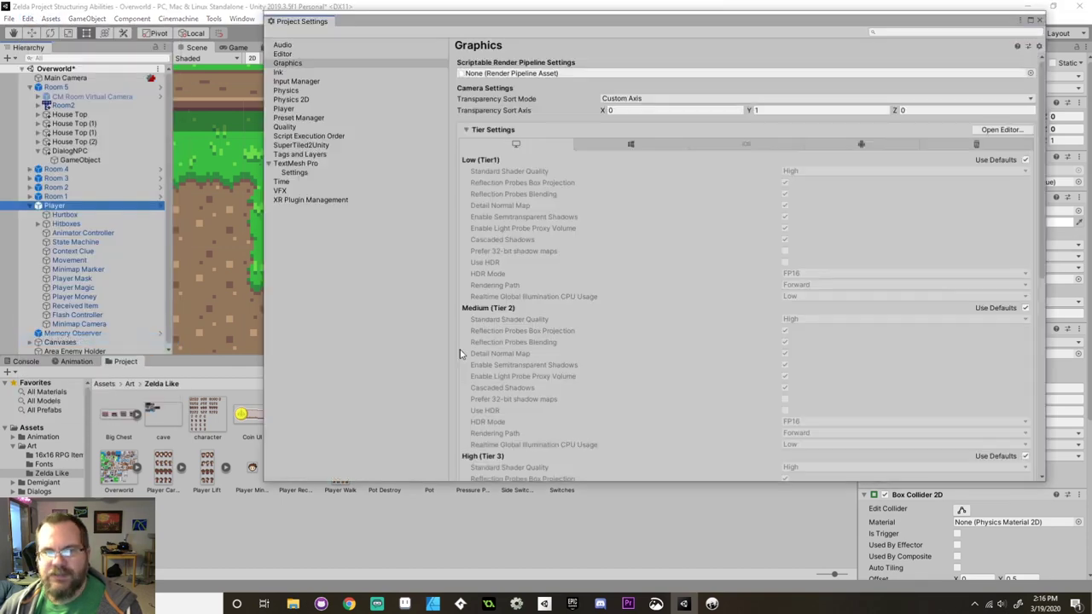
click(288, 98)
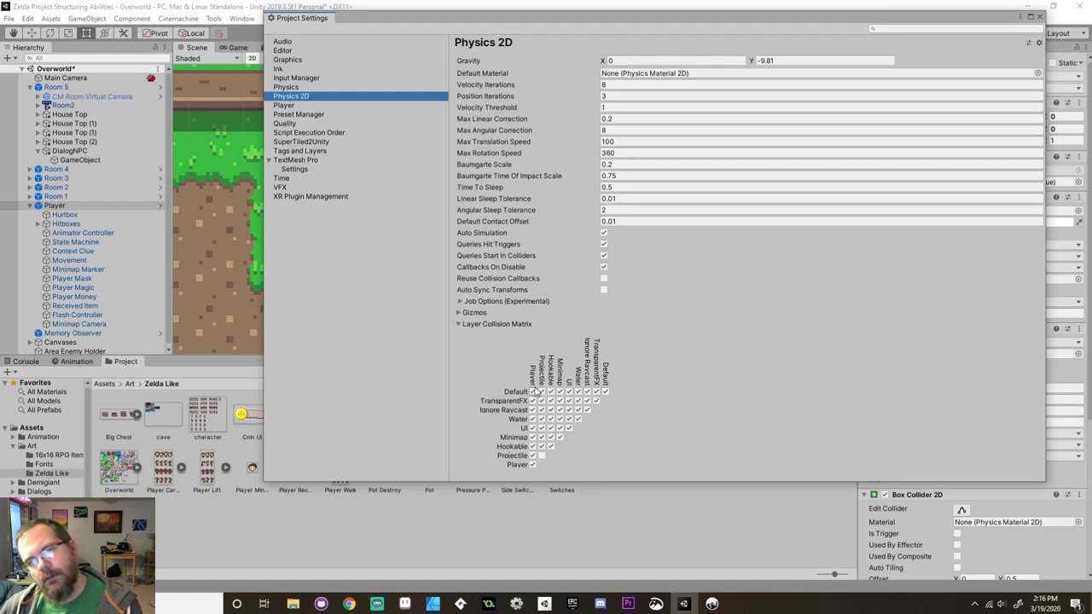
click(1039, 17)
click(68, 151)
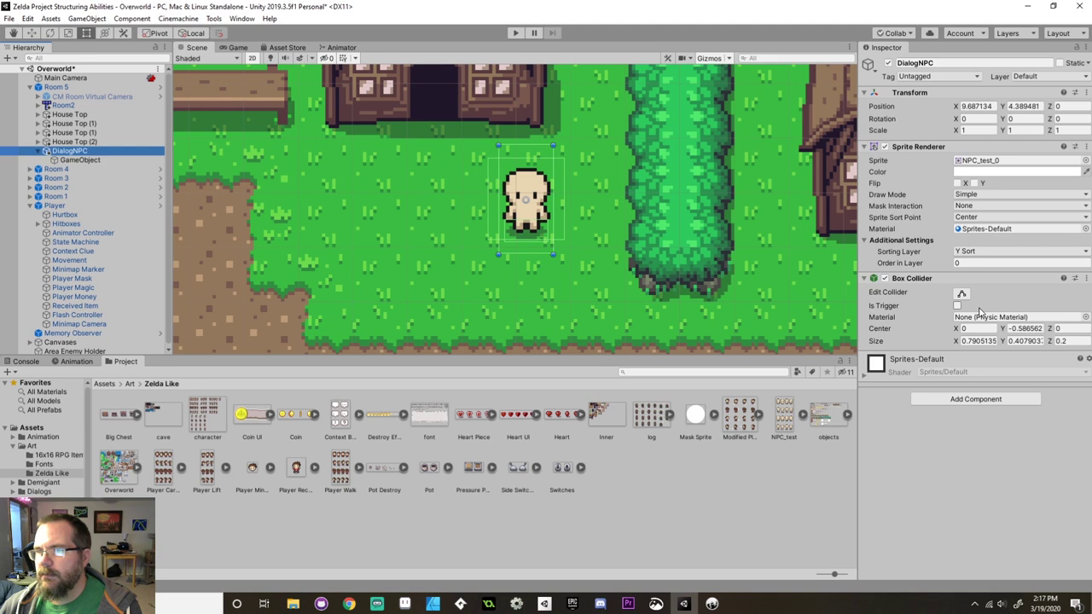
Replace DialogNPC's Box Collider with a Box Collider 2D.
click(1075, 279)
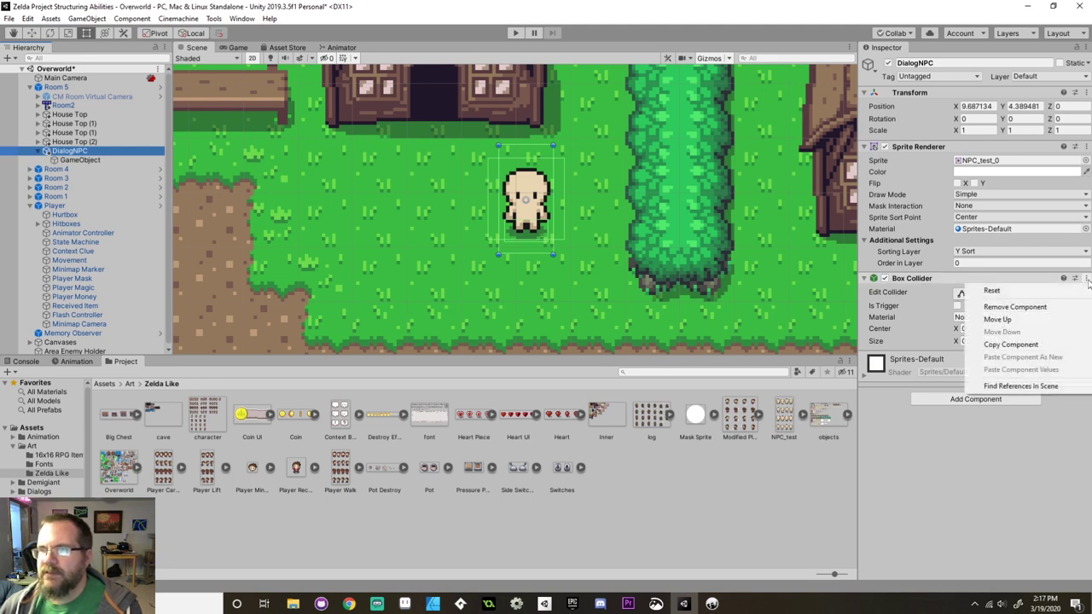
click(1015, 307)
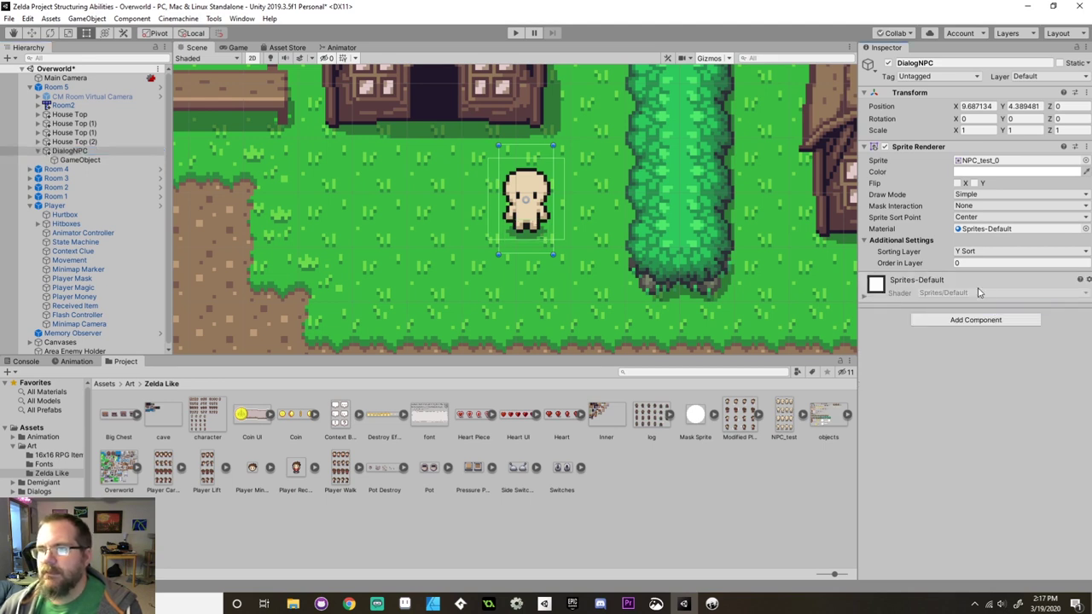
click(945, 320)
key(Escape)
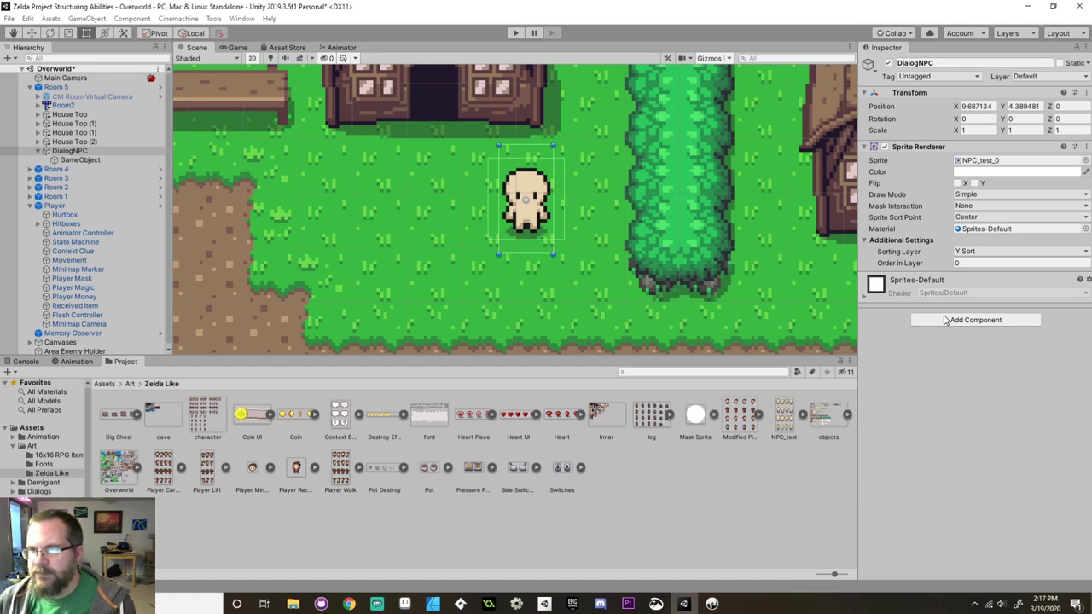
key(ctrl+z)
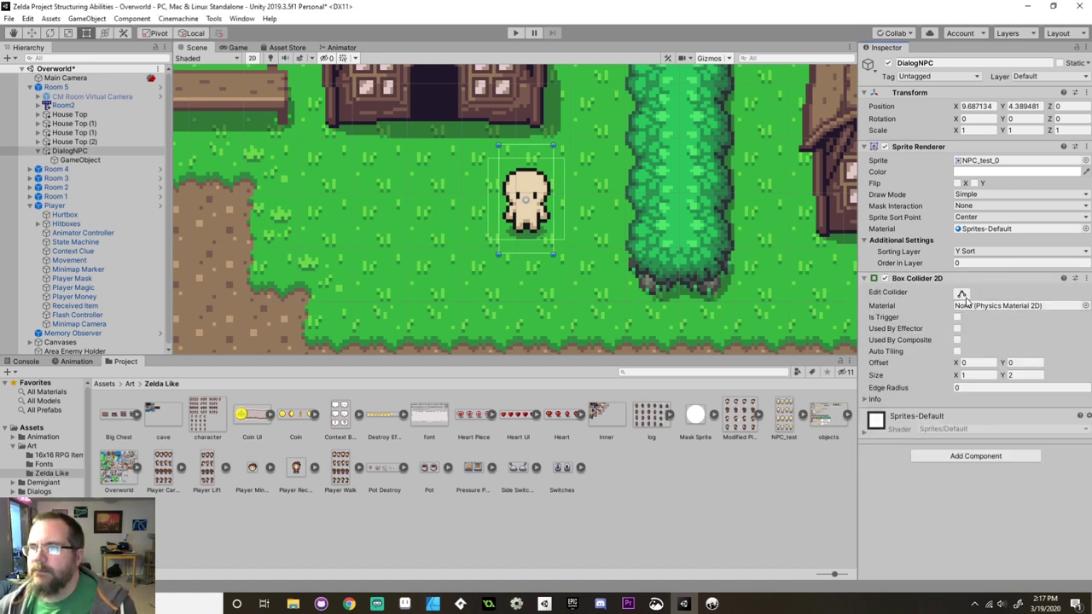
Reshape DialogNPC's 2D collider to about 0.53 by 0.32 around its feet, with a Y offset of about -0.48.
click(961, 295)
drag(527, 251, 524, 232)
drag(525, 147, 515, 229)
click(977, 363)
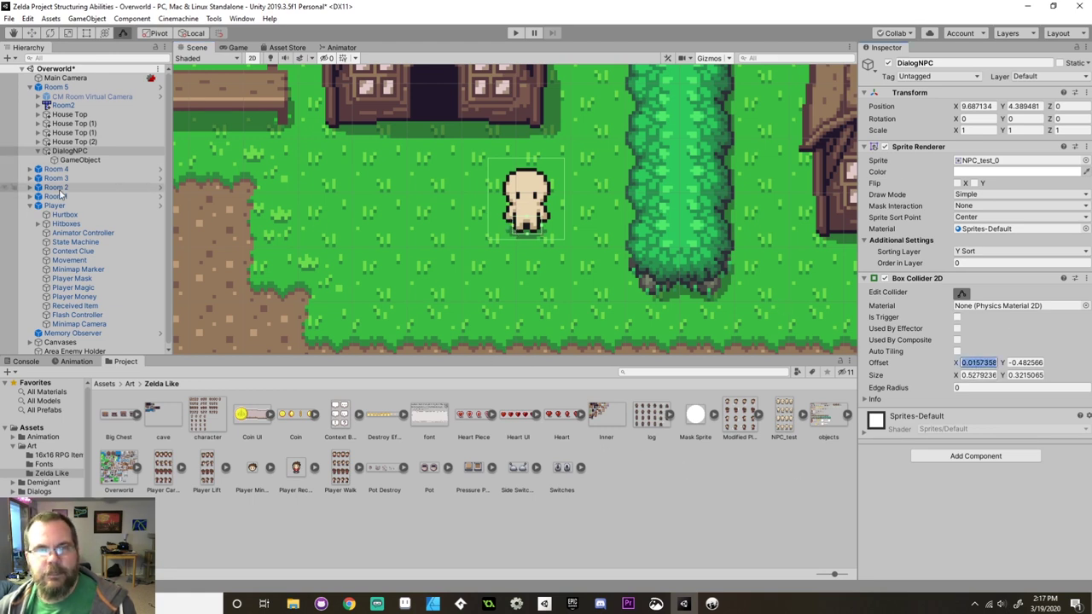
Replace the Box Collider on DialogNPC's child GameObject with a Box Collider 2D set as a trigger.
click(74, 161)
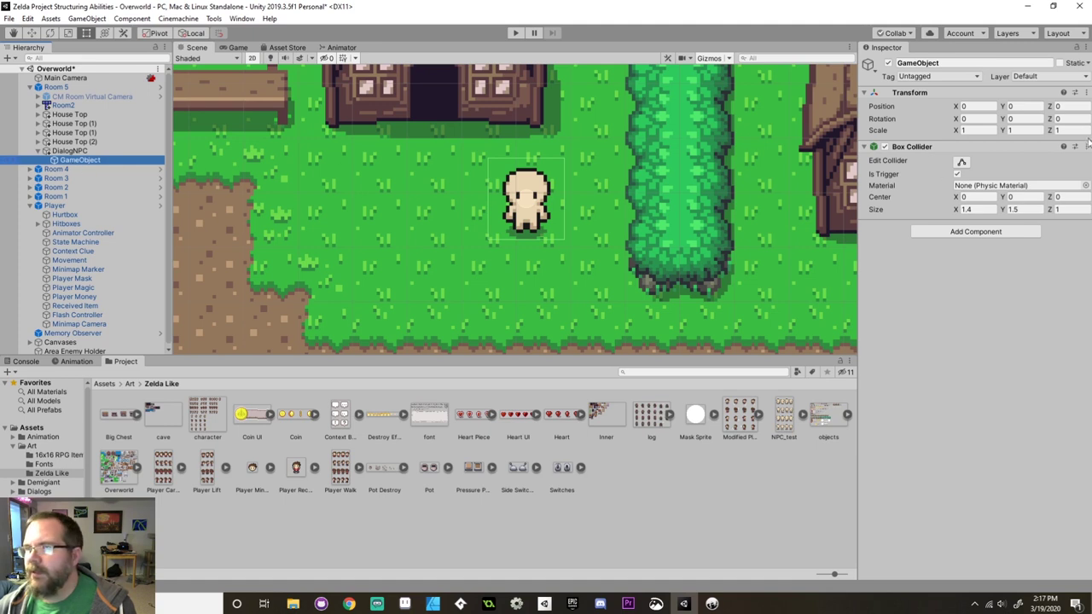
click(1087, 147)
click(1000, 173)
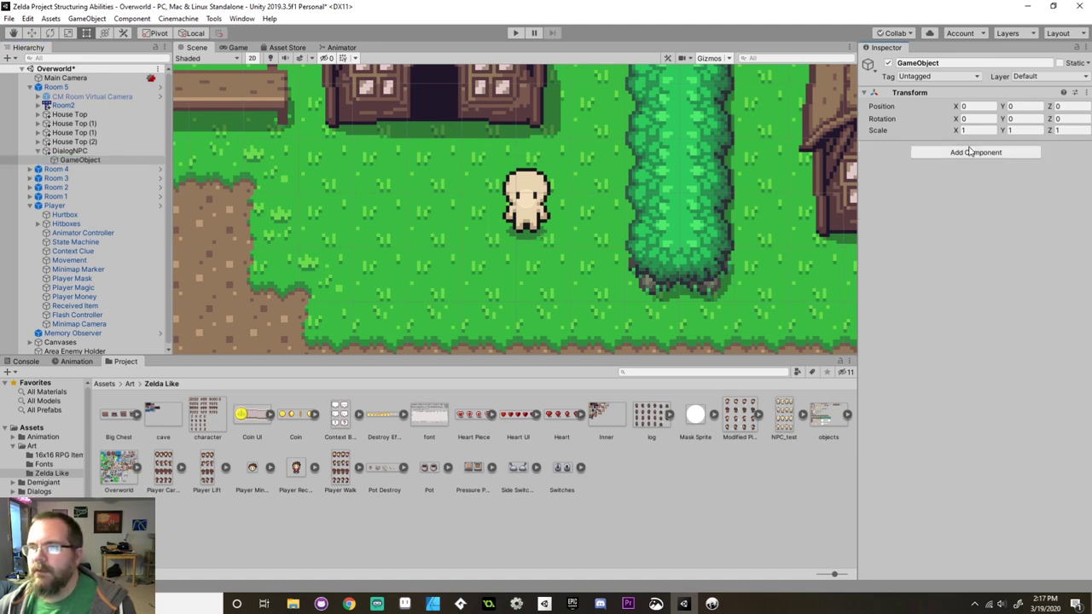
click(970, 151)
key(Return)
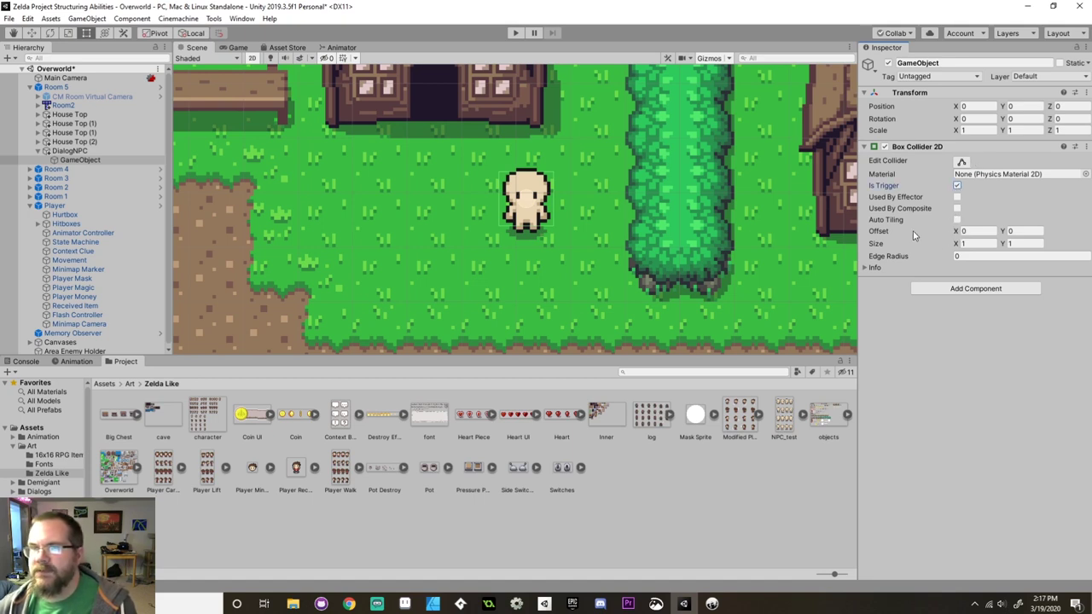
Enlarge the child GameObject's trigger collider around the NPC to about 1.79 by 1.43.
click(962, 162)
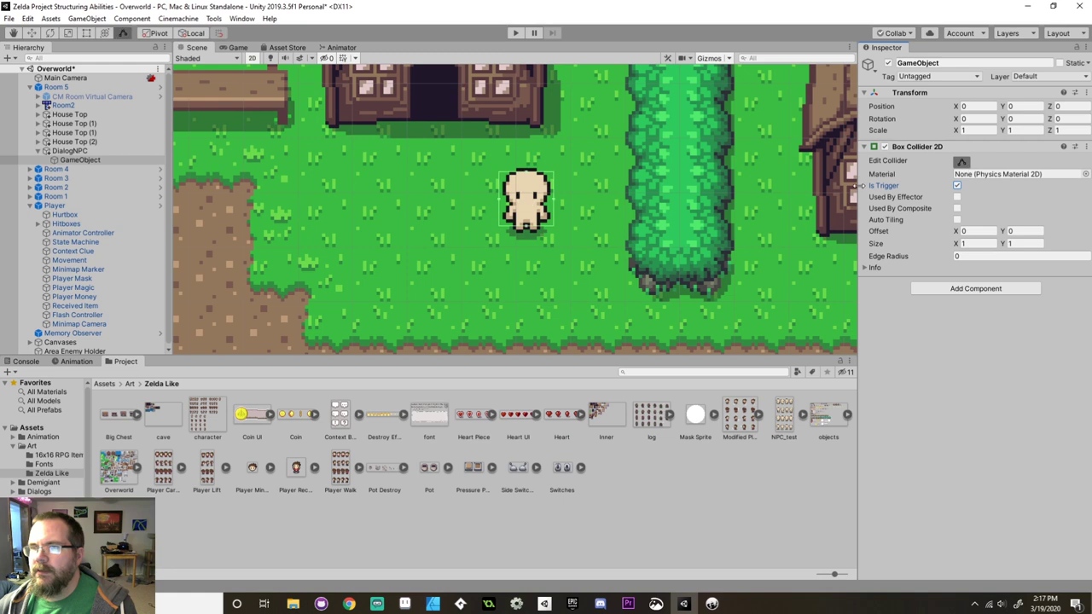
click(527, 230)
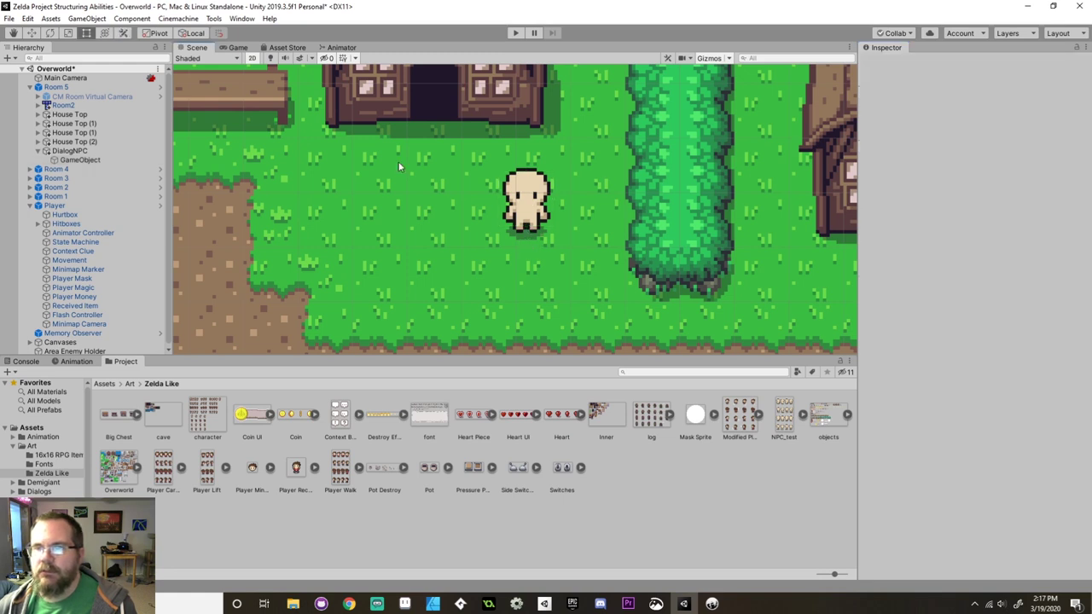
click(128, 161)
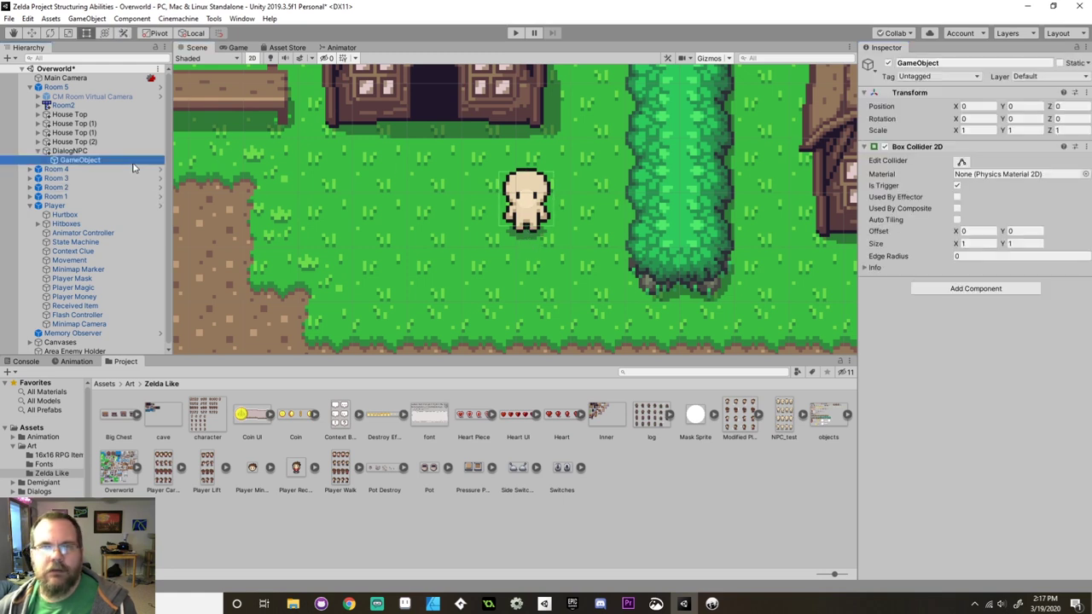
click(957, 185)
click(961, 162)
drag(527, 229, 529, 253)
drag(553, 215, 577, 213)
drag(500, 217, 477, 220)
Set the child GameObject's trigger collider offset to 0, 0 and its size to 1.8 by 1.5.
click(988, 232)
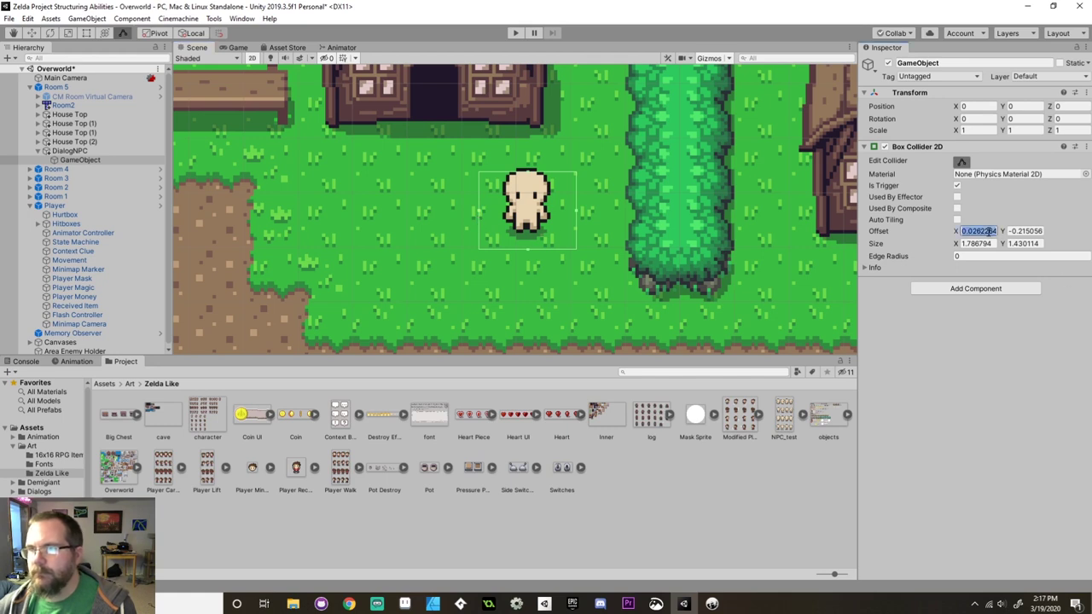
text(0)
key(Tab)
text(0)
key(Tab)
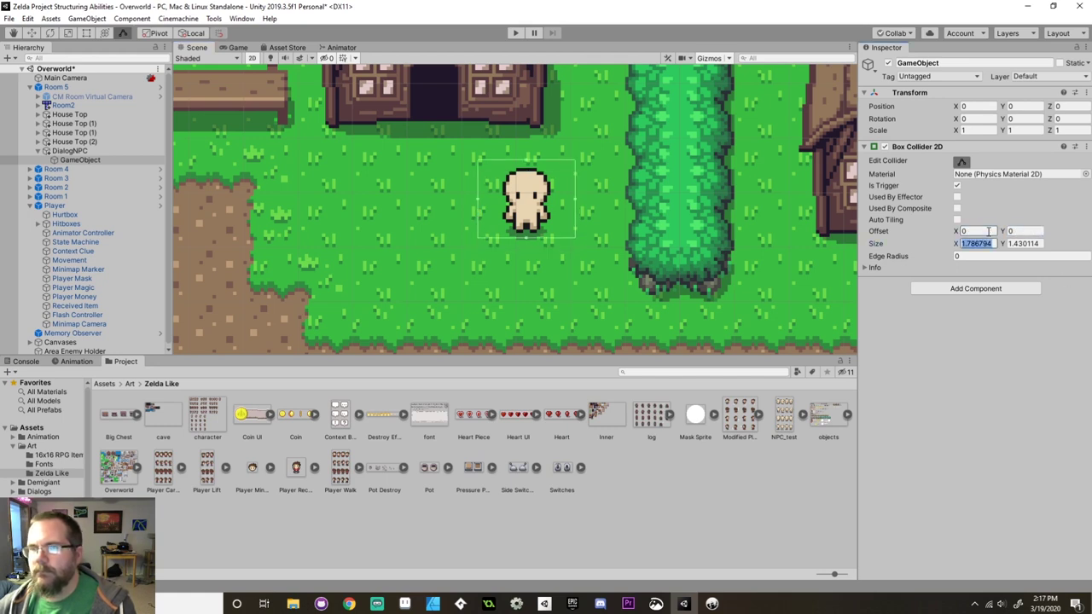
text(1.8)
key(Tab)
text(1.5)
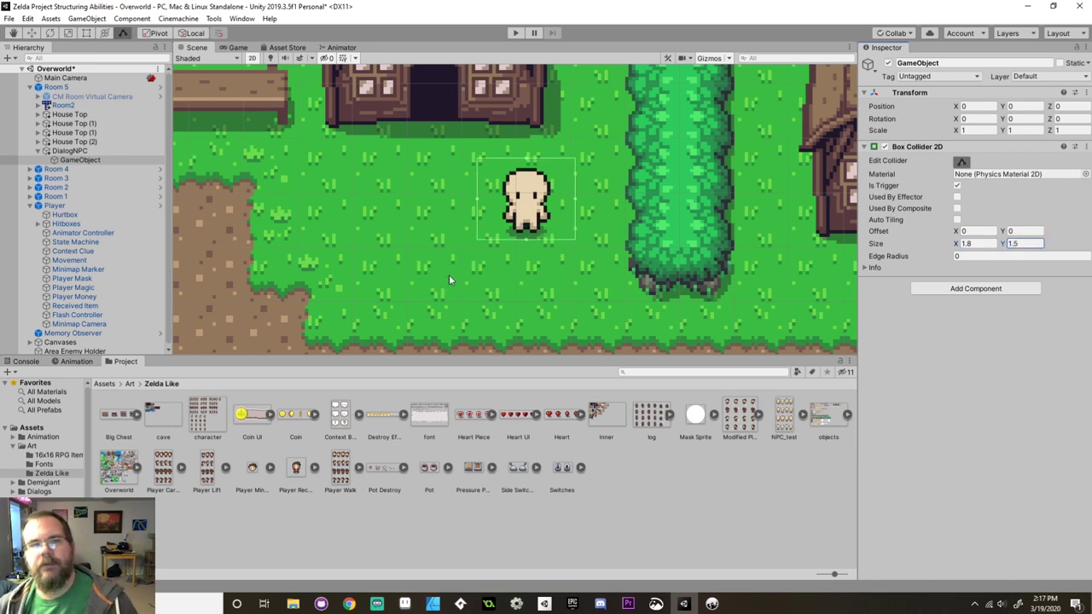
Play-test the scene by walking the player around DialogNPC, both in front and behind, and stop the game.
click(516, 33)
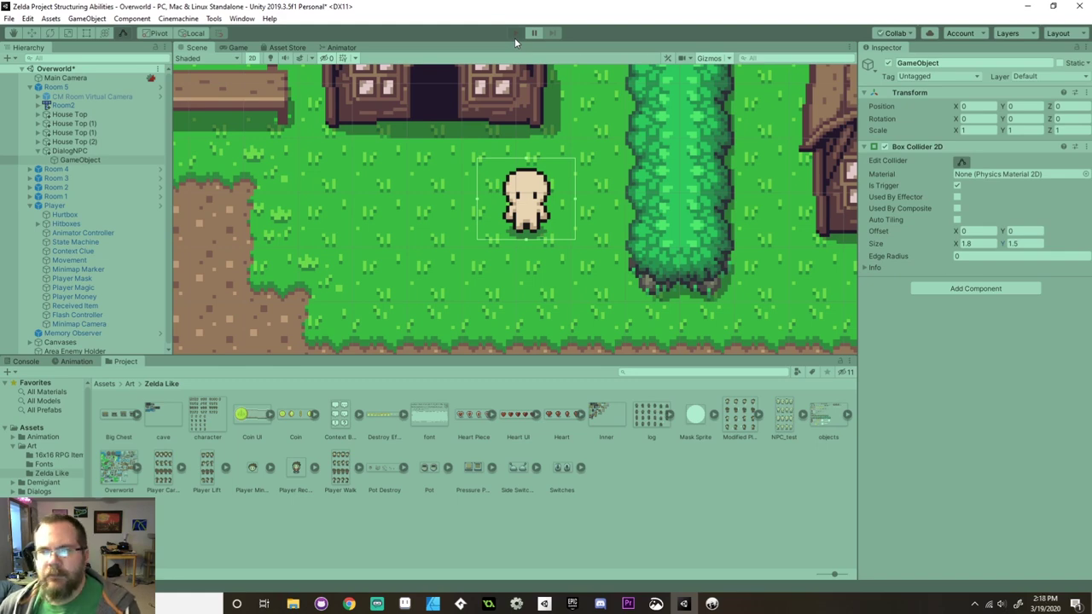
key(Up)
key(Left)
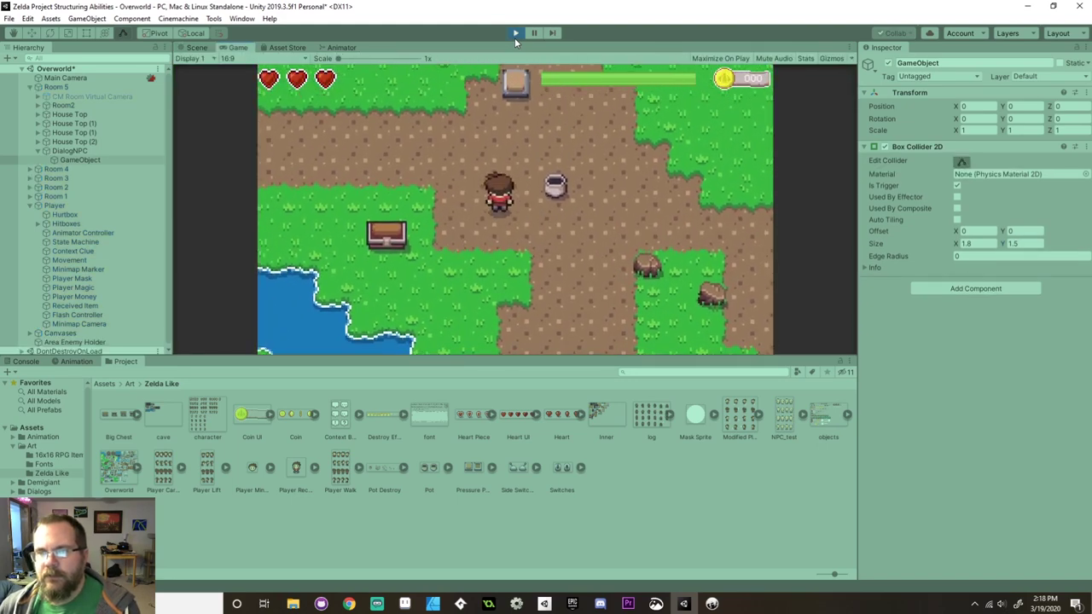
key(Left)
key(Left)
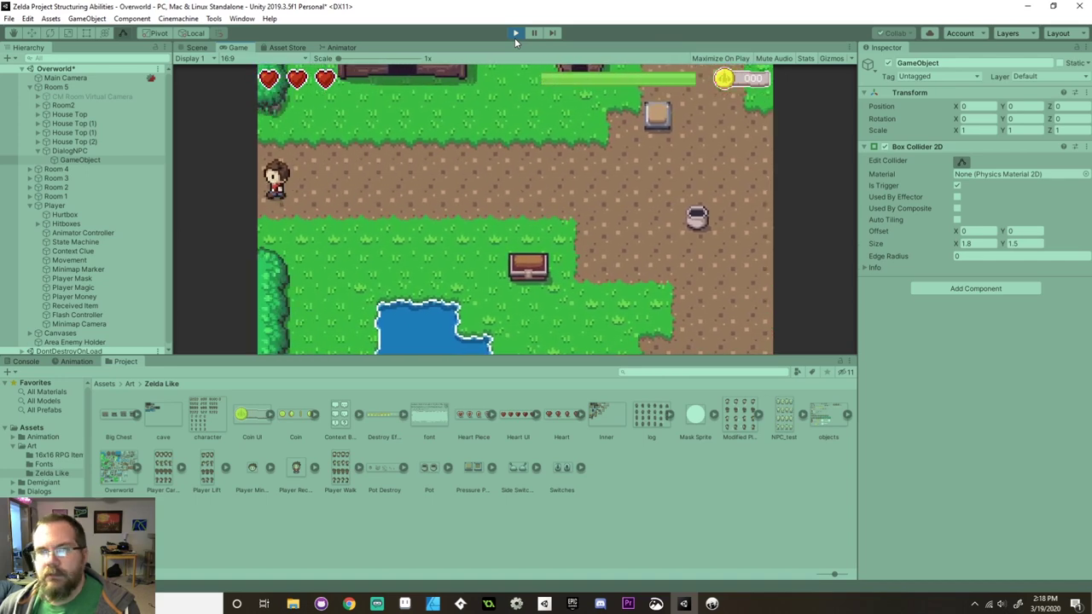
key(Up)
key(Up)
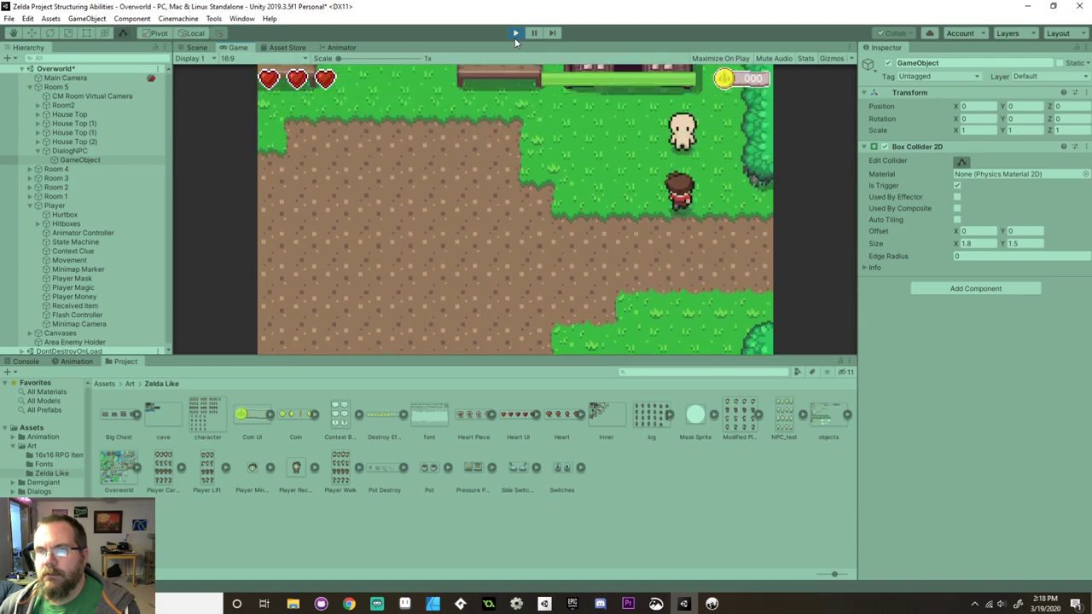
key(Right)
key(Down)
key(Up)
key(Up)
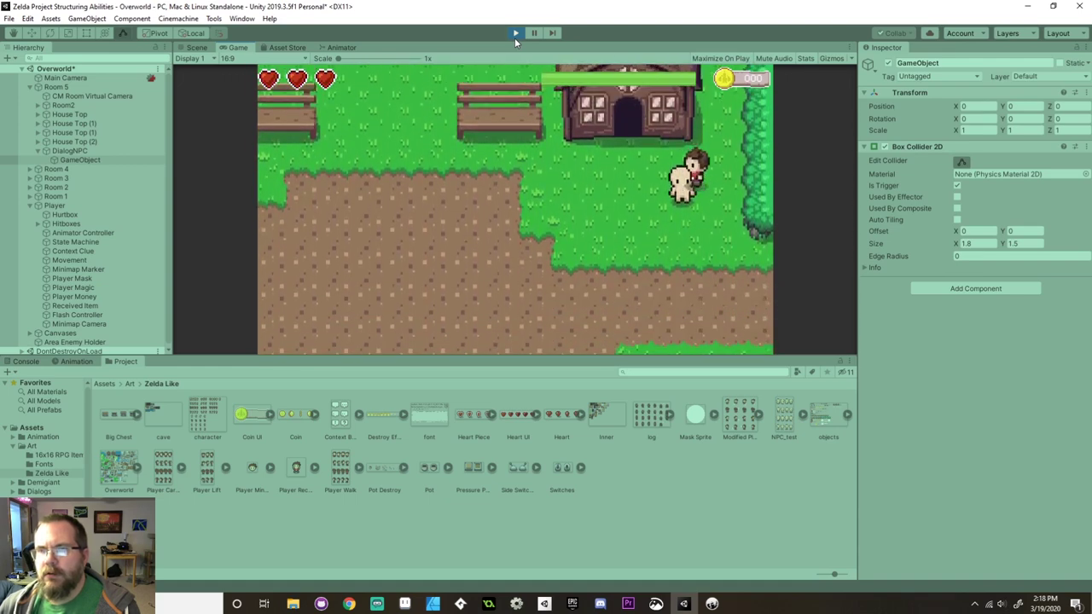
key(Down)
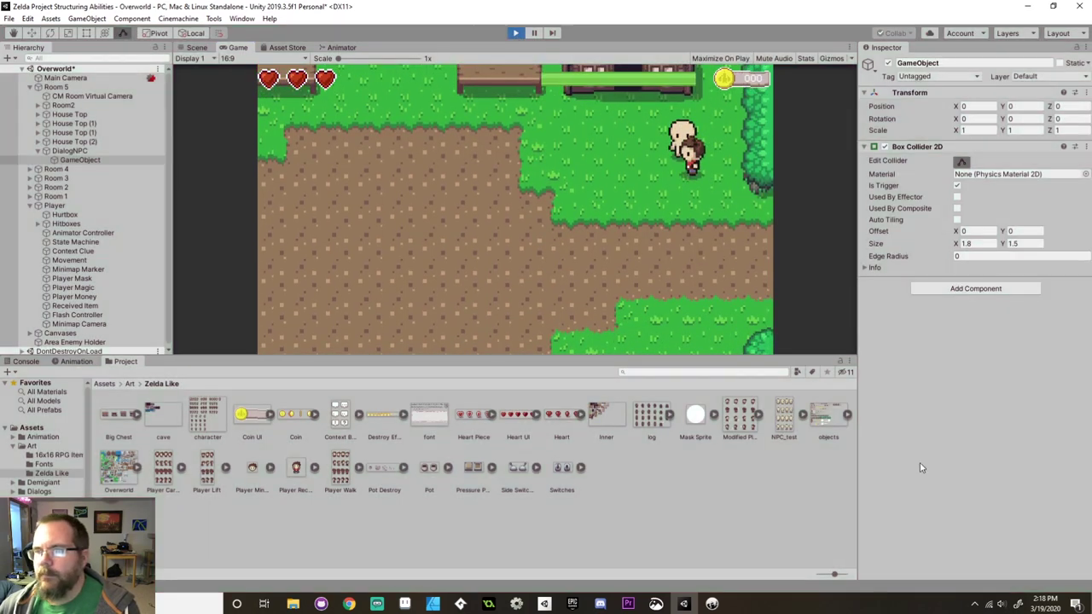
key(ctrl+p)
Open the NPC_test sprite sheet in the Sprite Editor and set slicing to Grid By Cell Count with 4 columns and 4 rows.
click(784, 417)
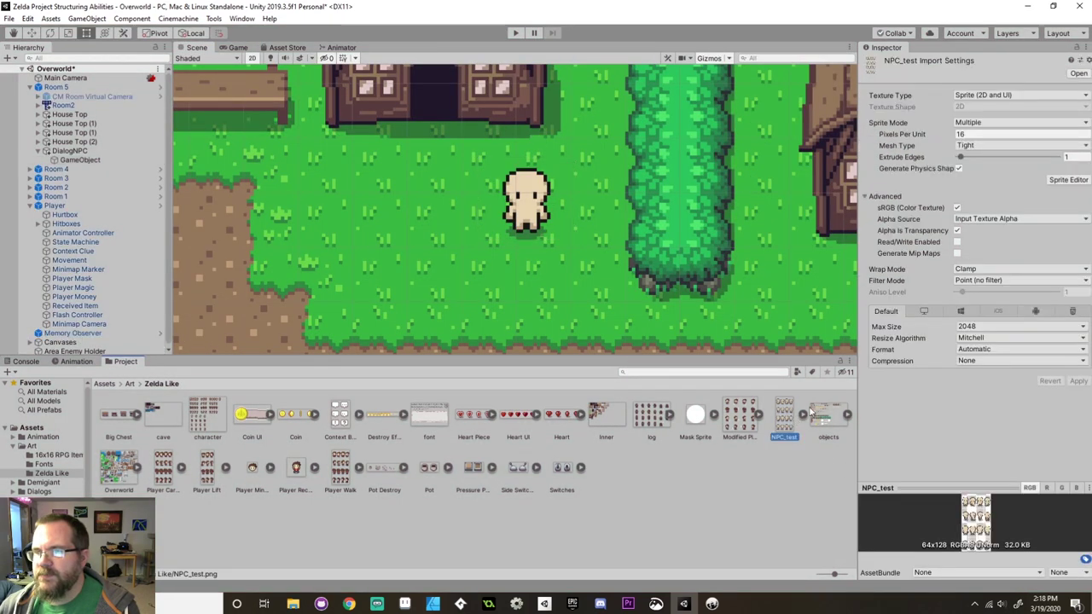
click(1068, 180)
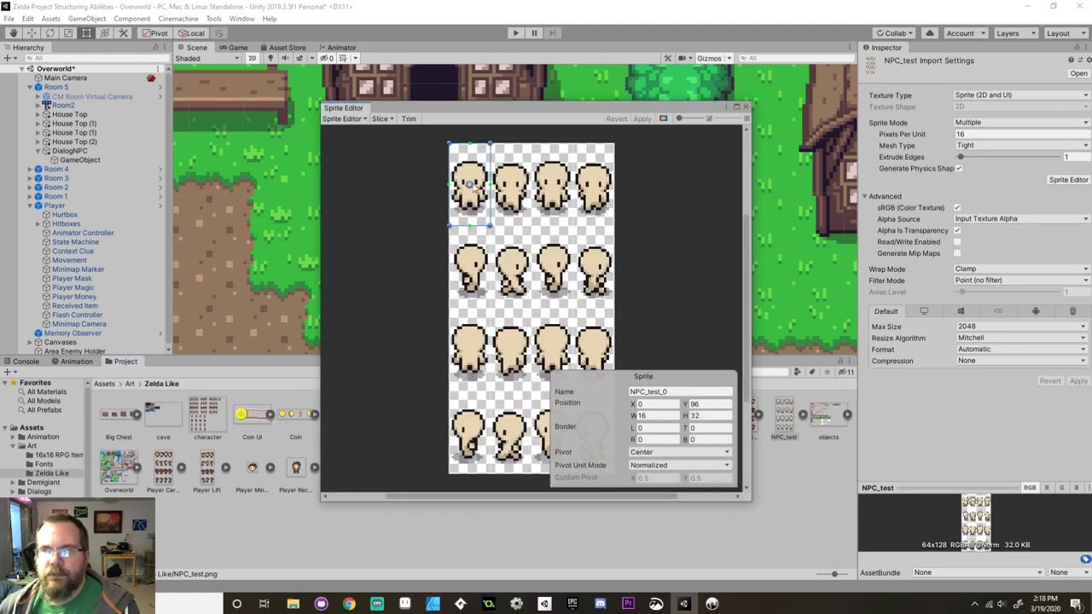
click(382, 119)
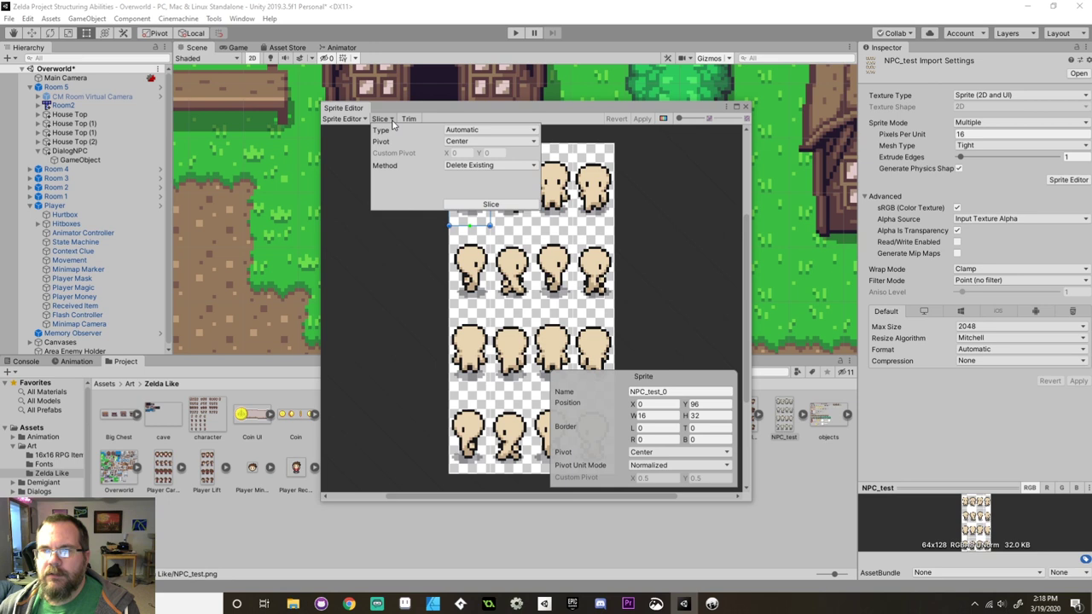
click(493, 134)
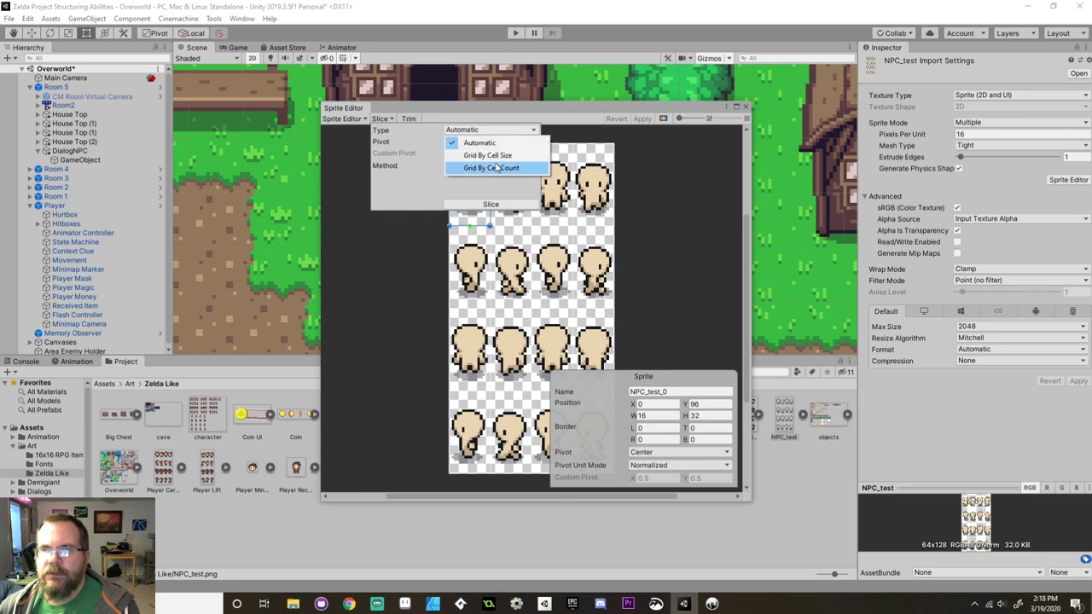
click(497, 168)
click(464, 143)
text(4)
key(Tab)
text(4)
Slice the NPC_test sheet with a Bottom pivot, apply the changes, check the first sprite's pivot and close the Sprite Editor.
click(495, 176)
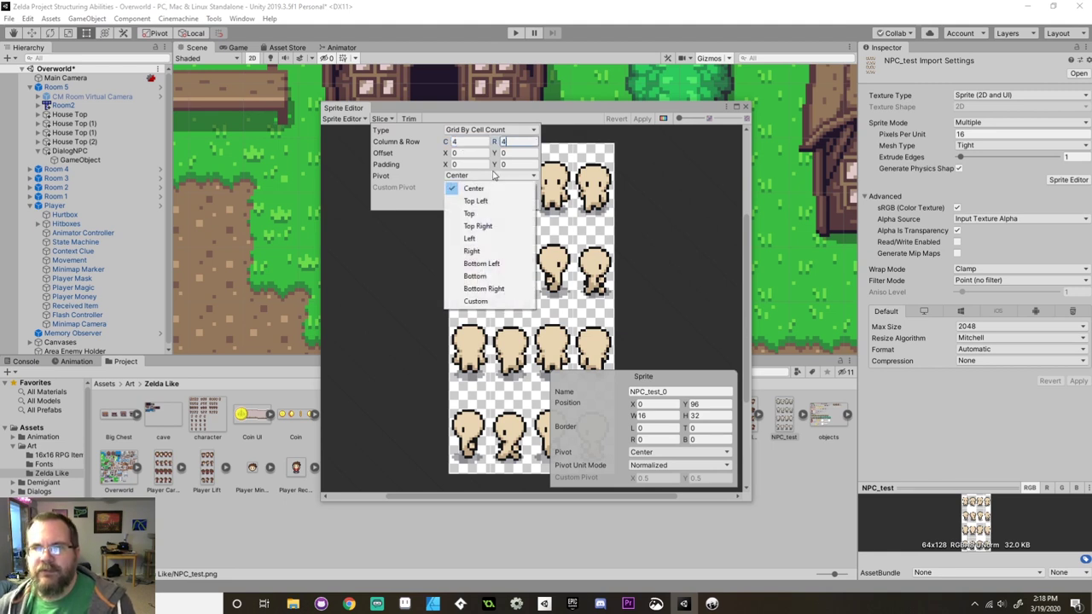
click(499, 276)
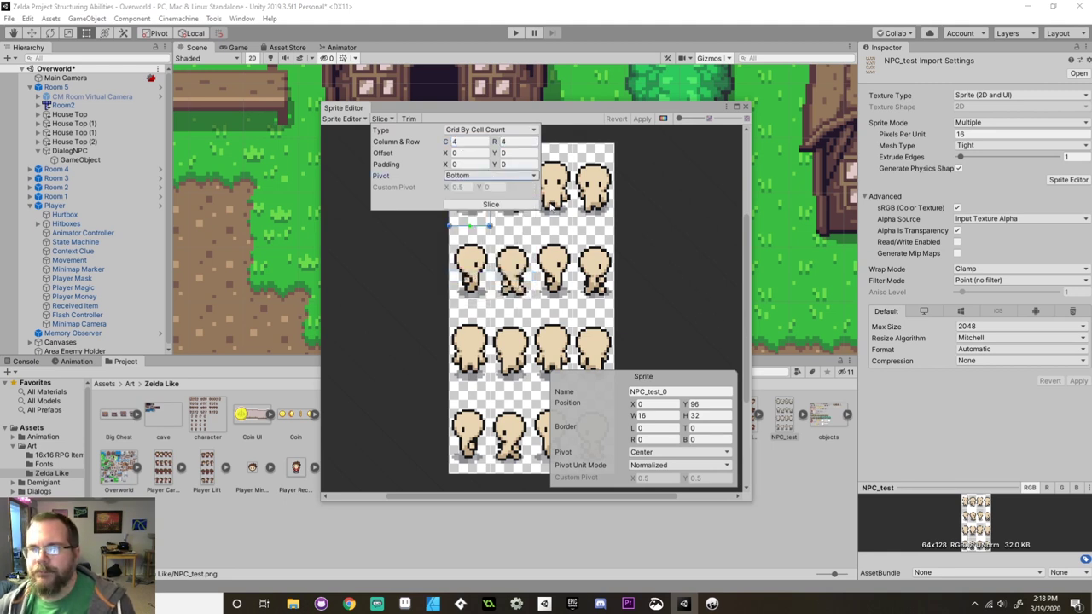
click(488, 205)
click(662, 197)
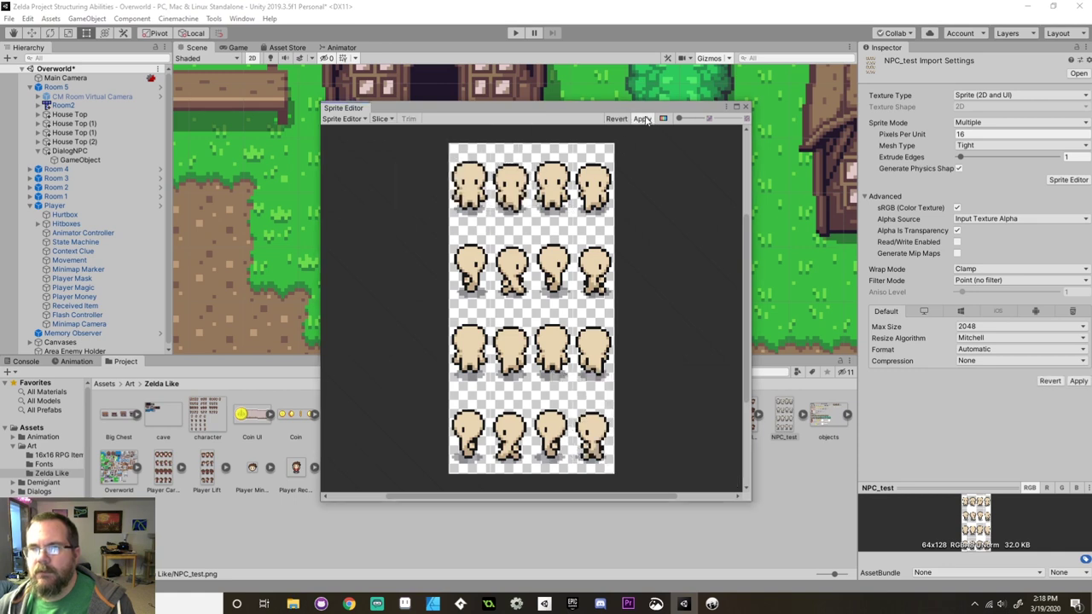
click(483, 183)
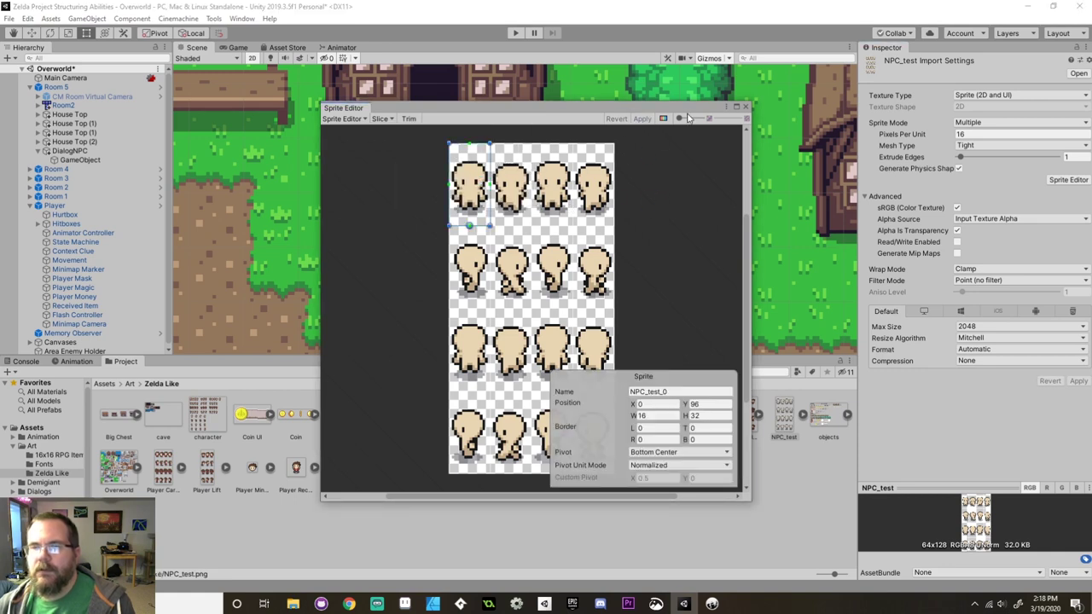
click(745, 108)
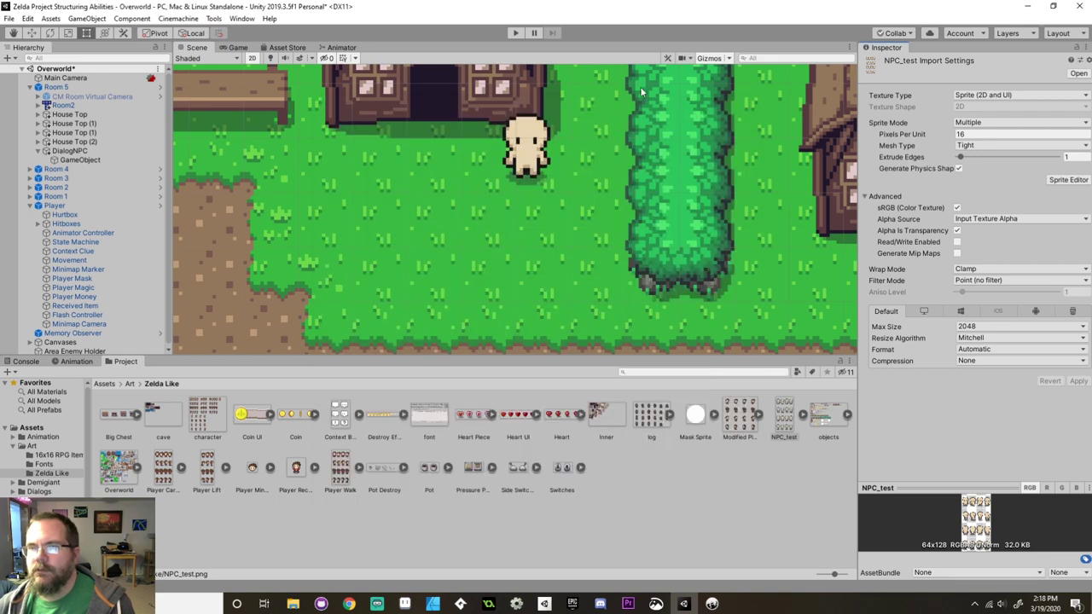
Play-test the scene by walking the player up to DialogNPC and around its front, and stop the game.
click(510, 33)
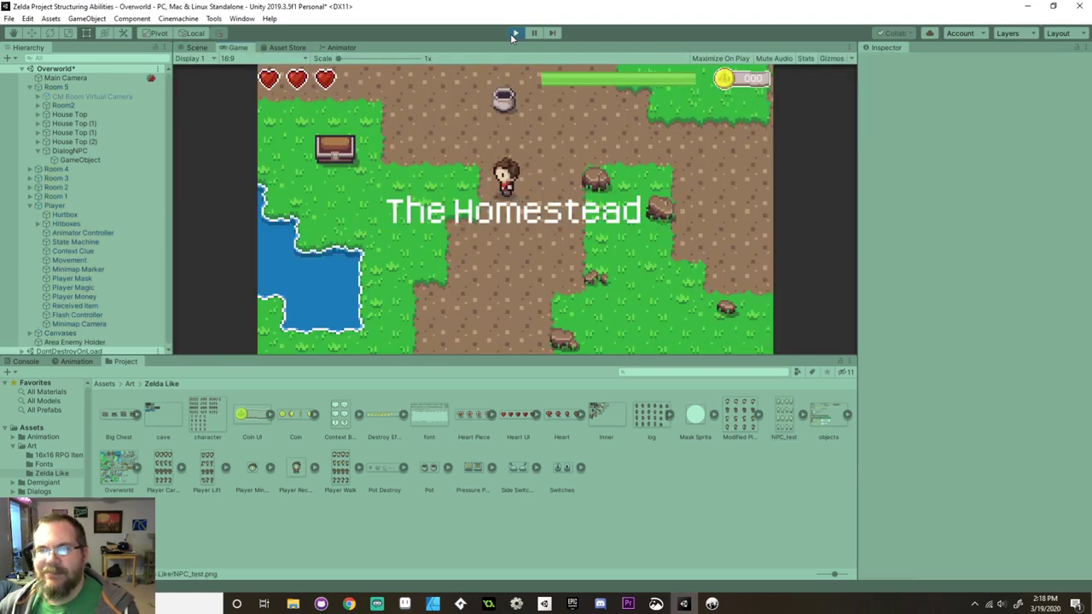
key(Up)
key(Left)
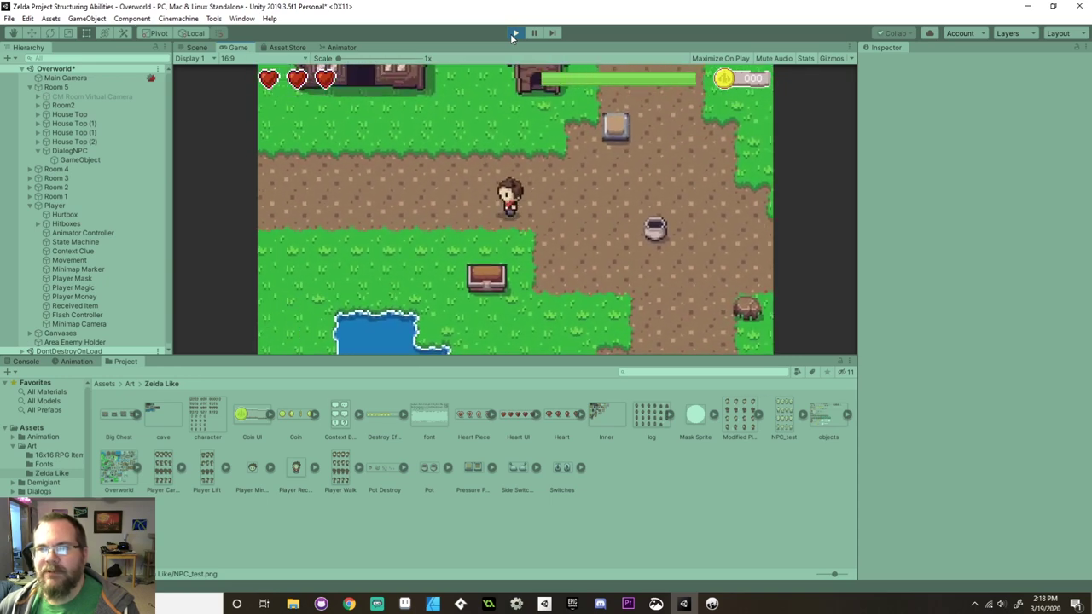
key(Left)
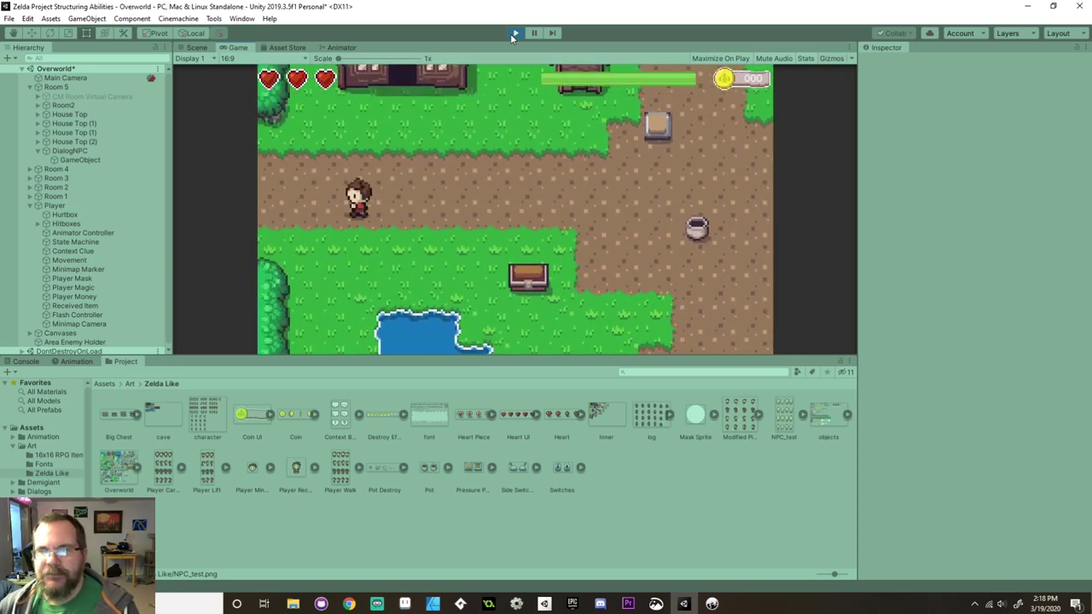
key(Left)
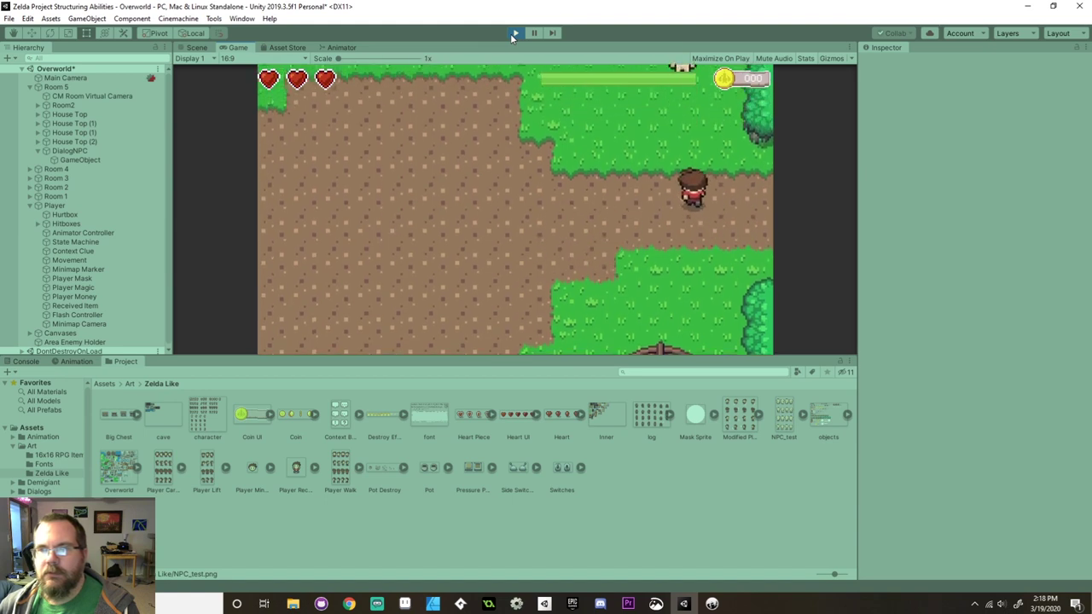
key(Up)
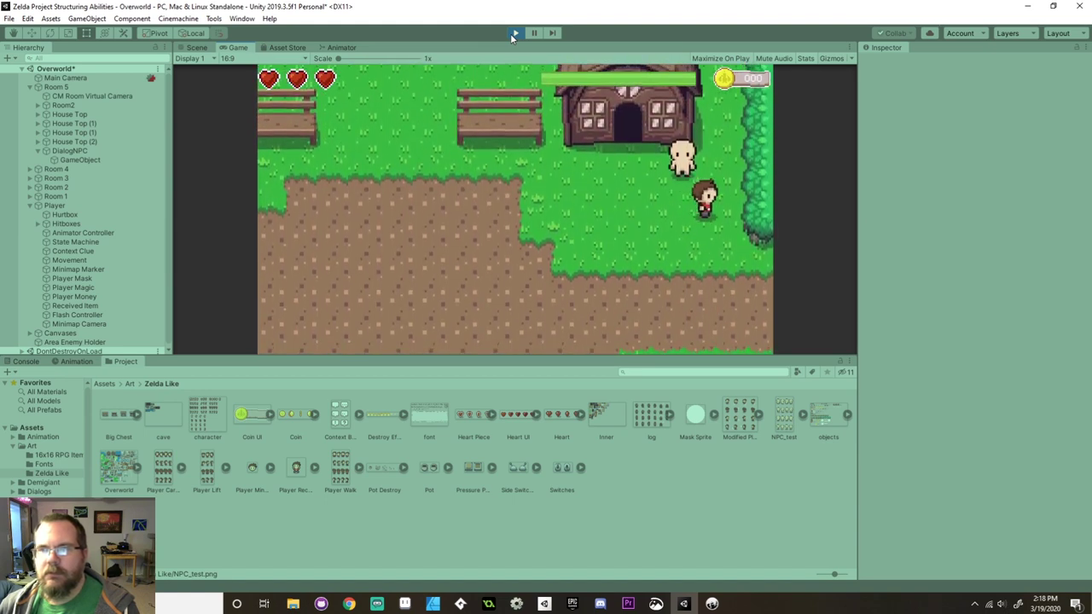
key(Up)
key(Left)
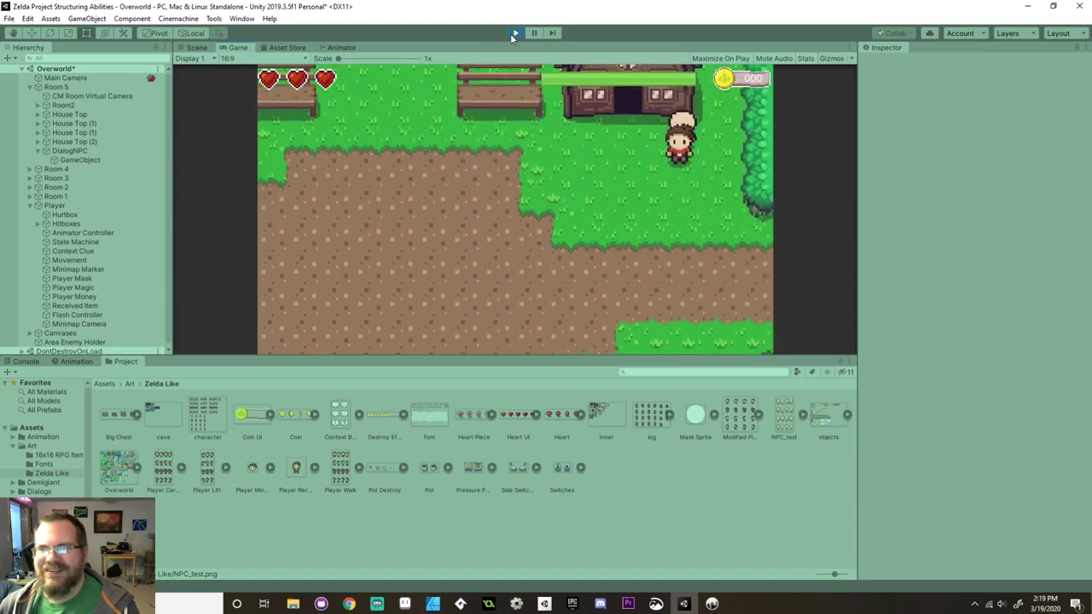
key(Left)
key(Down)
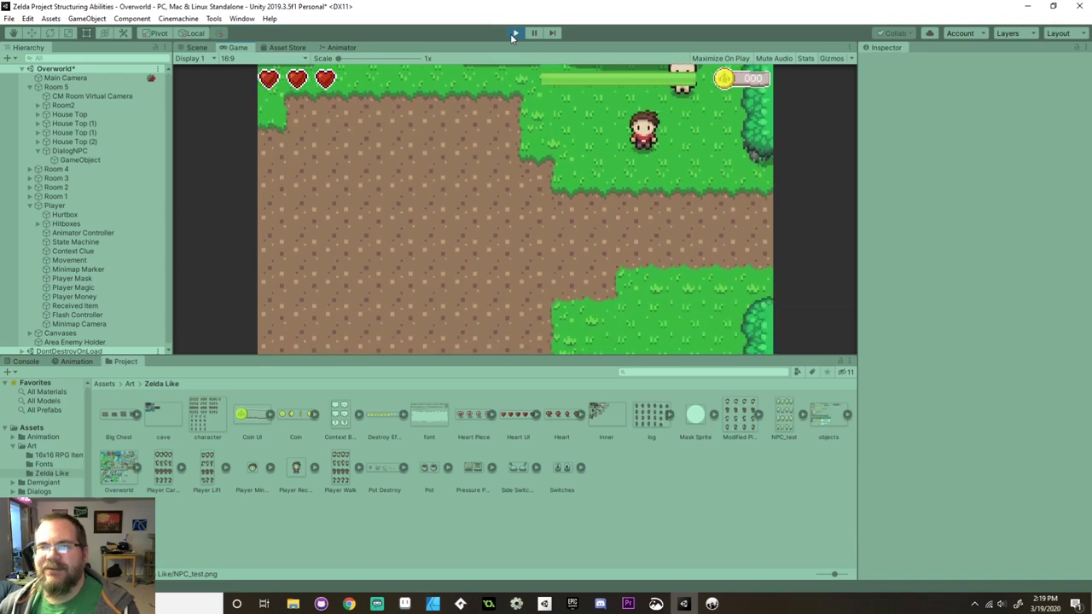
click(513, 34)
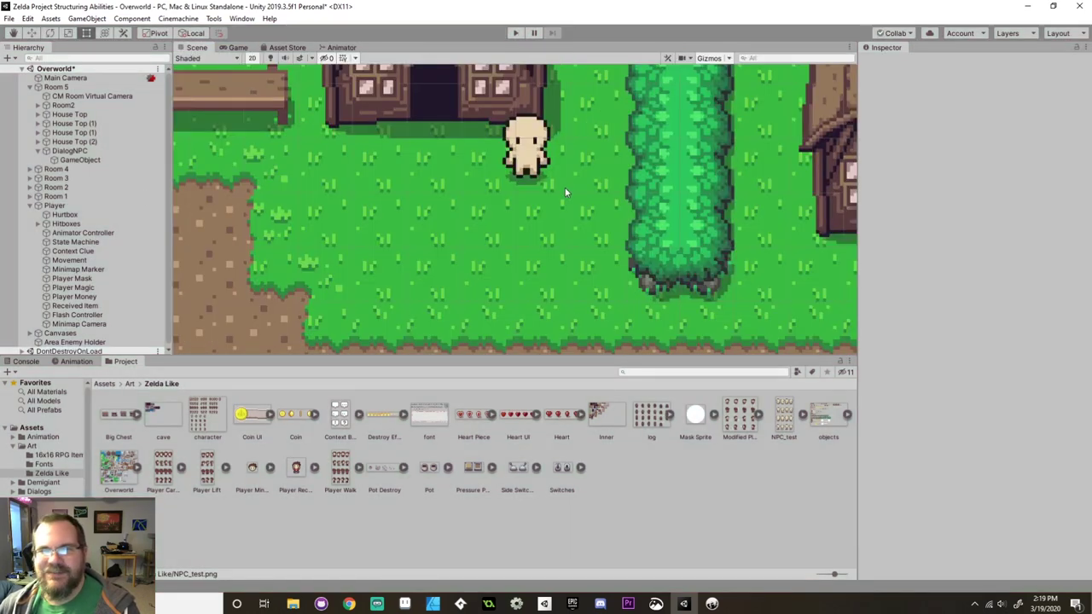
Collapse the room and player hierarchies and expand the Canvases object to list its child canvases.
click(29, 87)
click(29, 133)
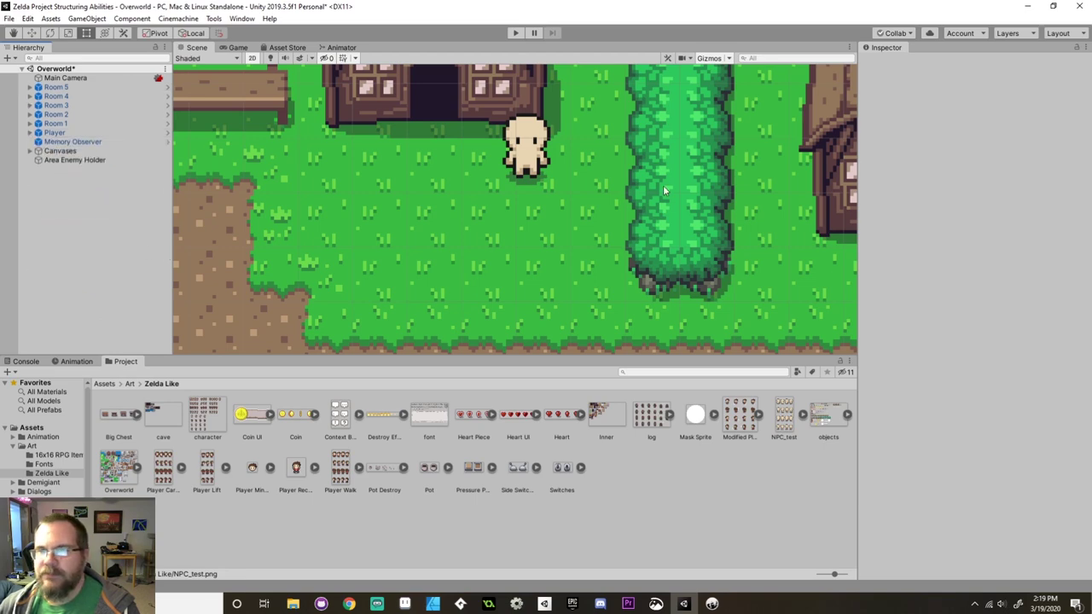
scroll(589, 241, down, 3)
click(30, 154)
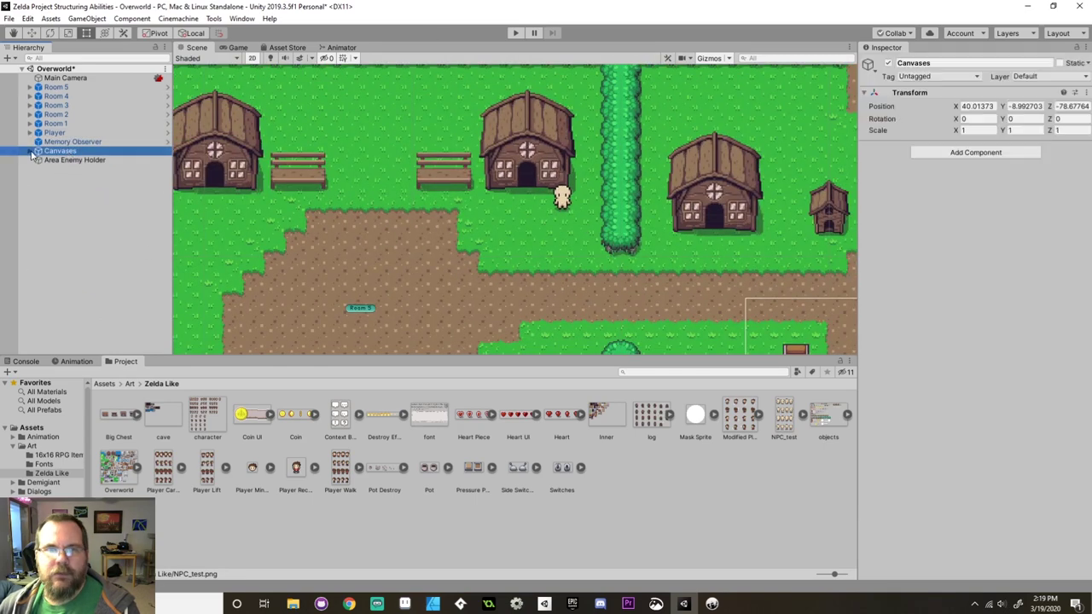
click(30, 152)
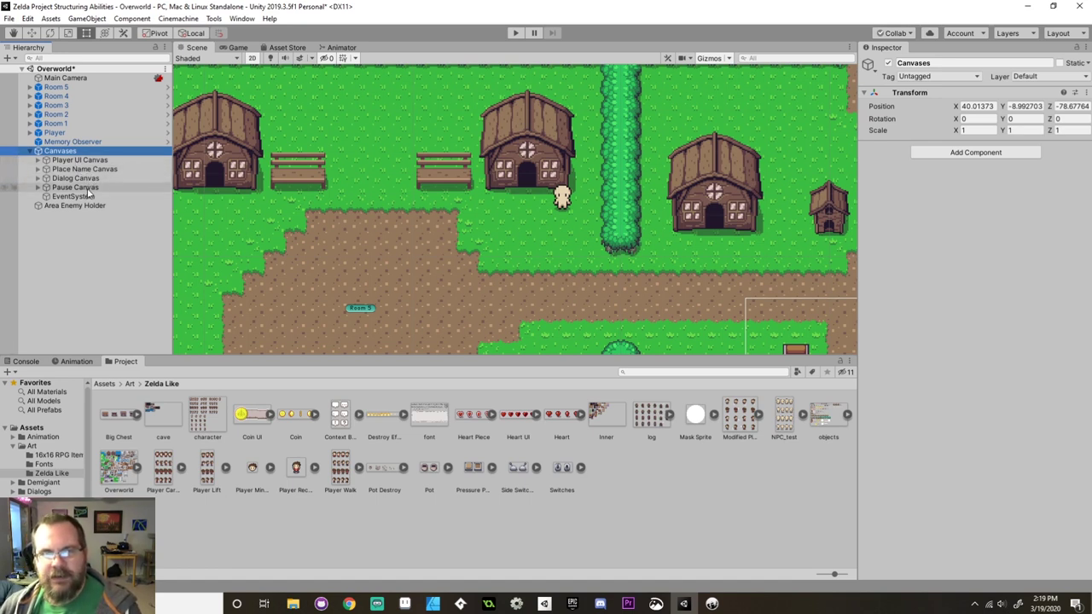
Frame Dialog Canvas in the scene and activate its Dialog Frame child to inspect the existing dialog box.
click(34, 179)
key(f)
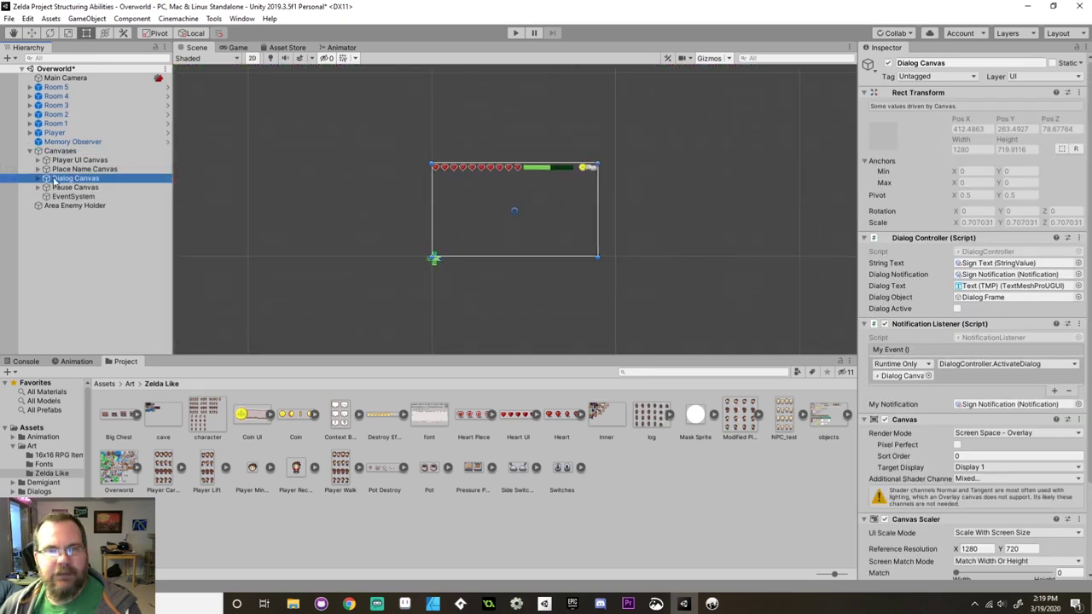
click(37, 179)
click(64, 187)
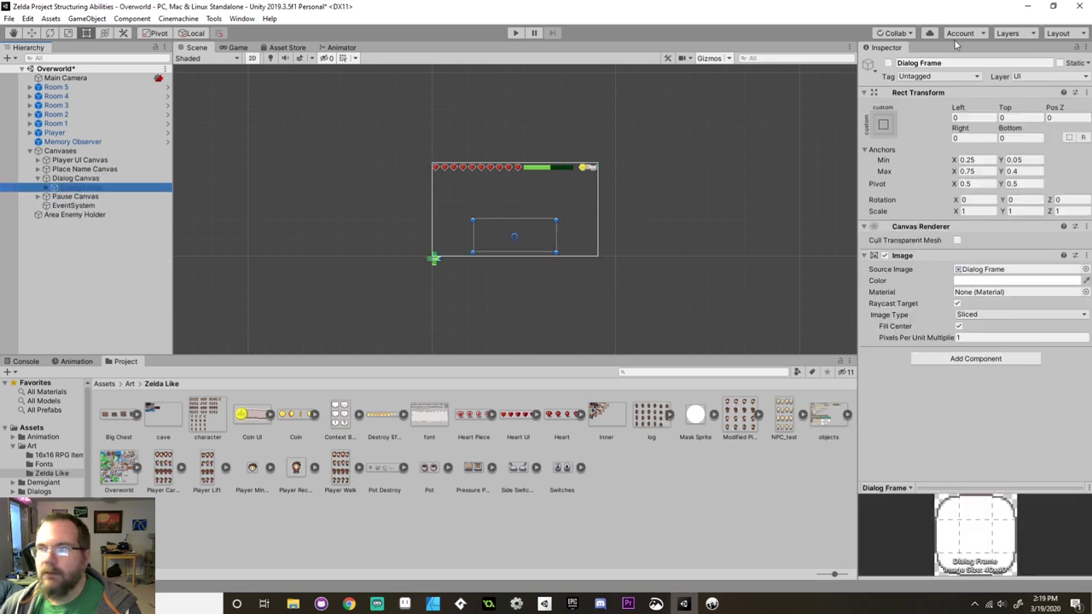
click(890, 63)
scroll(537, 236, up, 4)
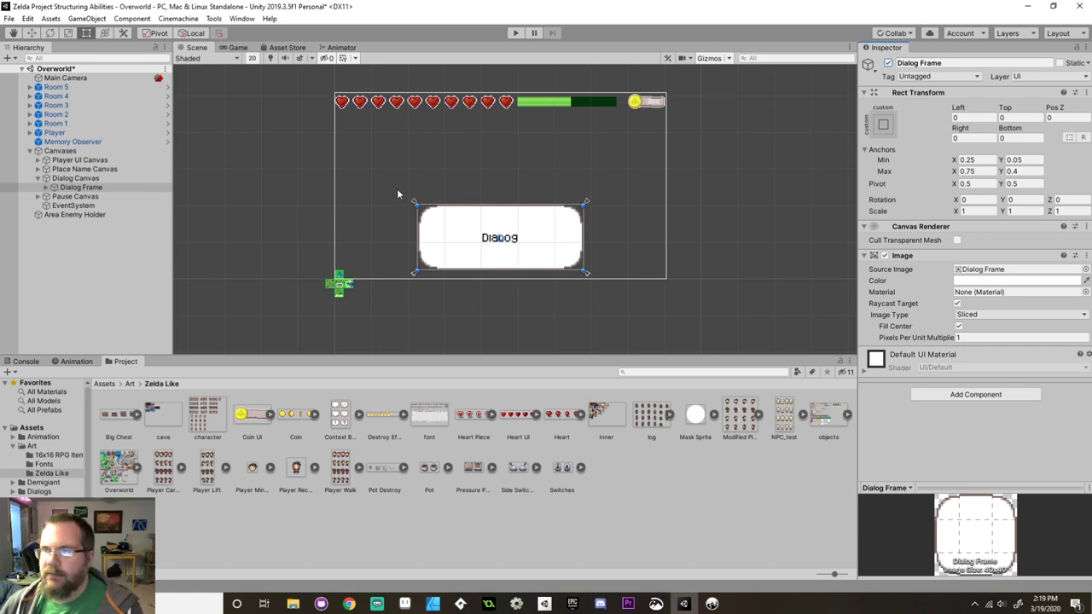
Rename Dialog Canvas as Sign Dialog Canvas.
click(63, 181)
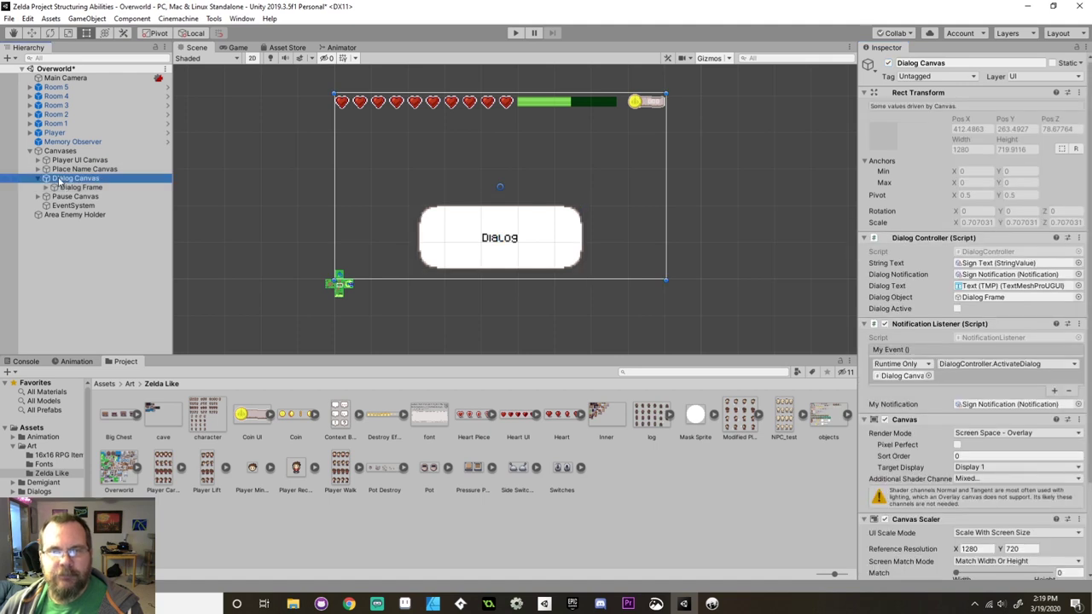
click(60, 181)
key(Return)
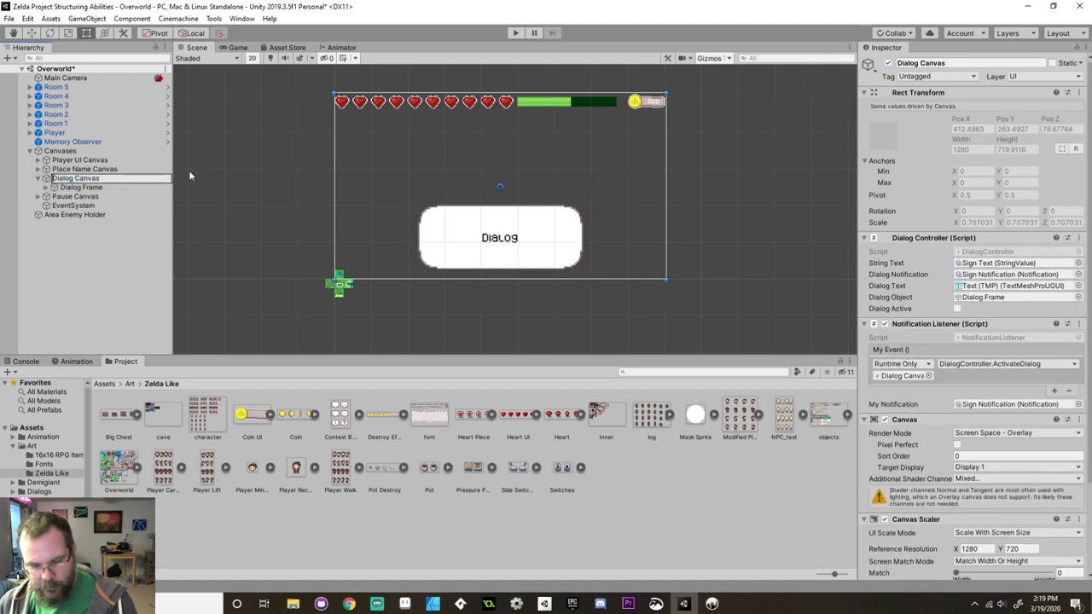
text(Sign)
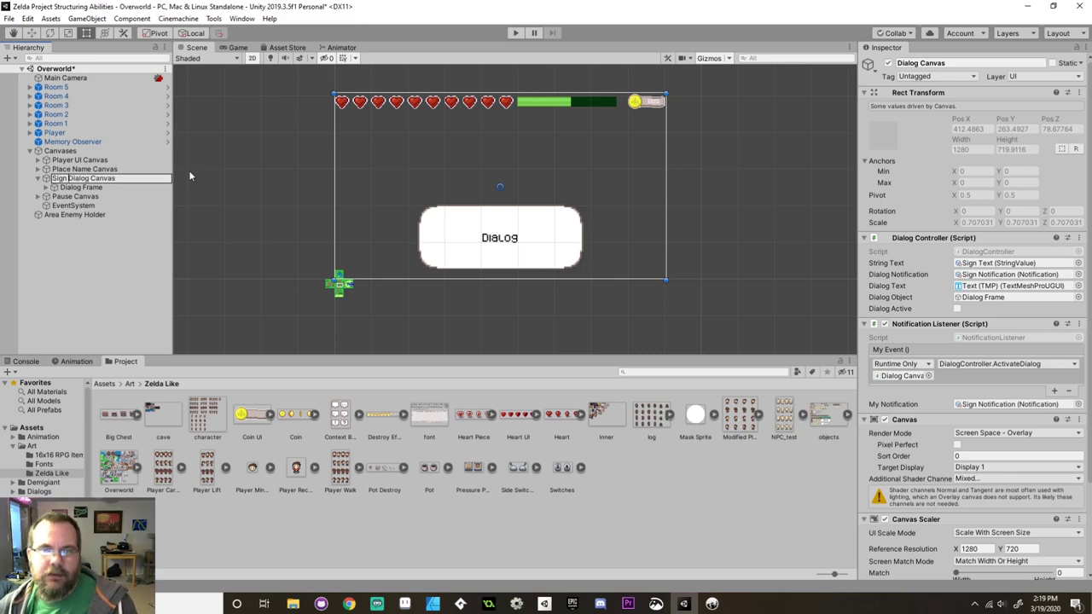
click(75, 196)
click(79, 179)
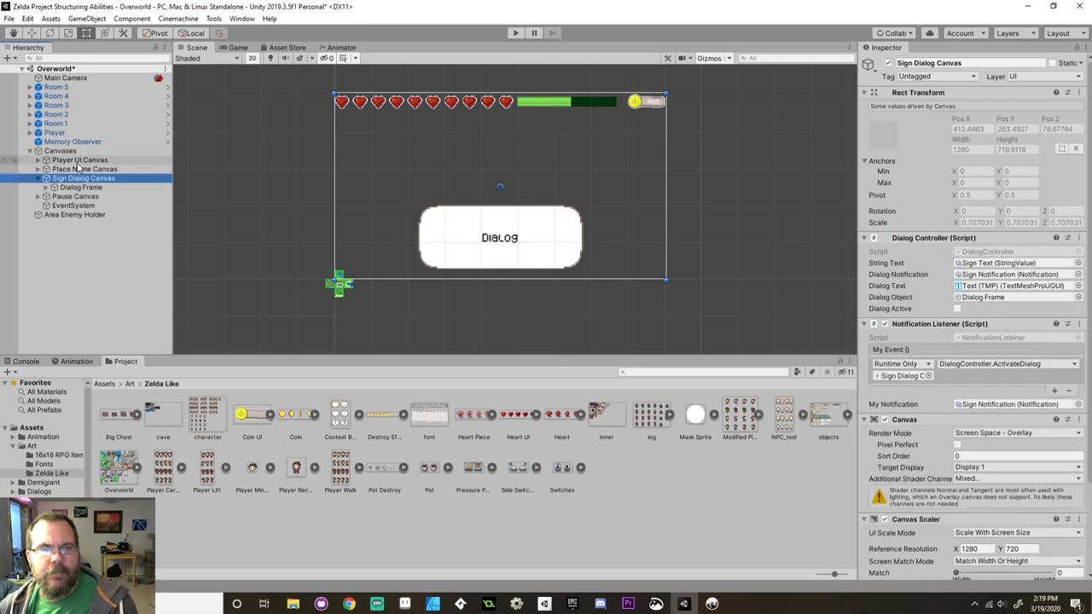
right_click(75, 152)
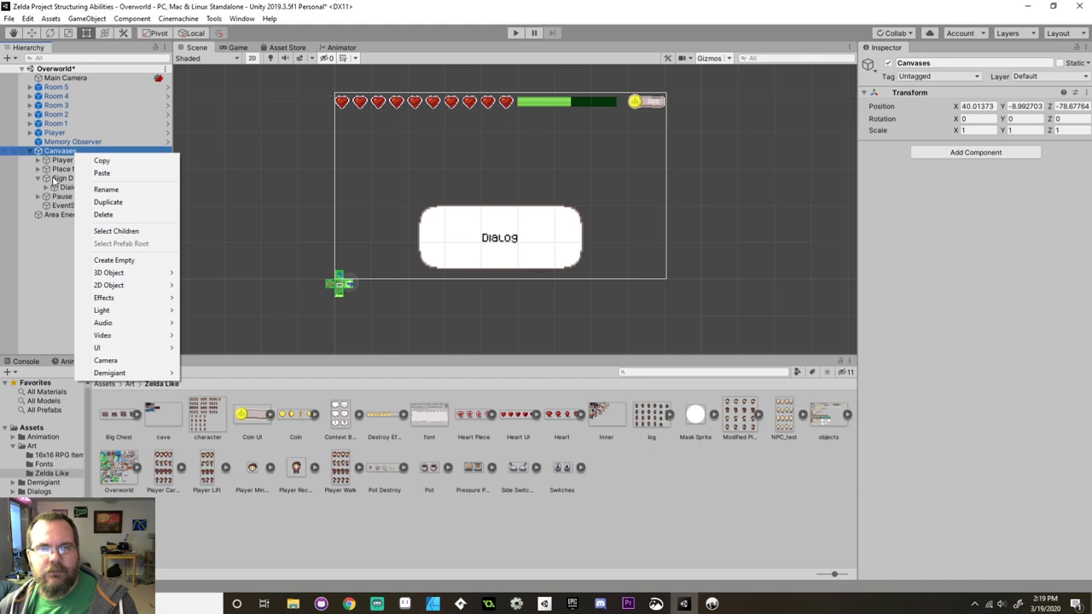
click(54, 179)
right_click(72, 179)
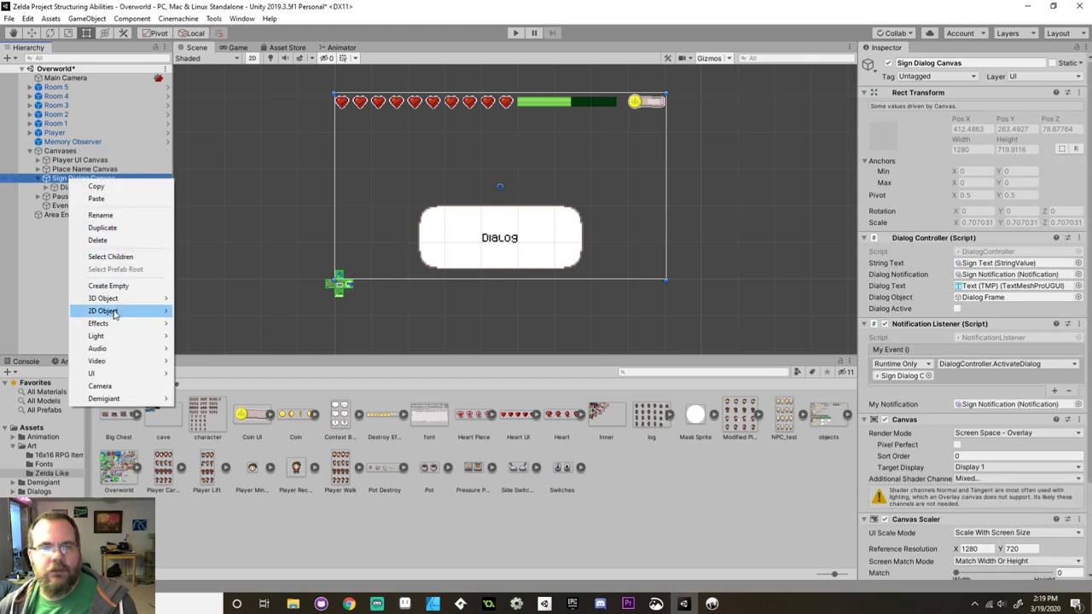
click(34, 246)
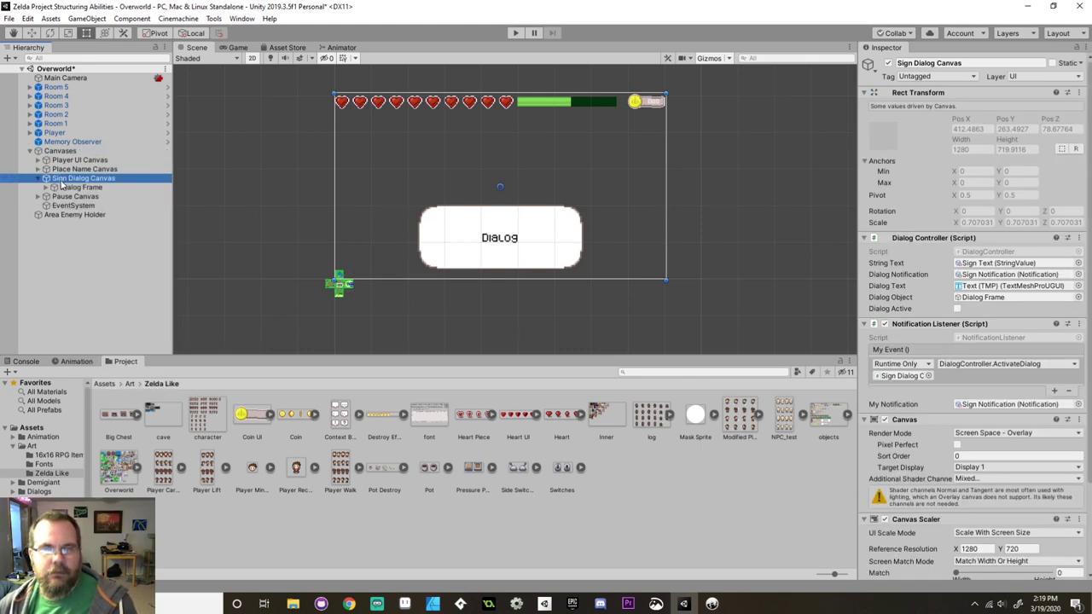
Duplicate Sign Dialog Canvas and rename the copy Player Dialog Canvas.
key(ctrl+d)
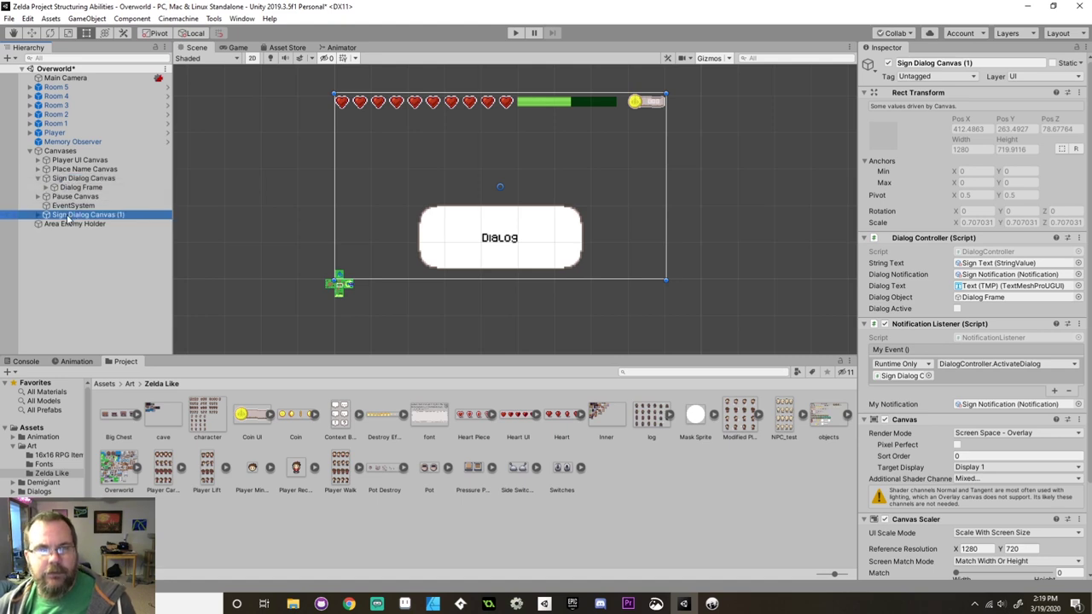
click(76, 218)
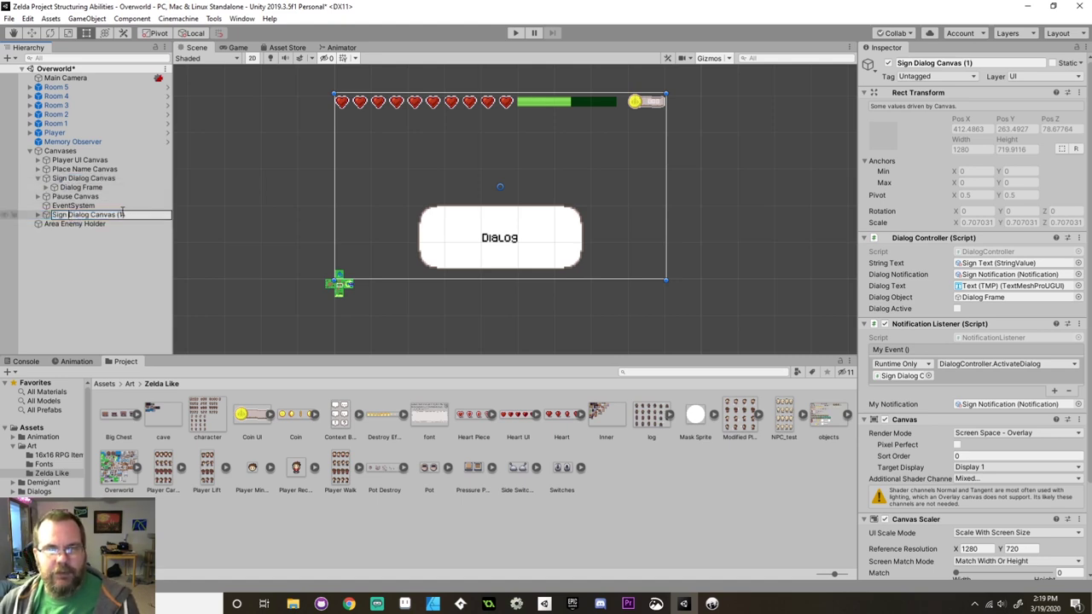
key(BackSpace)
key(BackSpace)
key(BackSpace)
key(BackSpace)
text(P)
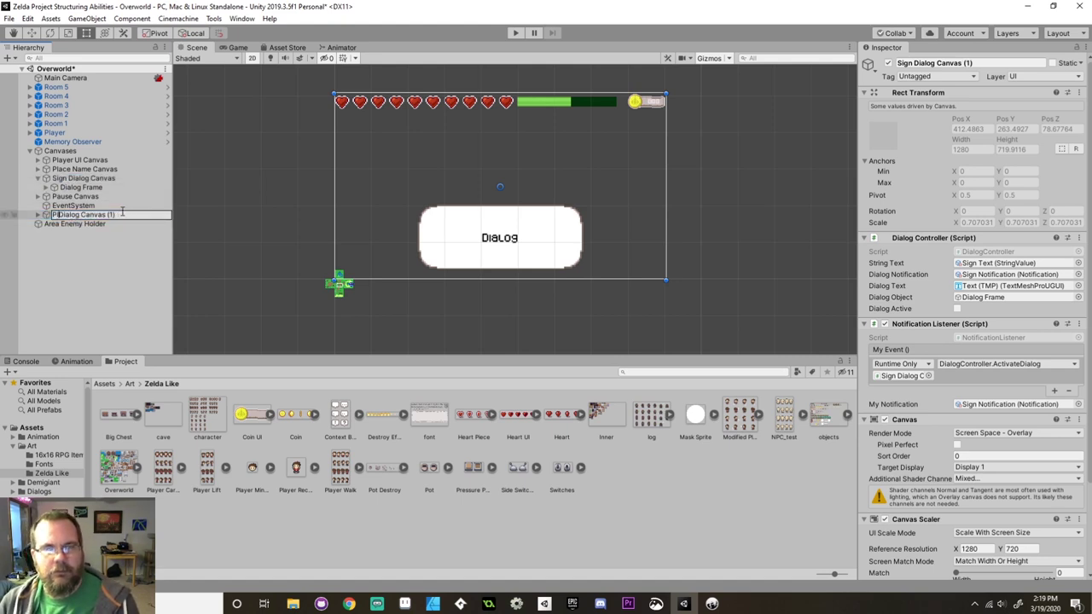
text(layer)
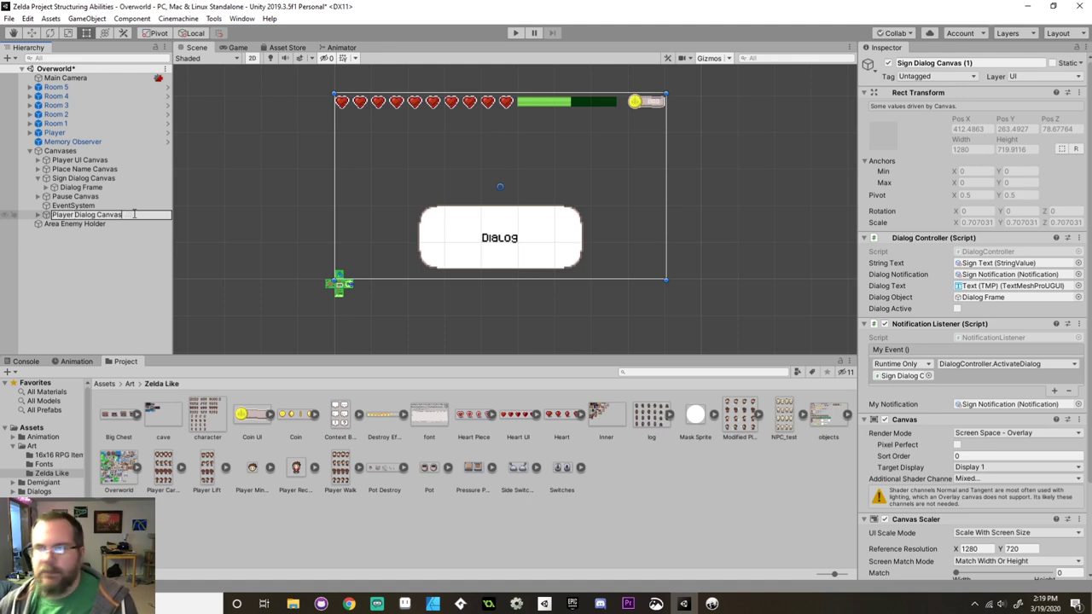
key(Return)
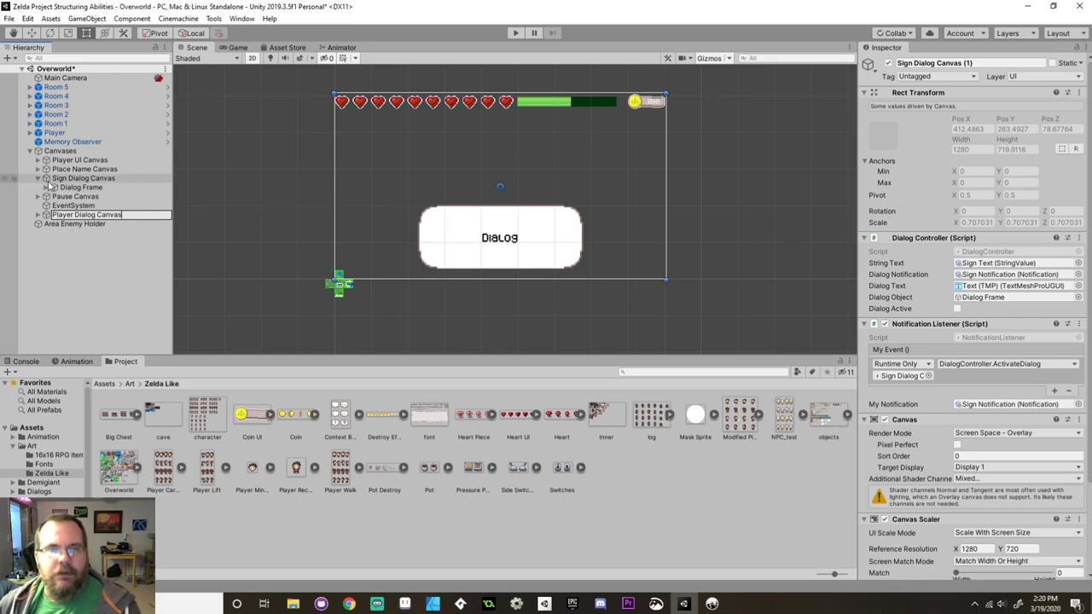
Deactivate the Dialog Frame under Sign Dialog Canvas and delete the copied Dialog Frame under Player Dialog Canvas.
click(81, 187)
click(888, 63)
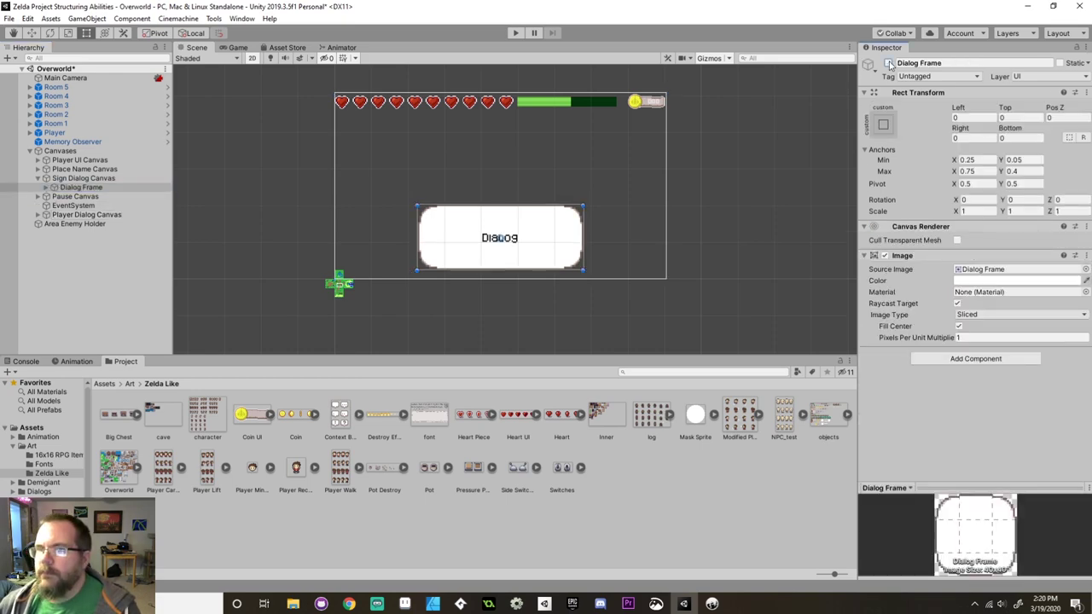
click(58, 215)
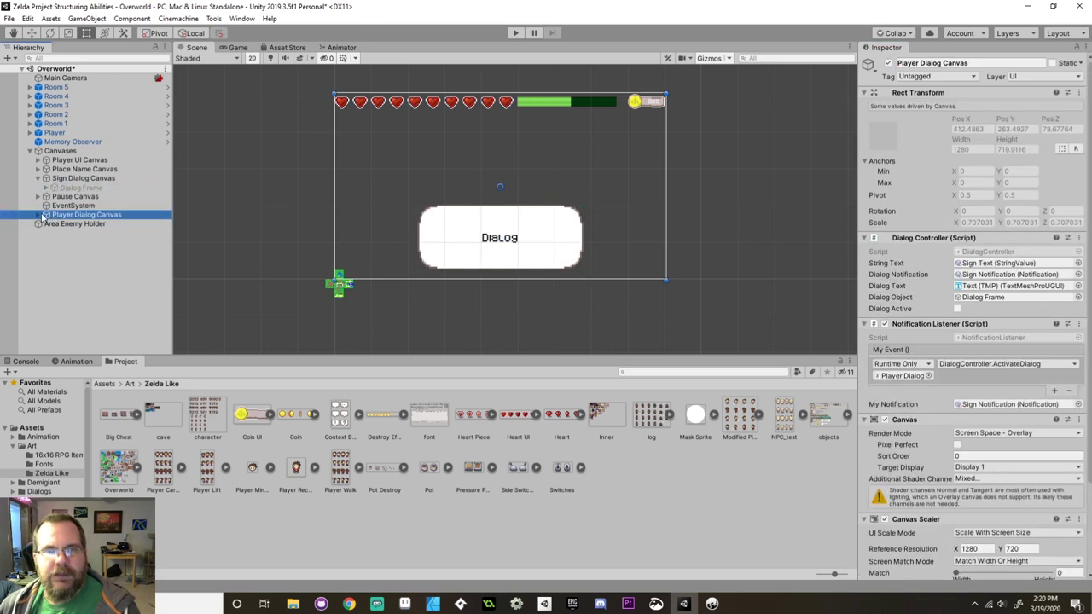
click(38, 215)
right_click(70, 223)
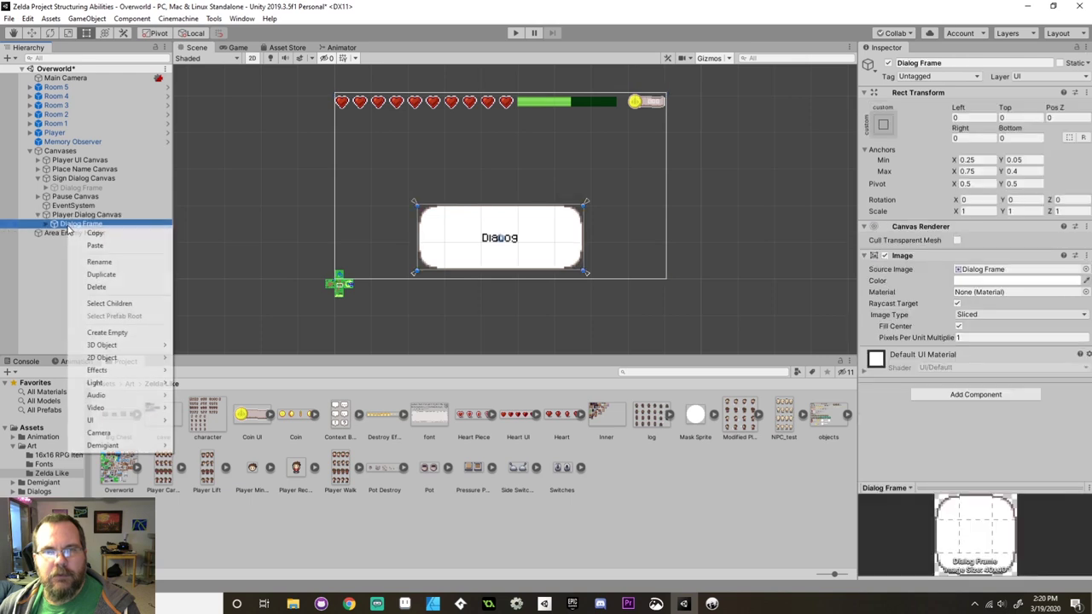
click(145, 290)
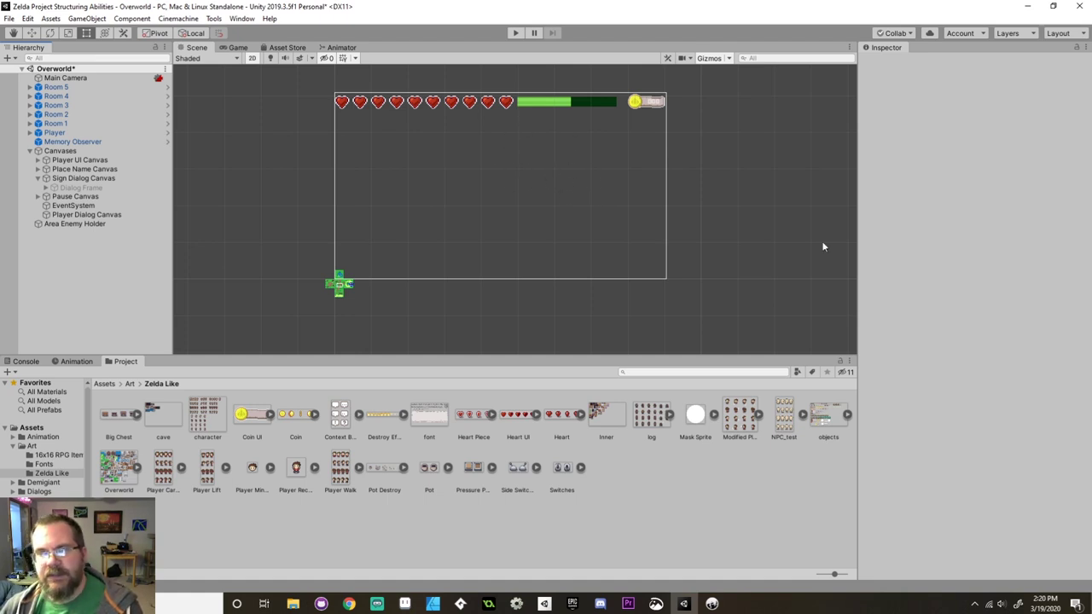
Add a UI Panel as a child of Player Dialog Canvas.
middle_drag(714, 210, 651, 224)
scroll(612, 239, up, 2)
right_click(90, 215)
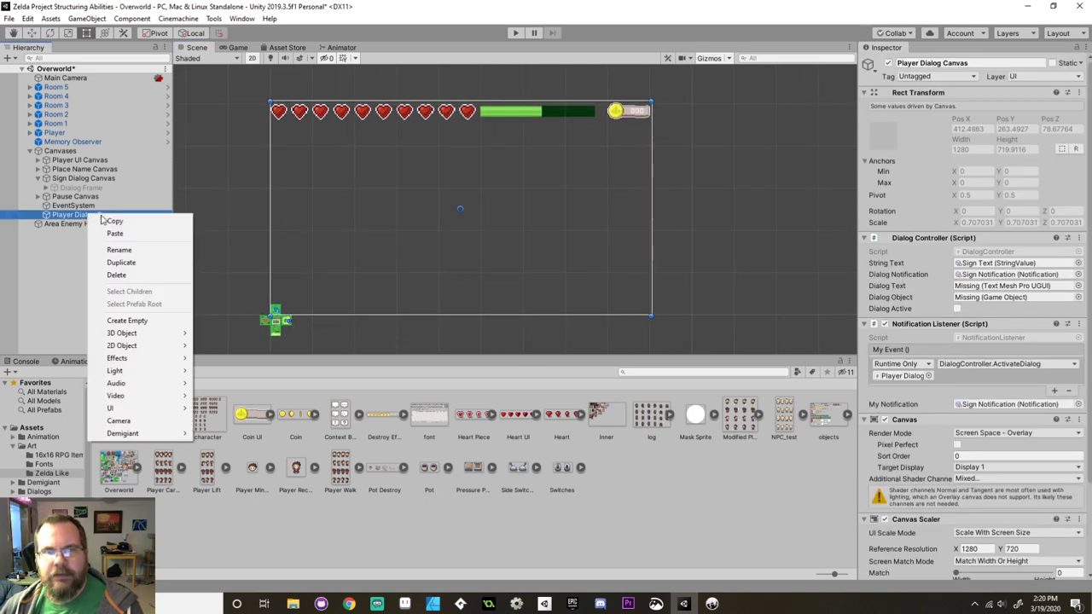
mouse_move(167, 409)
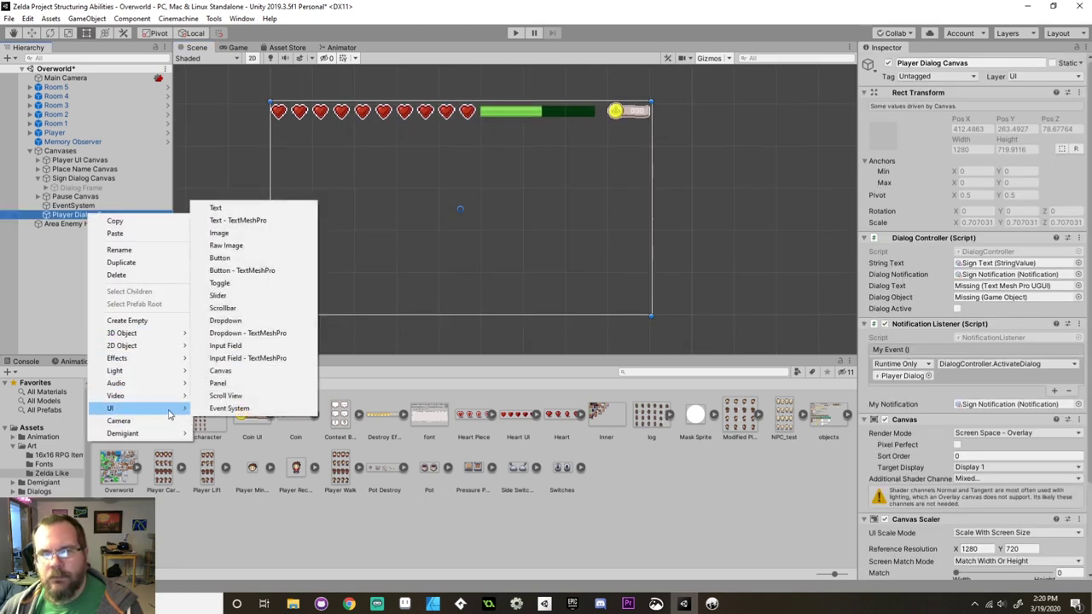
click(220, 384)
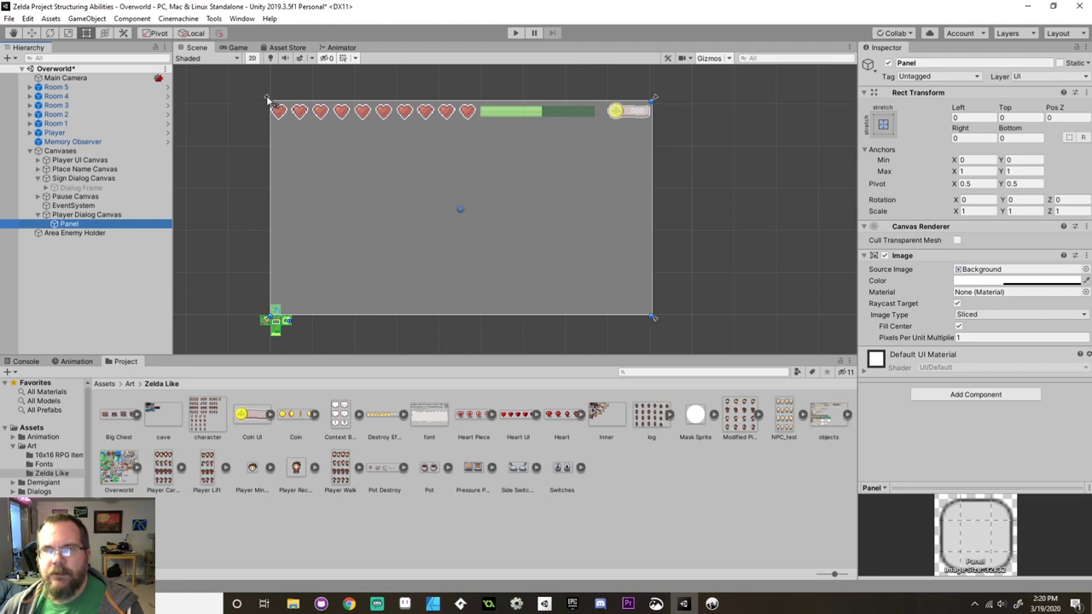
Set the Panel's horizontal anchors to a minimum X of 0.65 and a maximum X of 0.975.
drag(268, 101, 527, 122)
drag(654, 321, 650, 314)
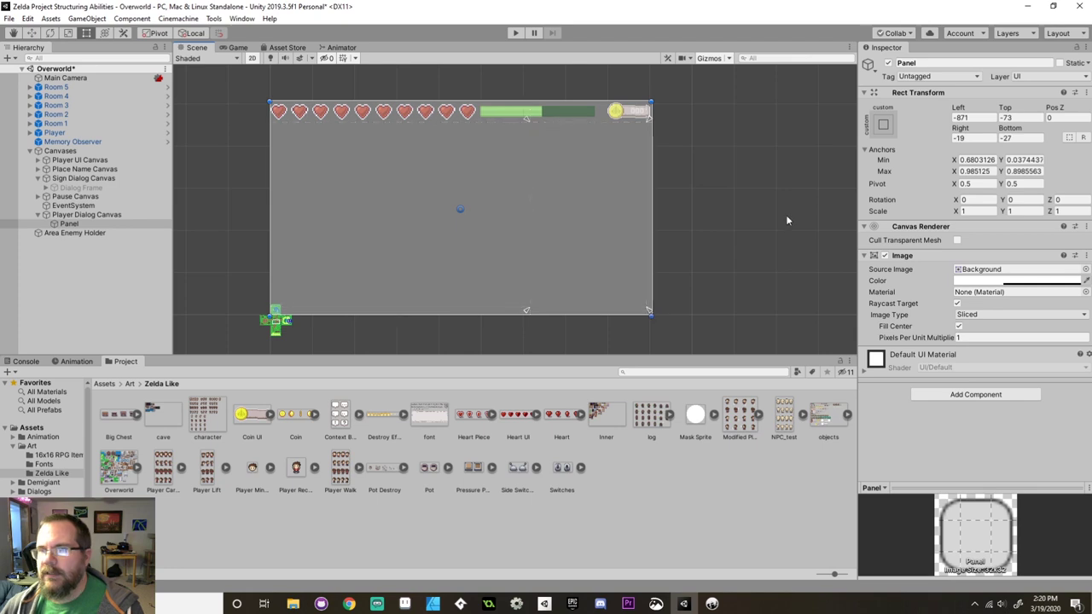
click(983, 160)
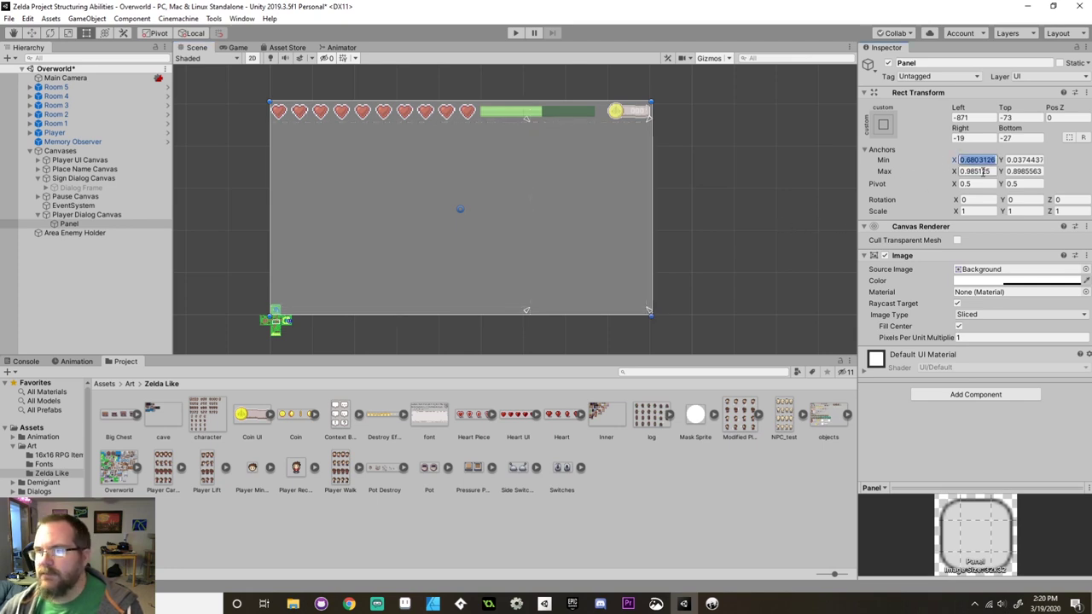
text(0.7)
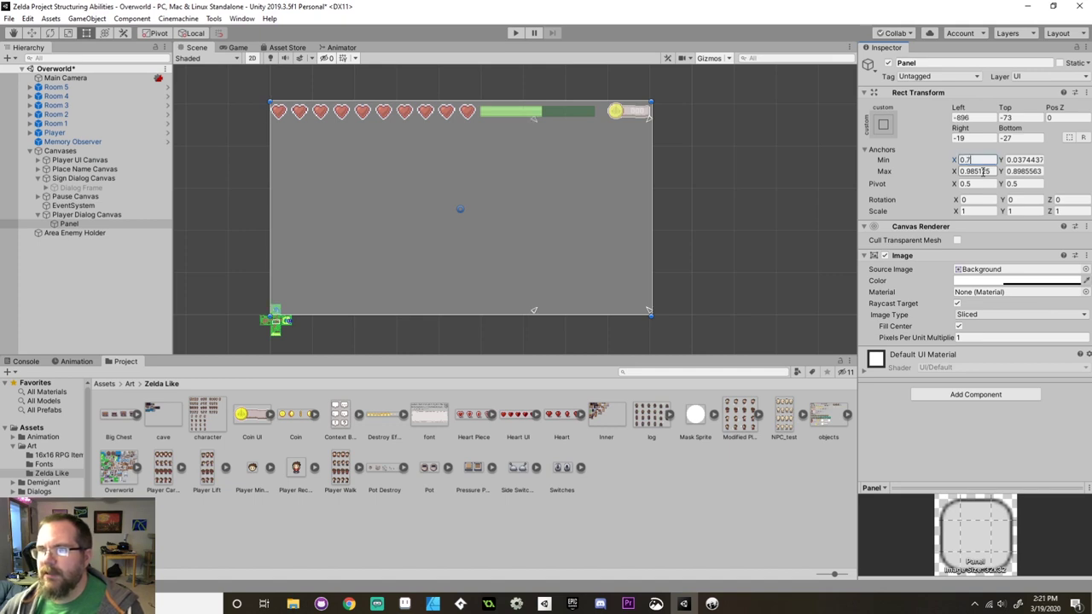
key(BackSpace)
text(65)
click(983, 171)
text(0.95)
key(Return)
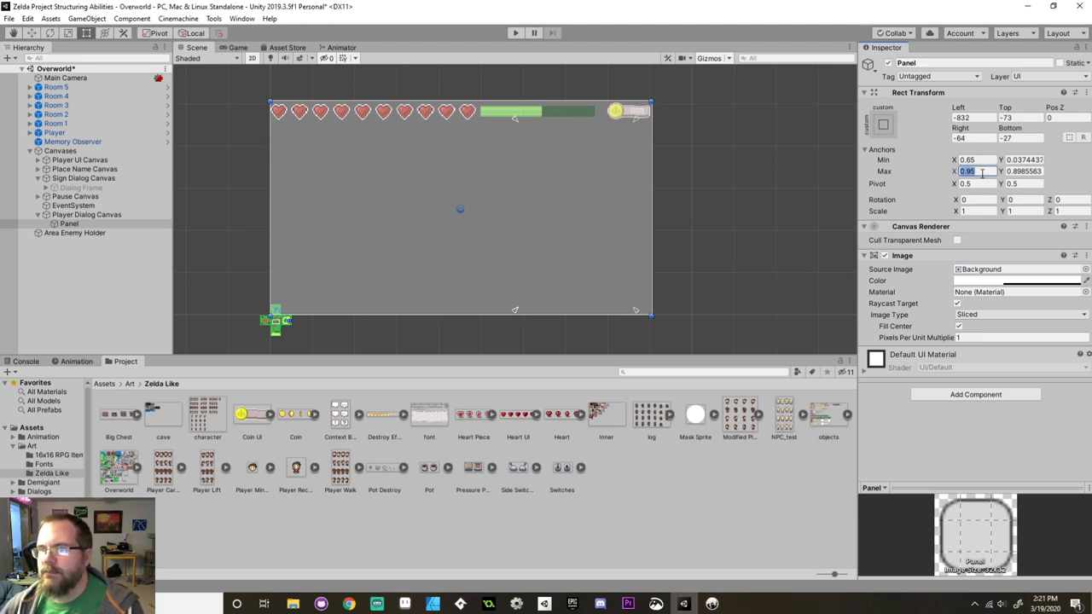
text(0.975)
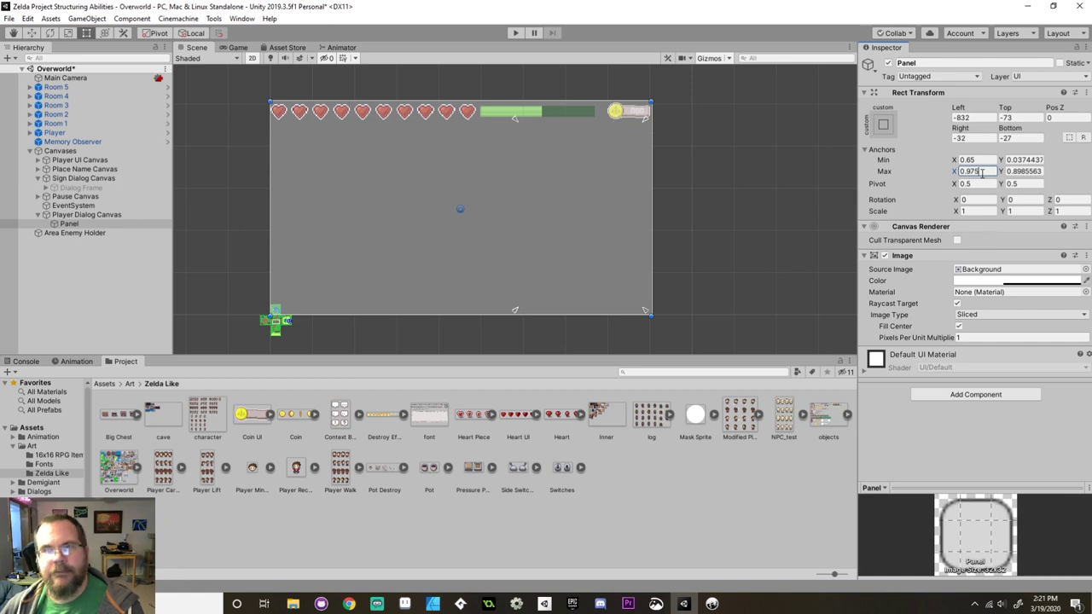
Set the Panel's vertical anchors to a minimum Y of 0.025 and a maximum Y of 0.9.
click(1037, 161)
text(0.25)
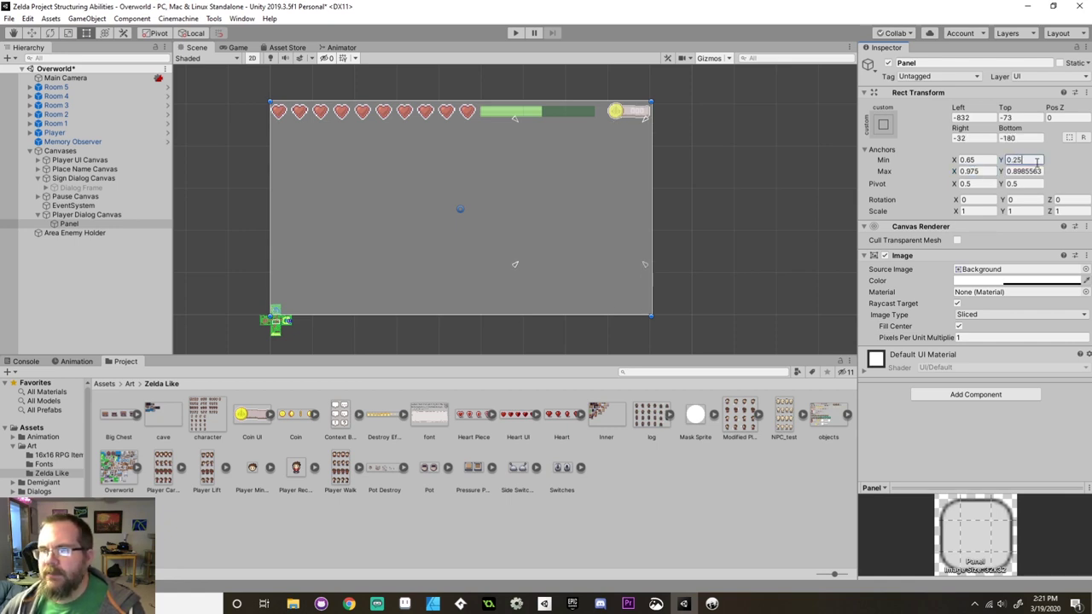
key(BackSpace)
key(BackSpace)
text(025)
click(1035, 171)
text(0.9)
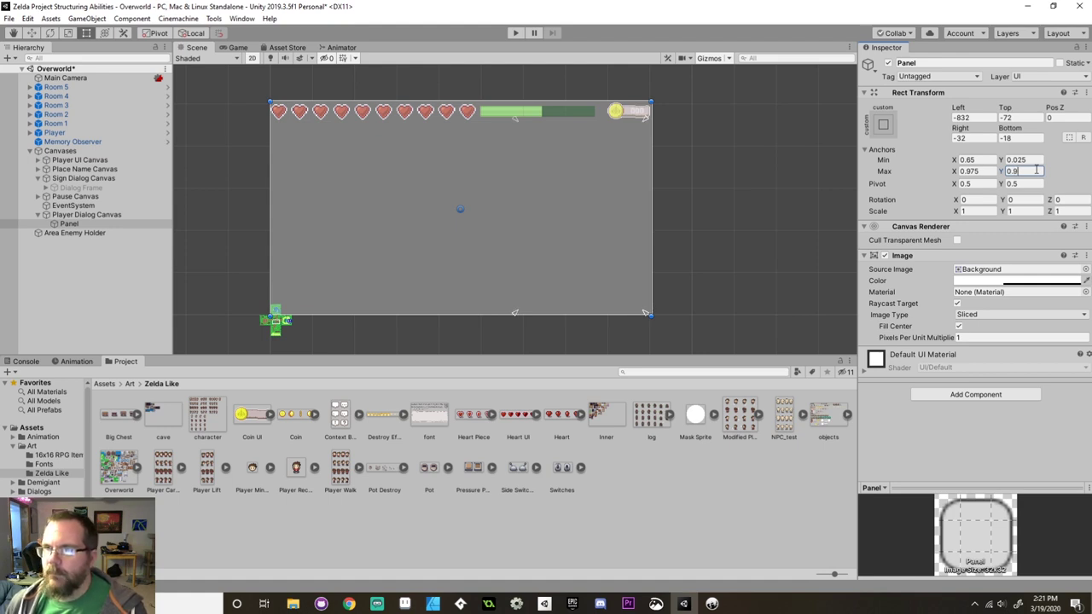
Set the Panel's left, top, right and bottom offsets to 0 so it fills its anchors.
click(980, 118)
text(0)
key(Tab)
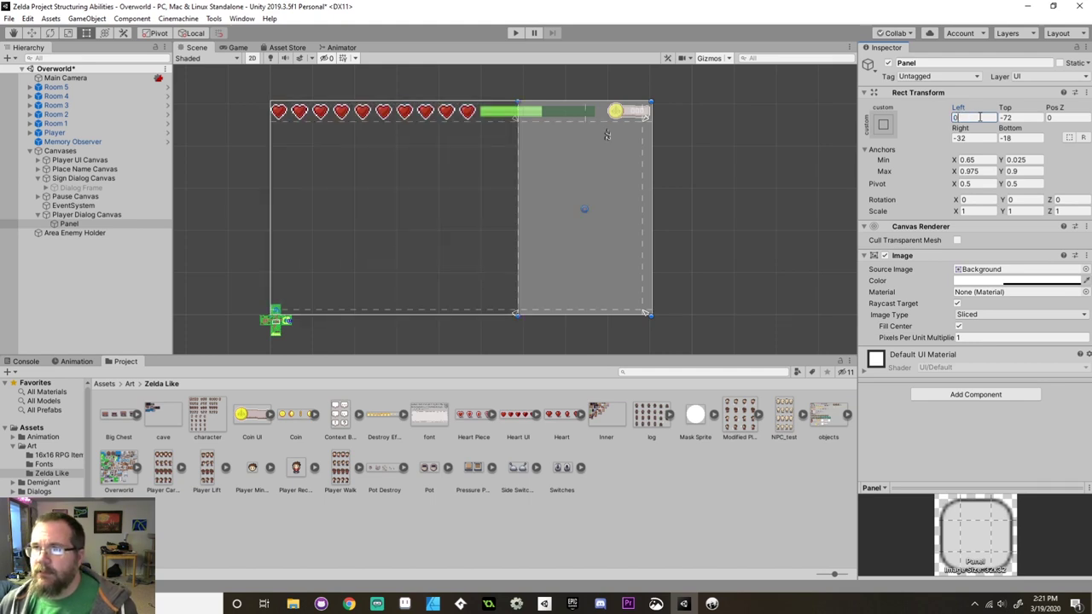
text(0)
key(Tab)
key(Tab)
text(0)
key(Tab)
text(0)
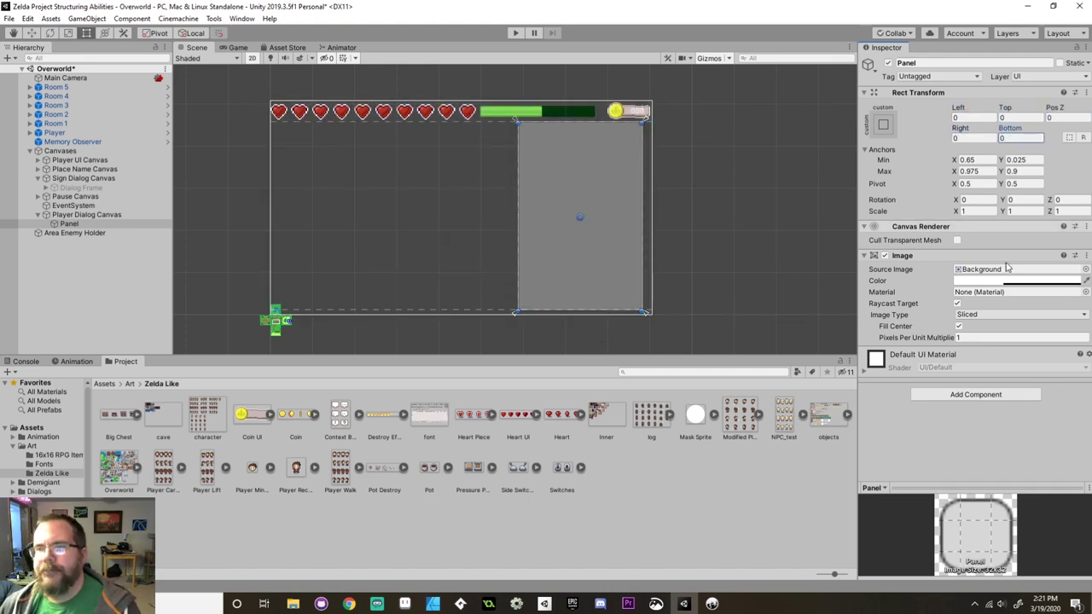
Make the Panel's image color fully opaque with an alpha of 255.
click(1042, 286)
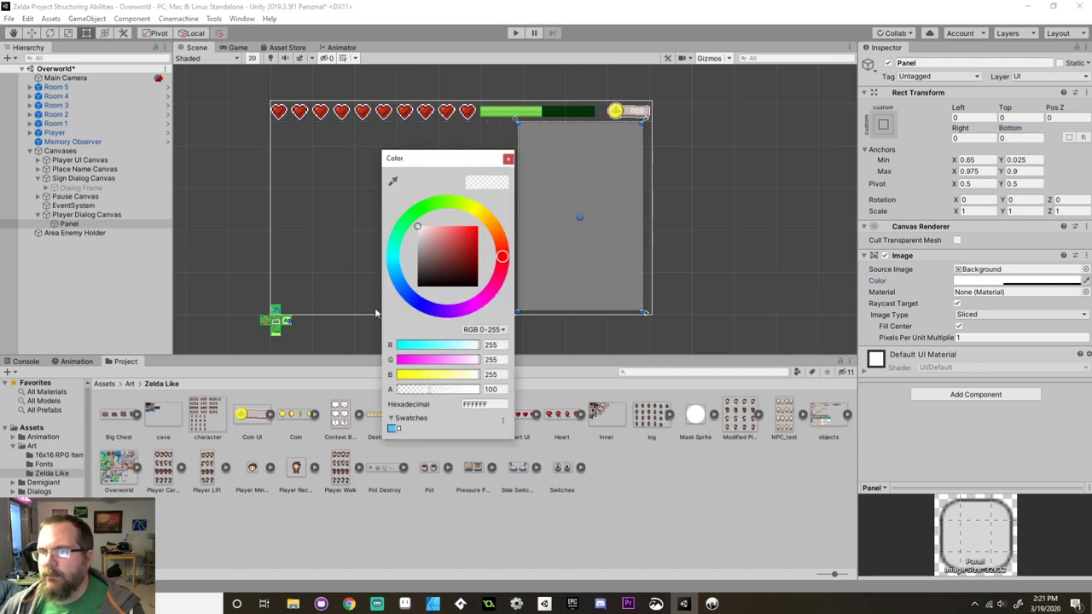
drag(443, 390, 510, 390)
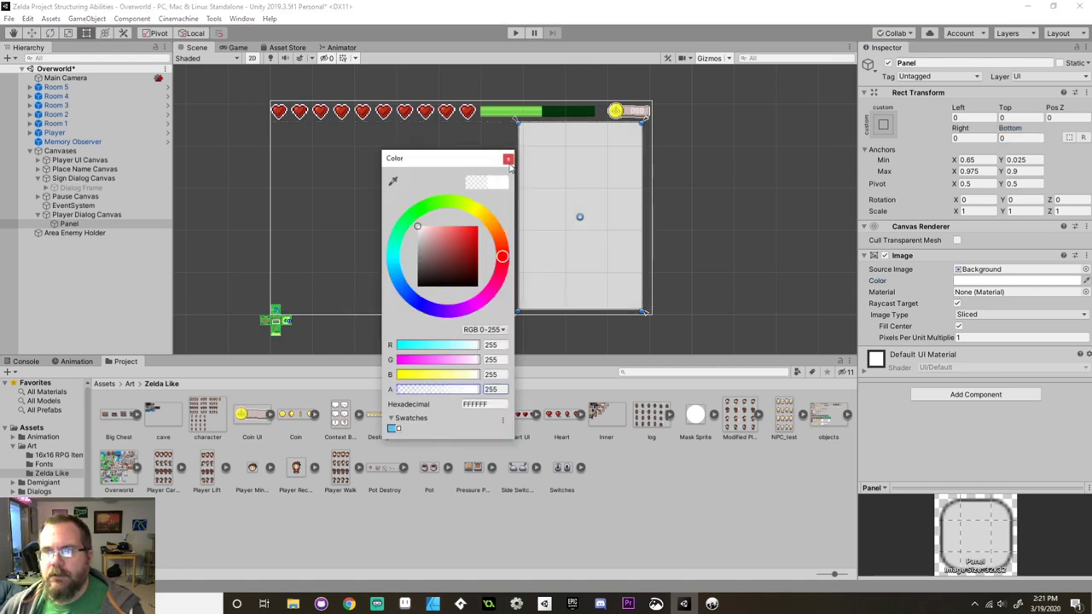
click(509, 158)
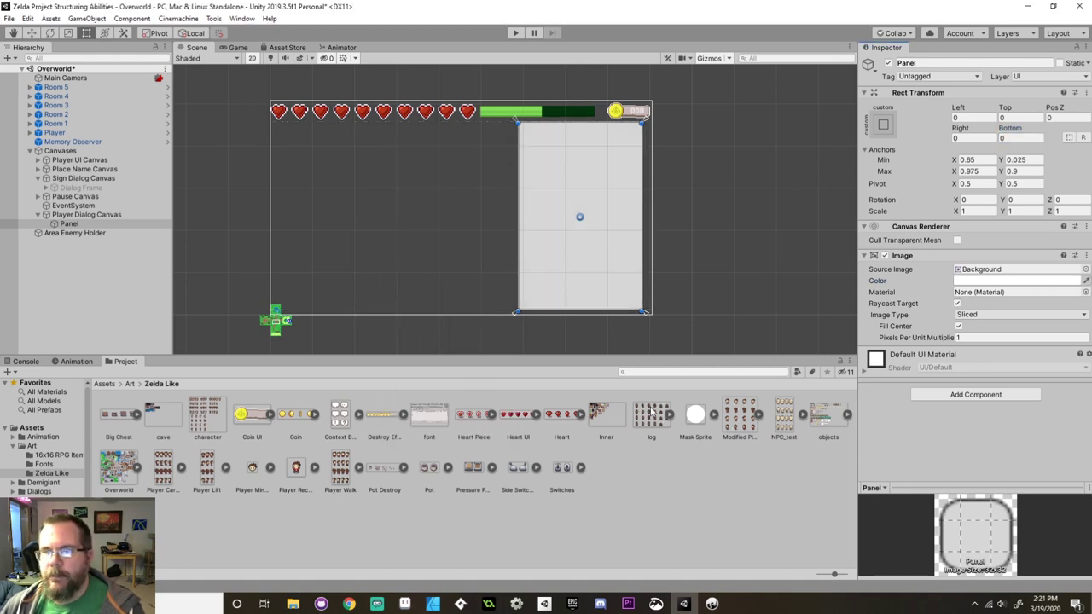
Open the uipack_rpg_sheet art in the Sprite Editor and outline the cream rounded frame as a new 100 by 100 sprite.
click(75, 445)
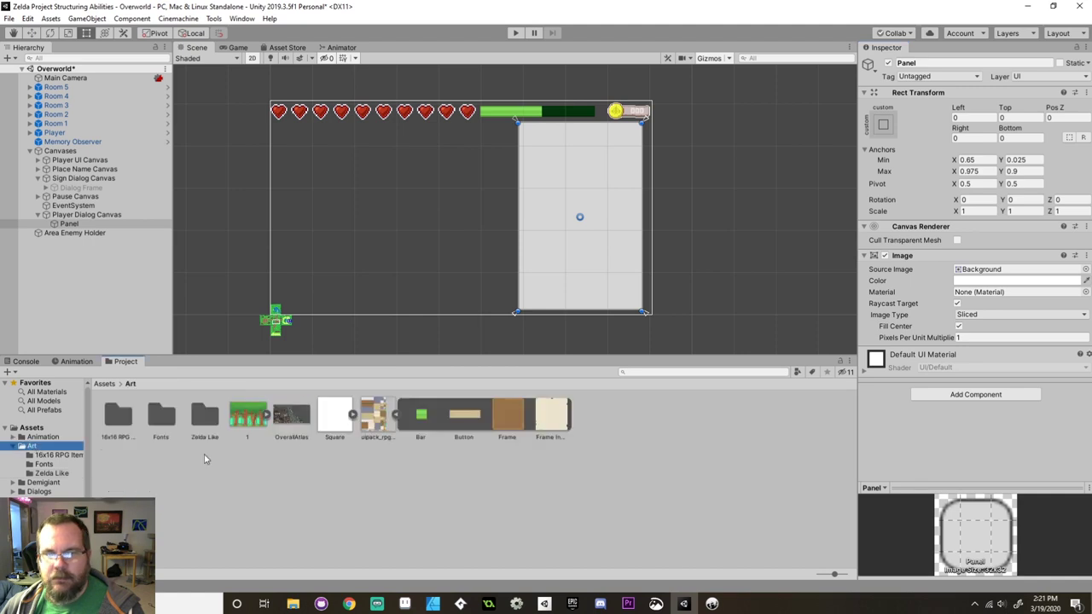
click(375, 418)
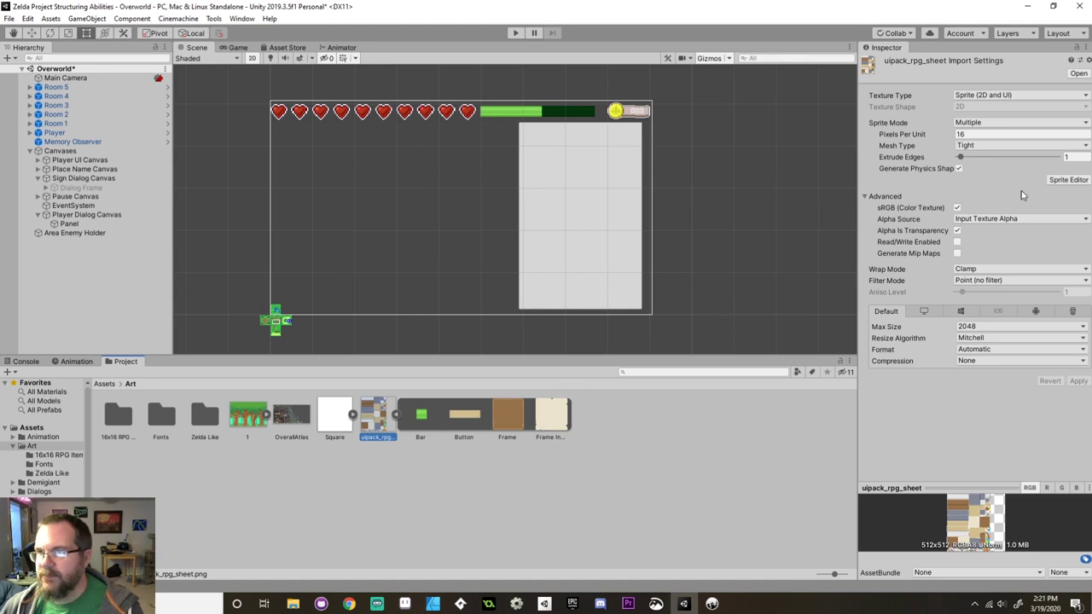
click(1068, 180)
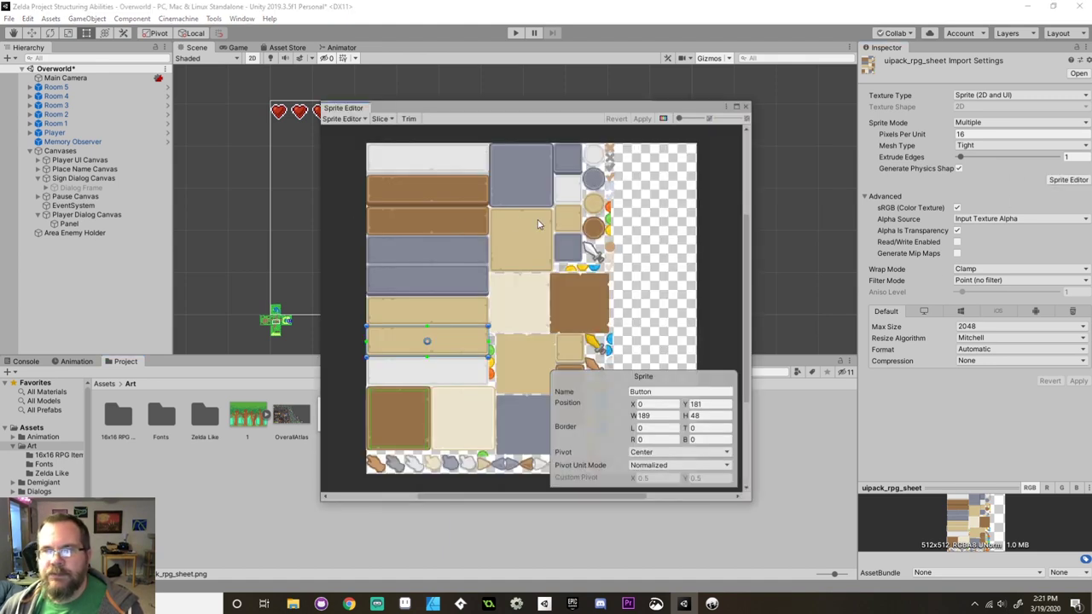
scroll(546, 253, up, 2)
scroll(503, 242, down, 2)
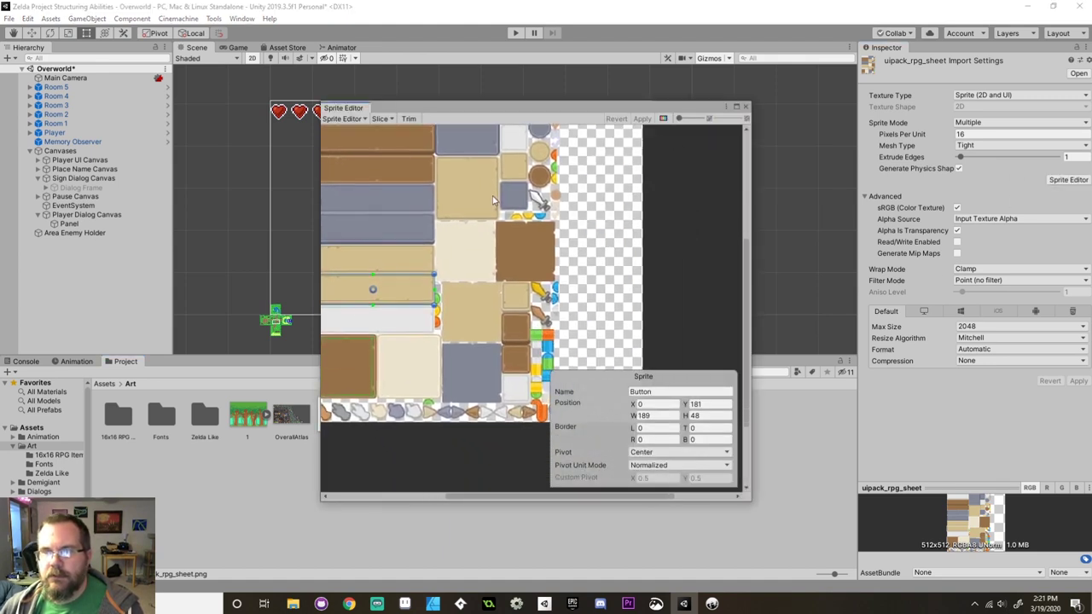
middle_drag(476, 279, 513, 253)
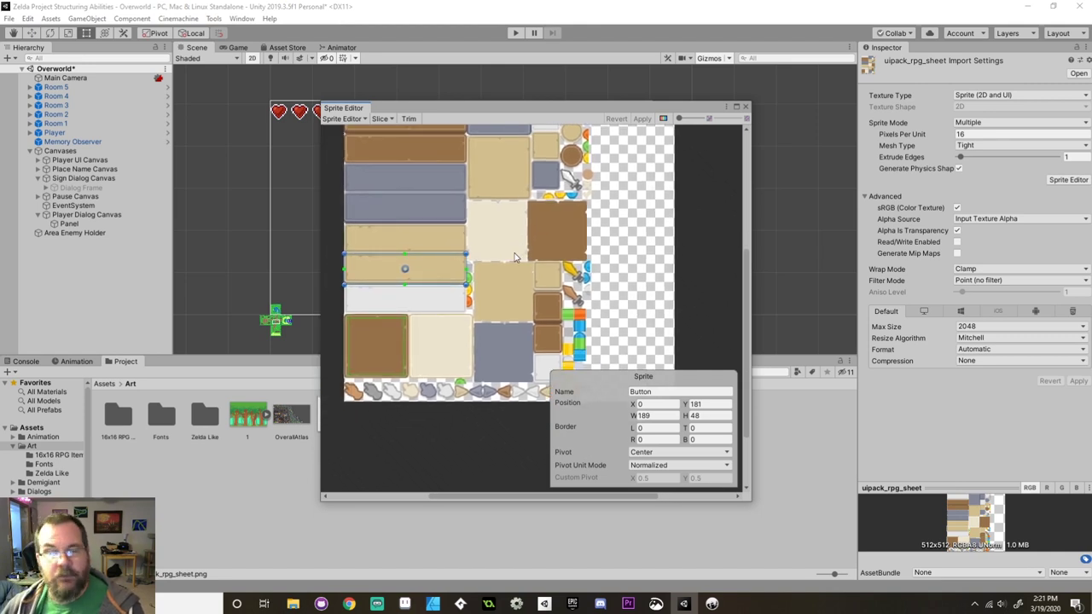
middle_drag(428, 349, 455, 332)
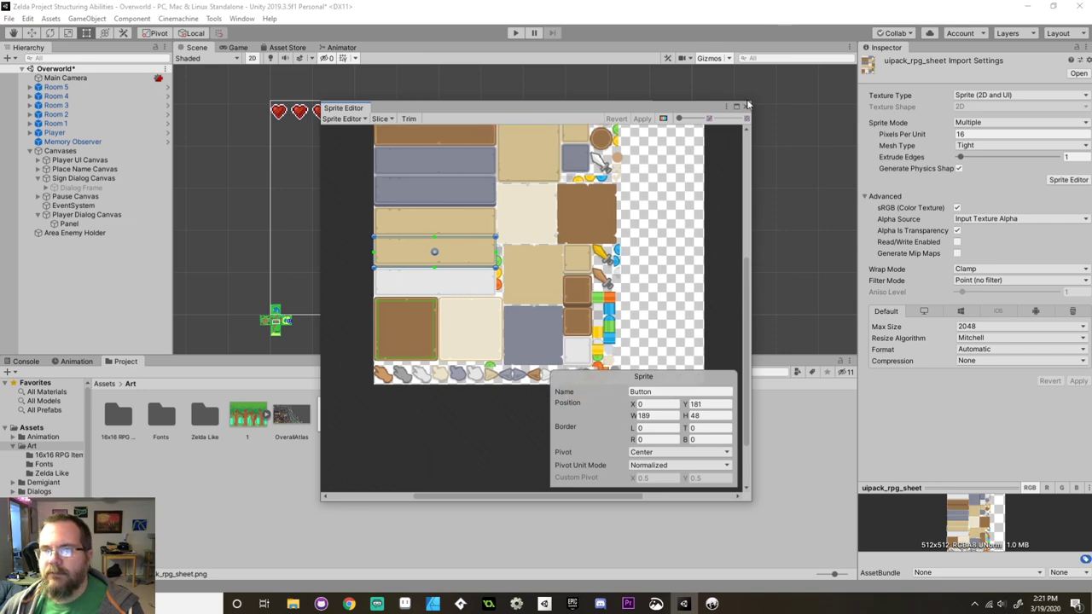
scroll(443, 326, up, 6)
middle_drag(458, 327, 398, 244)
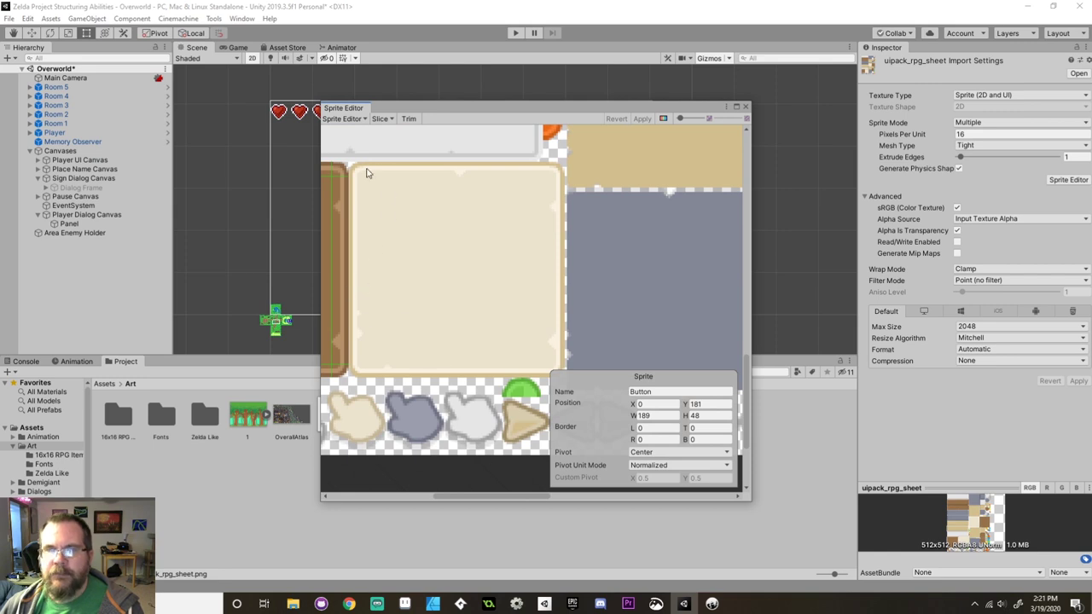
drag(348, 166, 565, 382)
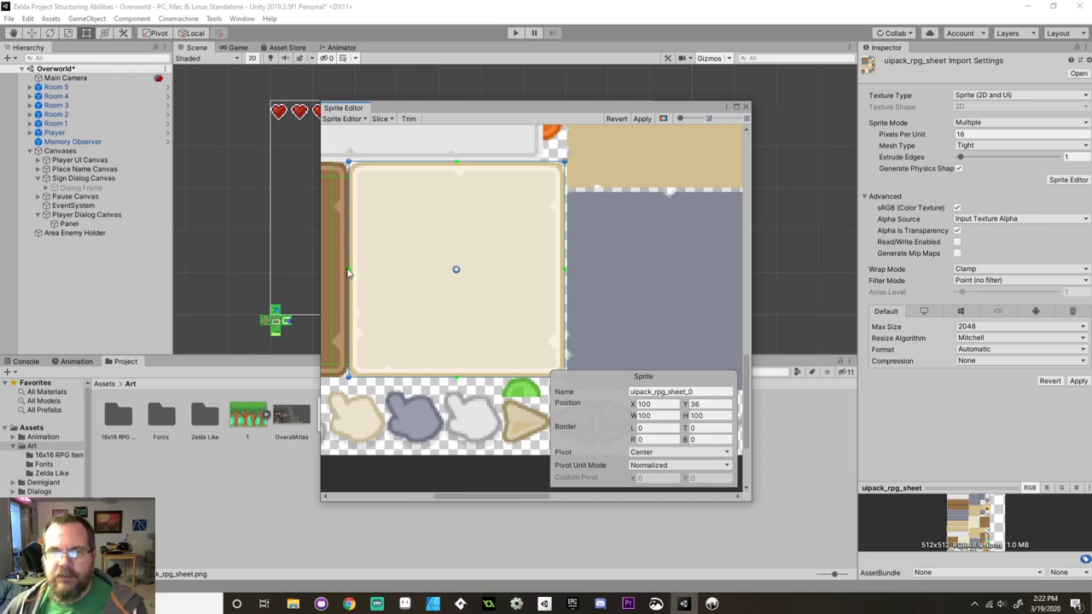
Give the cream frame sprite borders of 7 left, 7 top and 6 bottom, and pull its right edge in to a width of 92.
drag(348, 269, 363, 266)
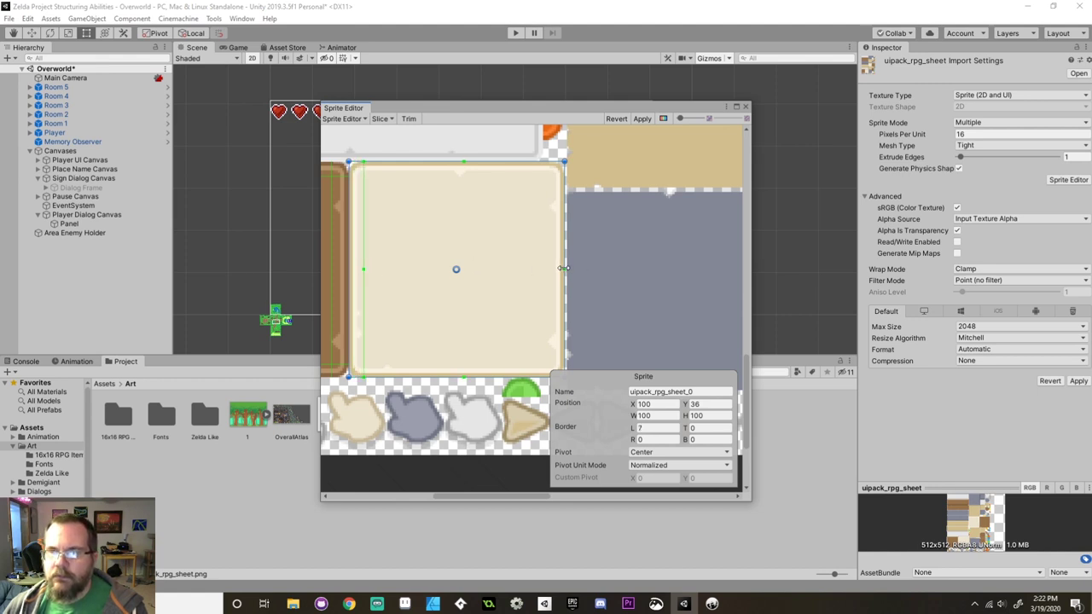
drag(564, 270, 547, 269)
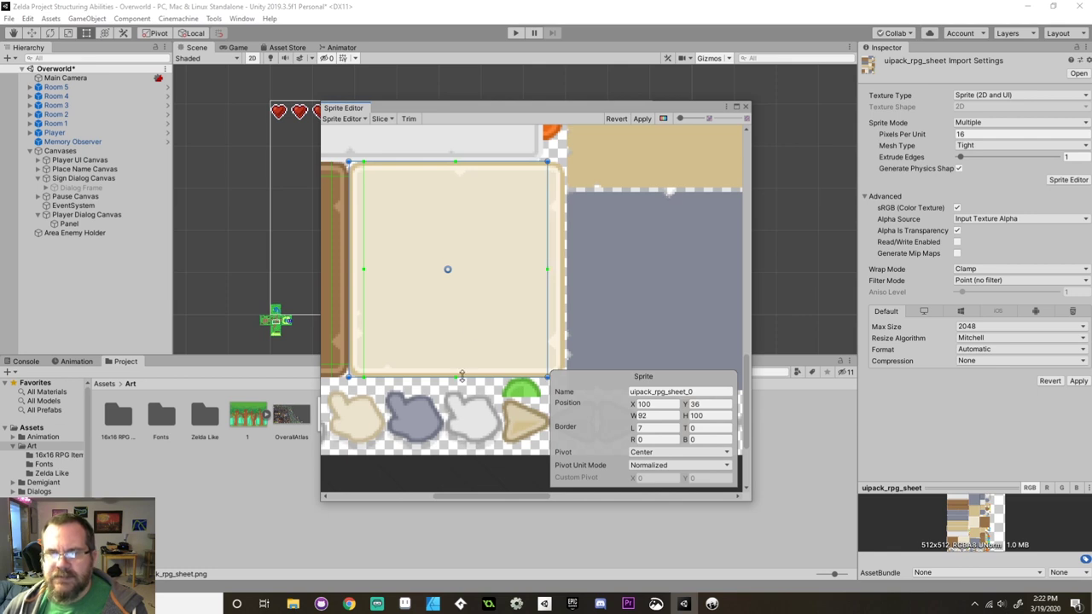
drag(456, 375, 455, 365)
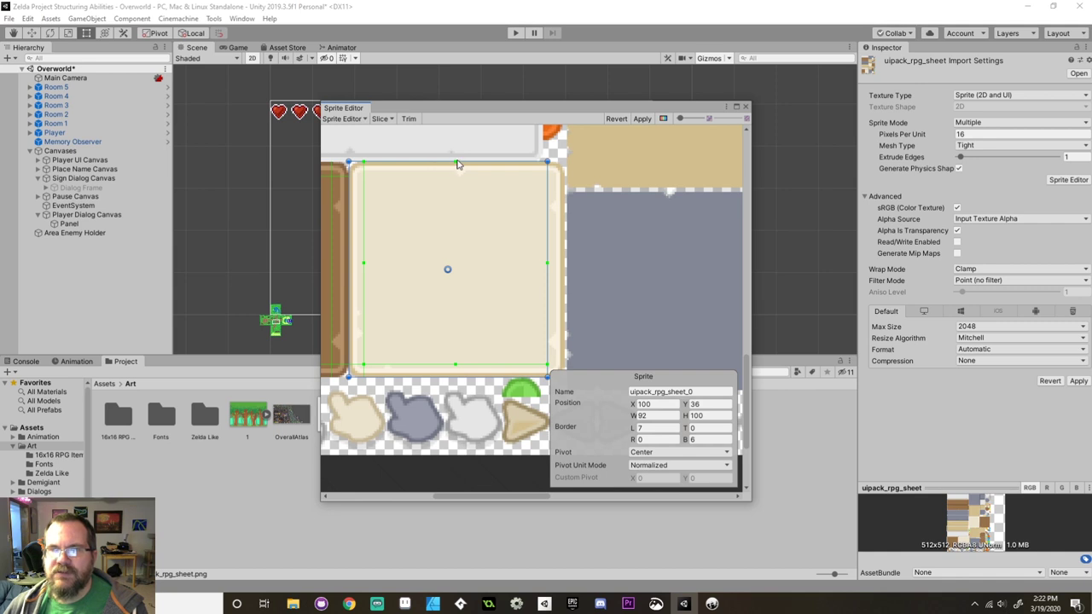
drag(455, 161, 455, 175)
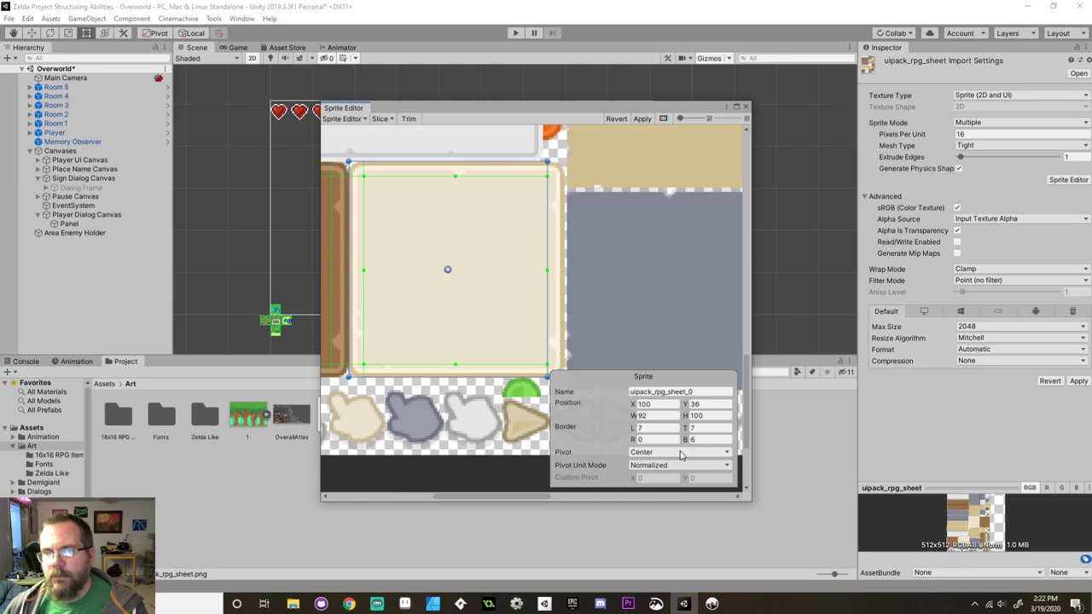
Name the new cream sprite Dialog Frame, apply the sprite sheet changes and close the Sprite Editor.
click(664, 392)
click(664, 392)
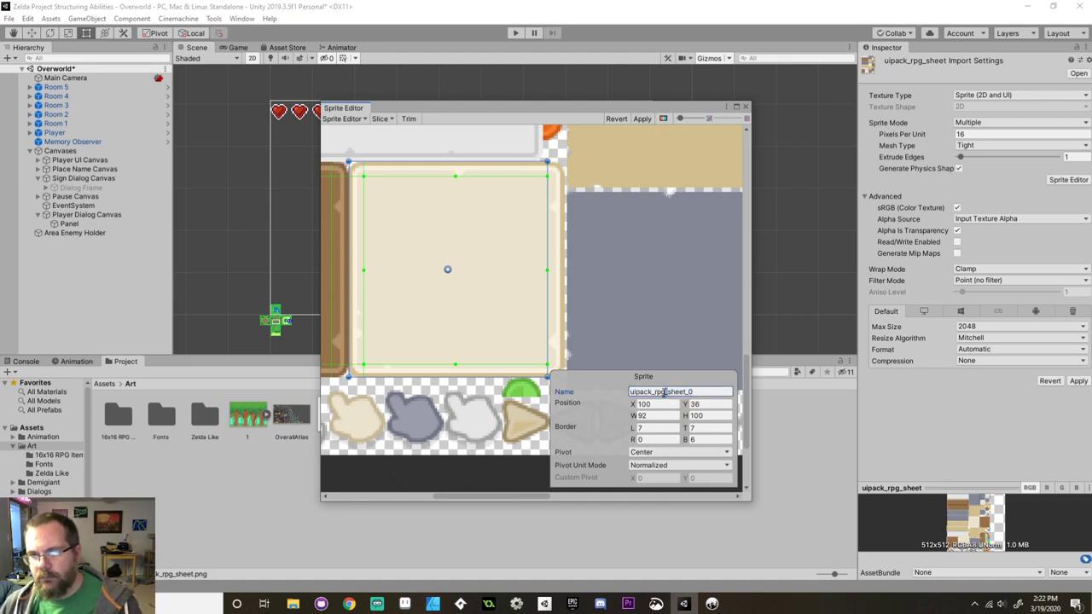
drag(713, 391, 609, 393)
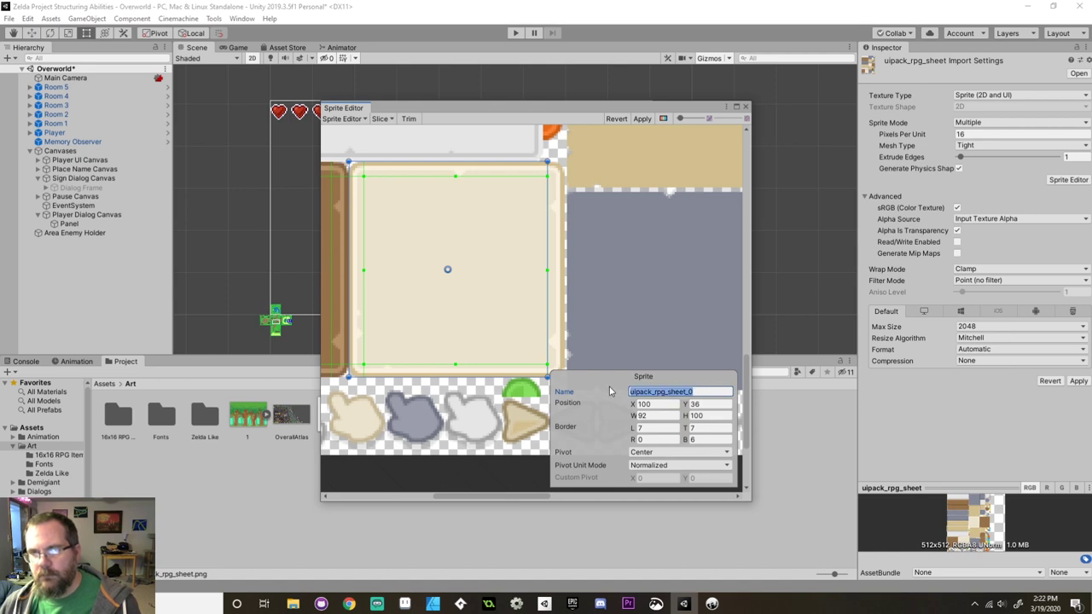
text(Dialog)
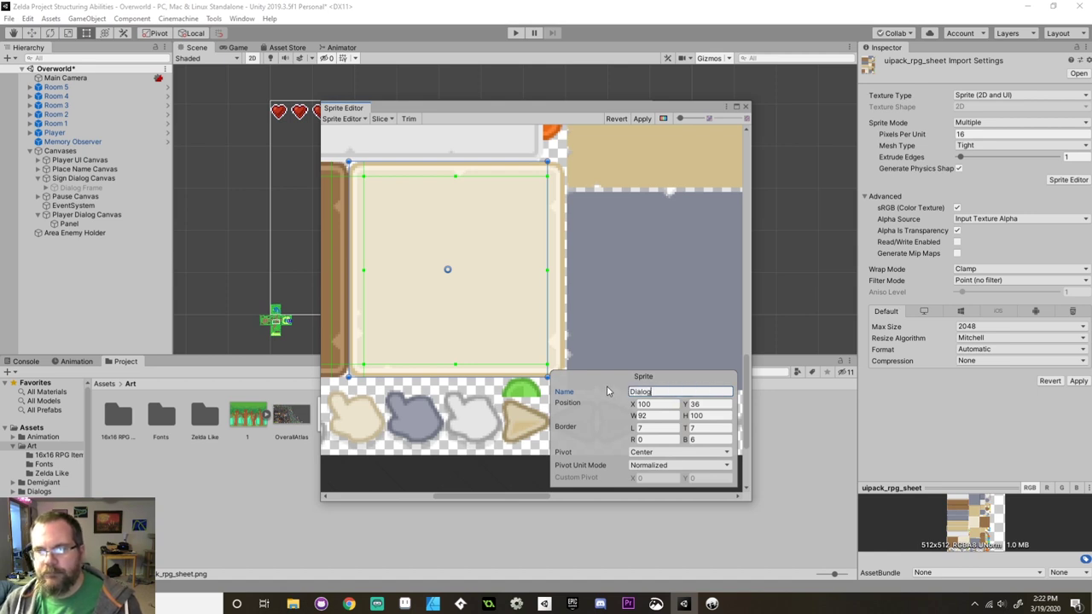
text( Frame)
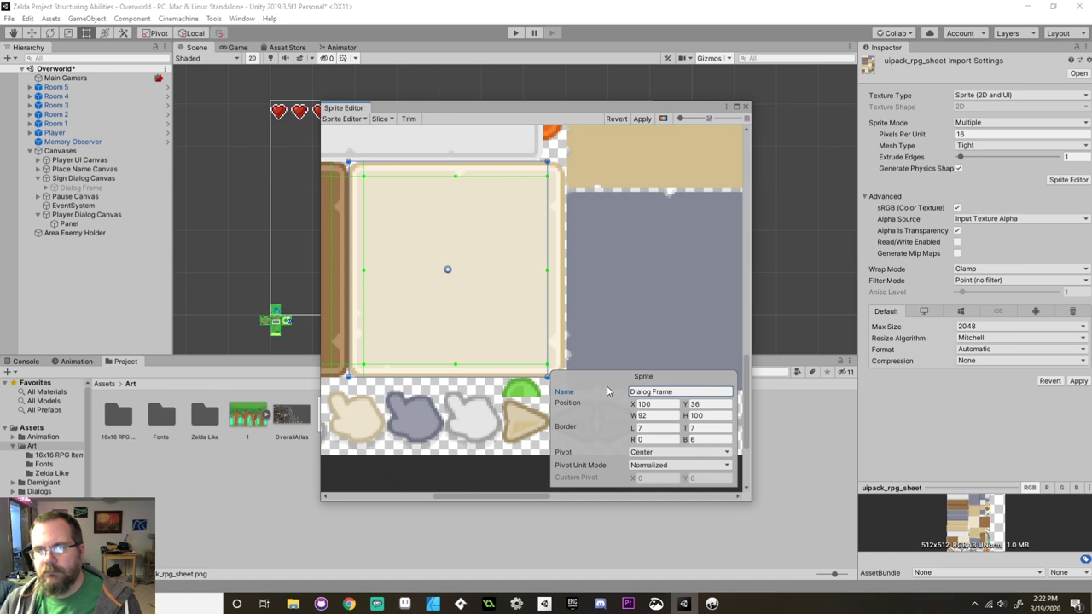
click(647, 120)
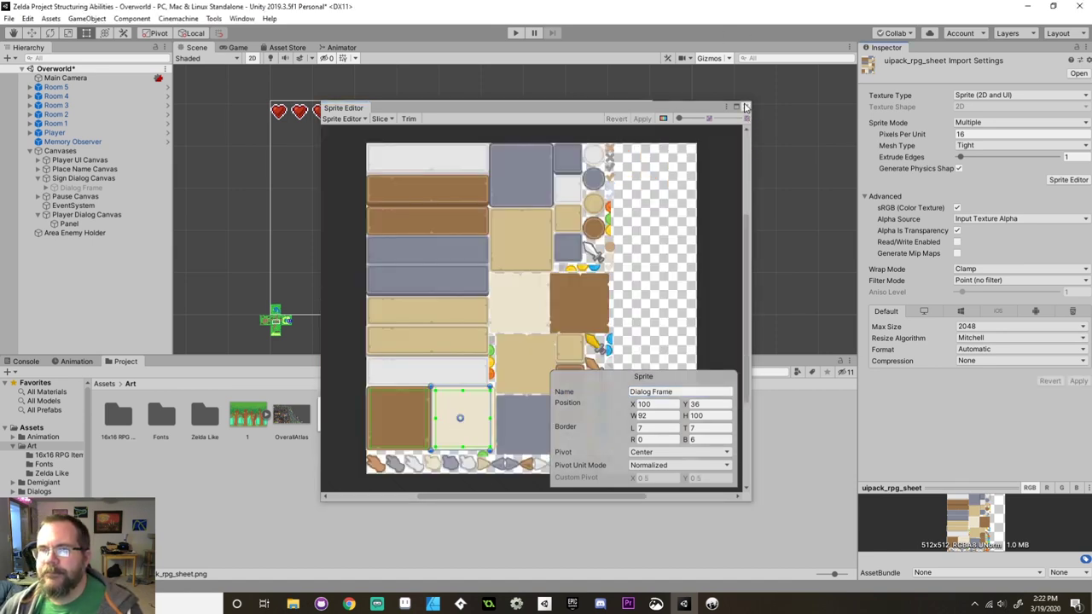
click(745, 107)
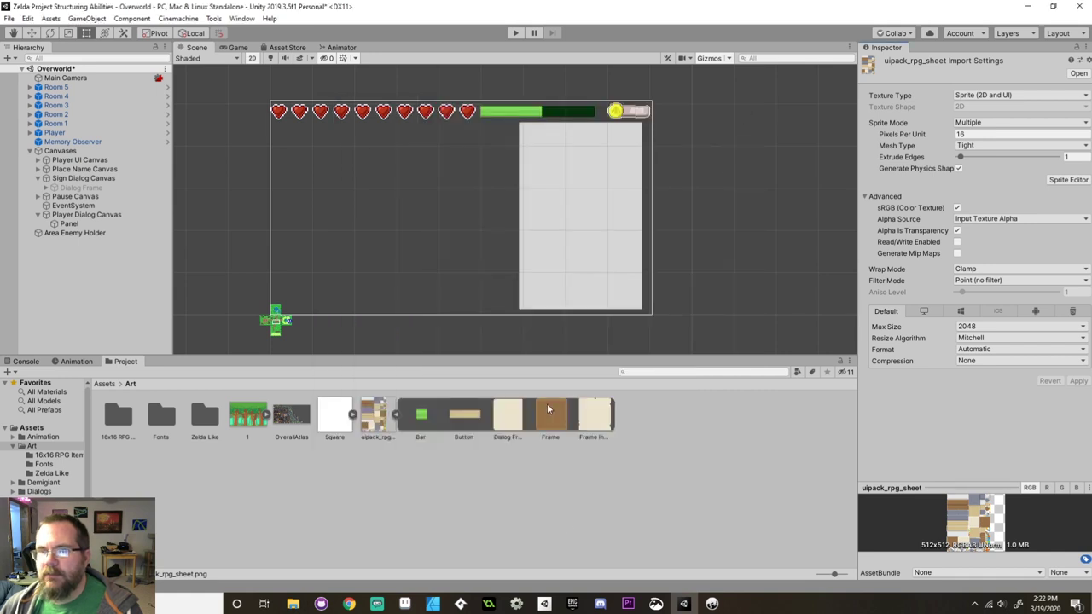
Assign the Dialog Frame sprite as the Panel's source image with the Sliced image type.
click(621, 285)
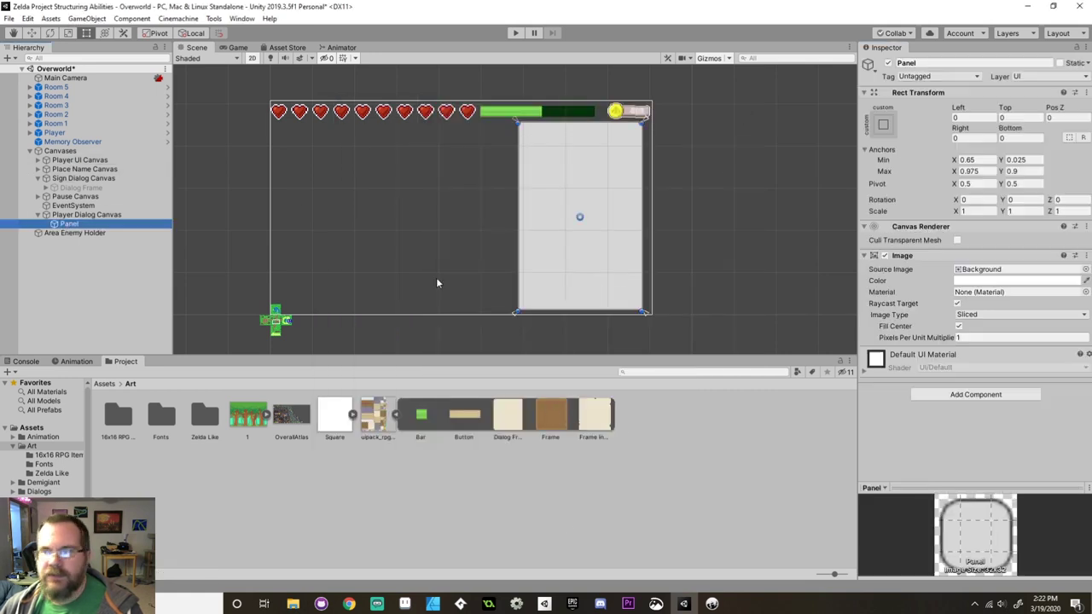
drag(512, 418, 1020, 270)
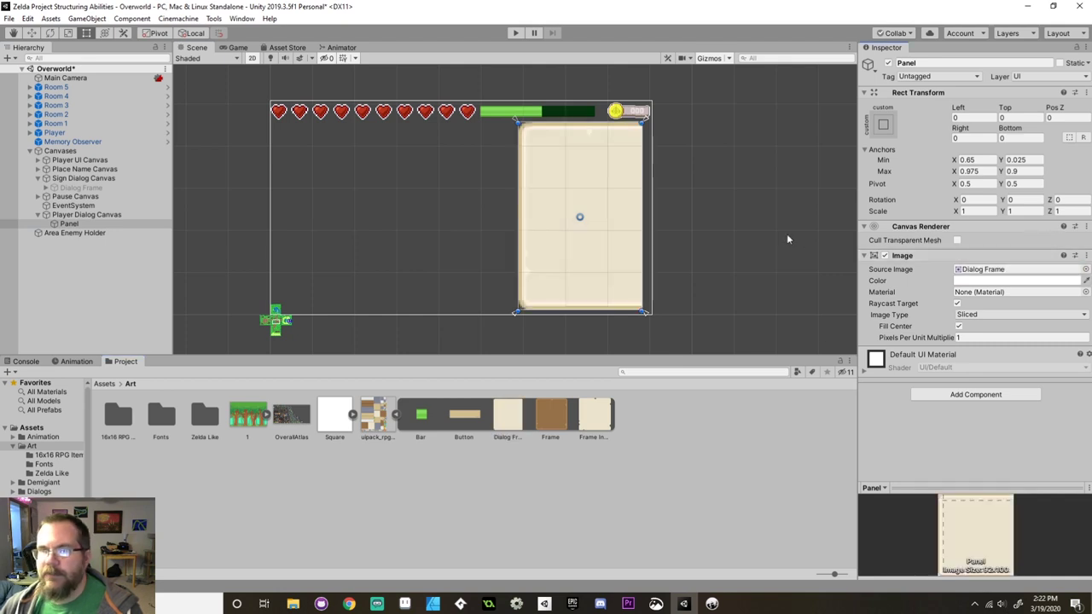
click(980, 315)
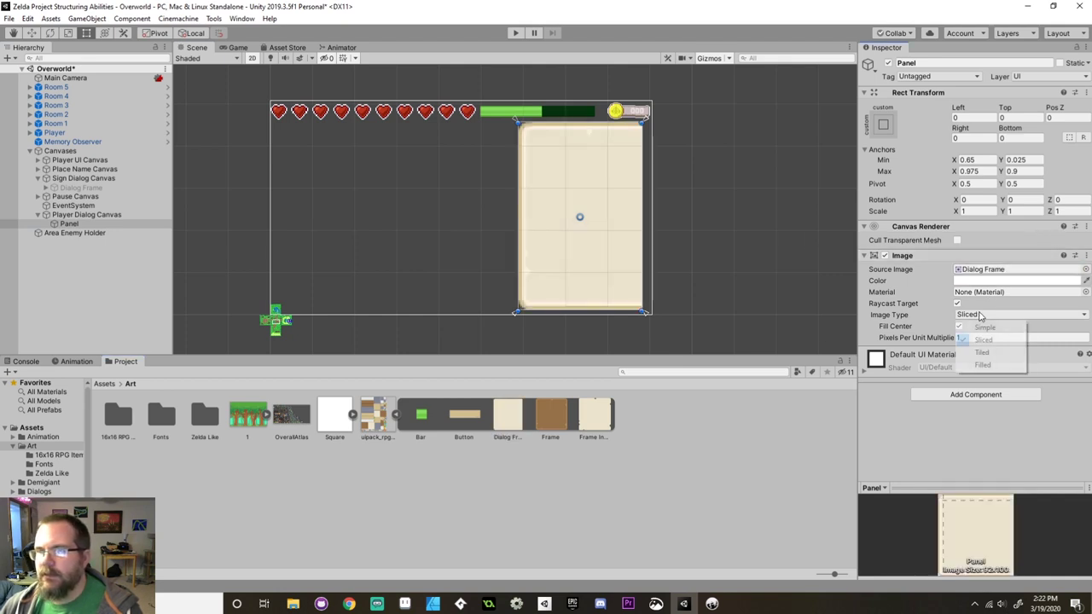
click(984, 340)
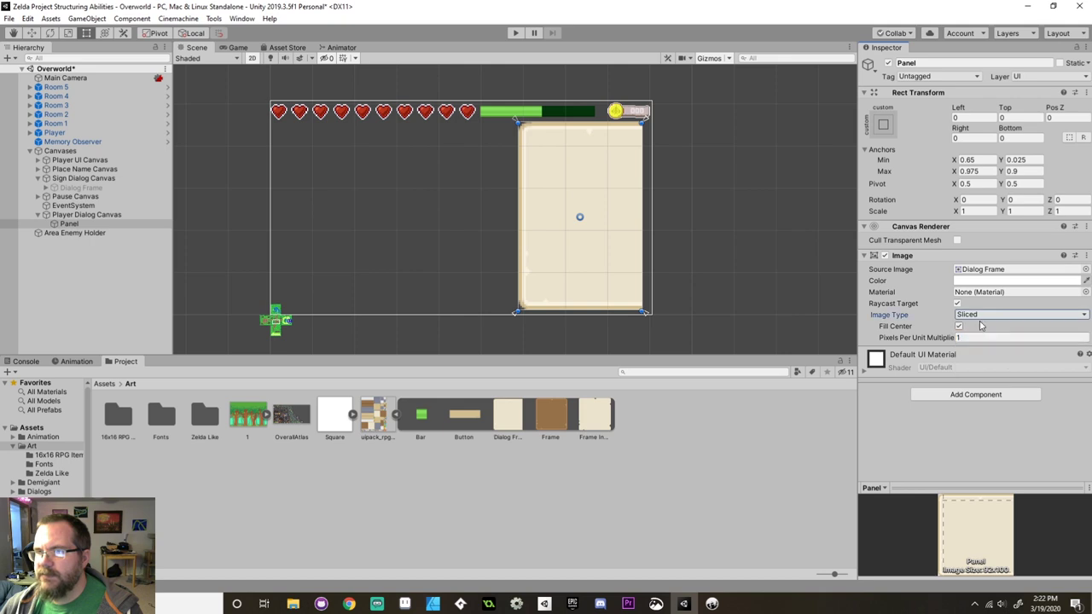
mouse_move(639, 180)
mouse_down()
mouse_move(818, 186)
mouse_move(643, 191)
mouse_up()
Widen the Dialog Frame sprite to 100 with a right border of 8, apply it, and preview the panel in the Game view.
click(373, 418)
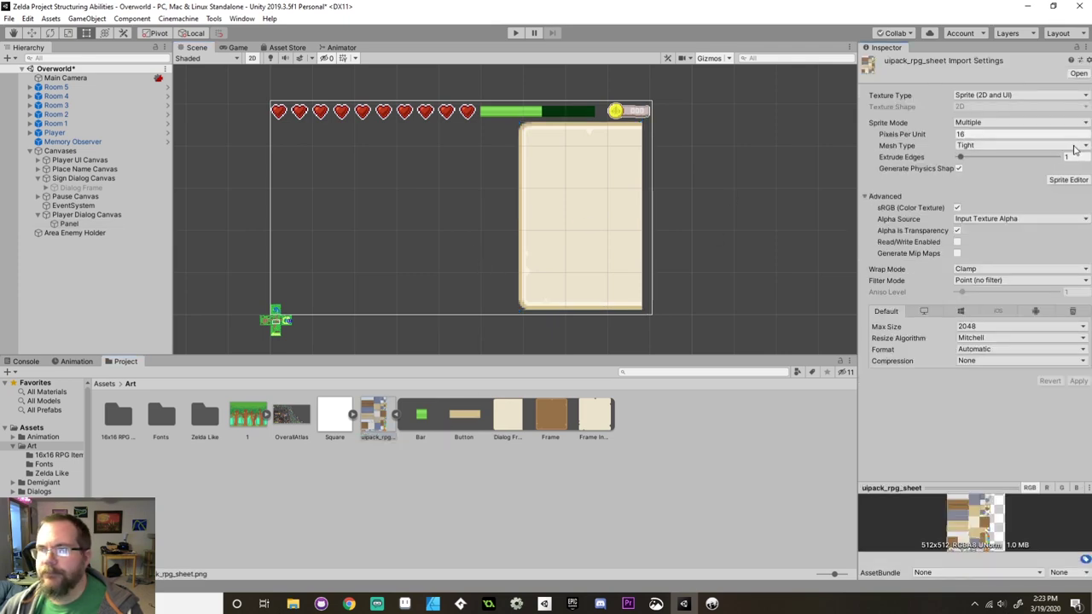
click(1066, 180)
scroll(515, 349, up, 10)
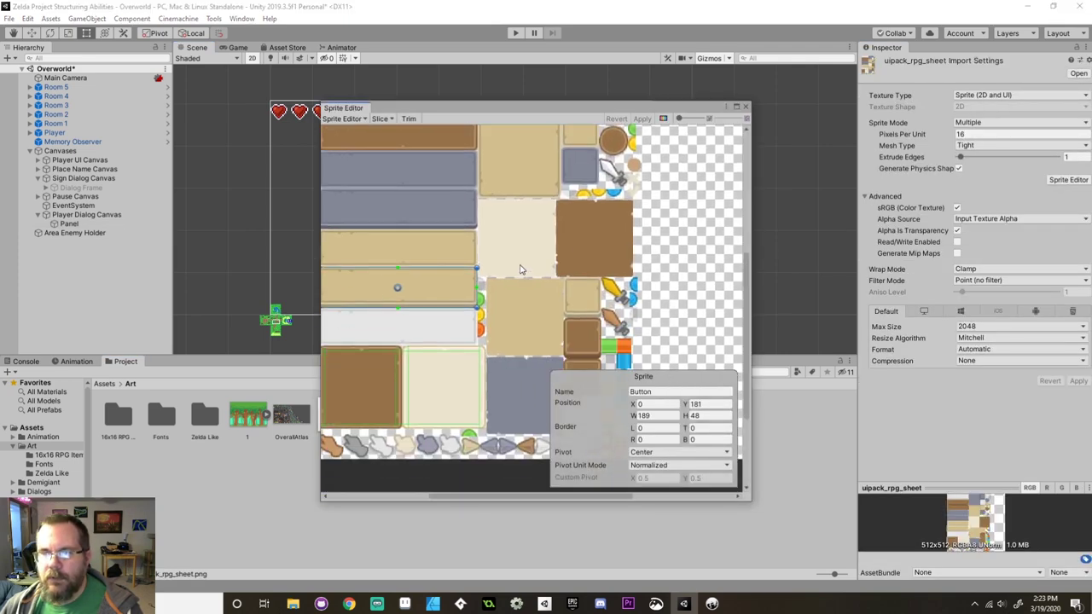
middle_drag(446, 365, 521, 293)
click(529, 292)
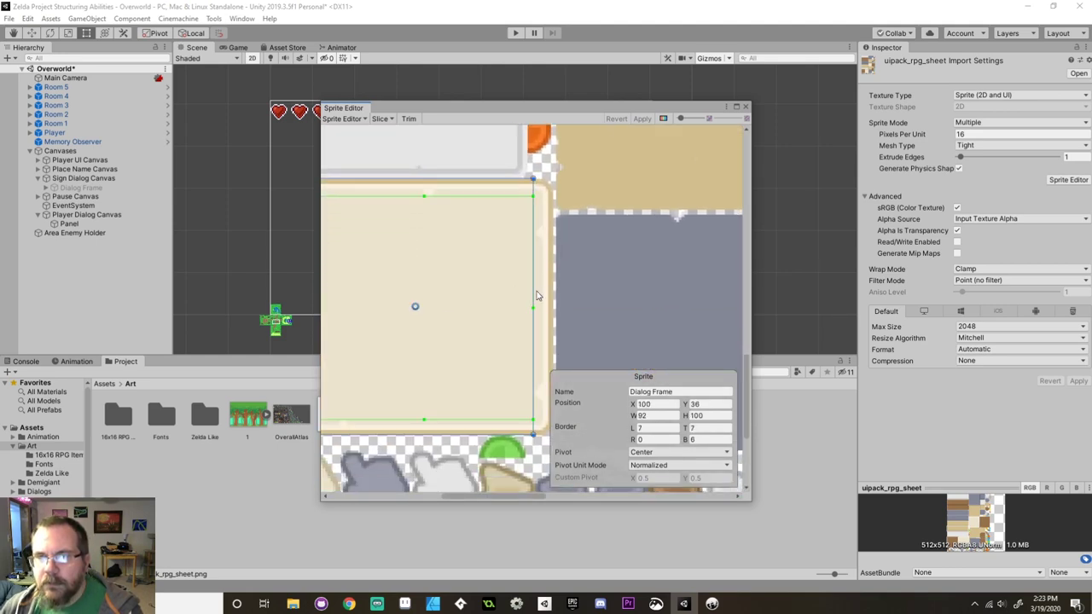
drag(533, 177, 554, 178)
drag(553, 308, 534, 308)
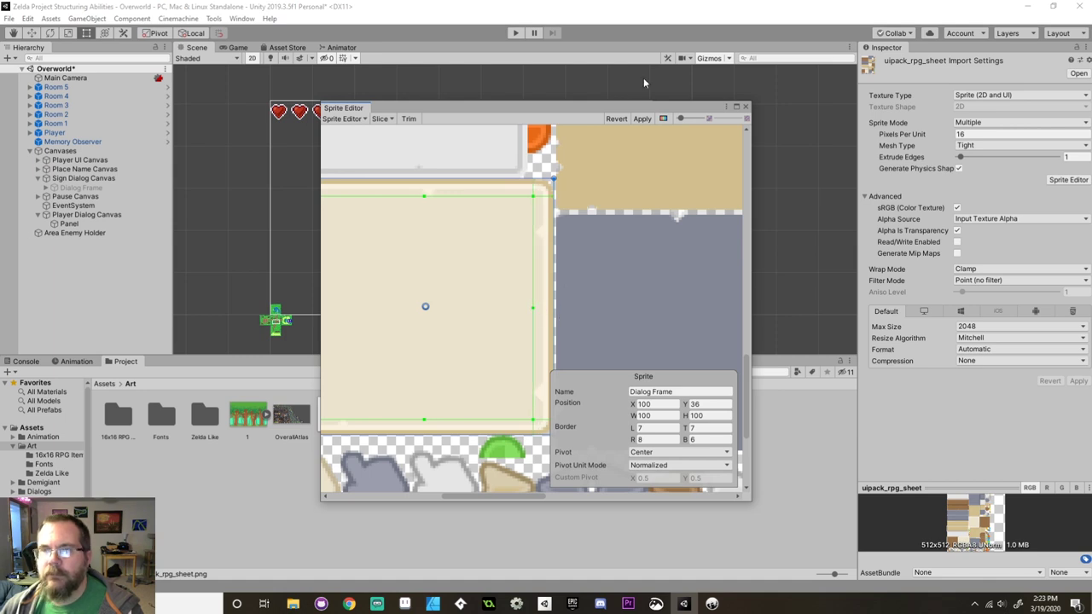
click(641, 118)
click(746, 108)
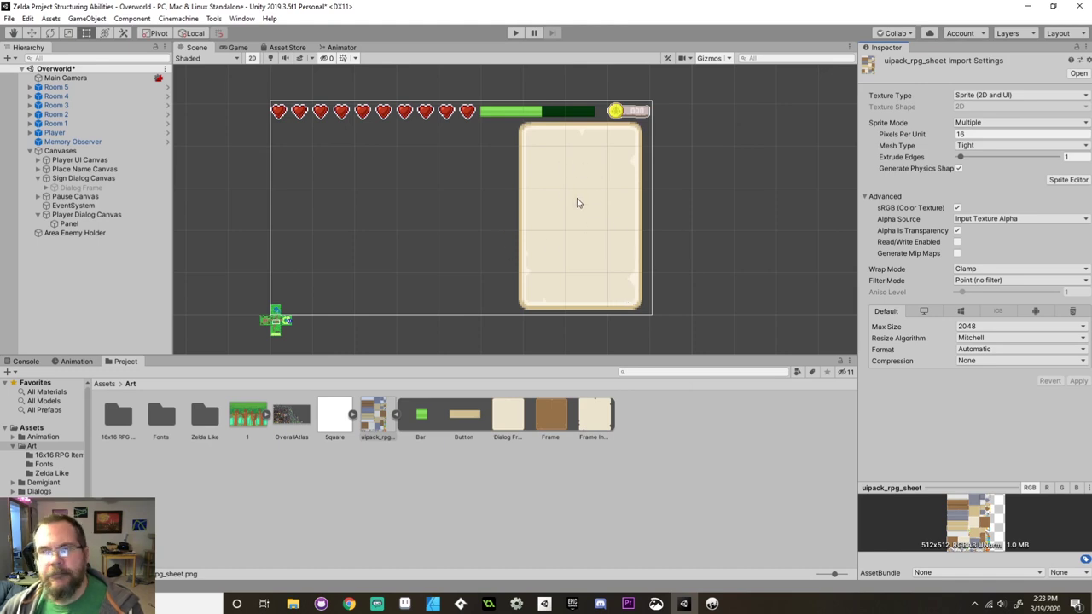
click(237, 48)
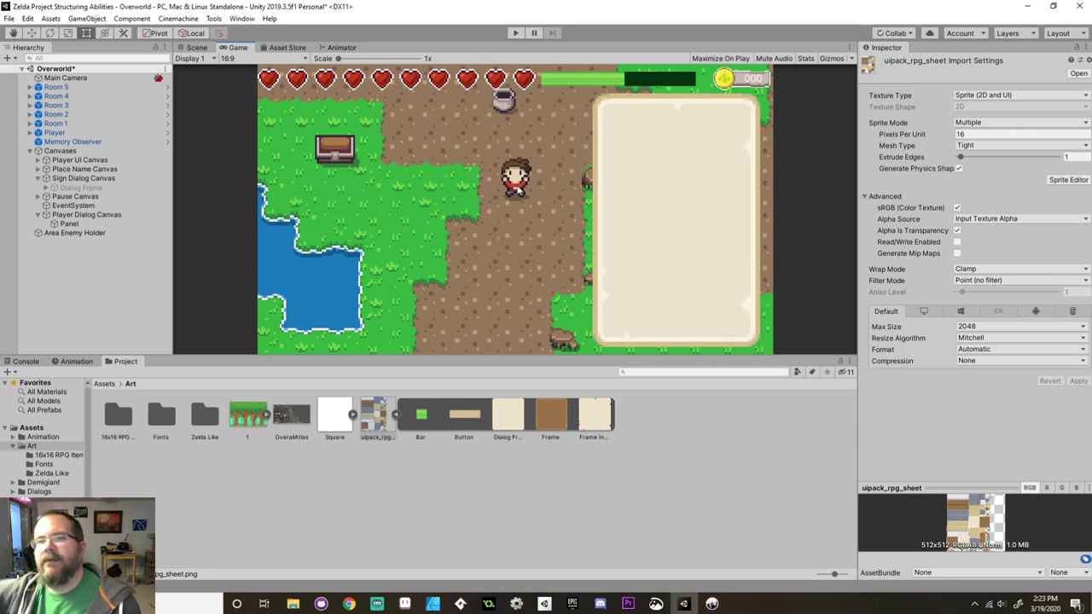
Play-test the scene by walking the character up and down, and end play mode.
click(515, 33)
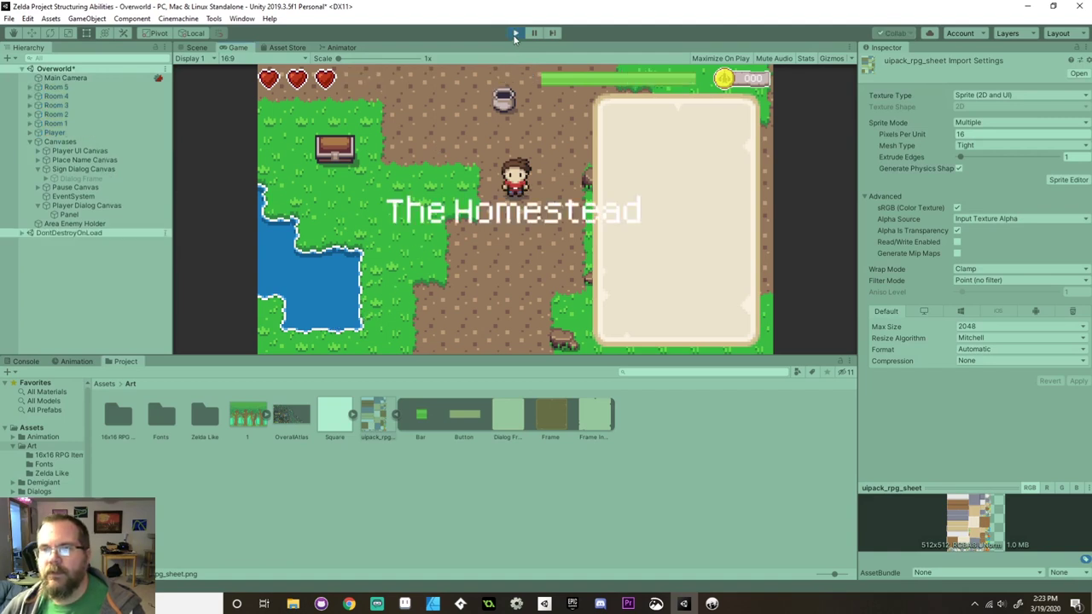
key(Up)
key(Down)
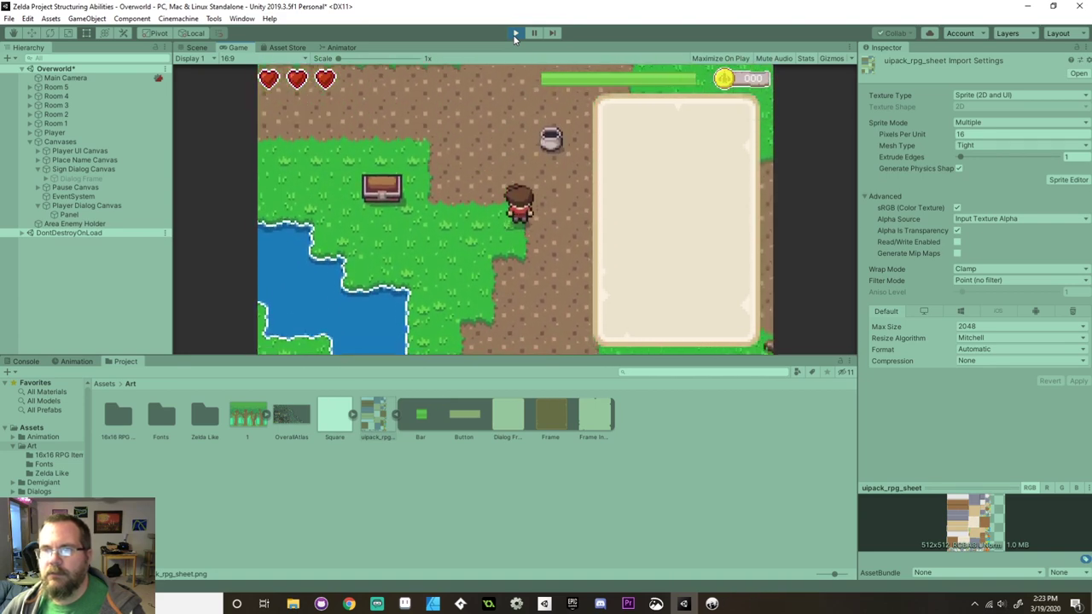
key(ctrl+p)
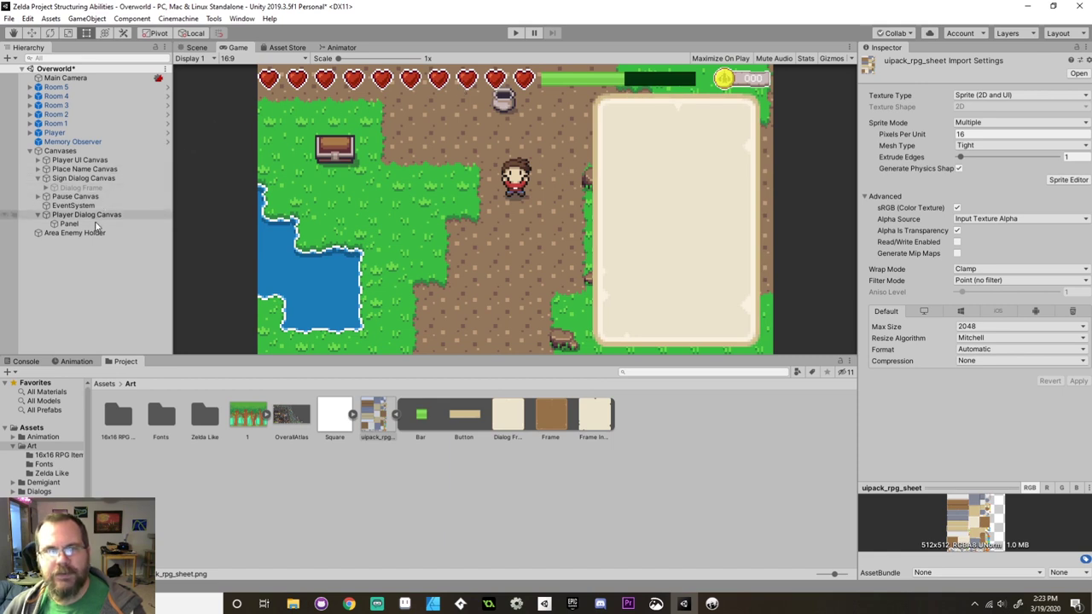
Rename the Panel under Player Dialog Canvas as DialogPanel, with the Scene view shown.
click(68, 224)
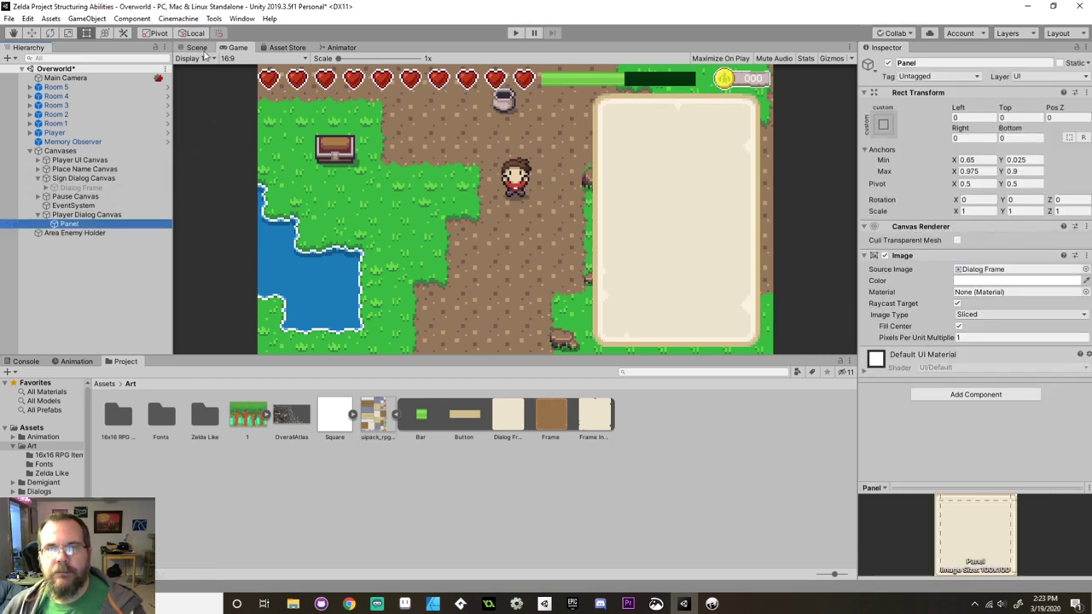
click(196, 46)
click(66, 224)
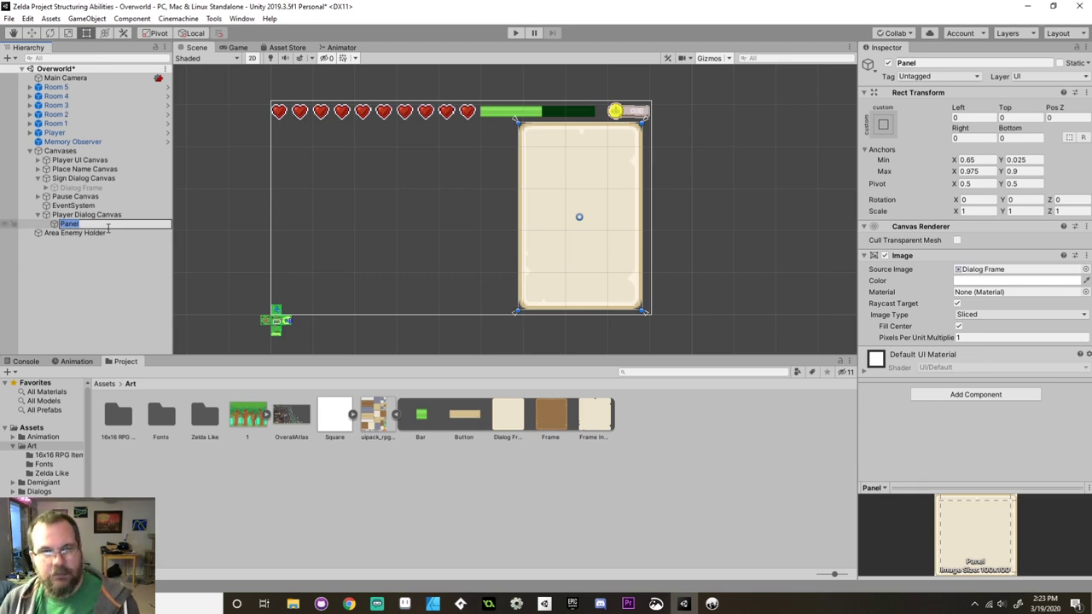
text(DialogPanel)
key(Return)
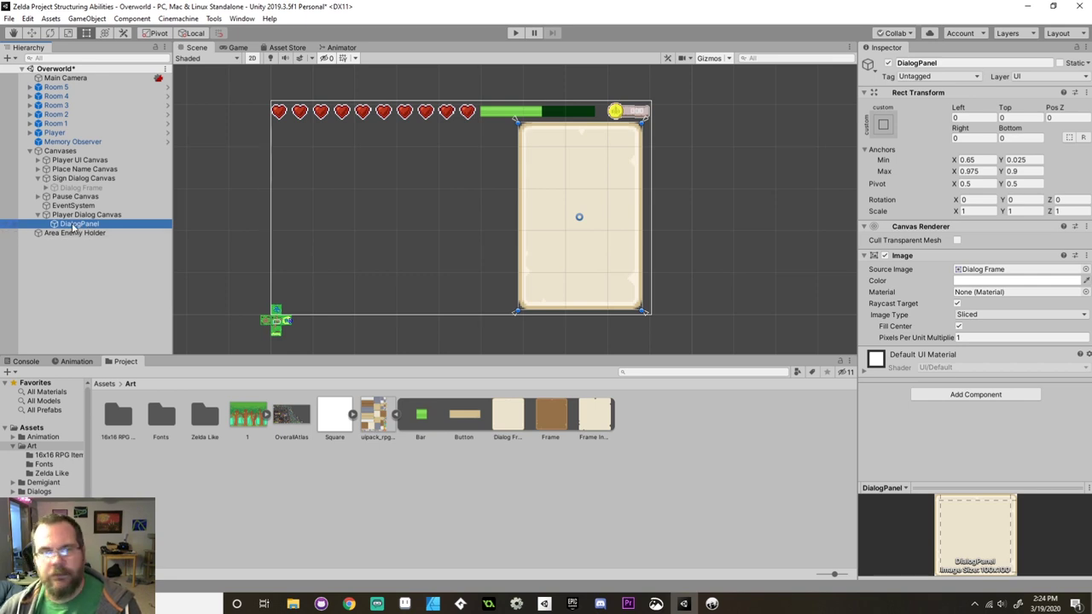
Add a UI Scroll View as a child of DialogPanel.
right_click(73, 227)
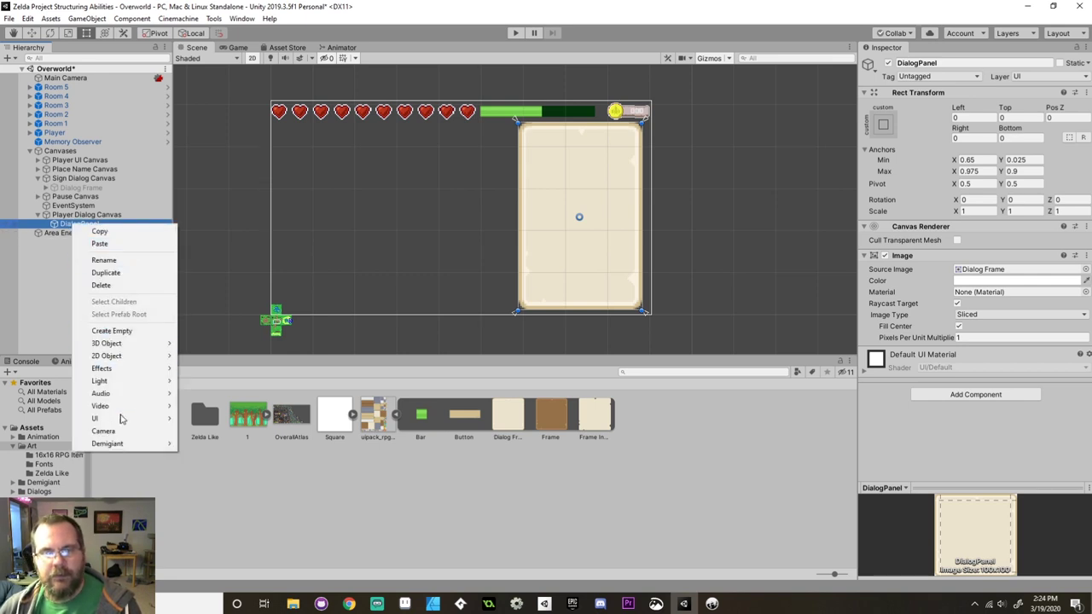
mouse_move(147, 422)
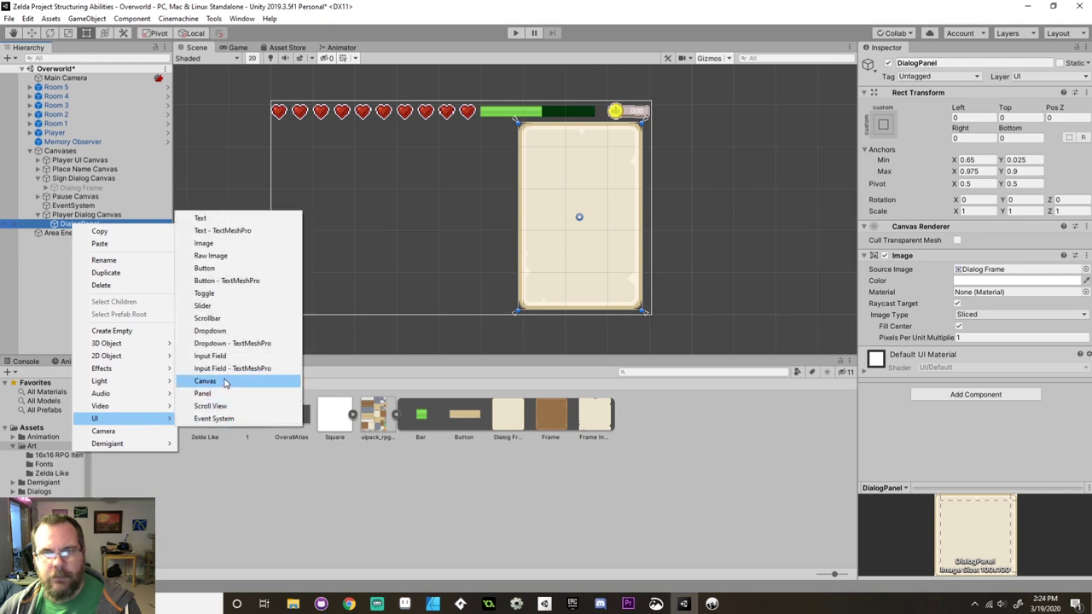
click(226, 408)
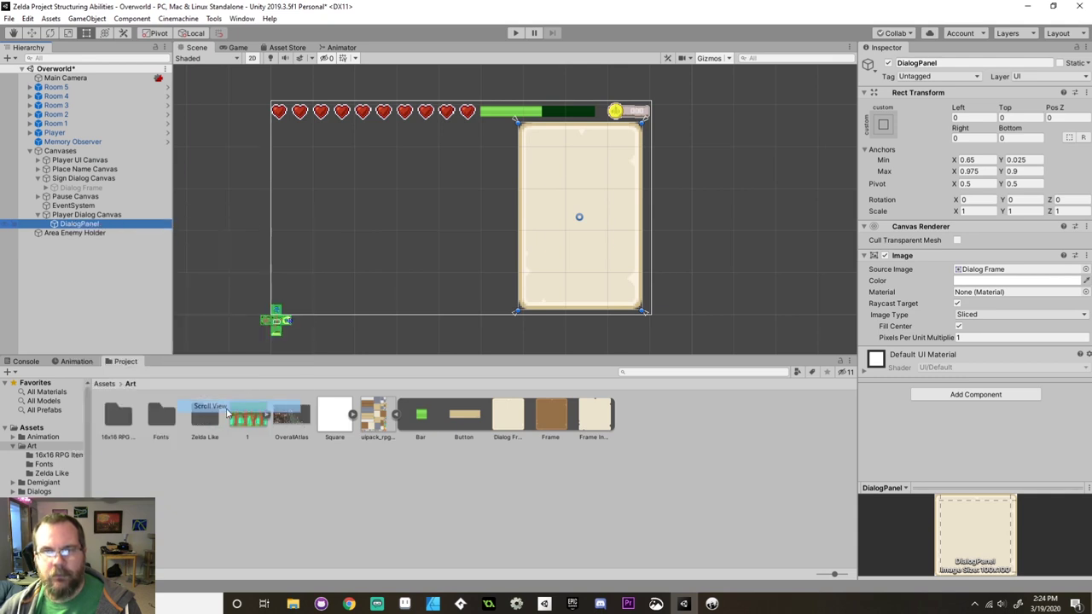
middle_drag(620, 216, 527, 244)
scroll(526, 244, up, 5)
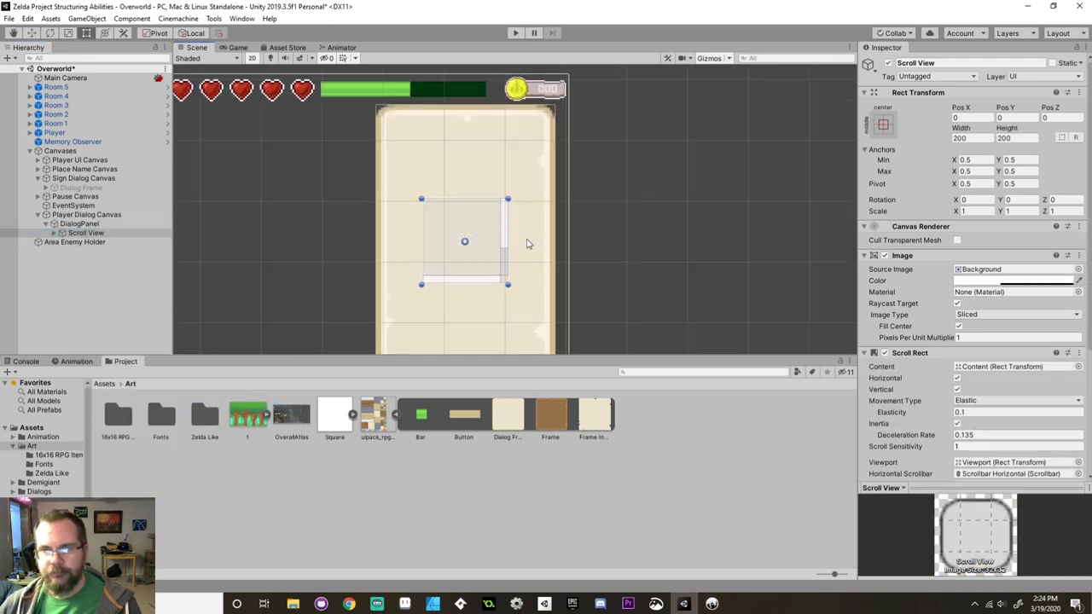
Rename the Scroll View under DialogPanel as DialogScroll.
click(79, 229)
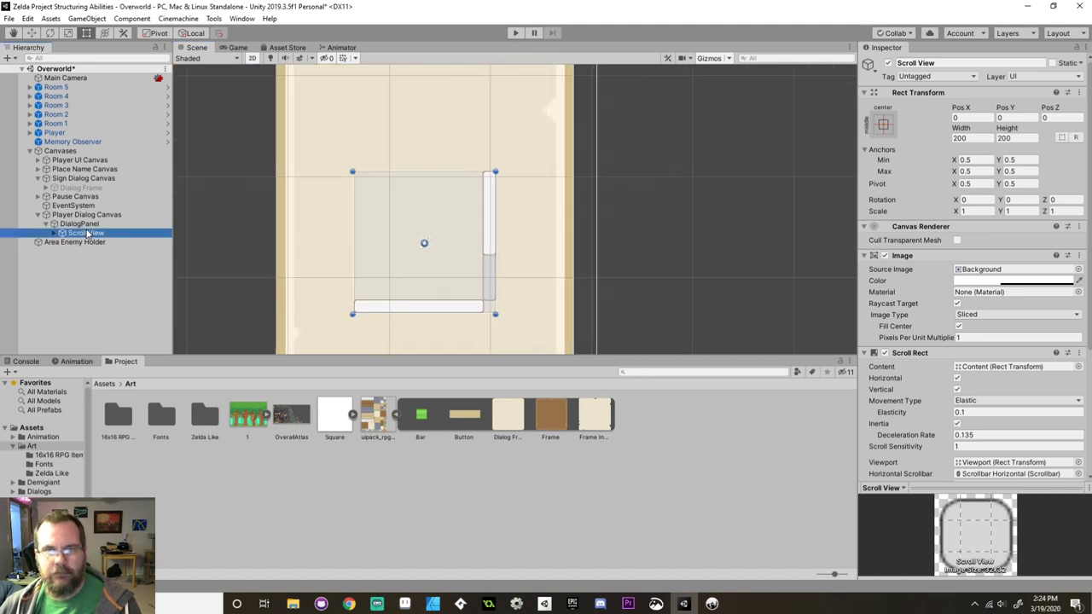
click(90, 232)
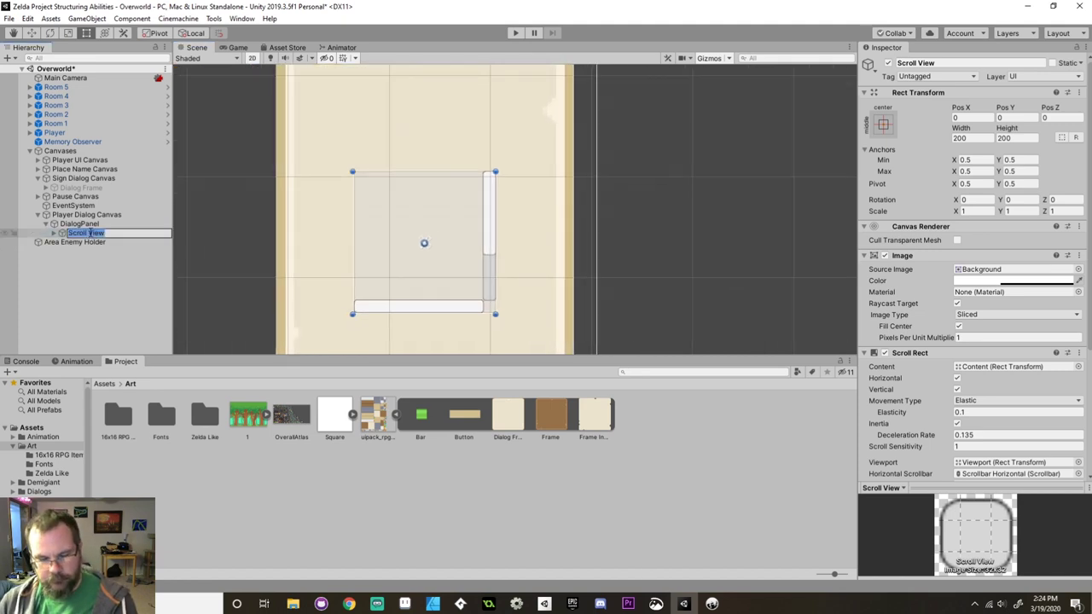
text(DialogScr)
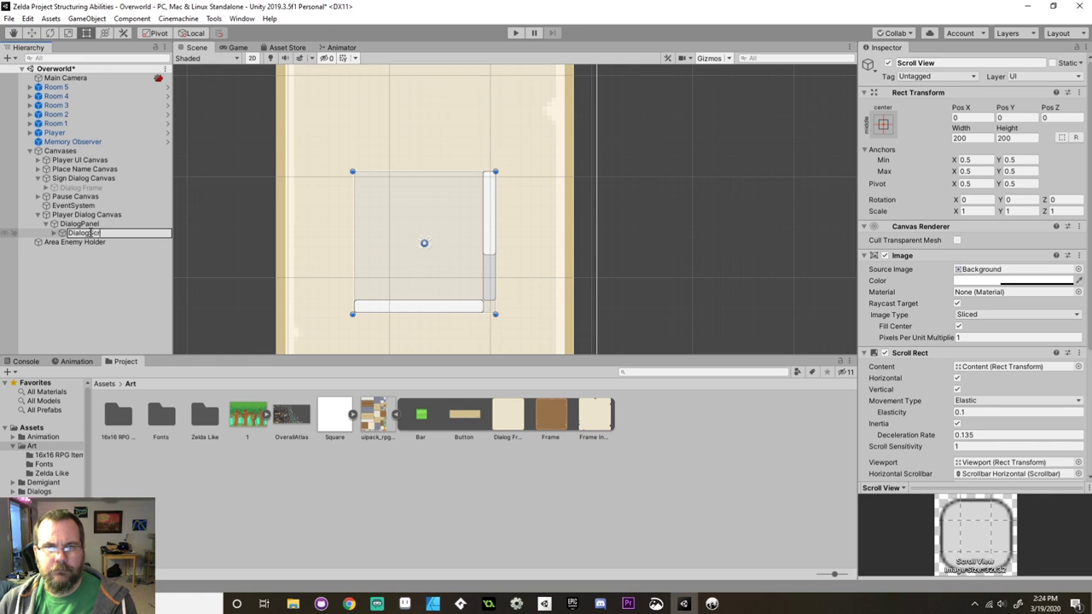
text(oll)
key(Return)
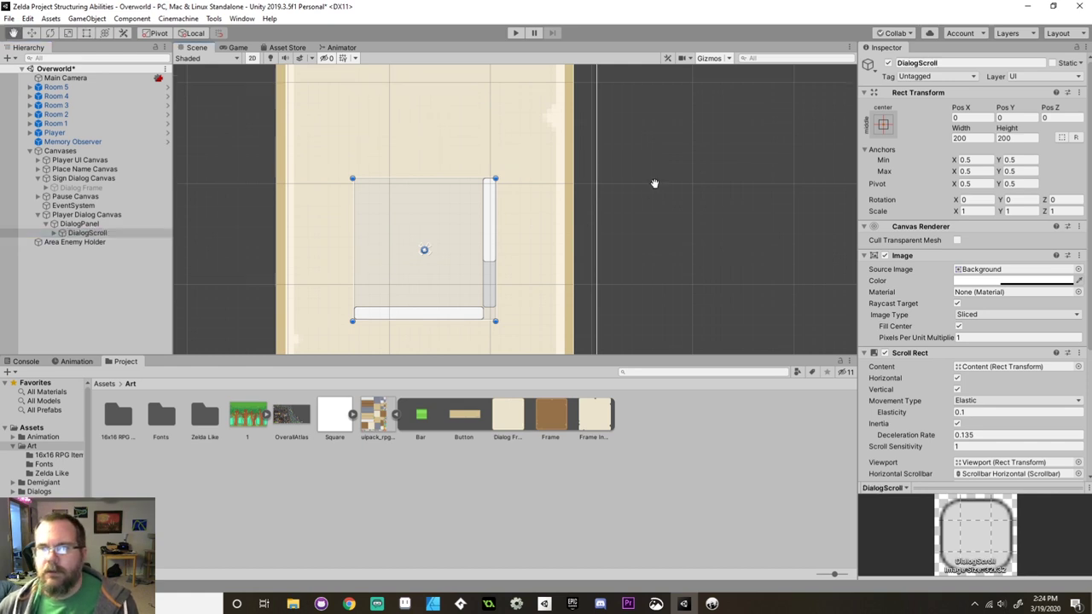
Spread DialogScroll's anchors over the panel's upper part, to about 0.12, 0.42 minimum and 0.89, 0.92 maximum.
scroll(653, 194, up, 1)
scroll(652, 194, down, 1)
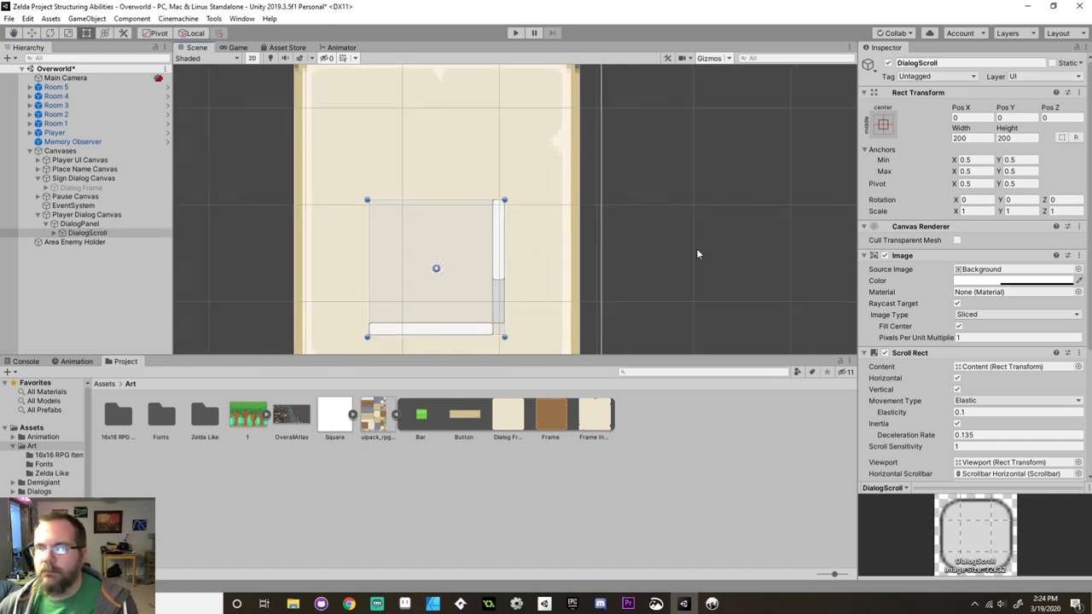
drag(437, 268, 552, 88)
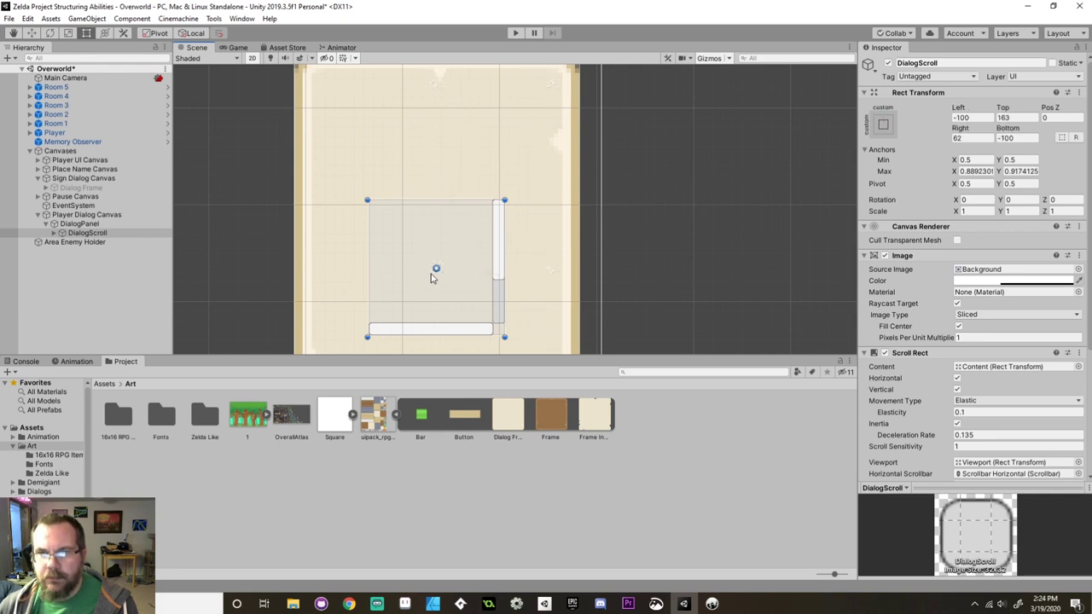
drag(434, 275, 325, 311)
middle_drag(536, 276, 514, 151)
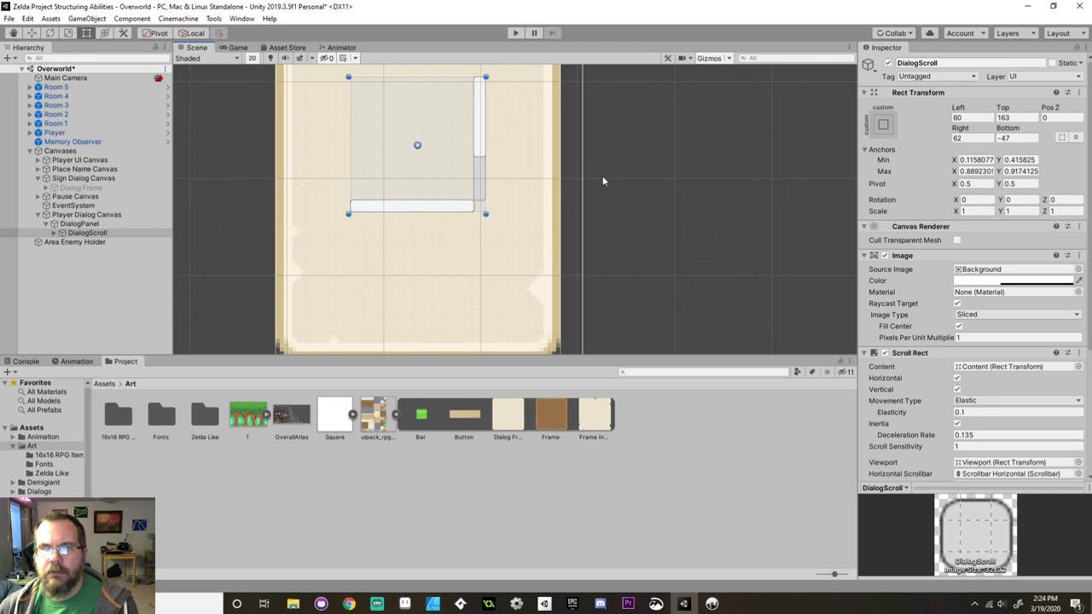
scroll(597, 184, down, 1)
middle_drag(589, 195, 571, 268)
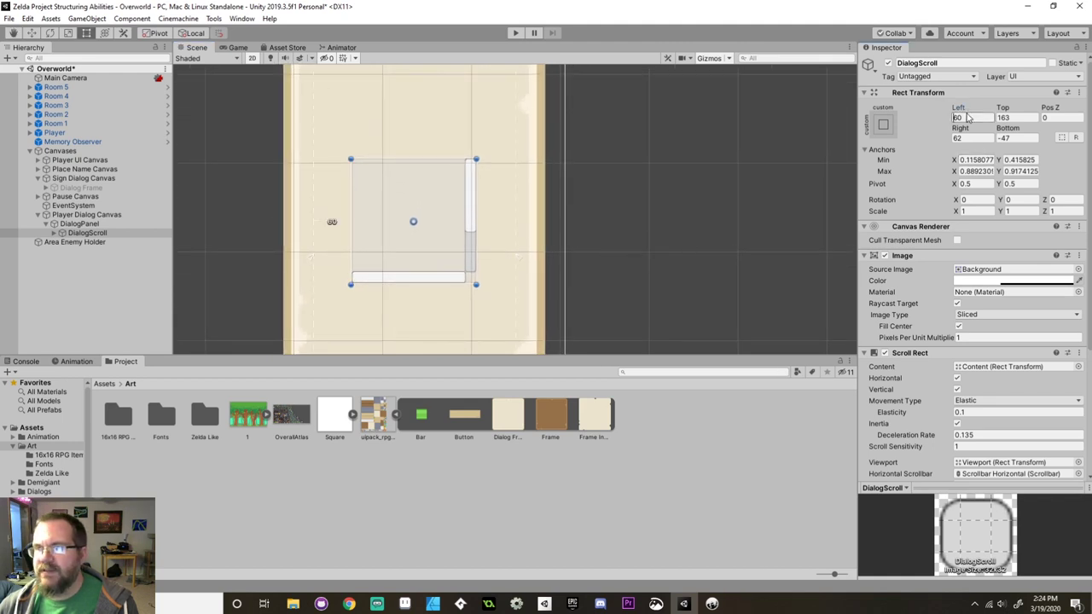
Set DialogScroll's anchors to minimum X 0.1, Y 0.4 and maximum X 0.9, Y 0.9.
click(966, 115)
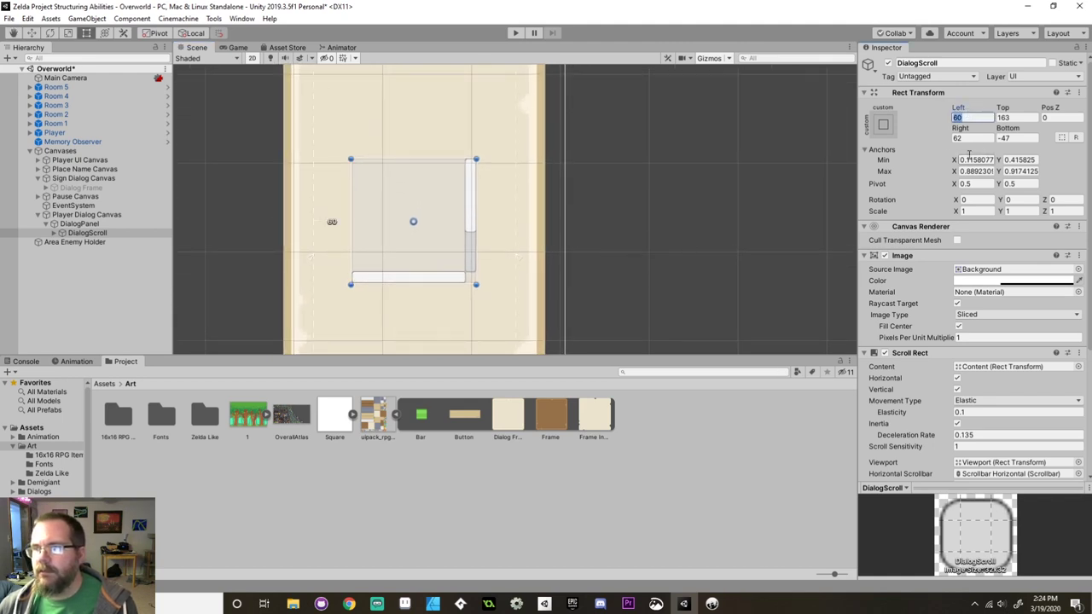
click(977, 159)
text(0.1)
key(Tab)
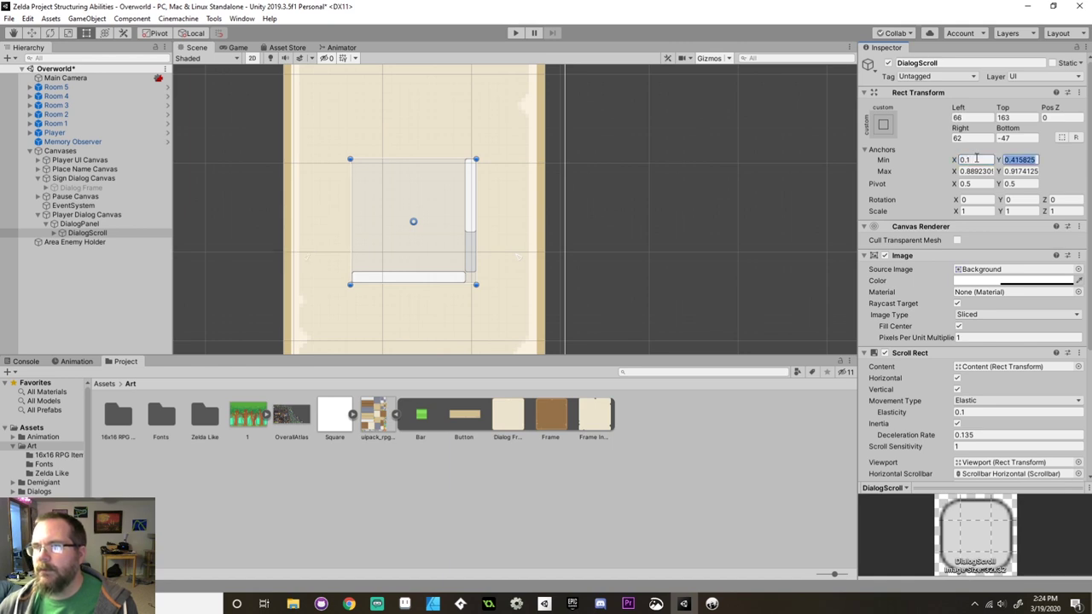
text(0.4)
key(Tab)
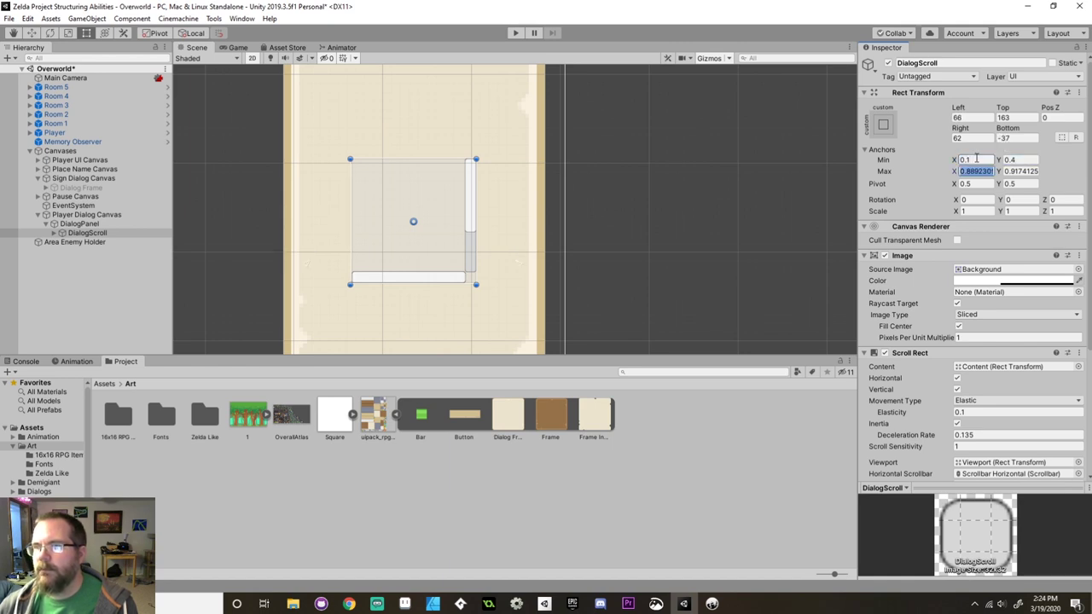
text(0.9)
key(Tab)
text(0.9)
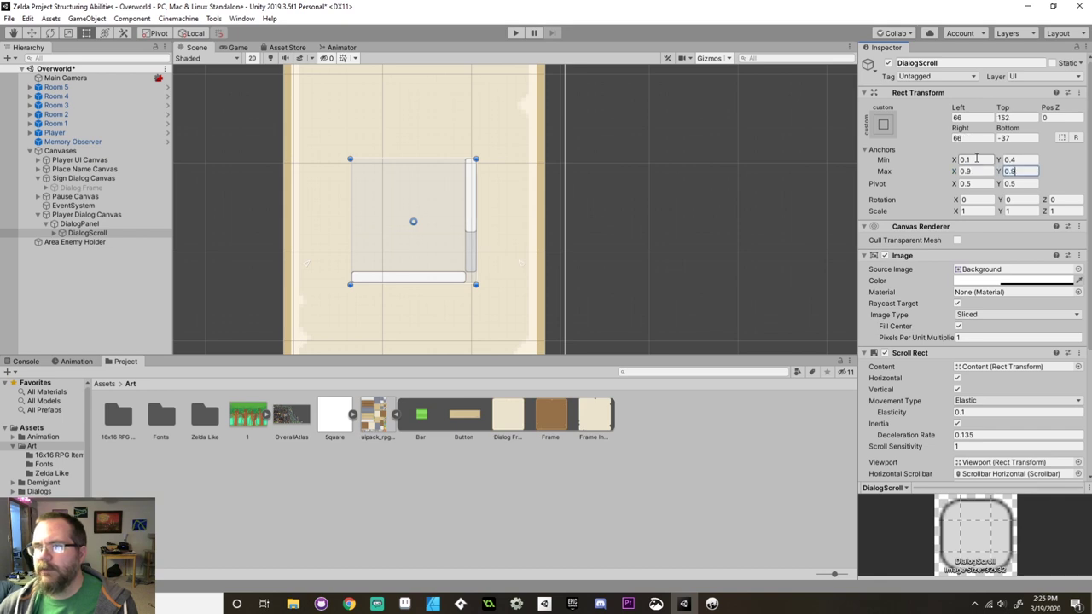
Set DialogScroll's left, top, right and bottom offsets to 0 and check the layout in the Game view.
click(974, 118)
text(0)
key(Tab)
text(0)
key(Tab)
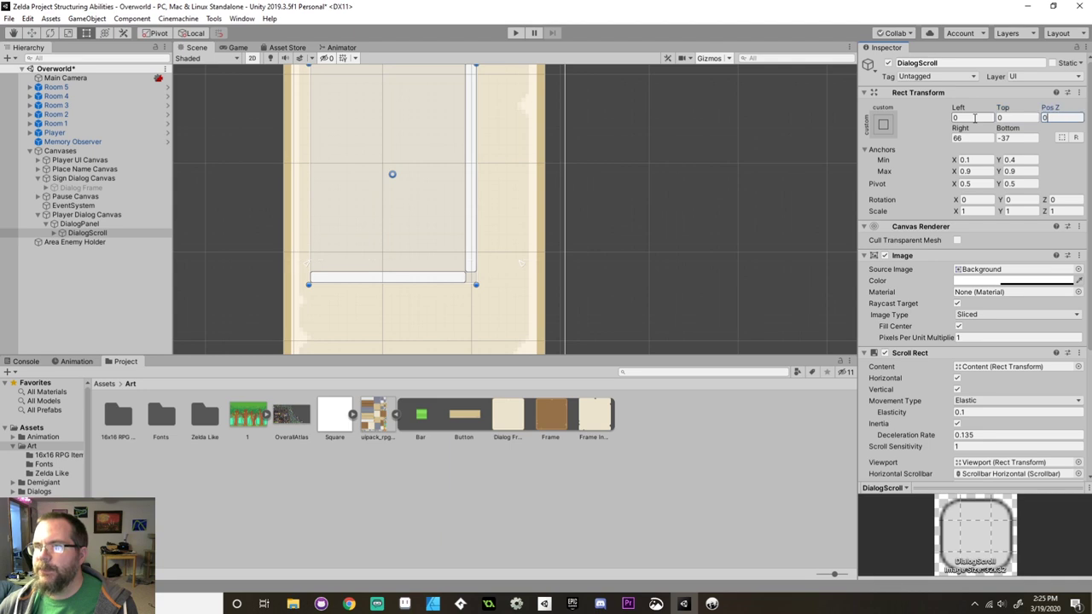
key(Tab)
text(0)
key(Tab)
text(0)
scroll(580, 205, down, 2)
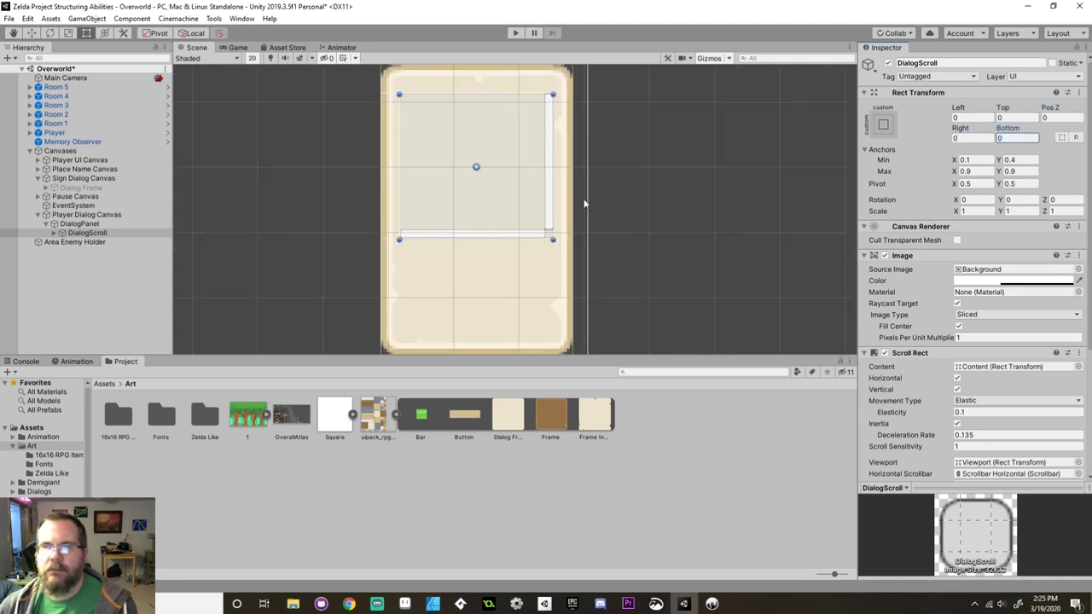
scroll(598, 201, down, 2)
scroll(637, 200, down, 1)
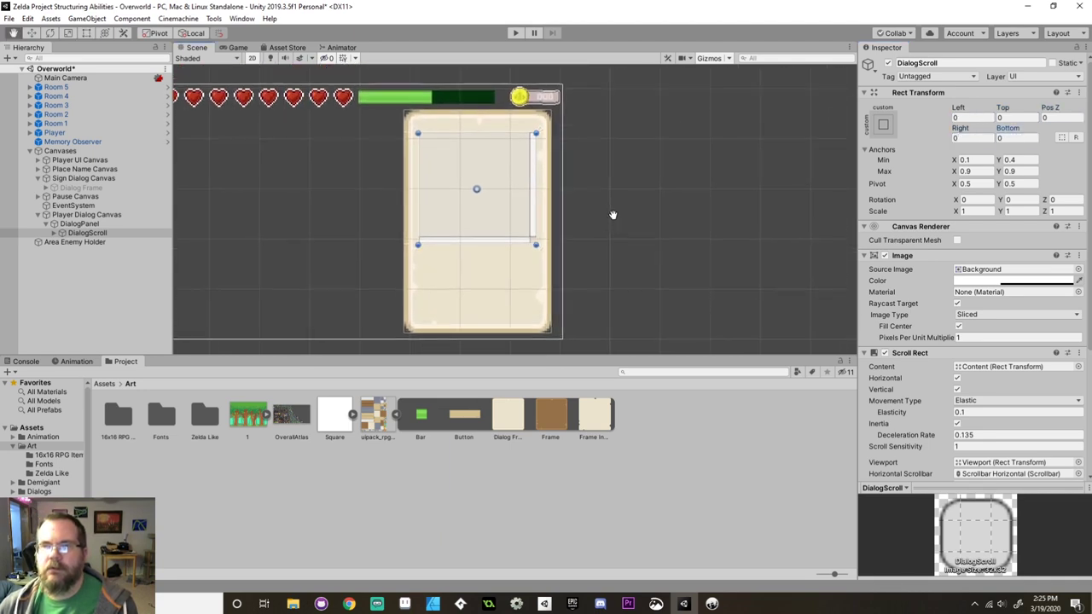
click(235, 48)
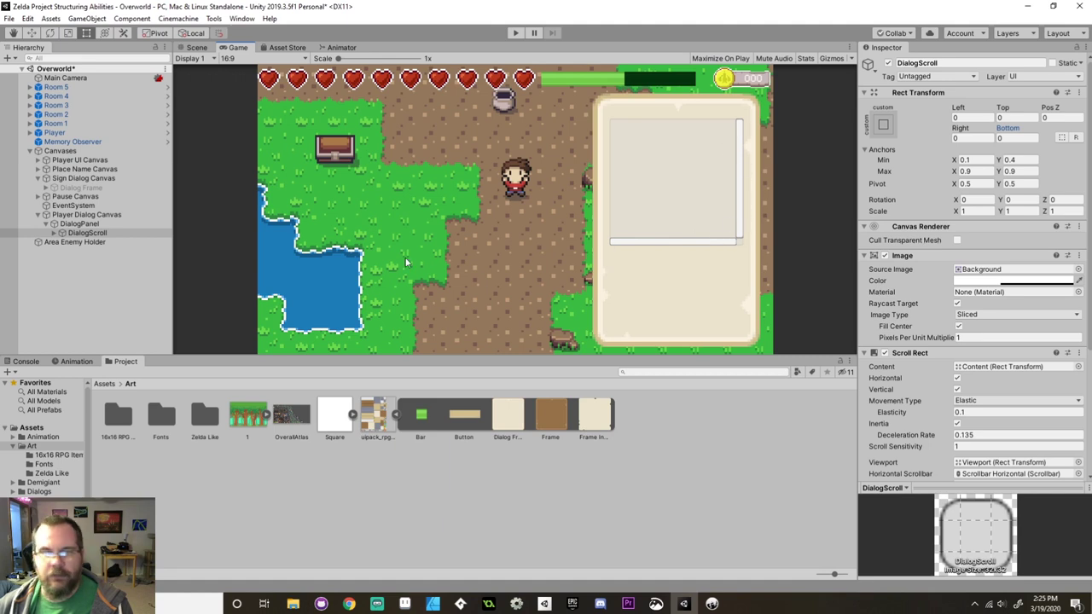
Delete the Scrollbar Horizontal object from DialogScroll.
click(53, 235)
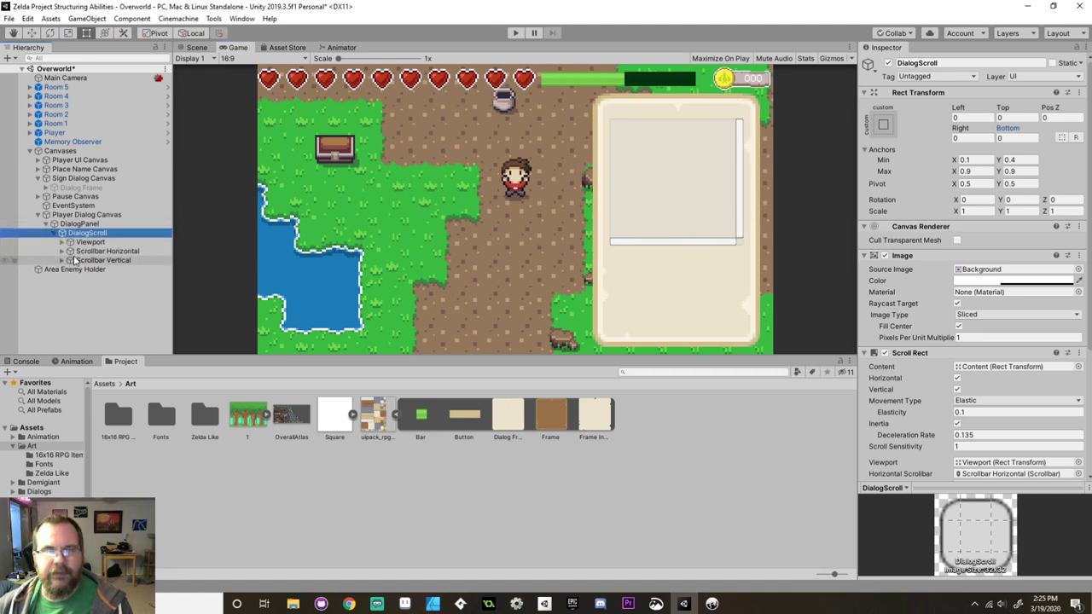
right_click(96, 253)
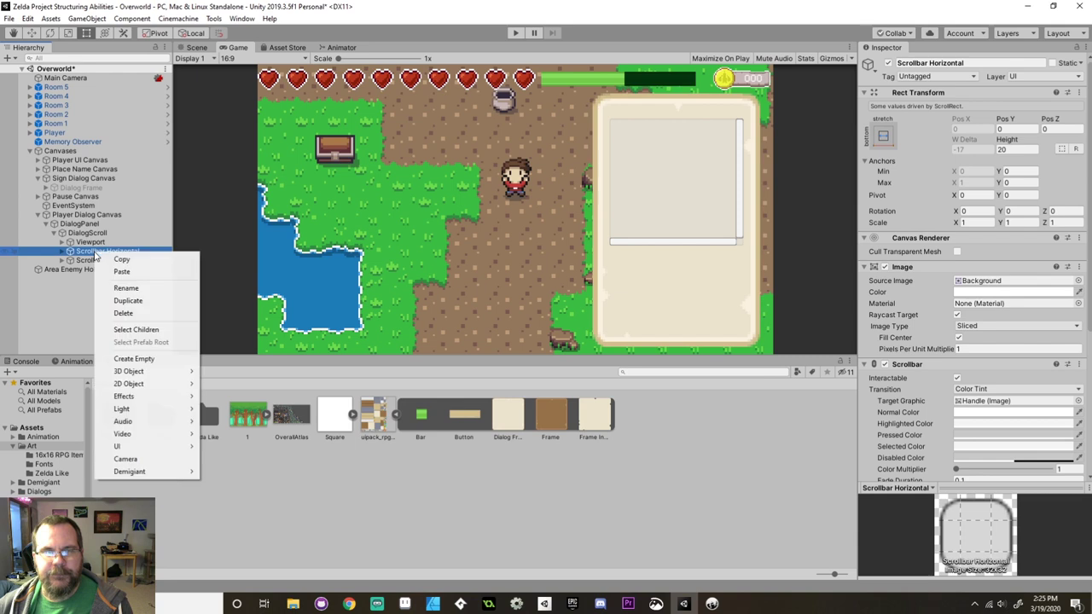
click(143, 312)
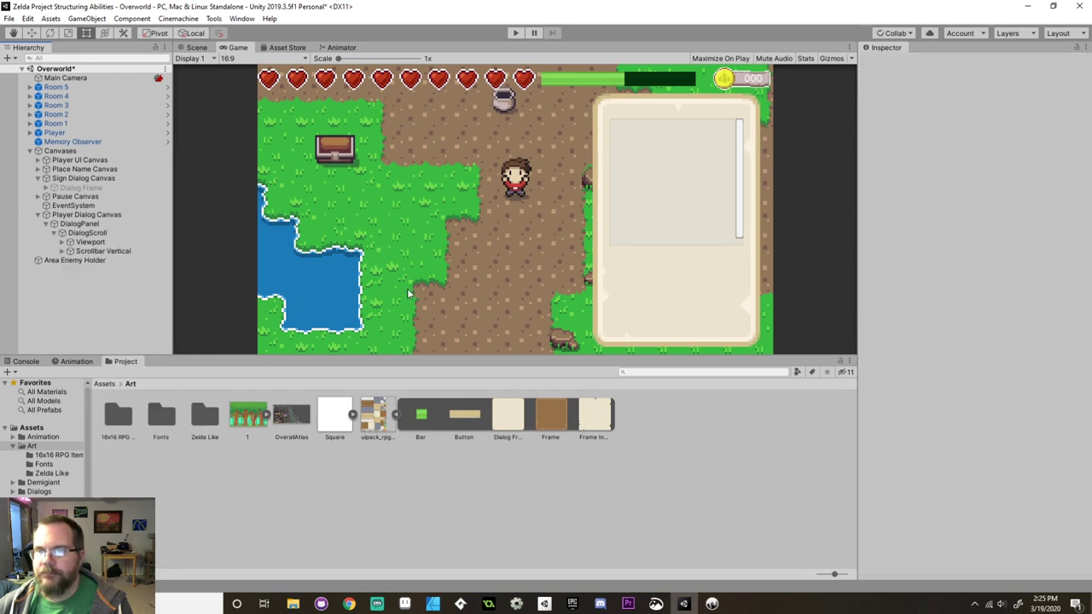
Turn off horizontal scrolling on DialogScroll's Scroll Rect and set its movement type to Clamped.
click(85, 233)
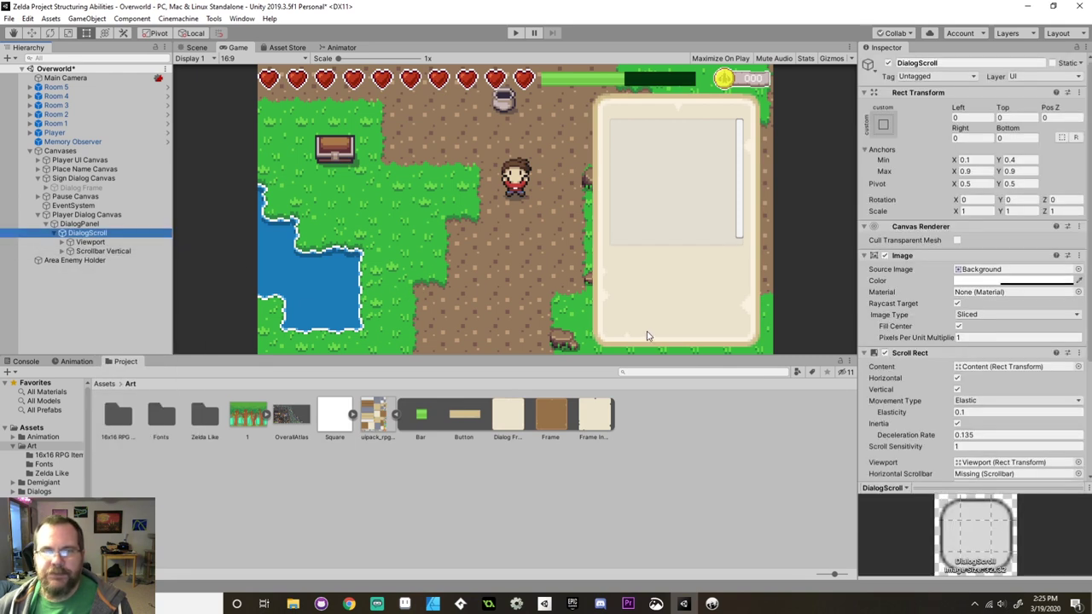
click(958, 378)
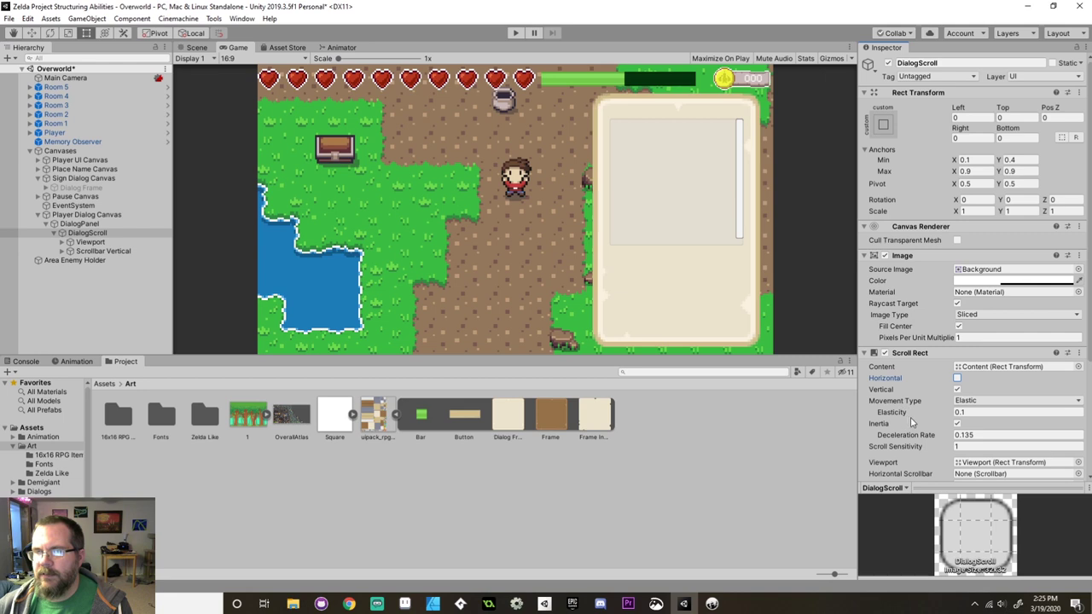
click(988, 401)
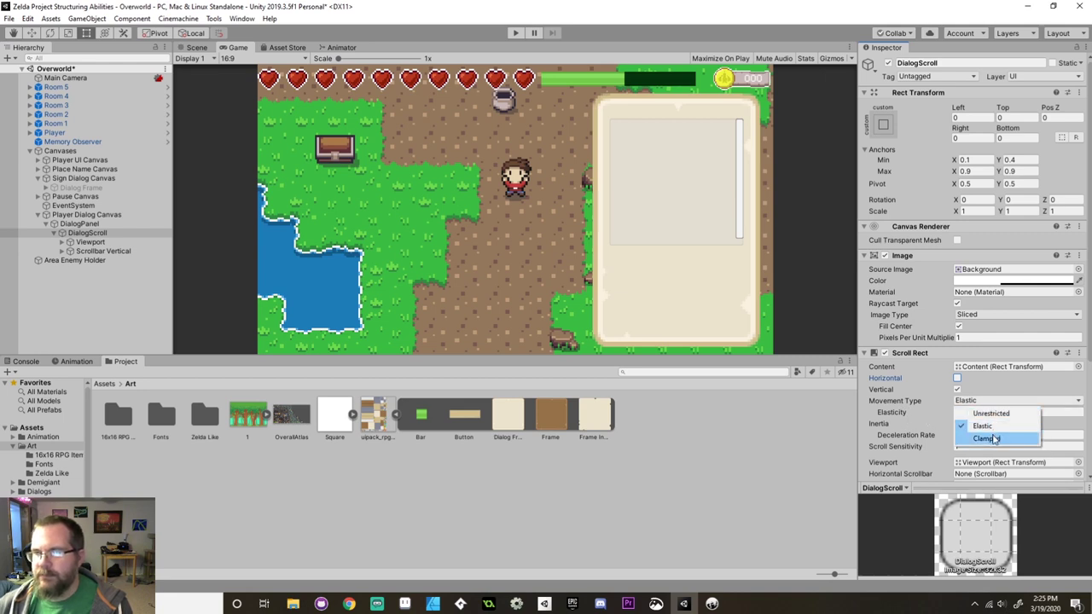
click(988, 438)
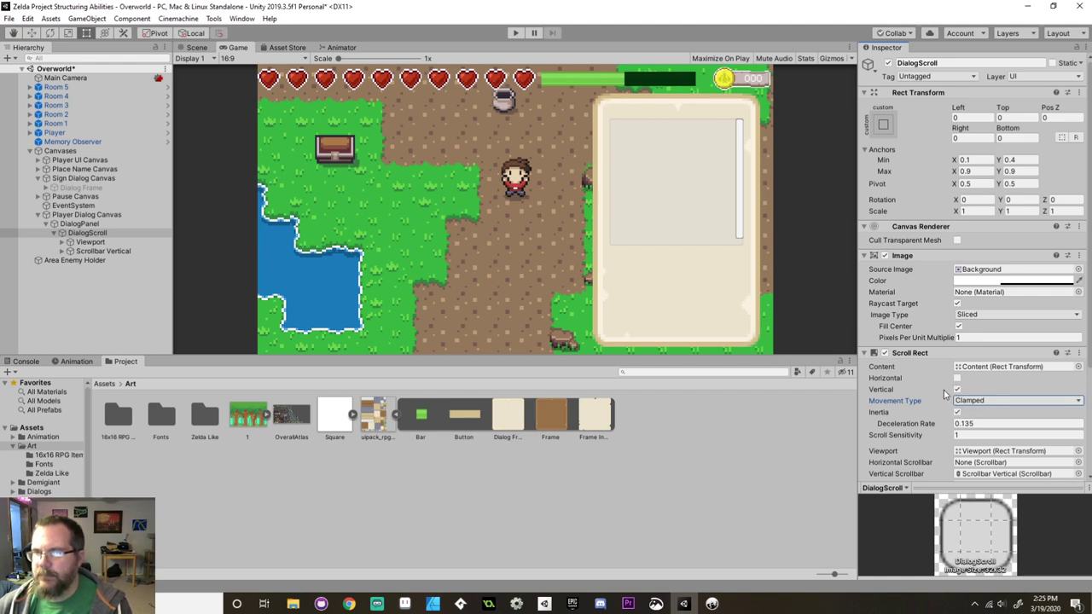
scroll(946, 398, down, 4)
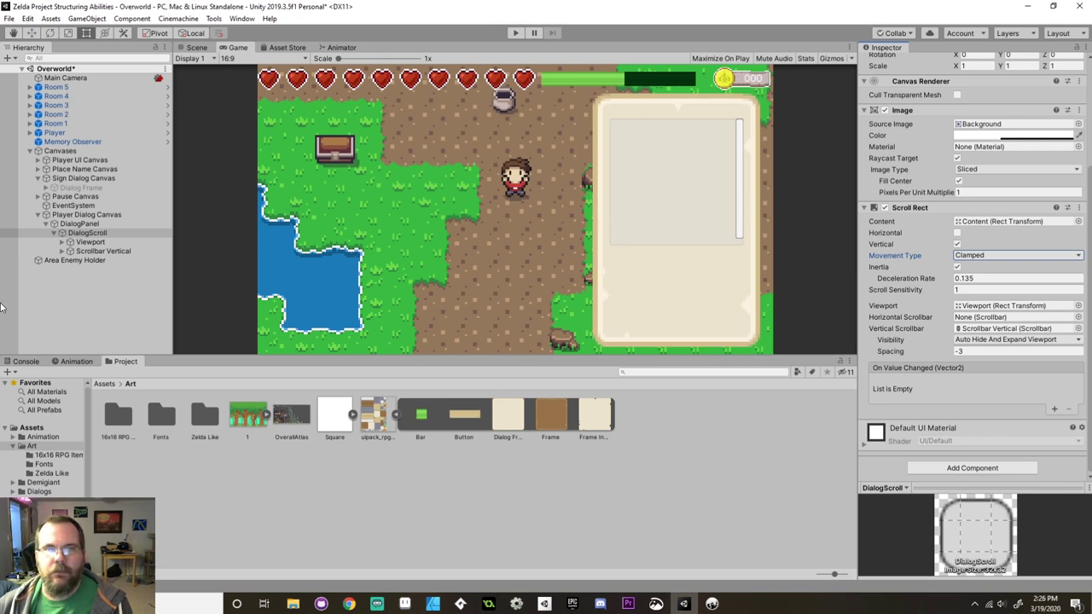
Locate DialogPanel's source sprite in the project and set the alpha of DialogScroll's image colour to 255.
click(101, 224)
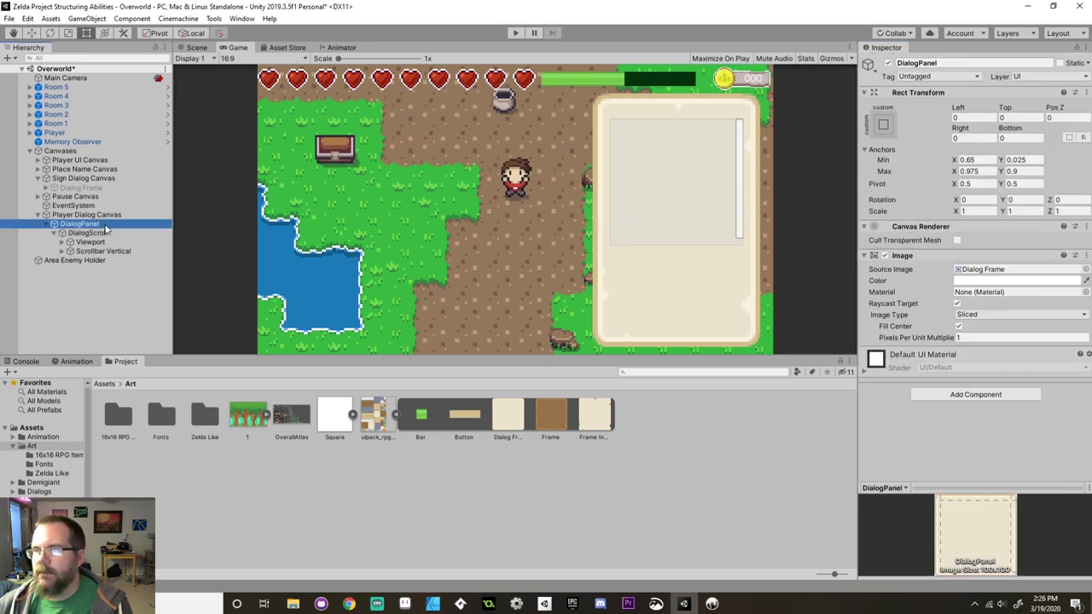
click(964, 270)
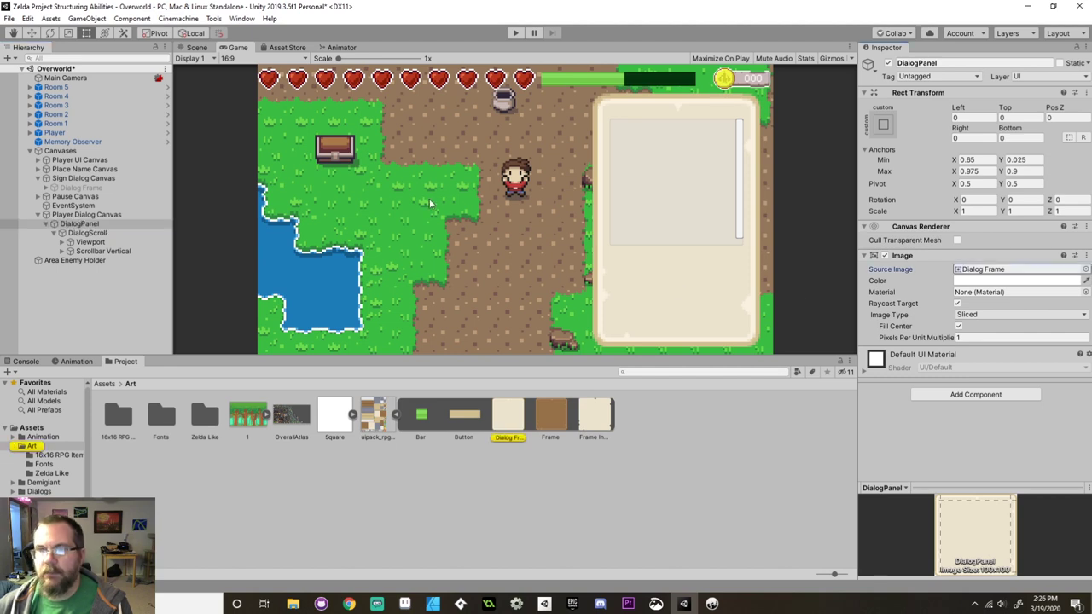
click(110, 233)
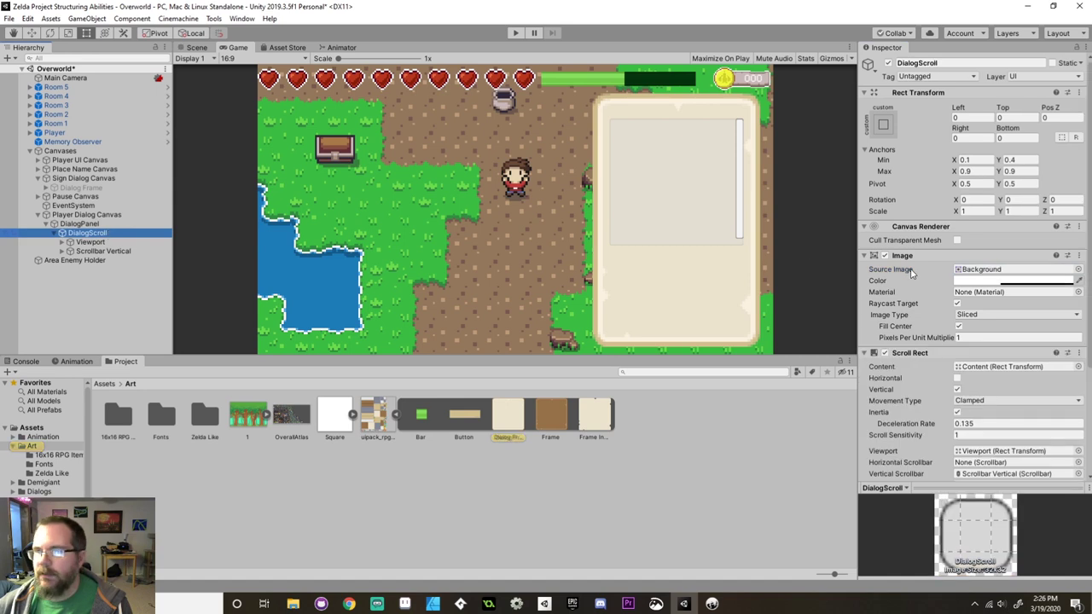
click(1011, 281)
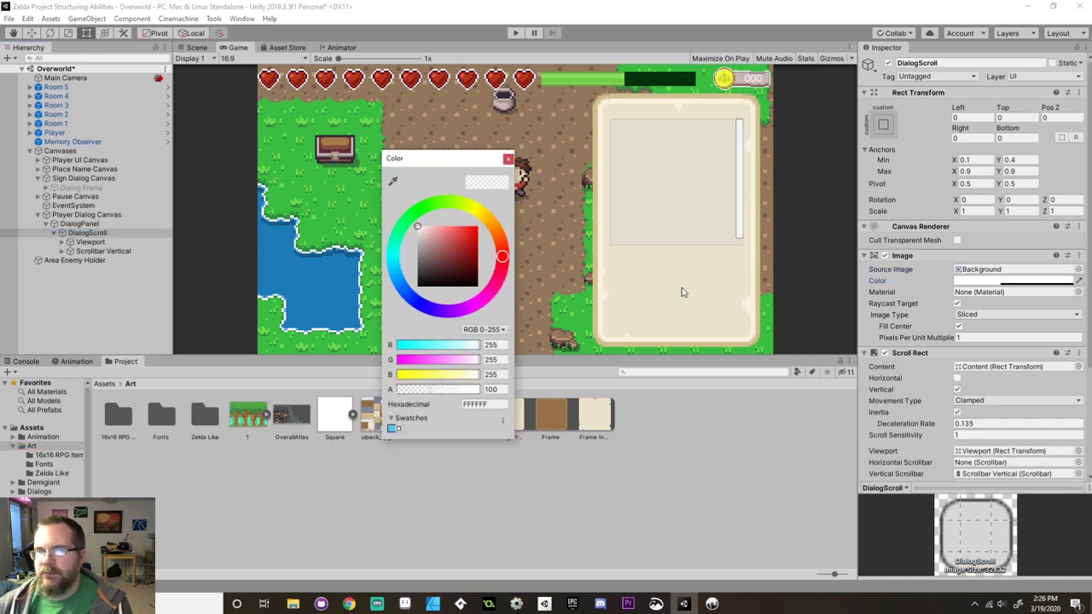
drag(458, 390, 518, 393)
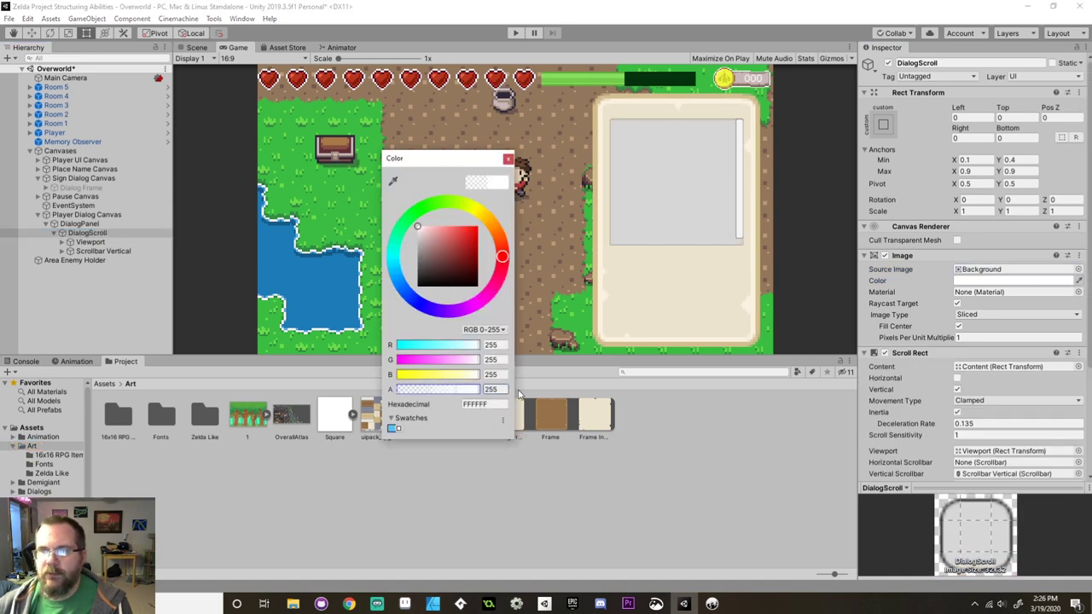
click(508, 159)
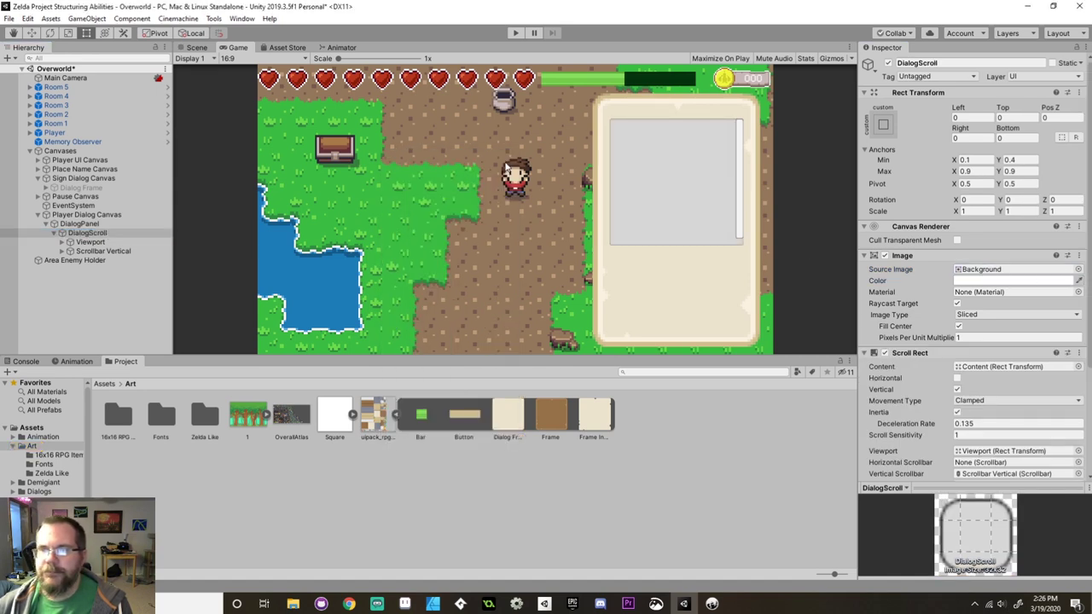
Outline the plain dark brown square in uipack_rpg_sheet as a new sprite of about 92 by 94 pixels in the Sprite Editor.
click(376, 423)
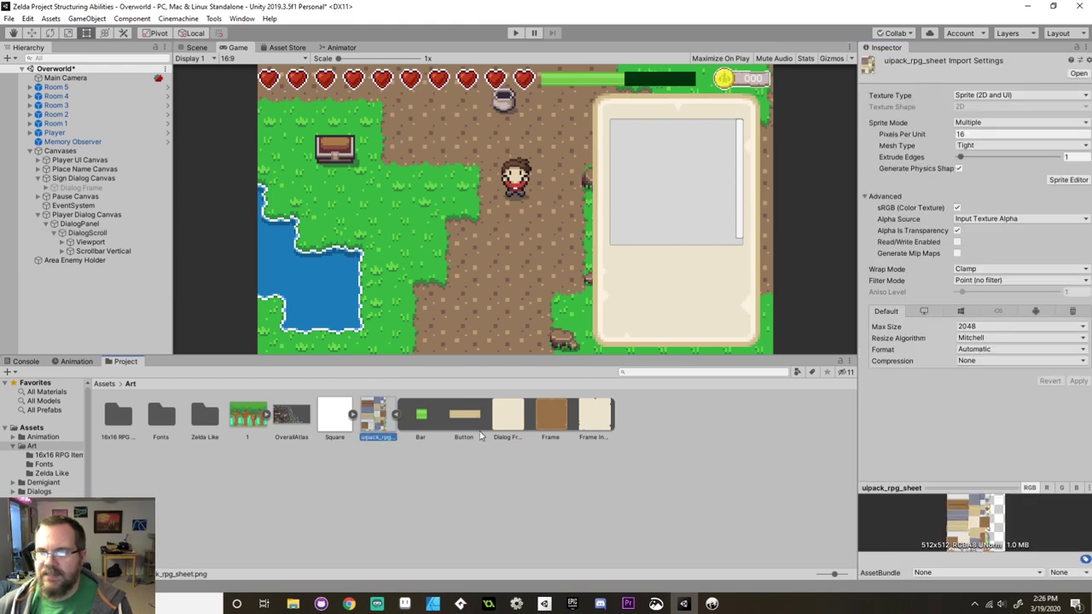
click(1066, 180)
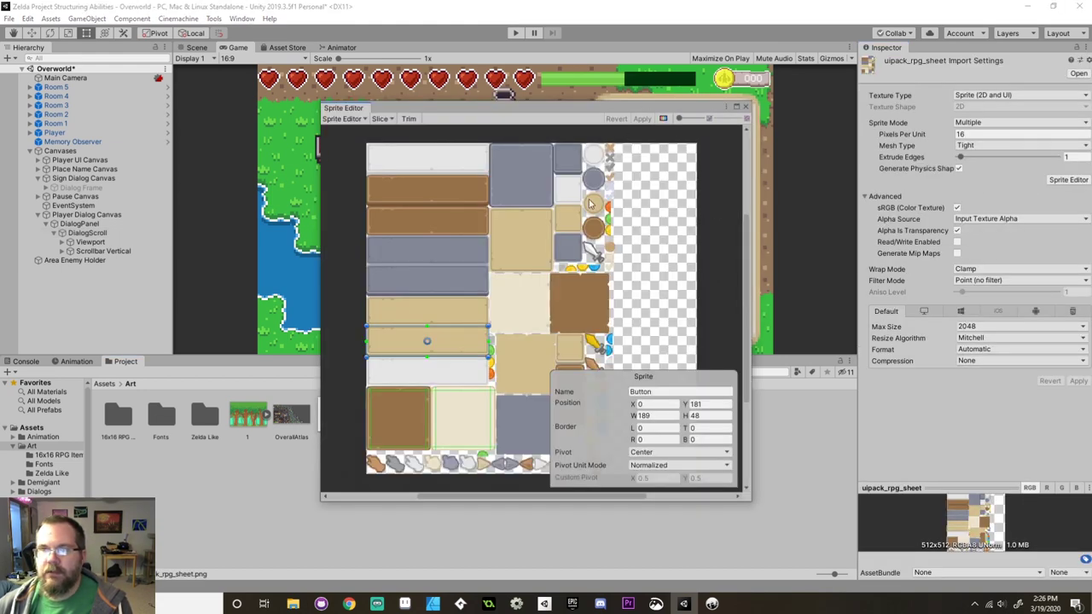
middle_drag(576, 328, 565, 320)
scroll(564, 320, down, 3)
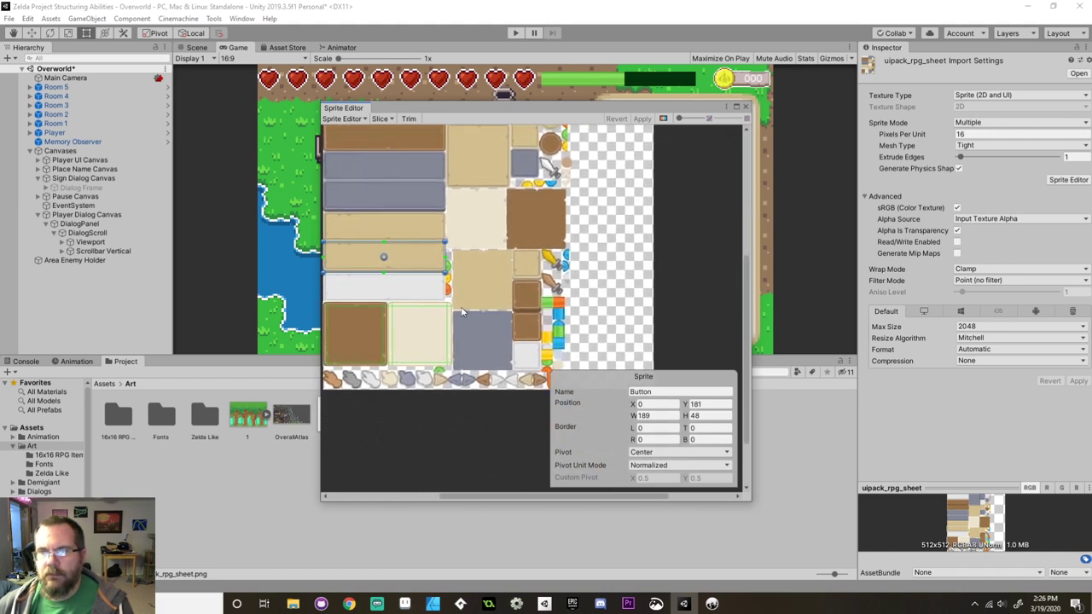
scroll(459, 315, up, 3)
scroll(489, 265, up, 5)
click(479, 246)
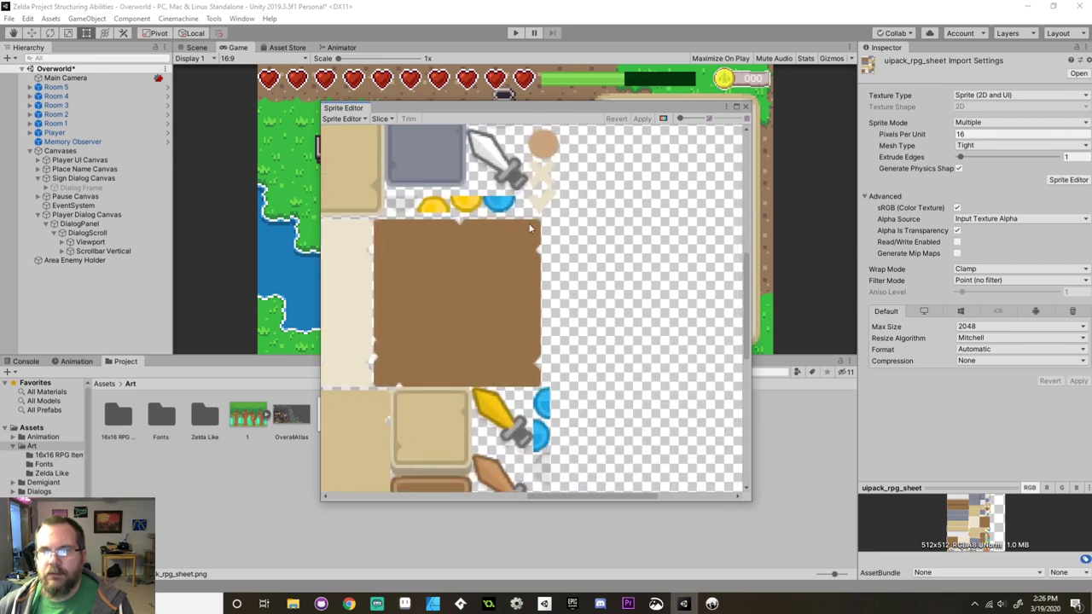
drag(540, 220, 374, 388)
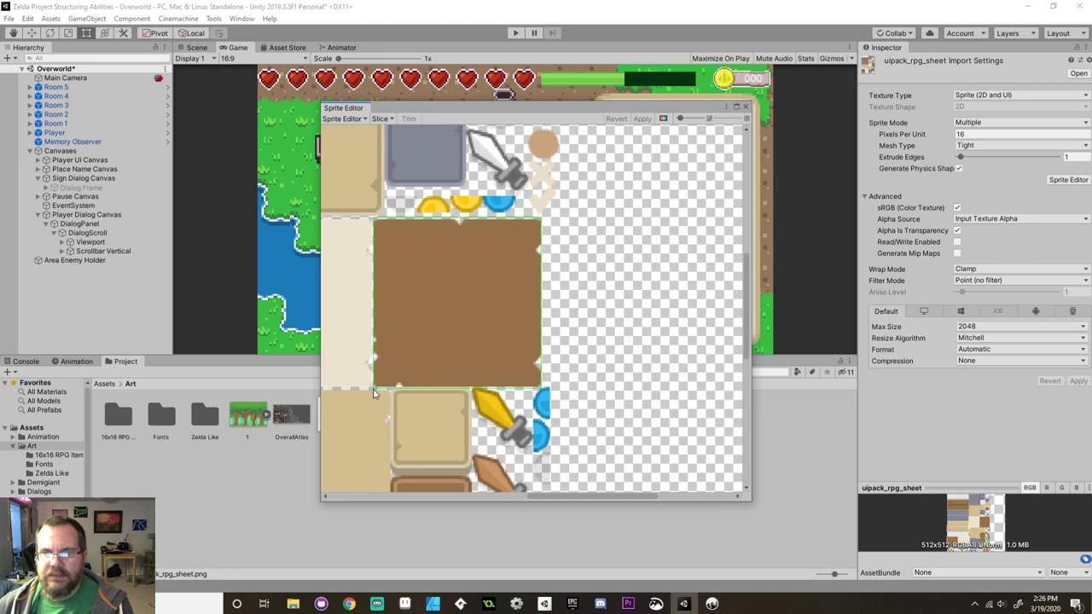
drag(373, 393, 373, 390)
Trim the new brown sprite's bottom and top edges so its rectangle is 92 by 92 pixels at Y 218.
scroll(460, 371, up, 3)
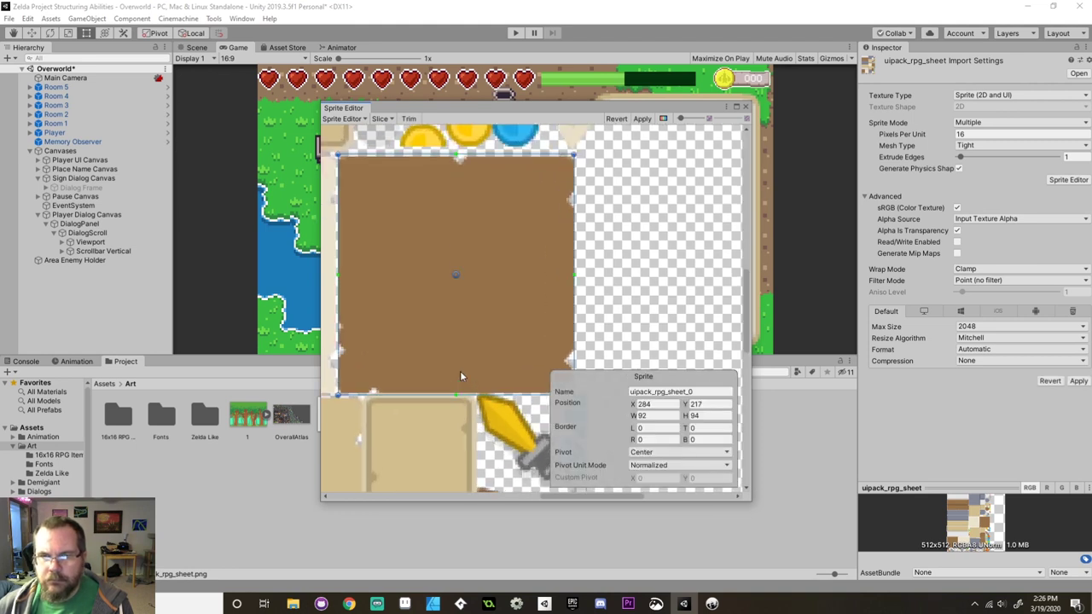
drag(456, 399, 468, 394)
scroll(444, 324, left, 2)
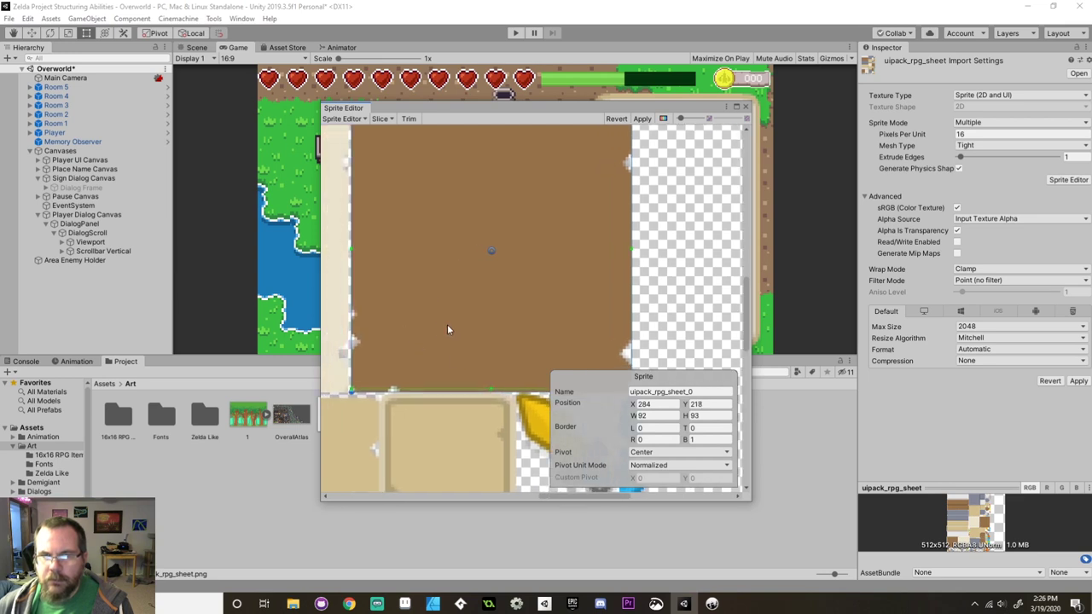
scroll(446, 336, up, 3)
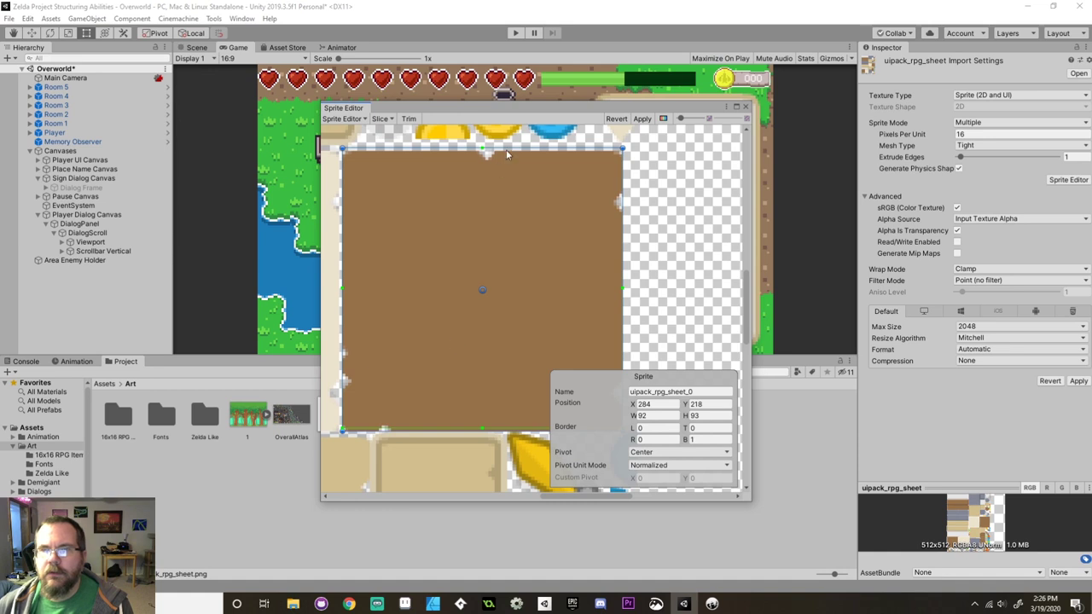
drag(507, 147, 510, 151)
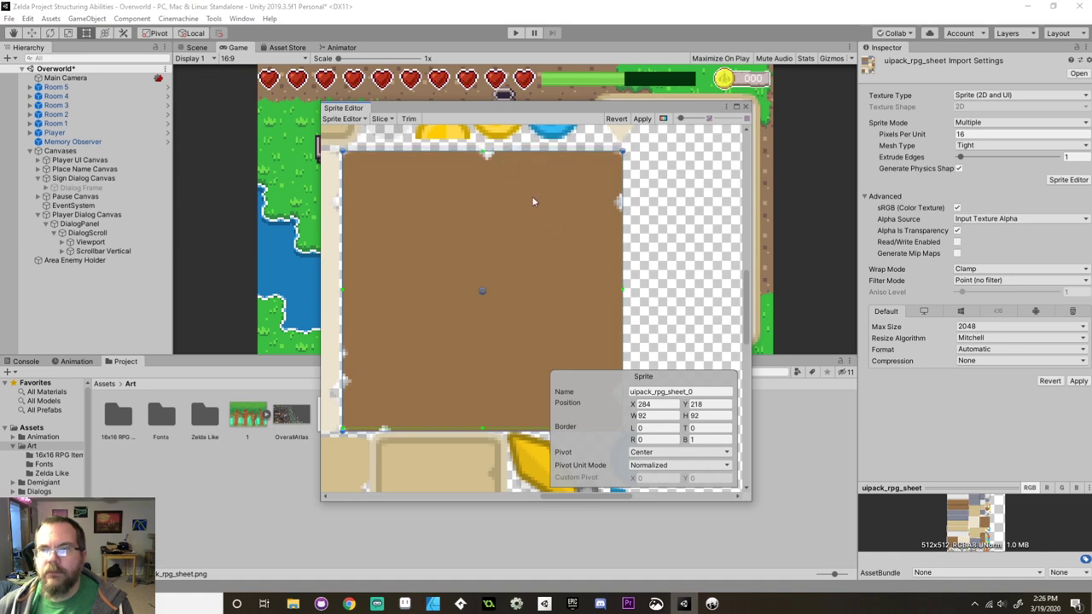
Set the brown sprite's slicing borders to left 4, top 5, right 6 and bottom 4.
scroll(540, 213, right, 3)
scroll(512, 205, down, 2)
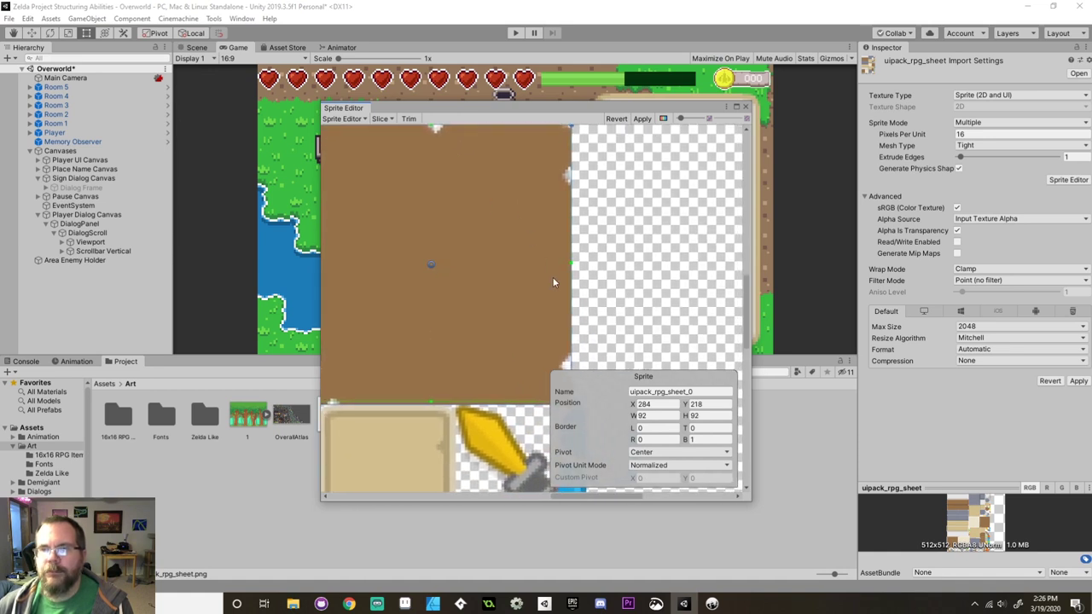
scroll(443, 307, left, 2)
scroll(482, 276, down, 2)
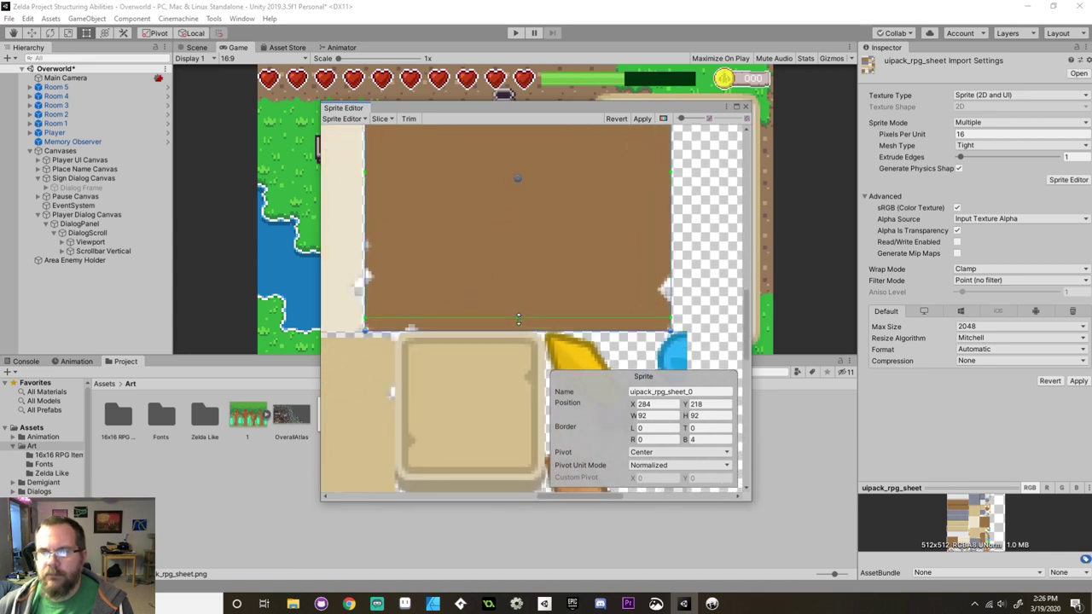
scroll(525, 289, right, 2)
scroll(610, 202, up, 2)
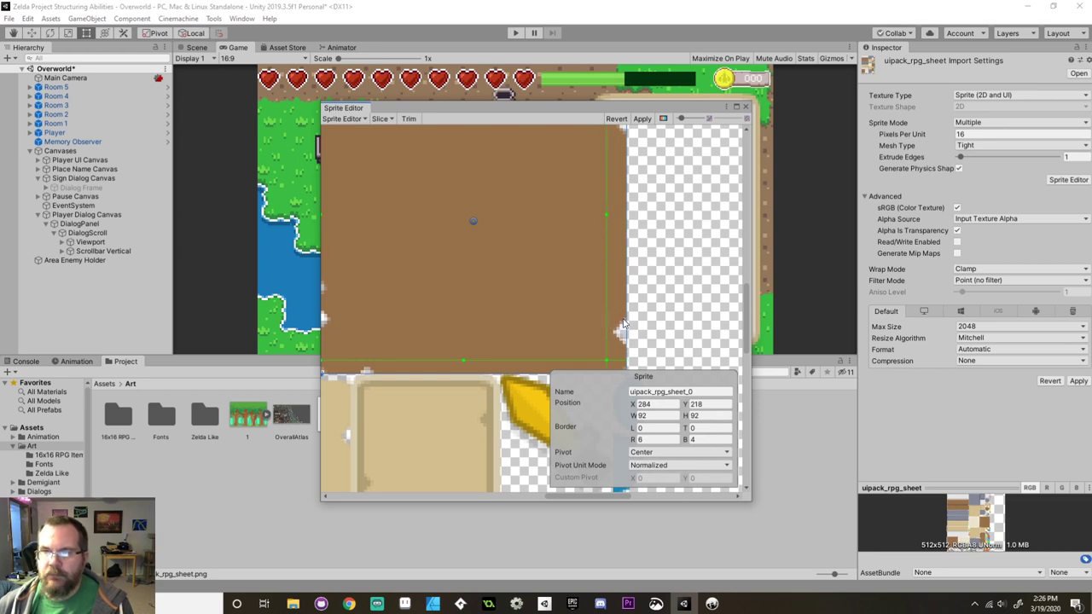
middle_drag(558, 227, 642, 309)
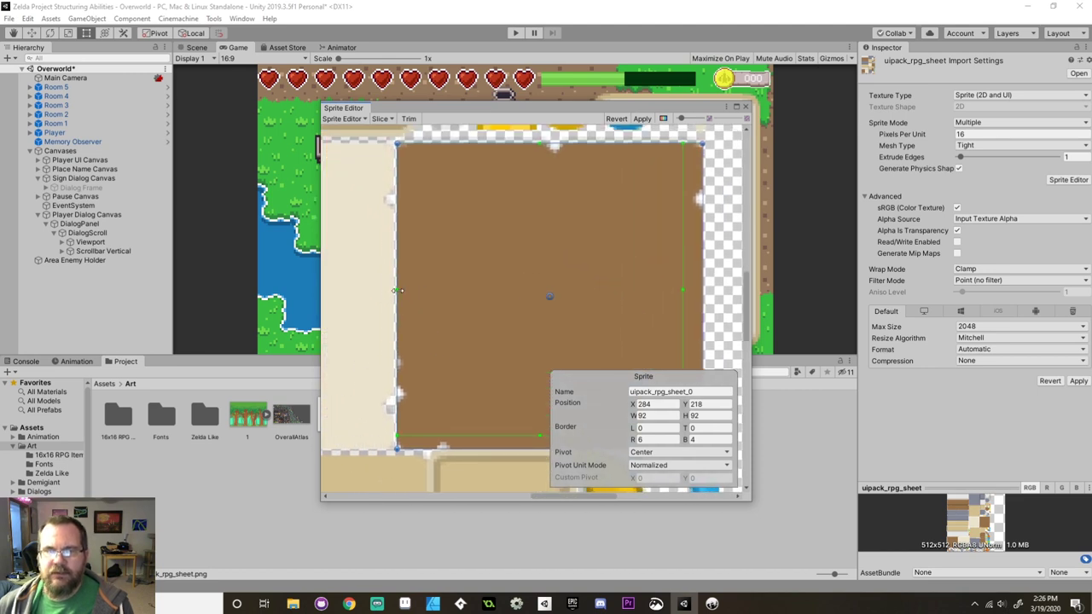
scroll(432, 290, down, 1)
middle_drag(432, 290, 444, 363)
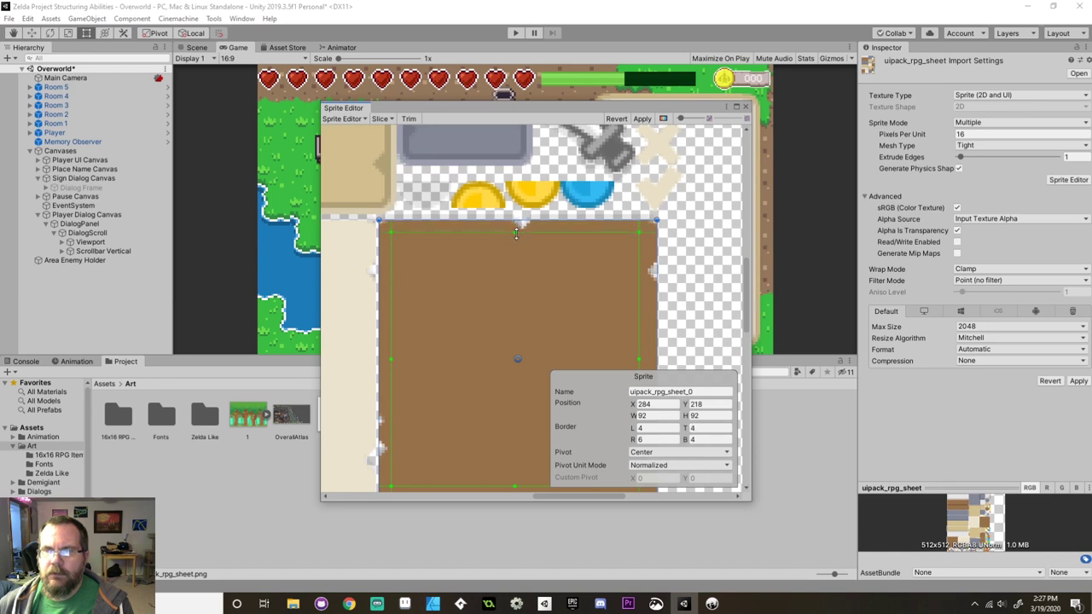
drag(516, 233, 516, 235)
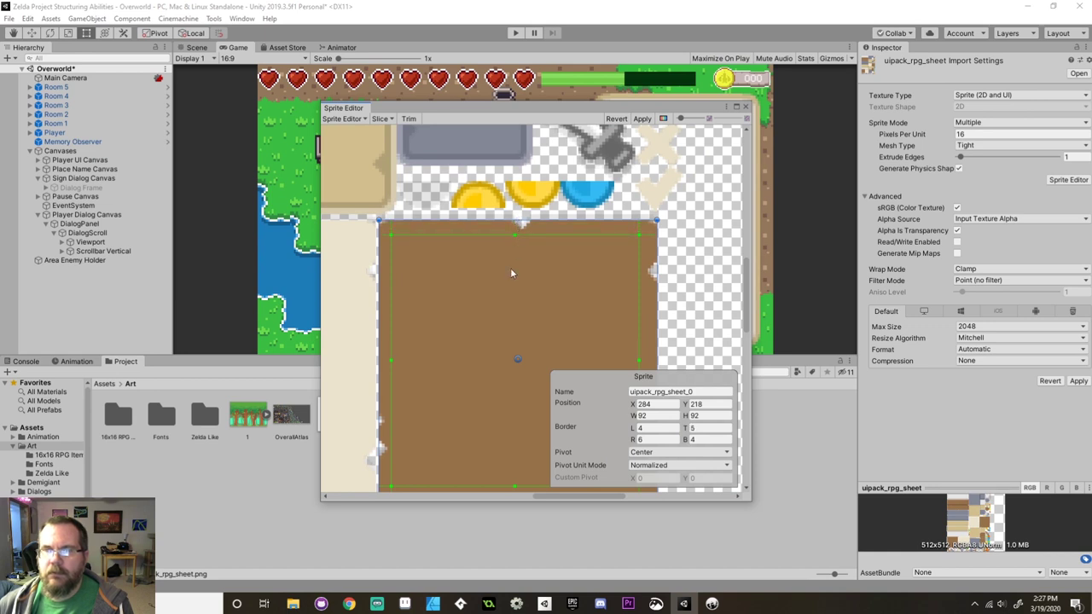
middle_drag(509, 279, 482, 199)
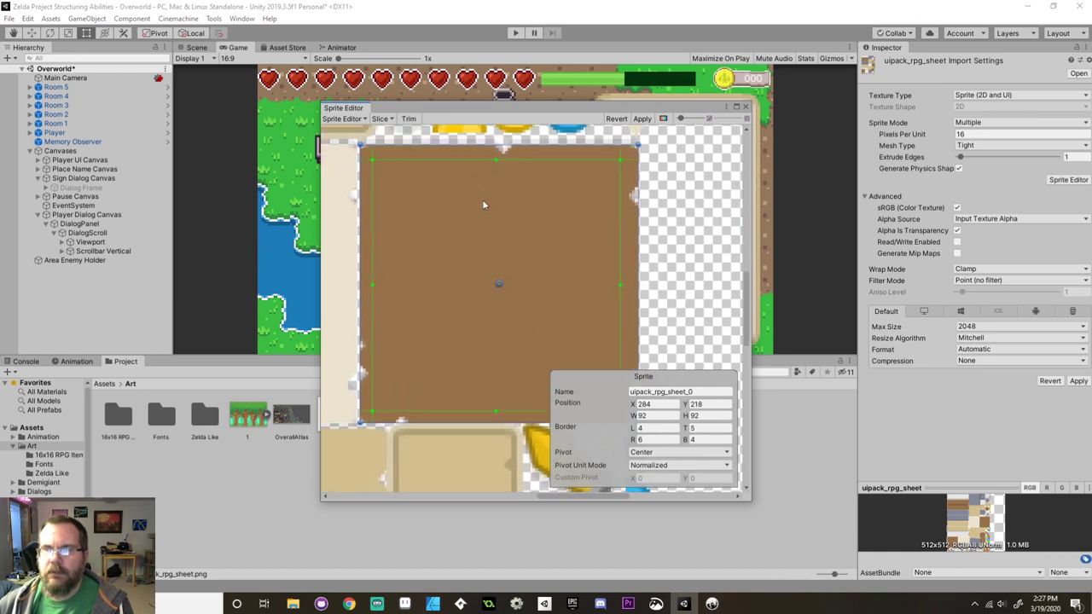
Name the brown sprite DialogBackground, apply the sprite sheet changes and close the Sprite Editor.
click(664, 391)
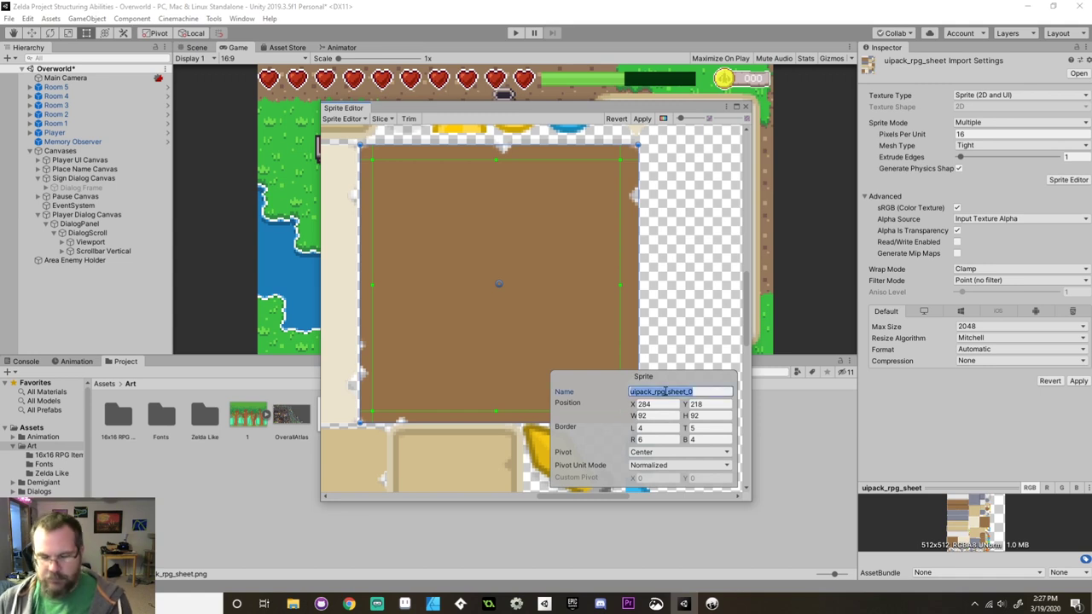
text(DialogBackground)
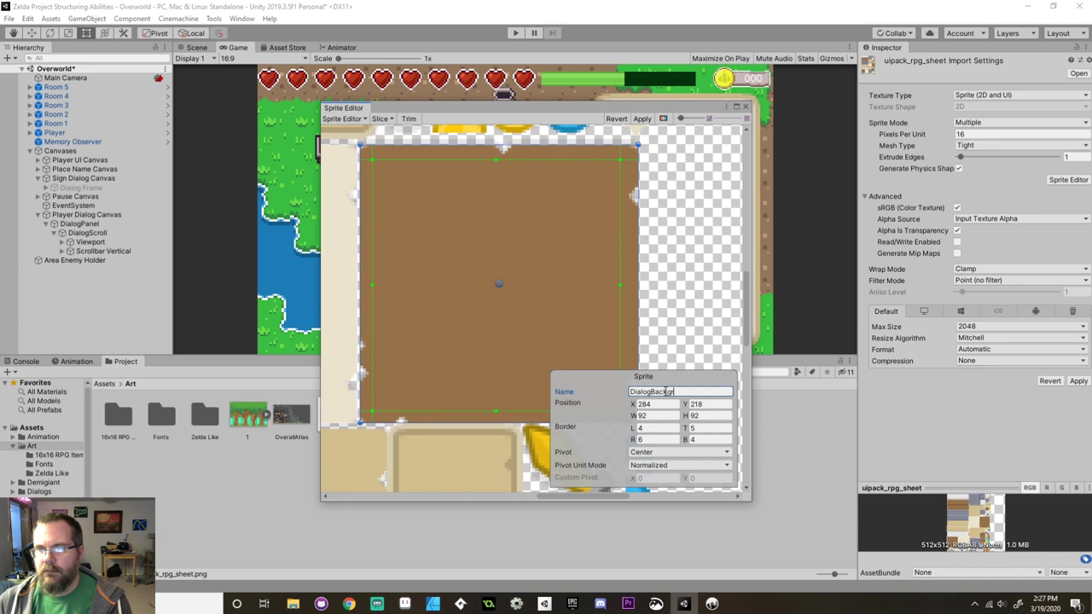
click(642, 118)
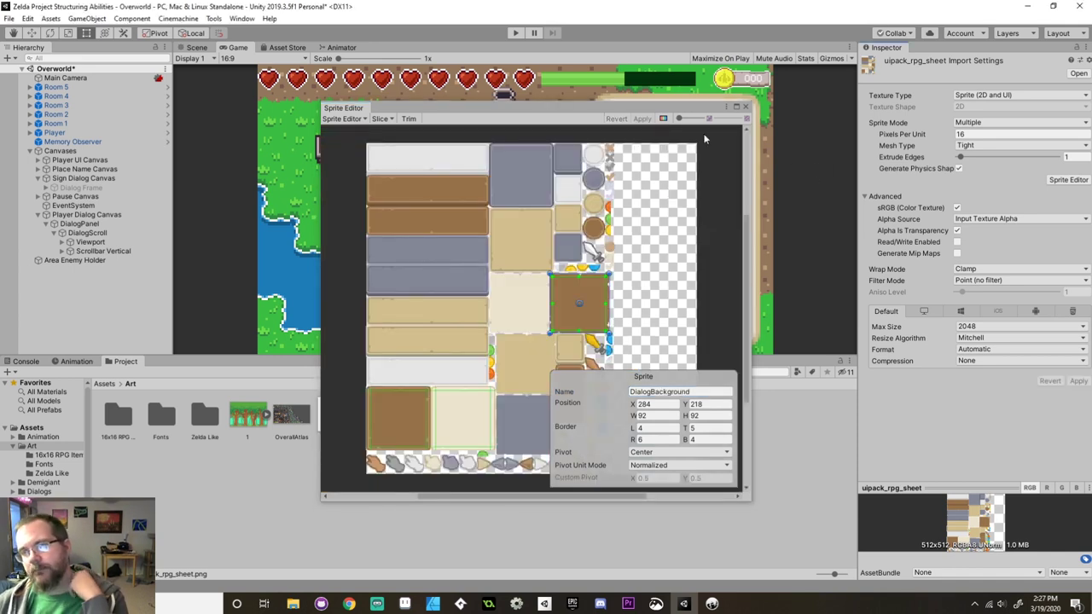
click(745, 110)
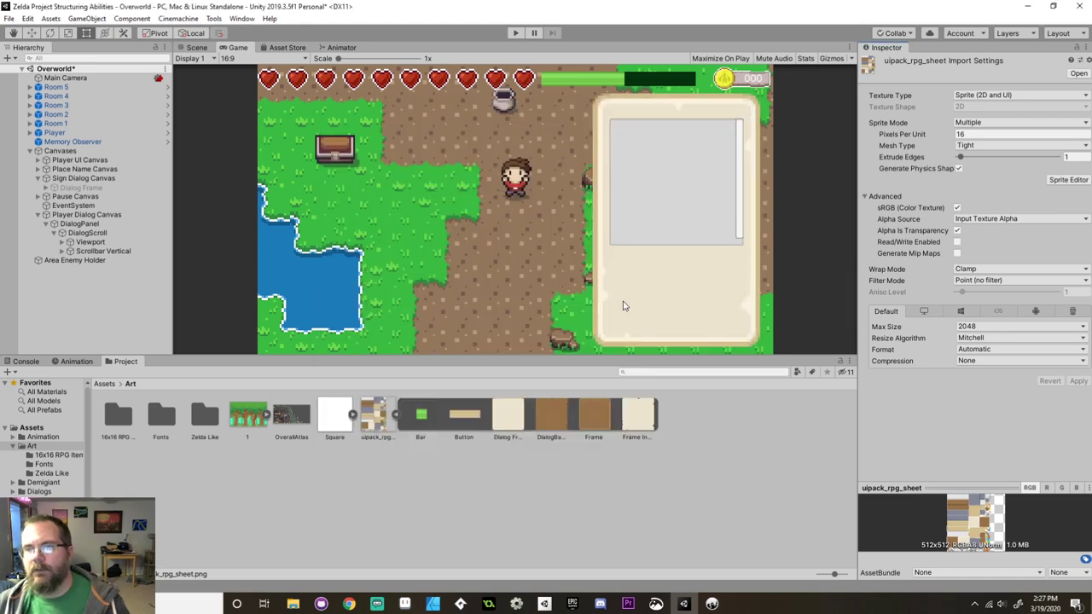
Assign the DialogBackground sprite as the source image of DialogScroll.
click(89, 233)
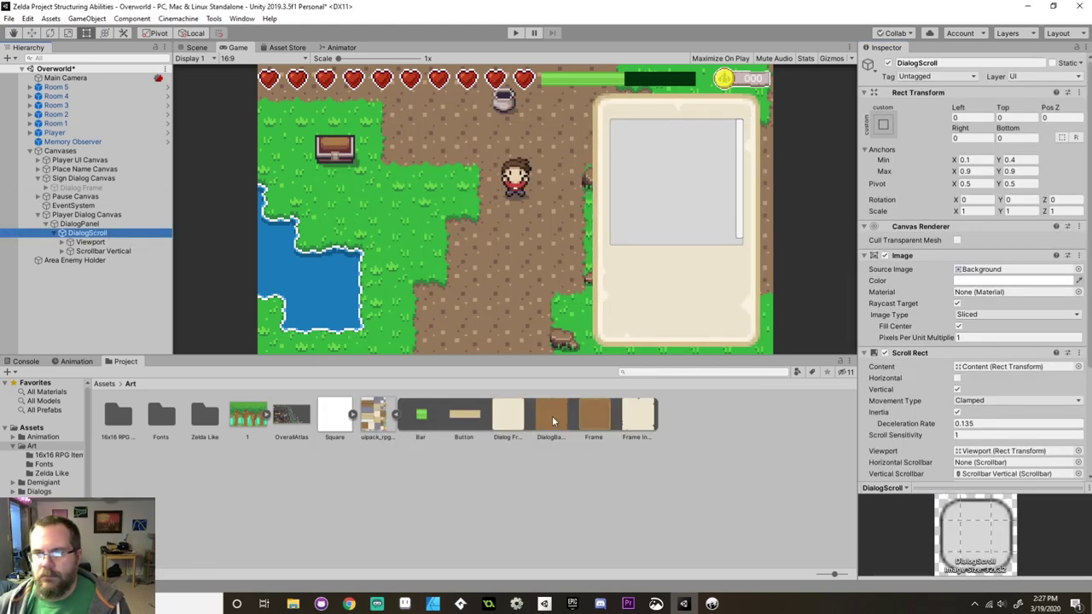
drag(551, 415, 1016, 270)
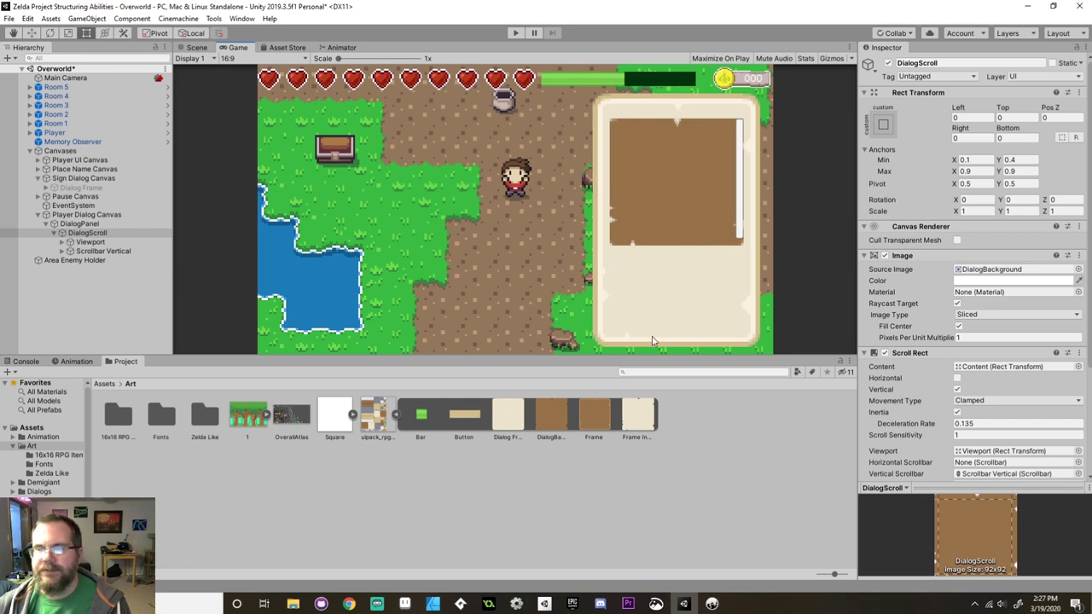
Duplicate DialogScroll inside DialogPanel and name the copy ResponseScroll.
click(45, 224)
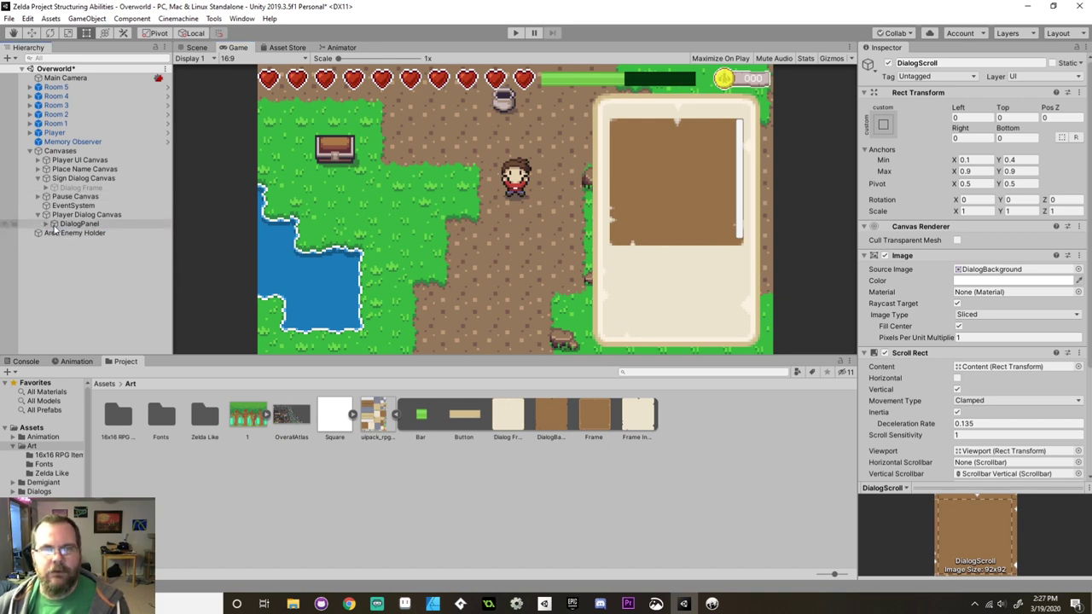
click(85, 224)
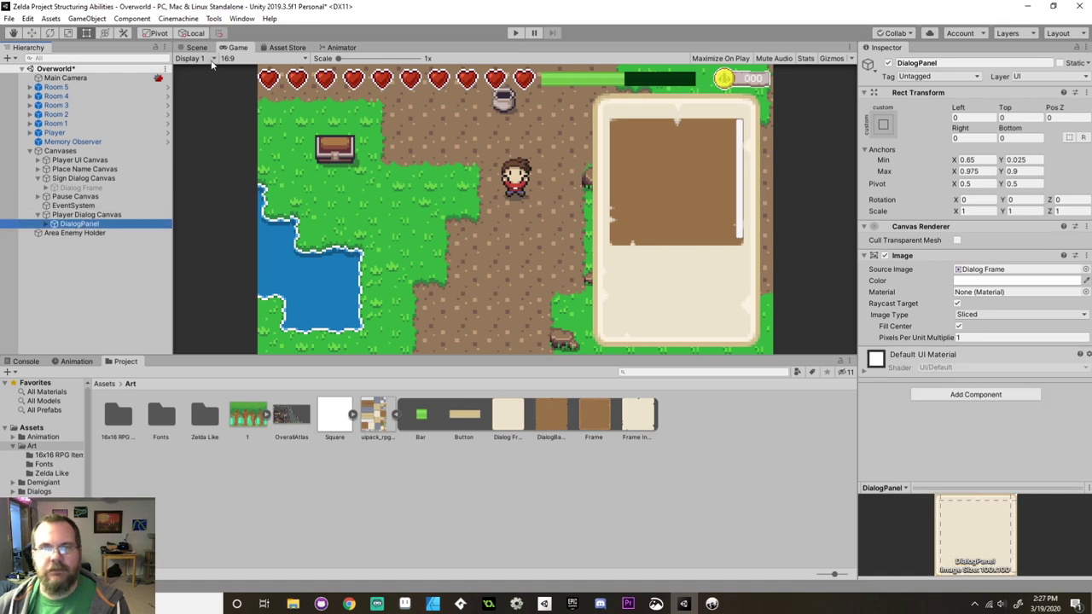
click(197, 48)
click(46, 224)
click(54, 233)
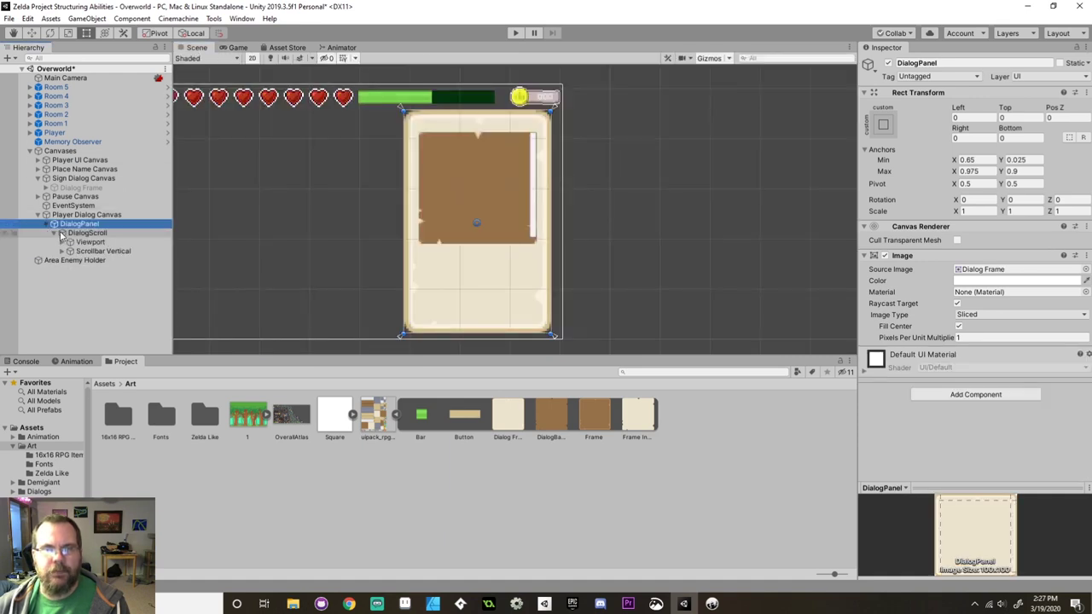
click(55, 233)
click(86, 233)
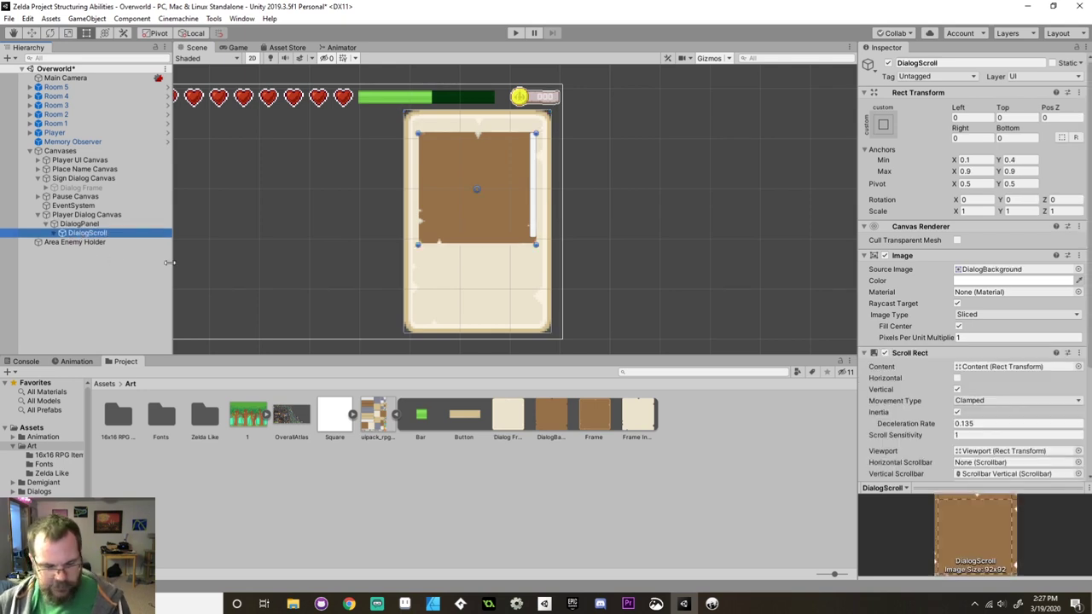
key(ctrl+d)
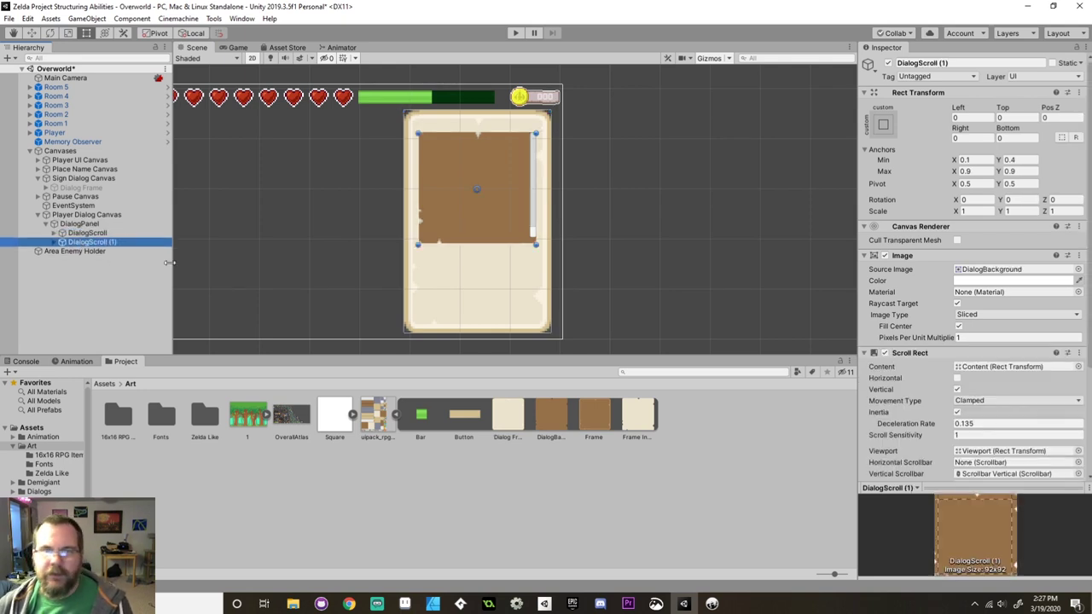
click(88, 242)
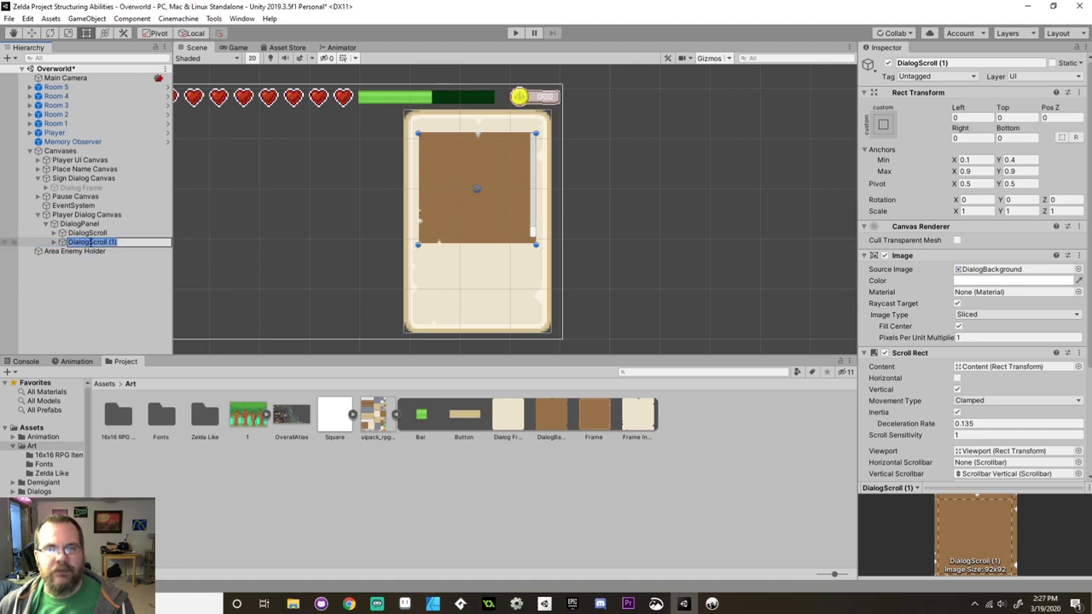
text(A)
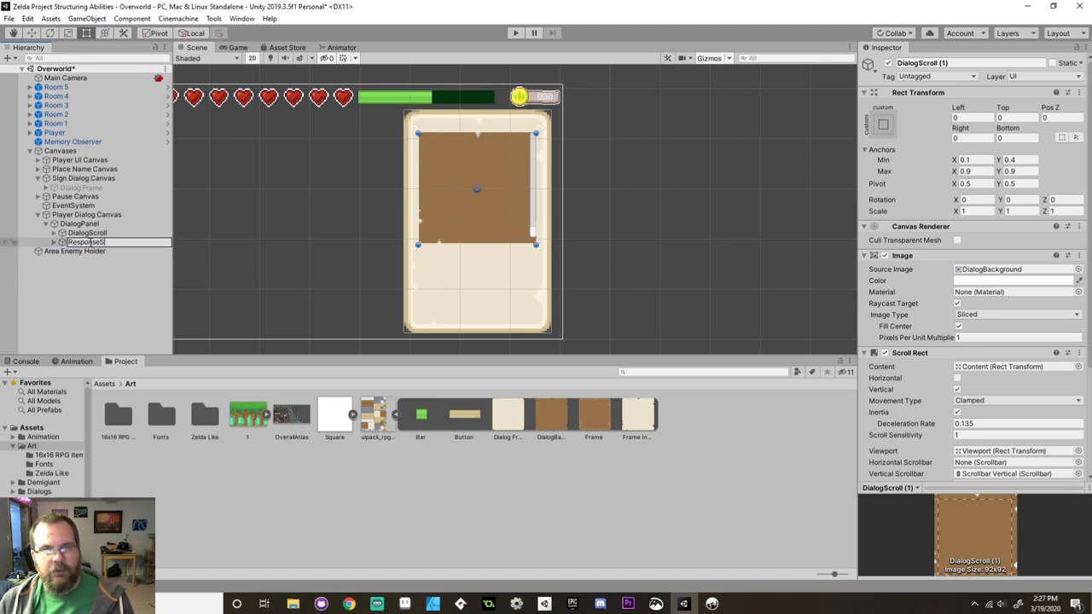
key(Return)
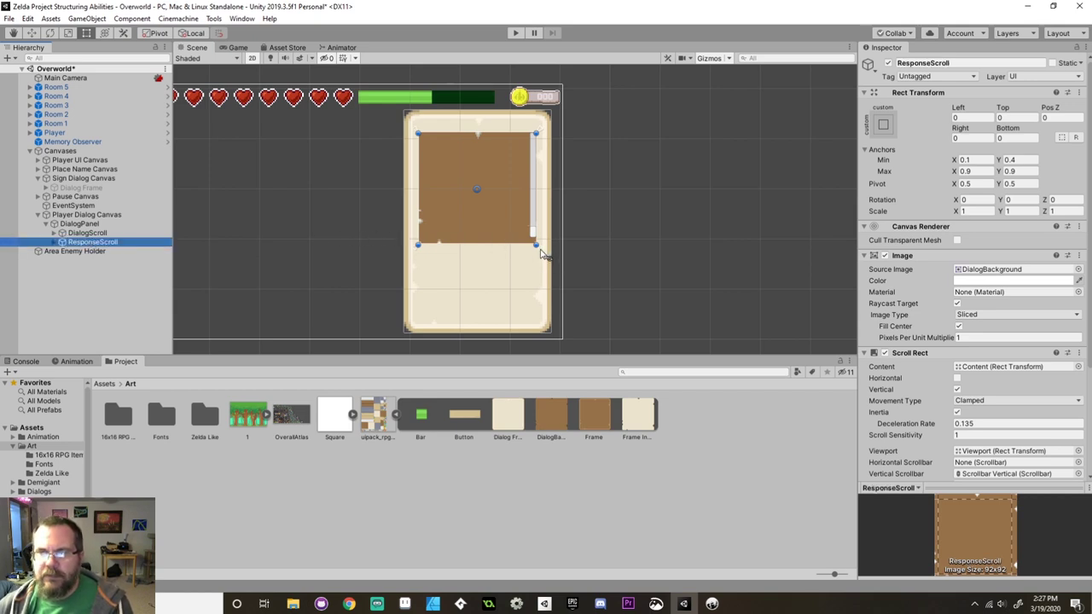
Roughly move ResponseScroll's anchors into the panel's empty lower area, with min Y about 0.054 and max Y about 0.357.
drag(545, 249, 539, 282)
key(ctrl+z)
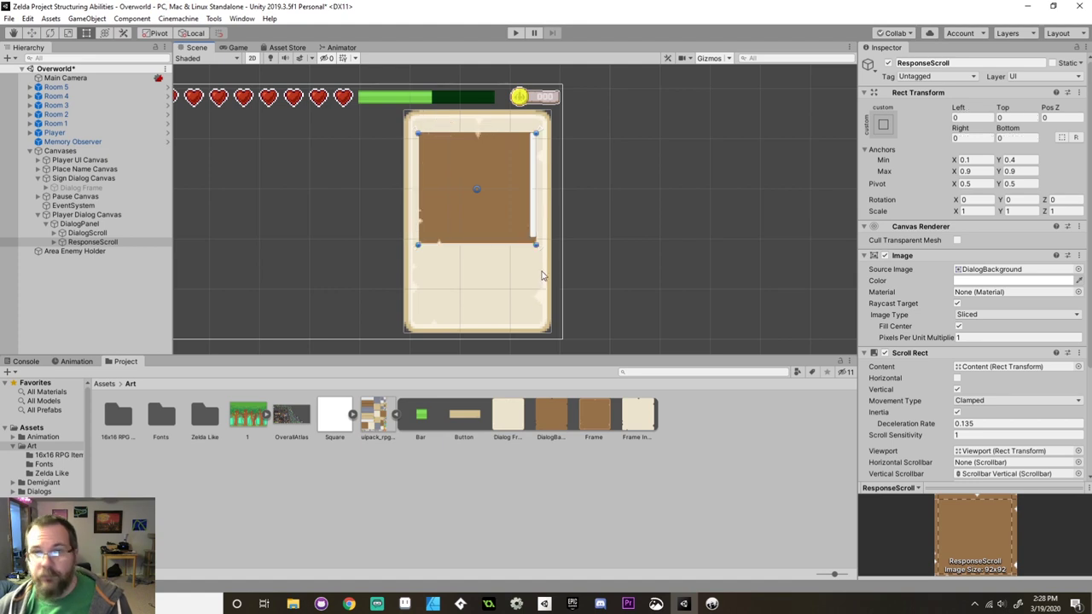
drag(541, 250, 544, 327)
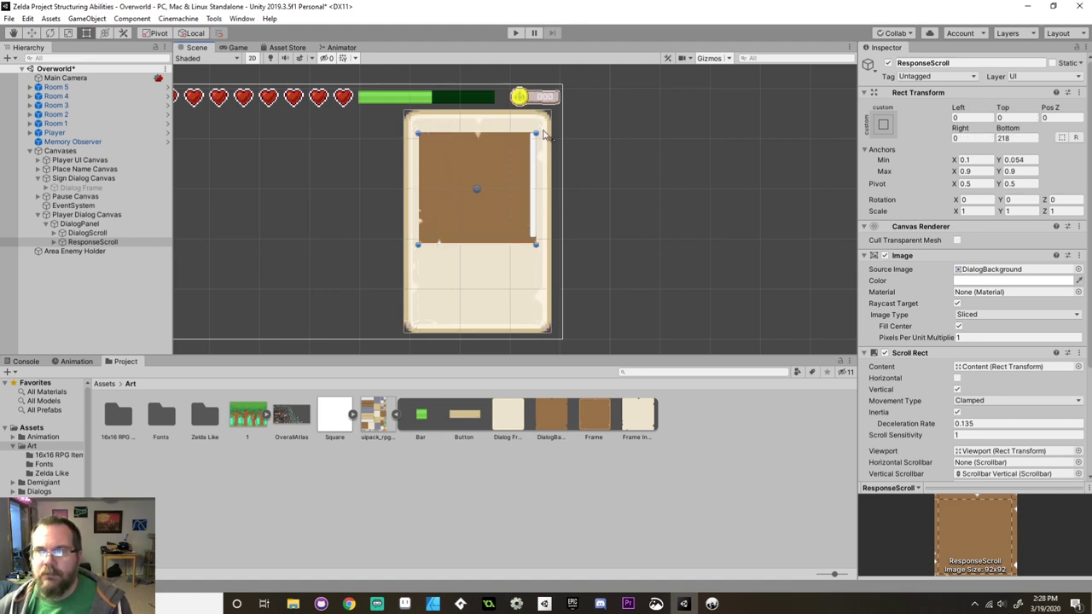
drag(537, 163, 537, 254)
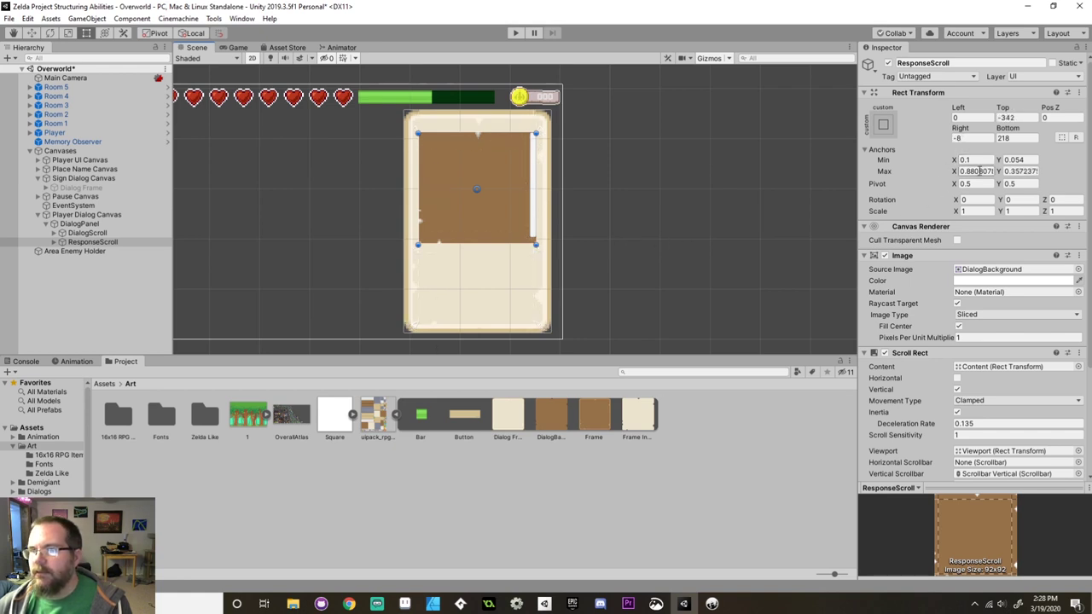
Set ResponseScroll's anchors to max X 0.9, min Y 0.05 and max Y 0.35.
click(976, 171)
text(0)
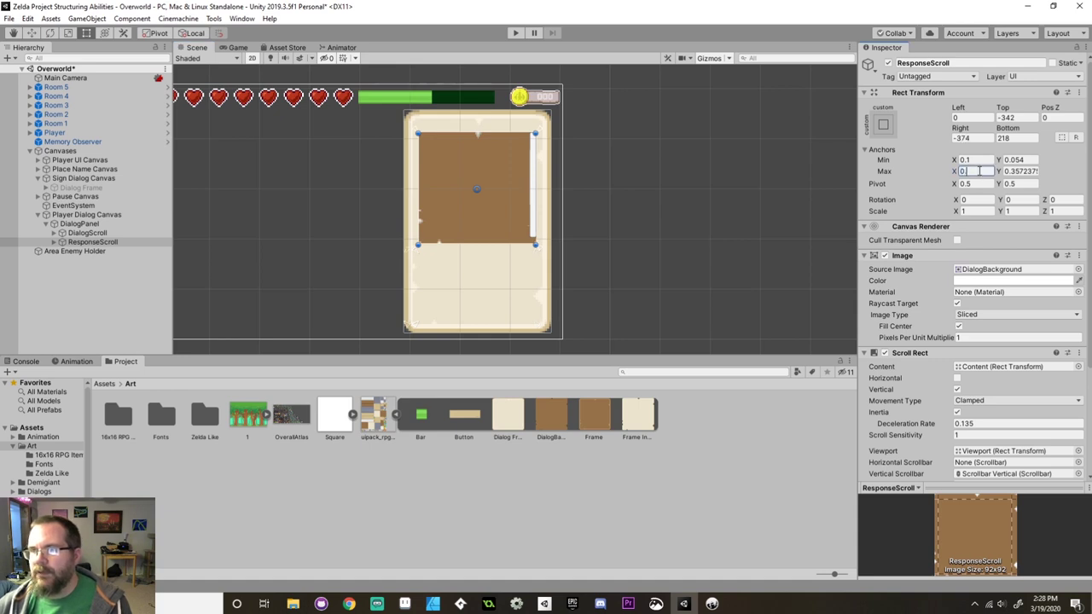
text(.9)
click(1024, 158)
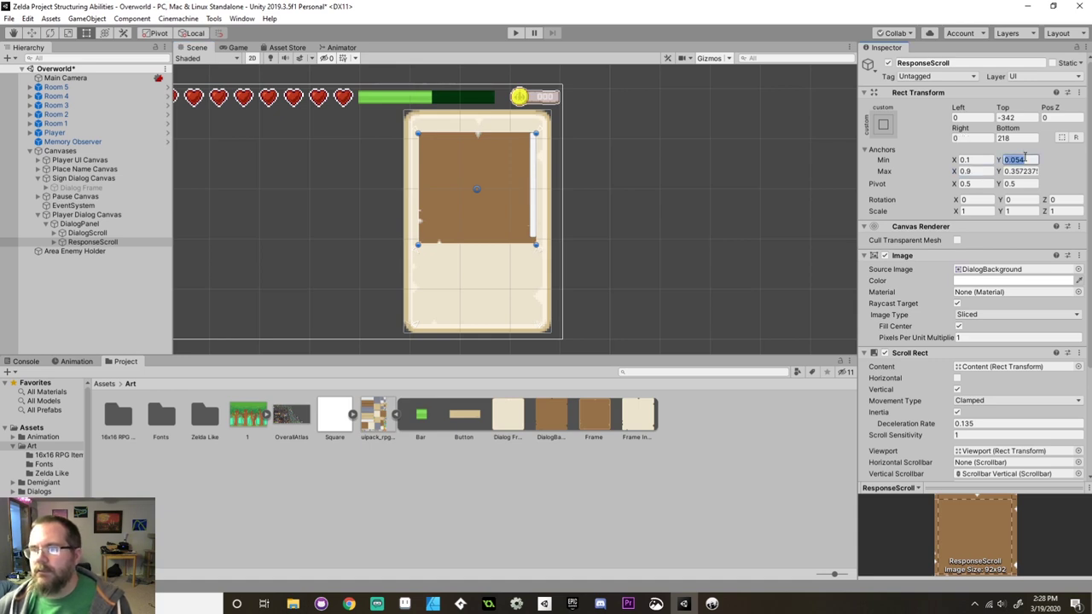
text(0)
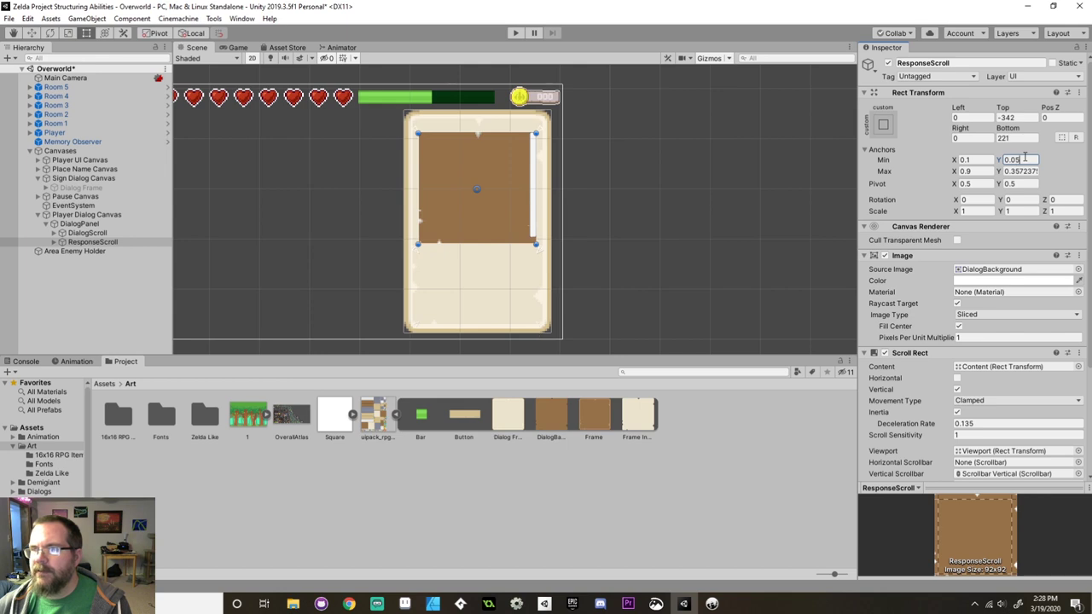
key(Tab)
key(Tab)
text(0.3)
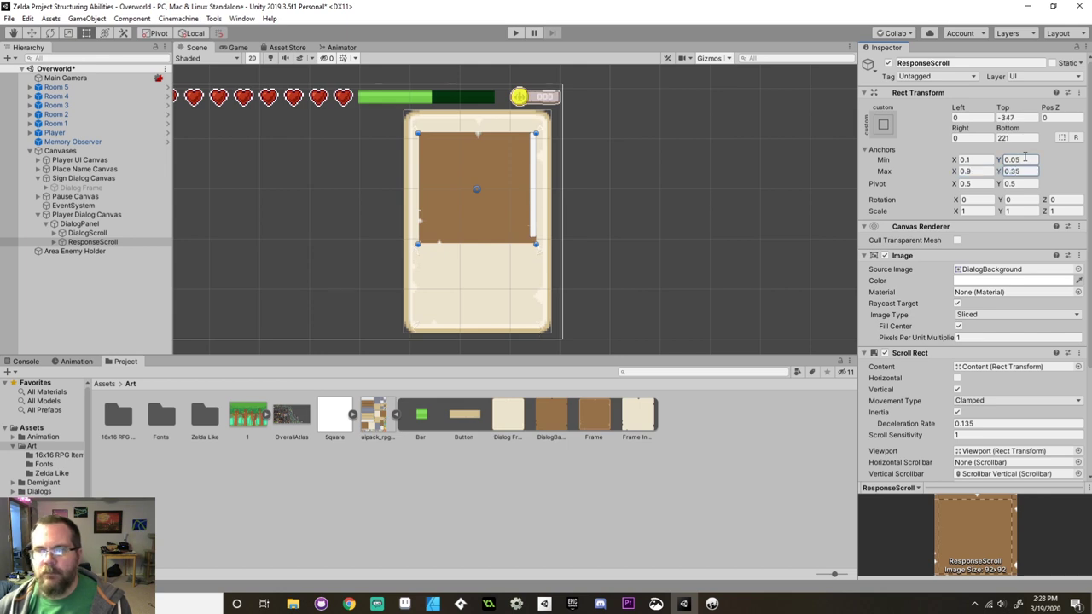
text(5)
key(Return)
Set ResponseScroll's Top and Bottom offsets to 0 so it fills its anchored area.
key(Tab)
text(0)
key(Tab)
key(Tab)
key(Tab)
text(0)
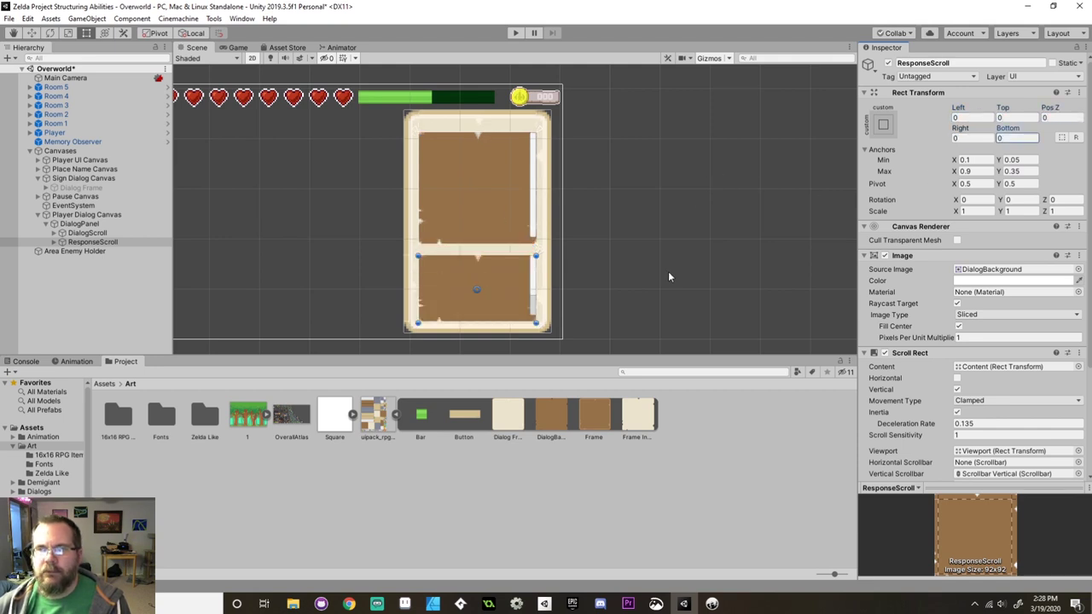
scroll(676, 256, down, 3)
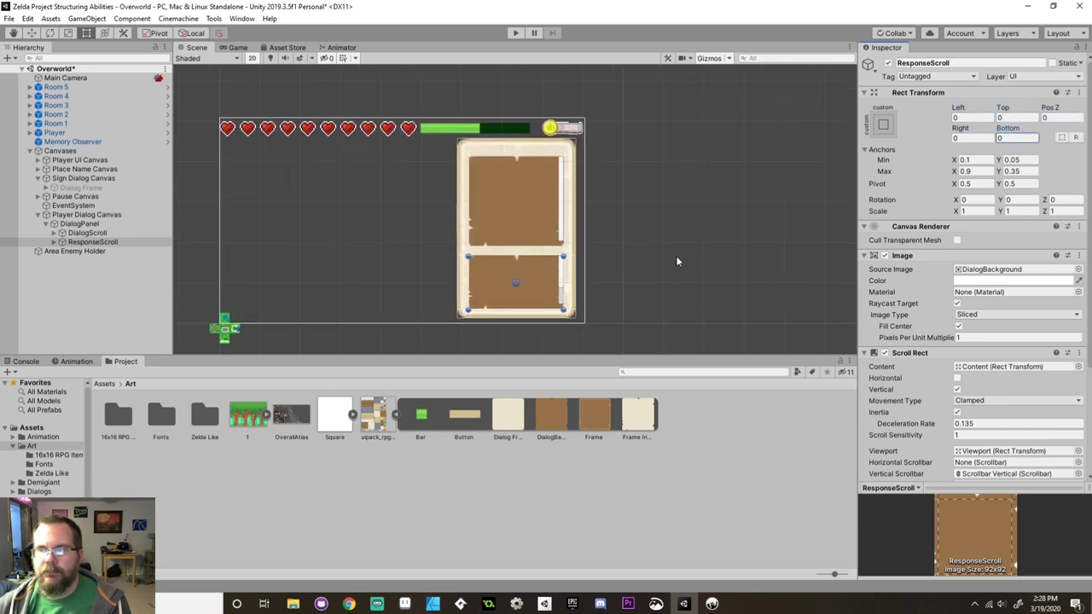
Run the game with an enlarged view to check the dialog and response areas, and stop it again.
click(515, 33)
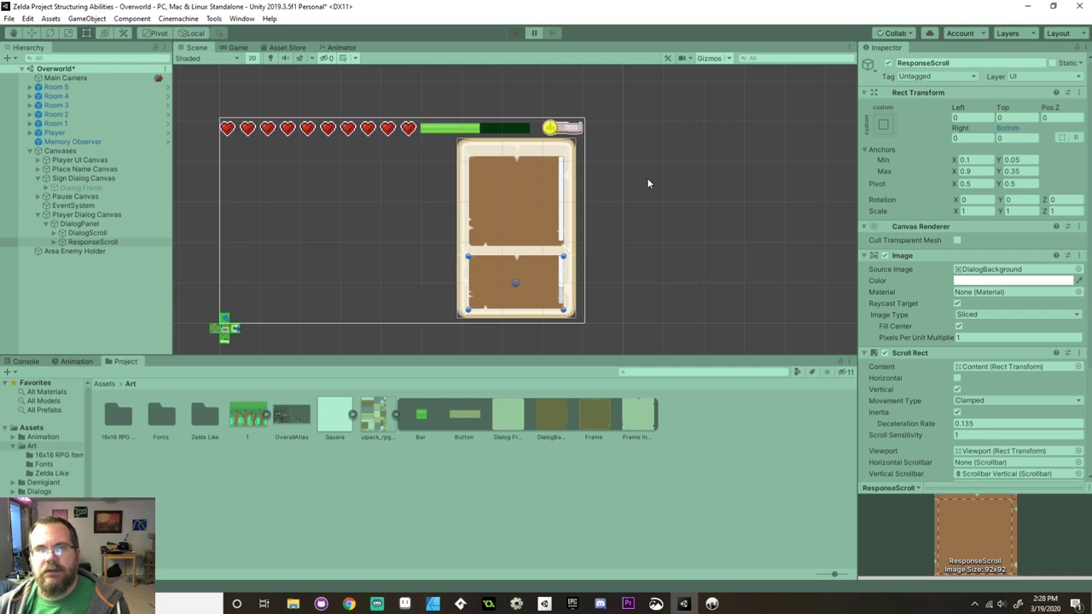
drag(602, 358, 692, 415)
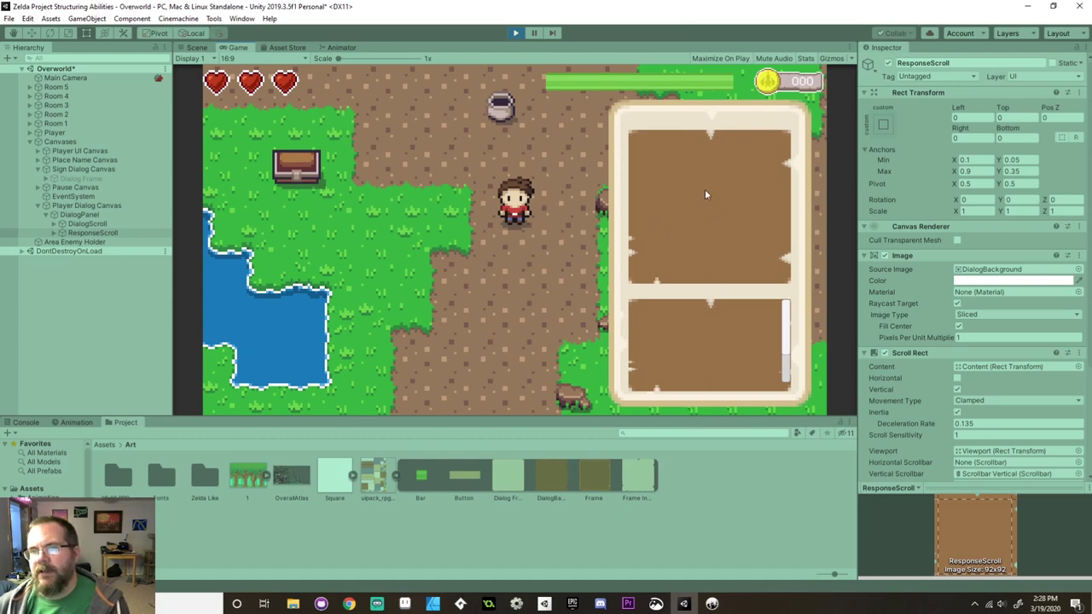
click(517, 33)
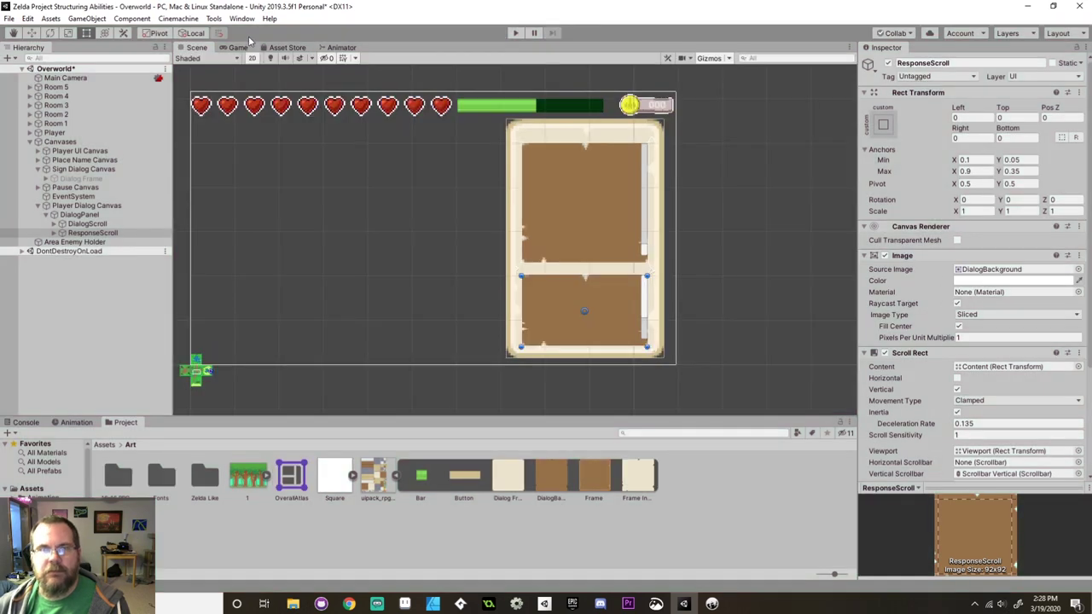
Extend DialogScroll upward by setting its anchor max Y to 0.925 and its Top offset to 0.
middle_drag(604, 152, 540, 206)
scroll(573, 188, up, 8)
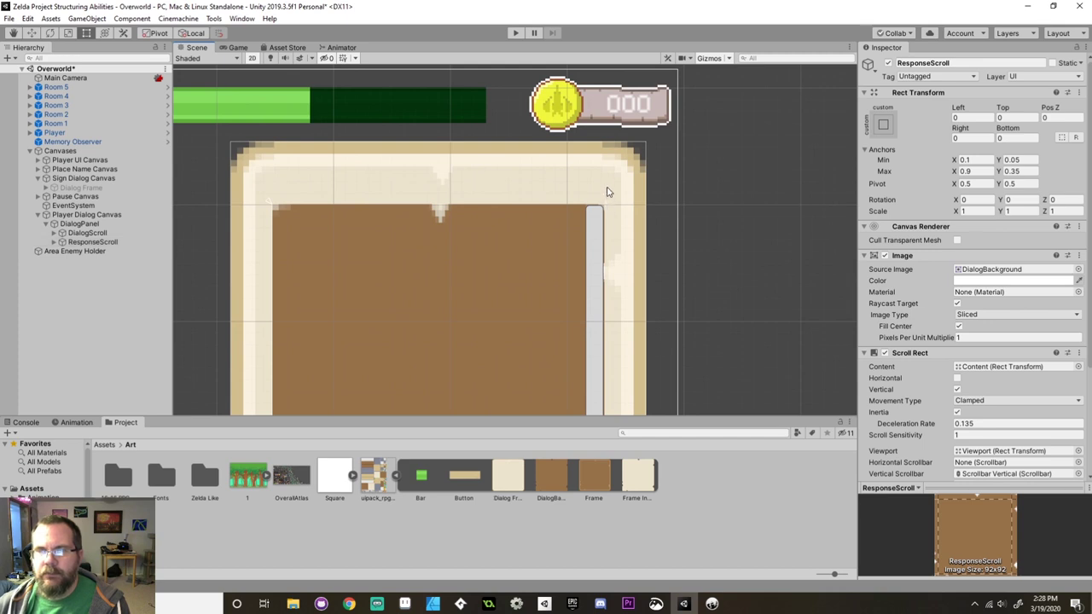
click(606, 204)
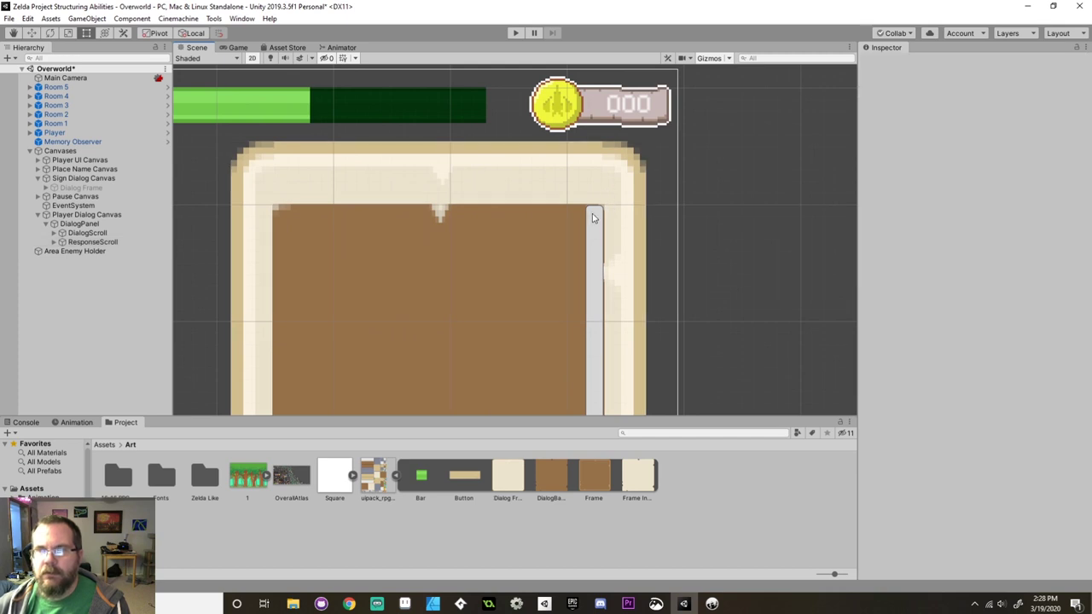
click(603, 206)
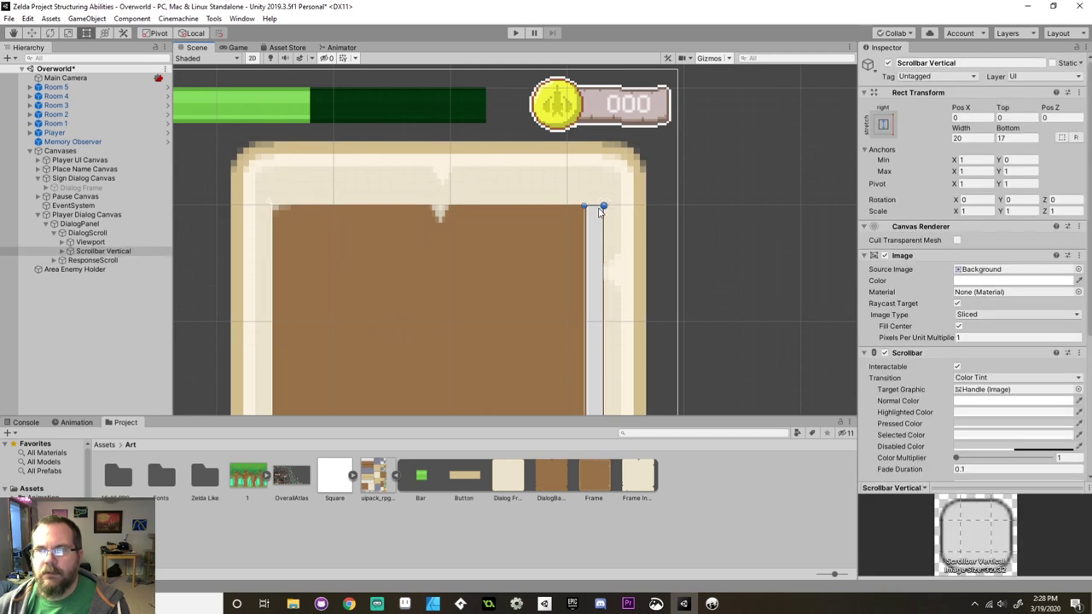
click(81, 232)
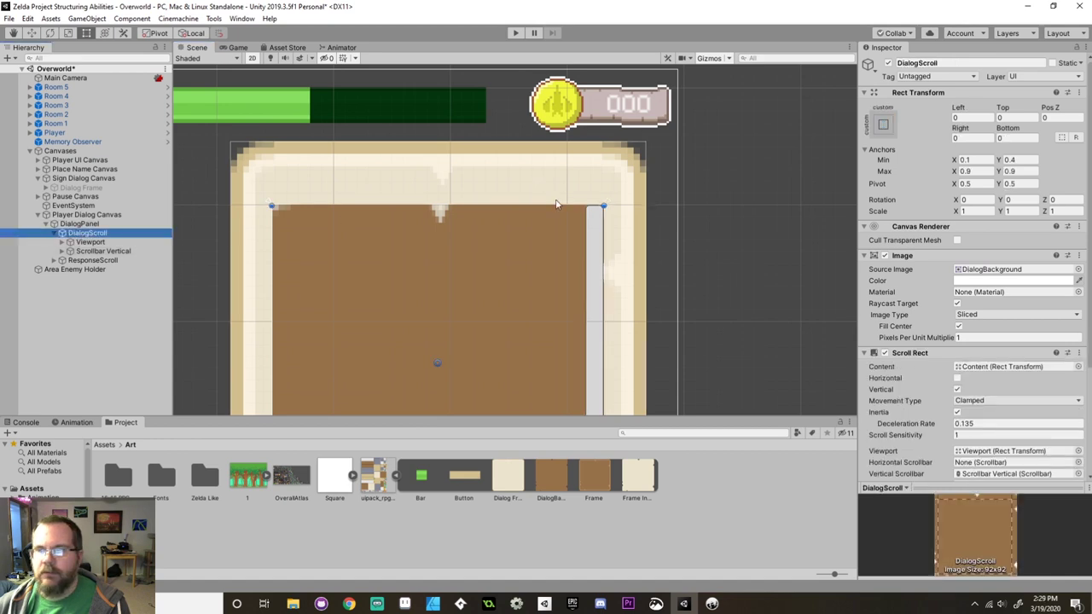
drag(607, 208, 609, 188)
click(1024, 171)
text(0.925)
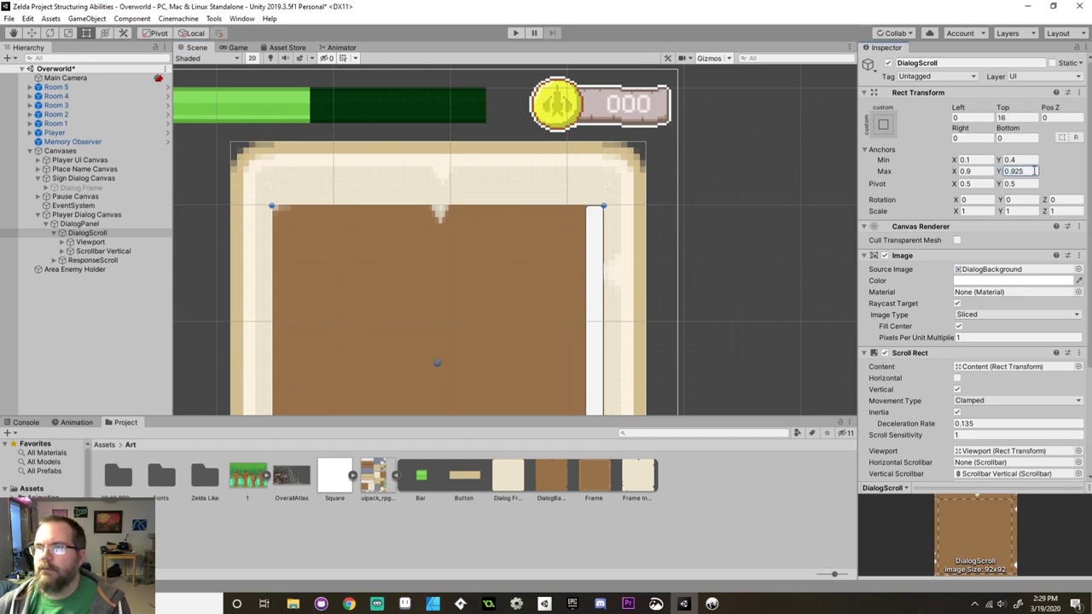
click(1019, 119)
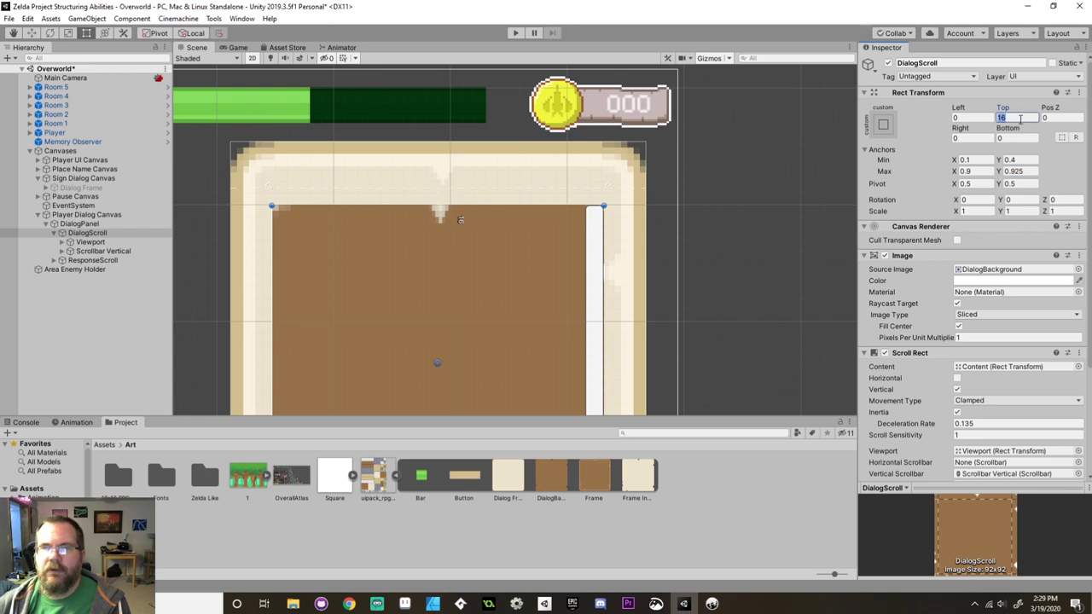
text(0)
scroll(991, 132, down, 3)
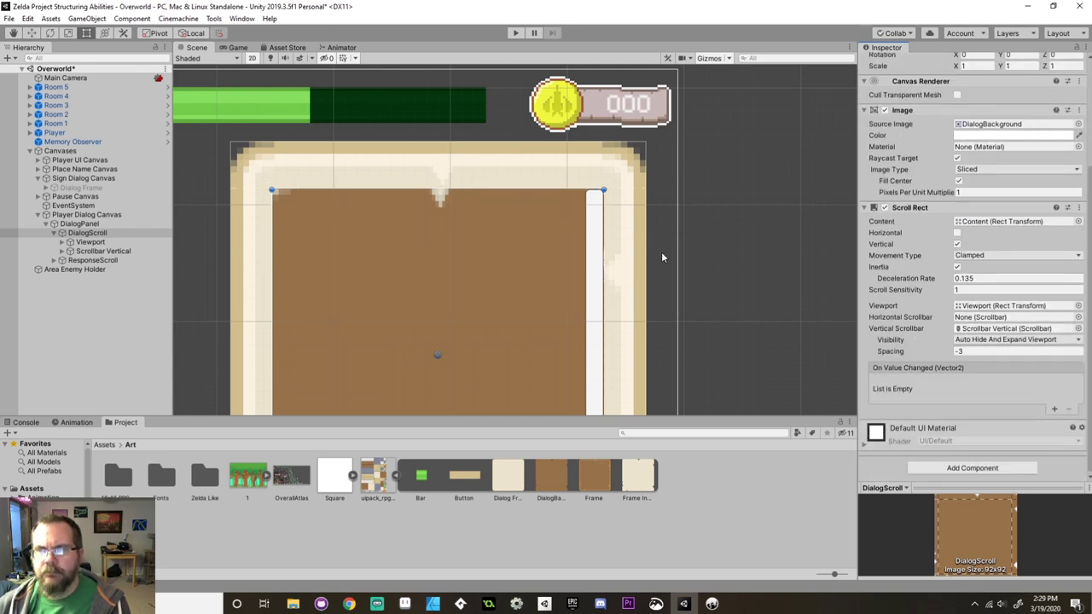
scroll(674, 294, down, 5)
middle_drag(689, 299, 640, 139)
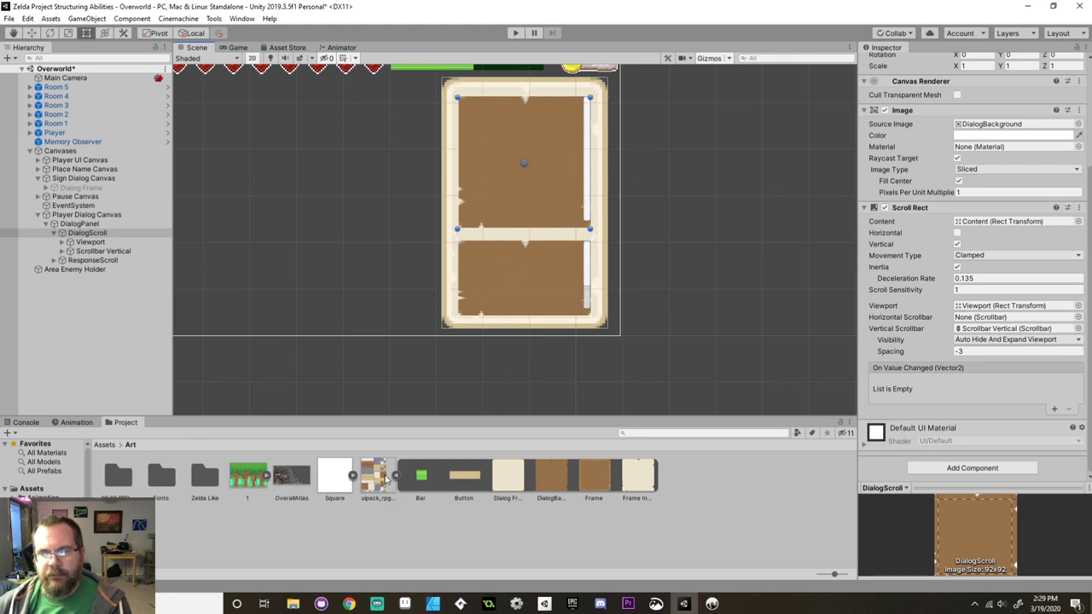
scroll(655, 164, down, 4)
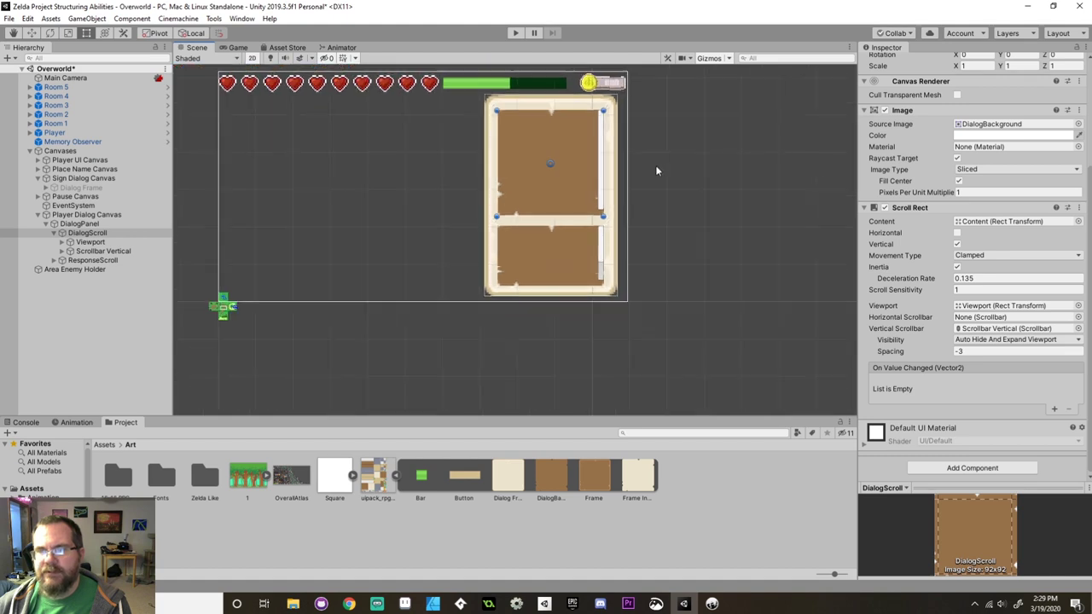
middle_drag(654, 167, 640, 219)
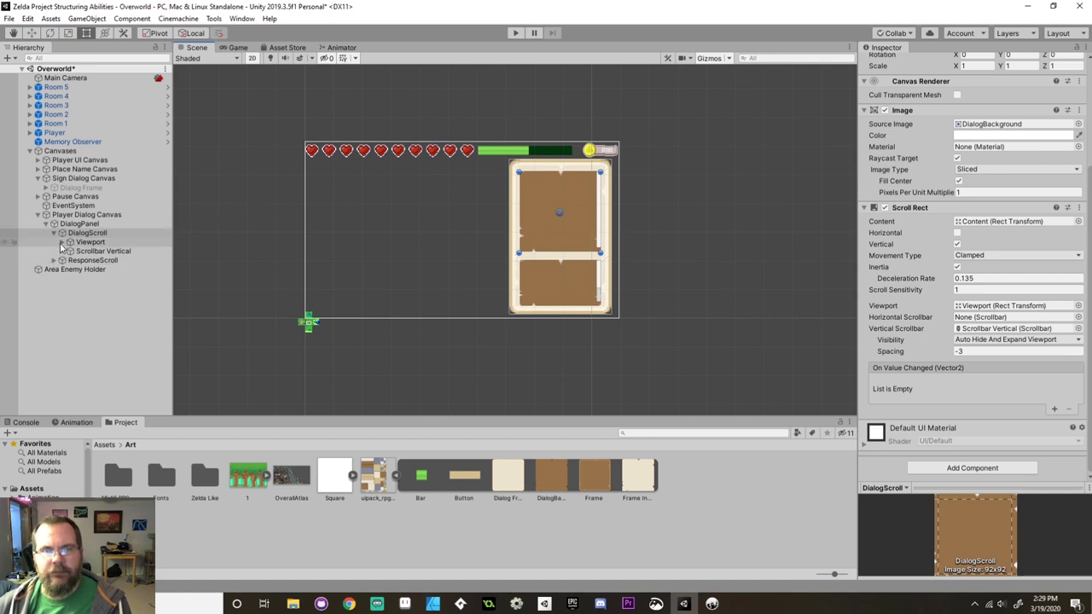
Expand the viewports of both scroll areas and rename DialogScroll's Content object to Dialog.
click(53, 261)
click(62, 270)
click(62, 243)
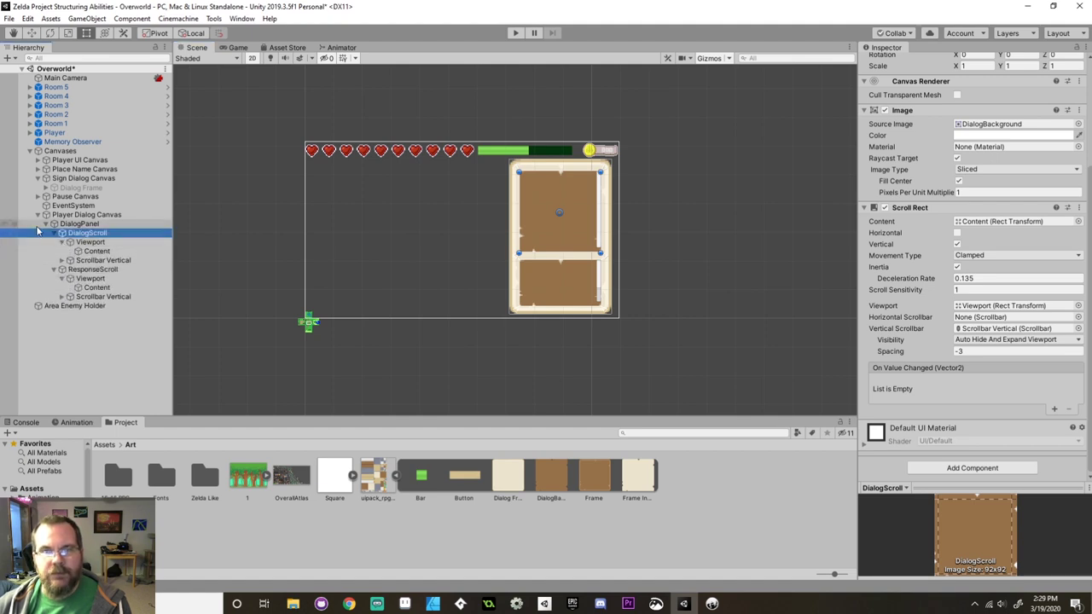
click(87, 252)
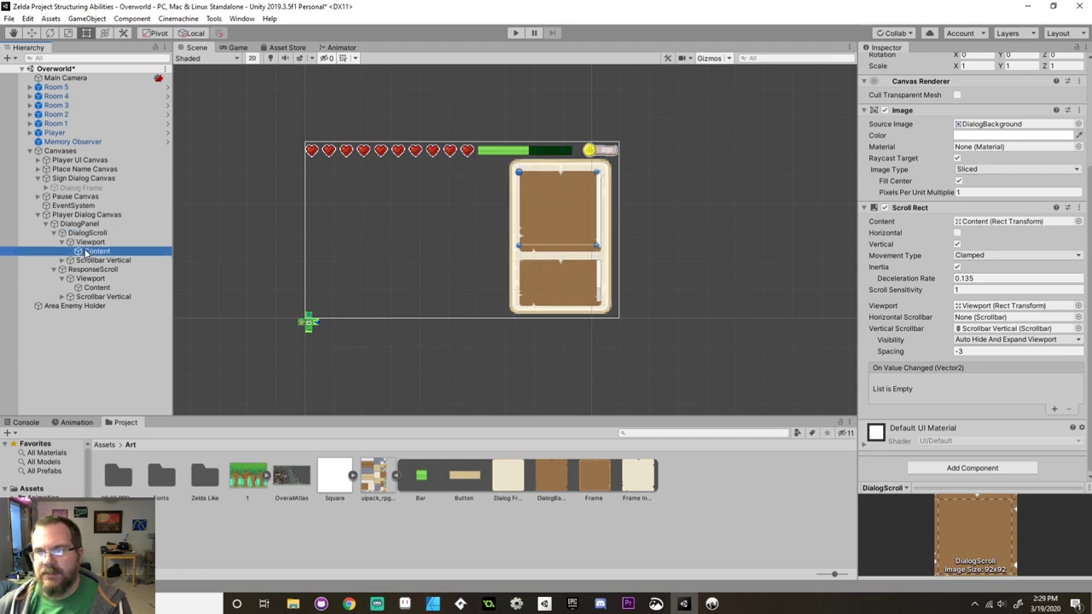
click(100, 254)
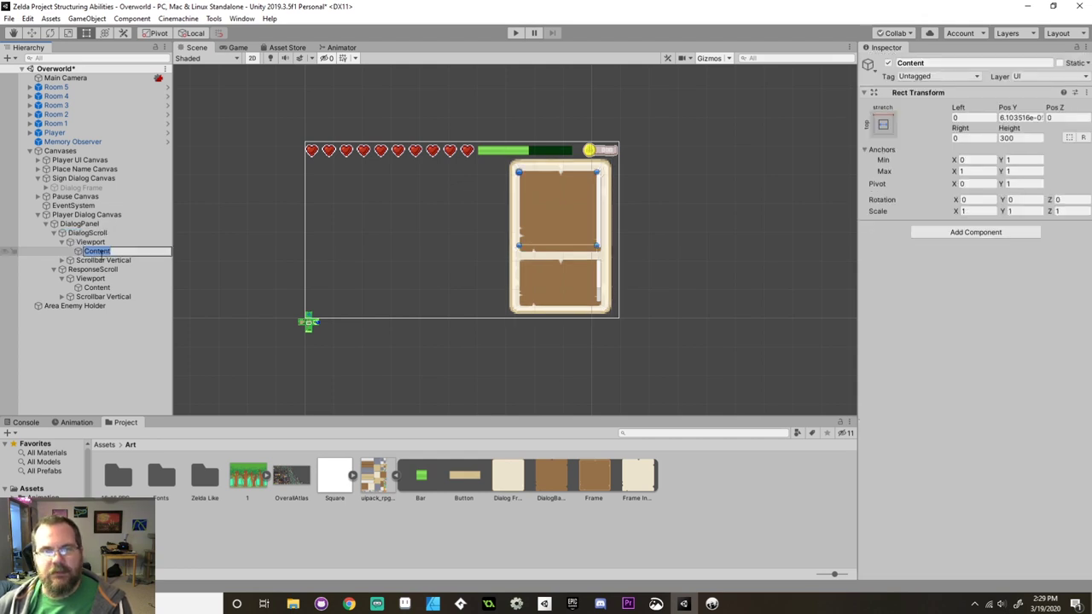
text(Dialog)
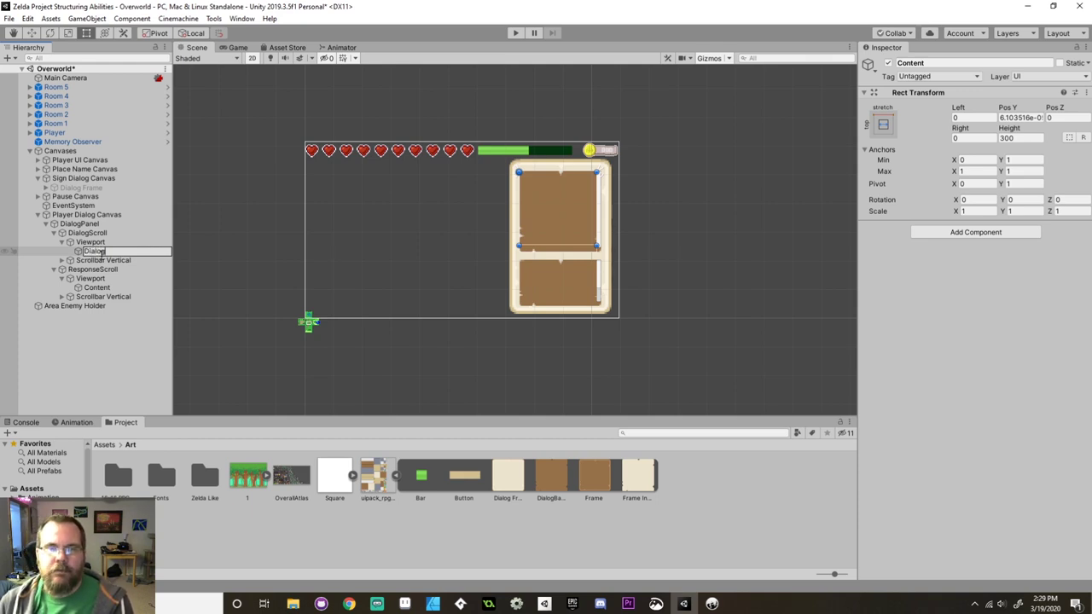
key(Return)
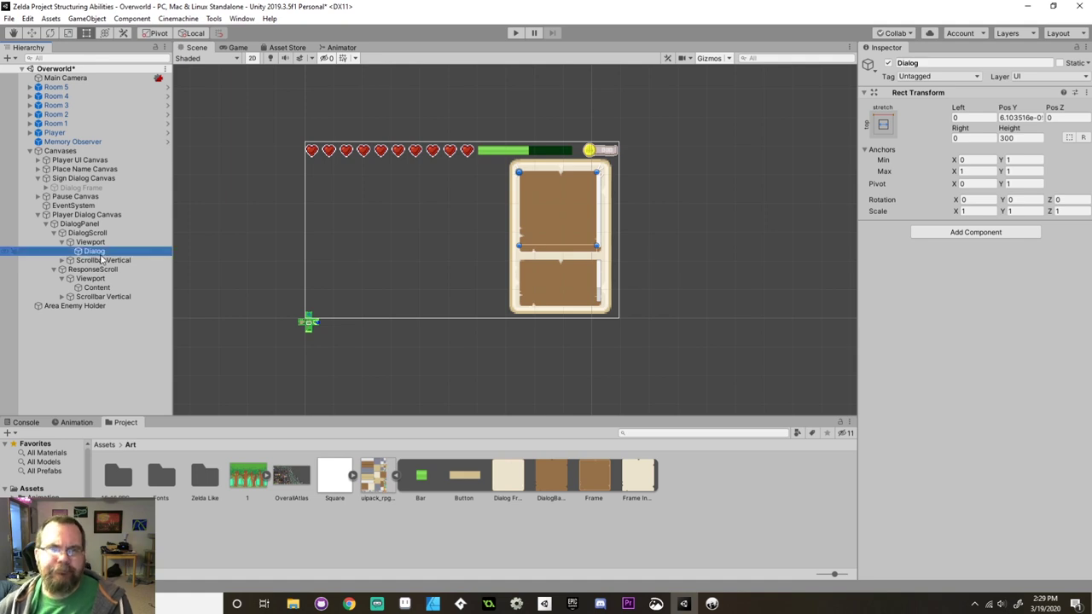
Rename DialogScroll's content object to DialogContent.
click(109, 252)
click(110, 251)
text(Content)
key(Return)
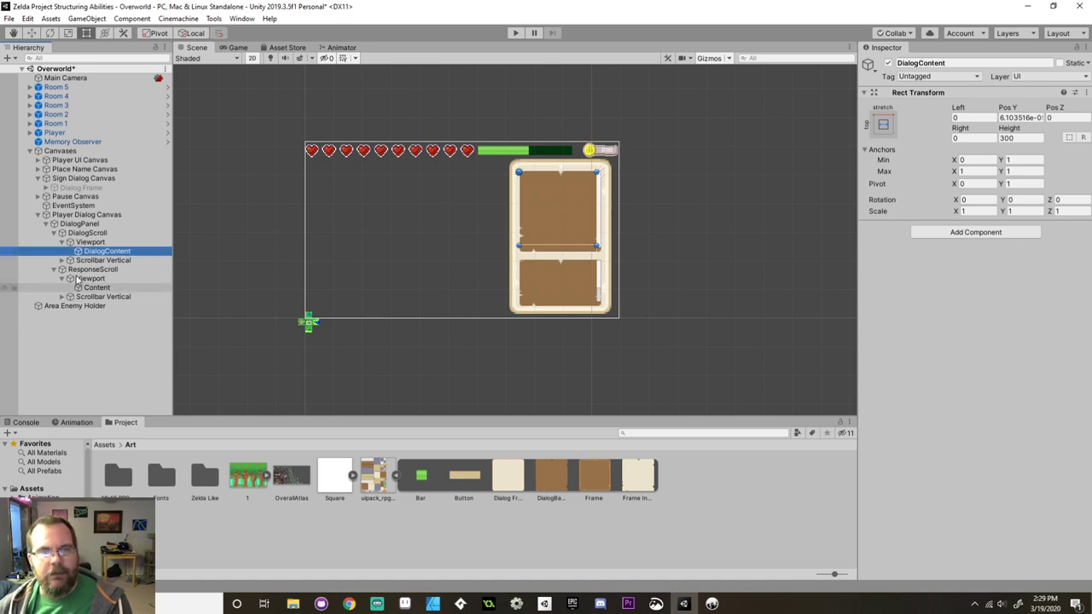
Rename the Content object under ResponseScroll's Viewport to ResponseContent.
click(97, 289)
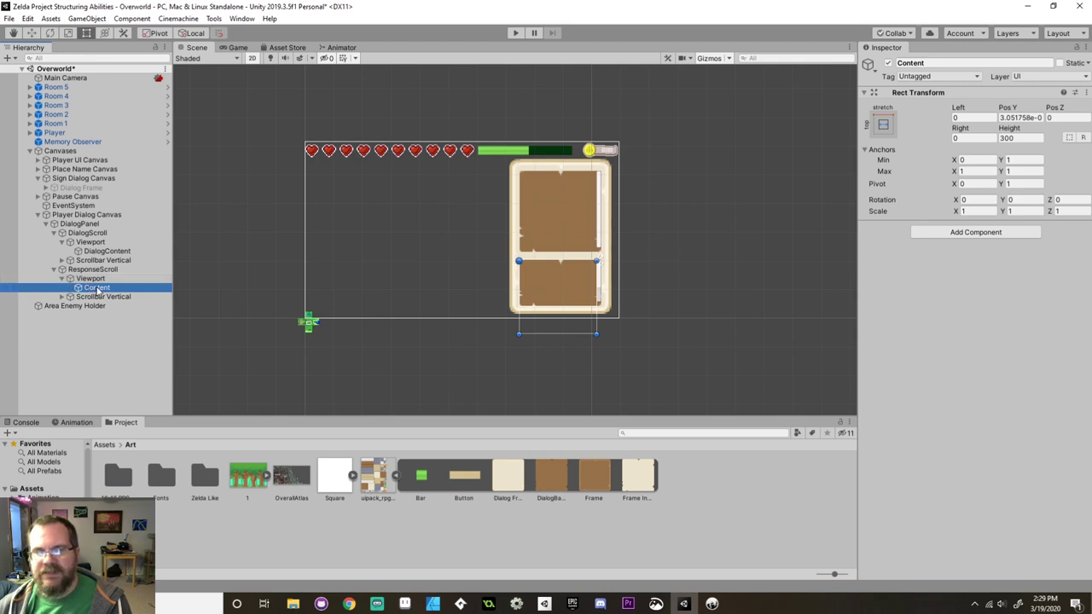
click(98, 289)
text(Re)
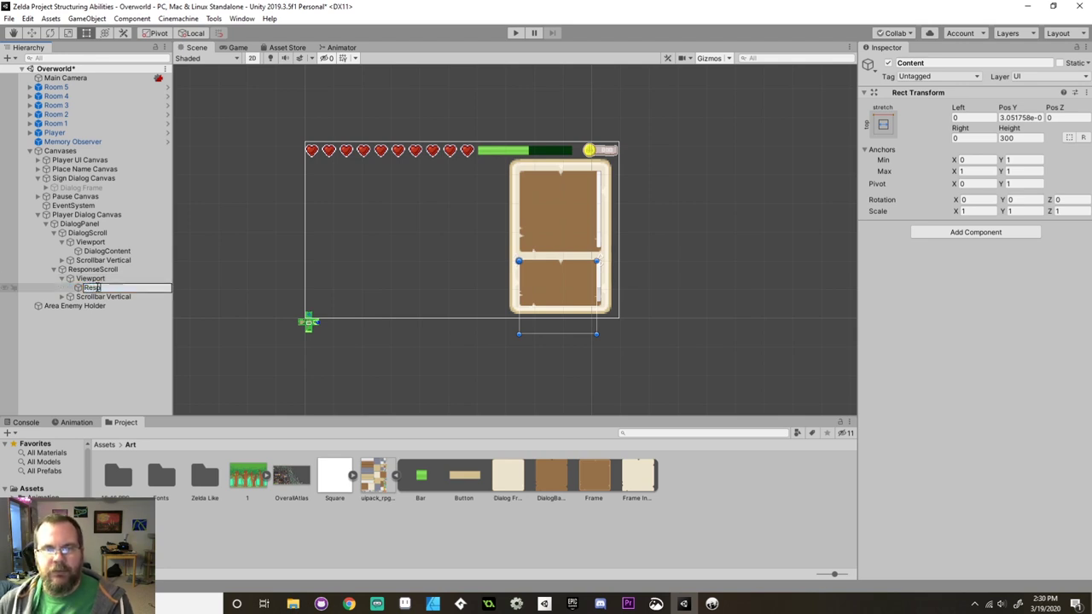
text(sponseContent)
key(Return)
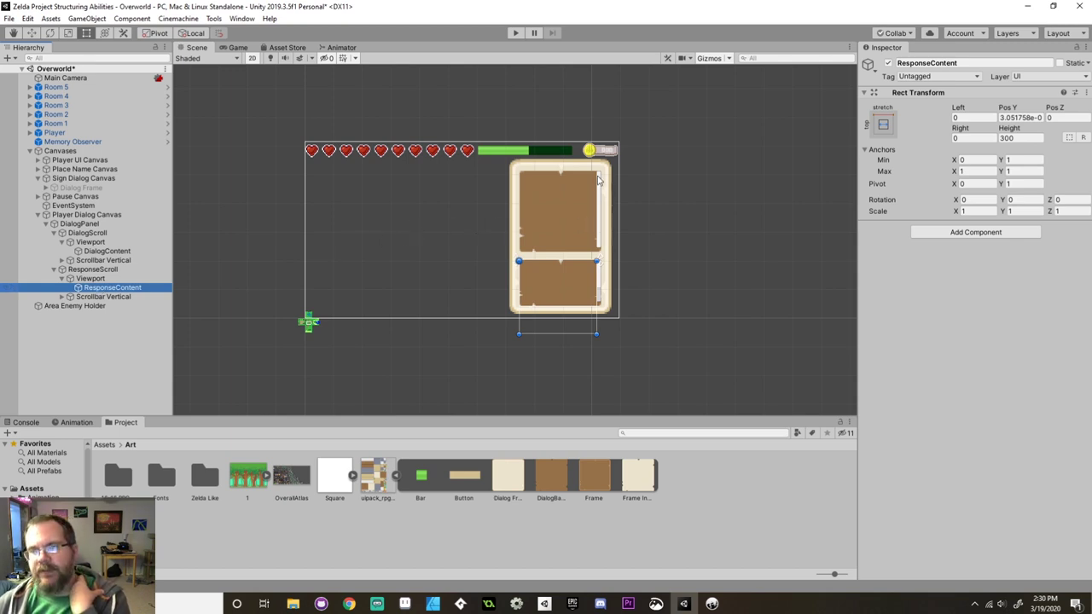
Stretch DialogContent downward to a height of about 331 and add a Vertical Layout Group component to it.
click(112, 253)
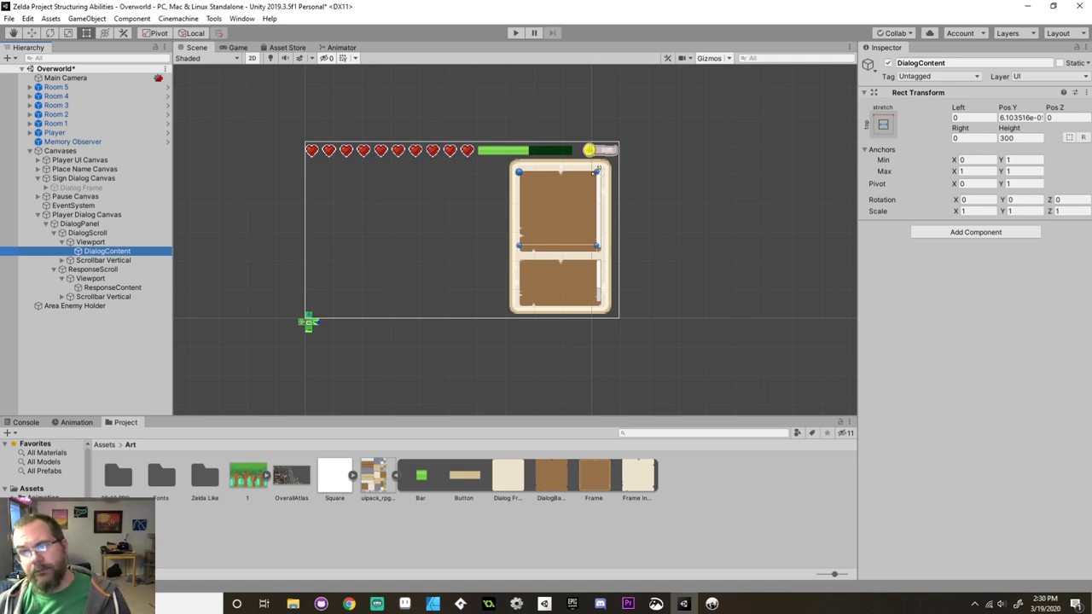
mouse_move(597, 247)
mouse_down()
mouse_move(595, 302)
mouse_move(596, 253)
mouse_up()
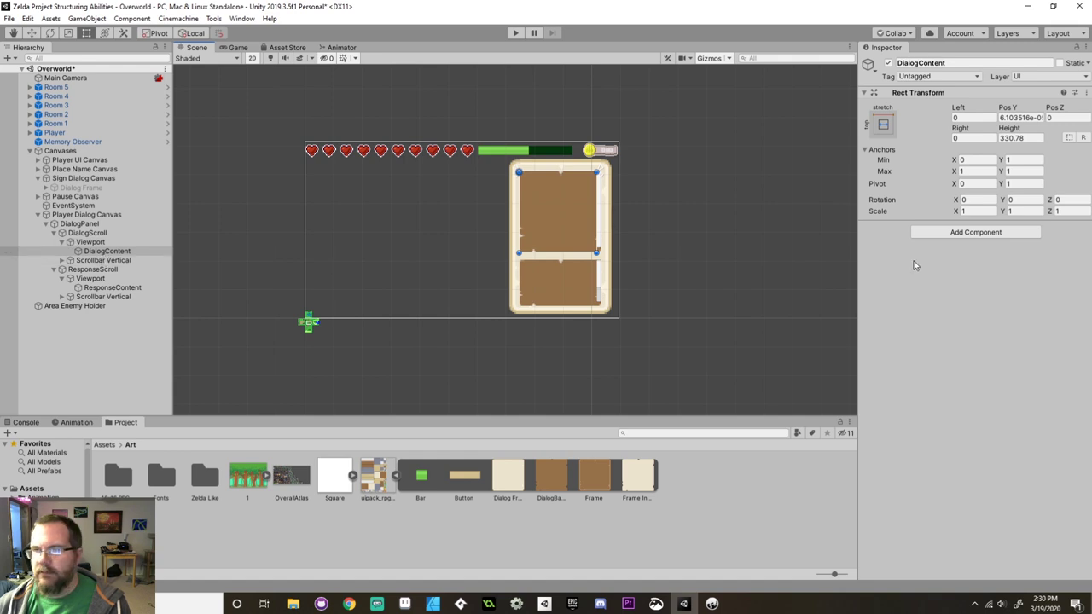
click(943, 236)
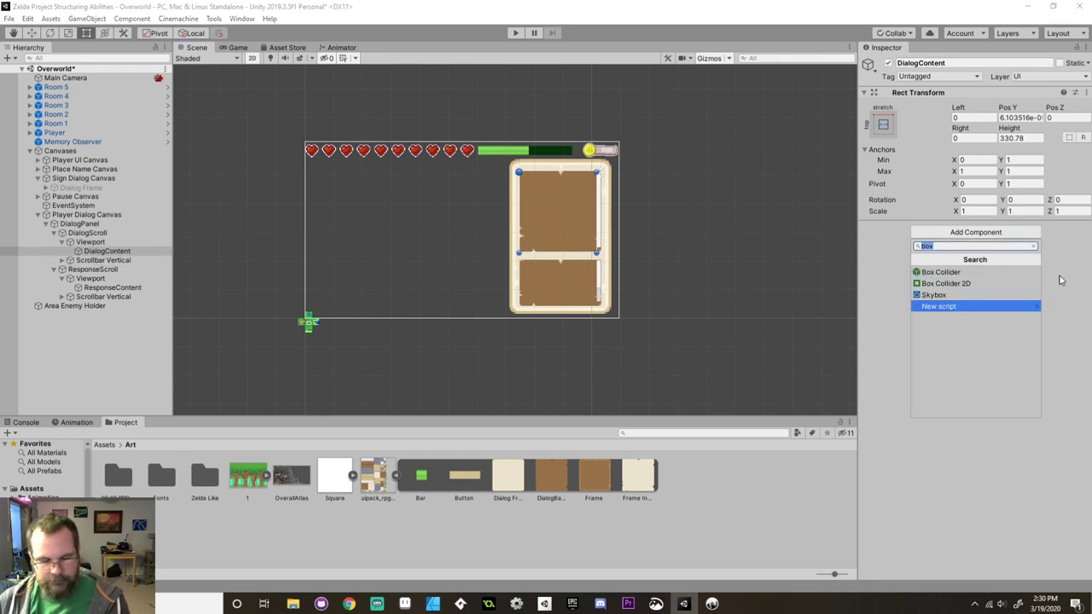
text(verti)
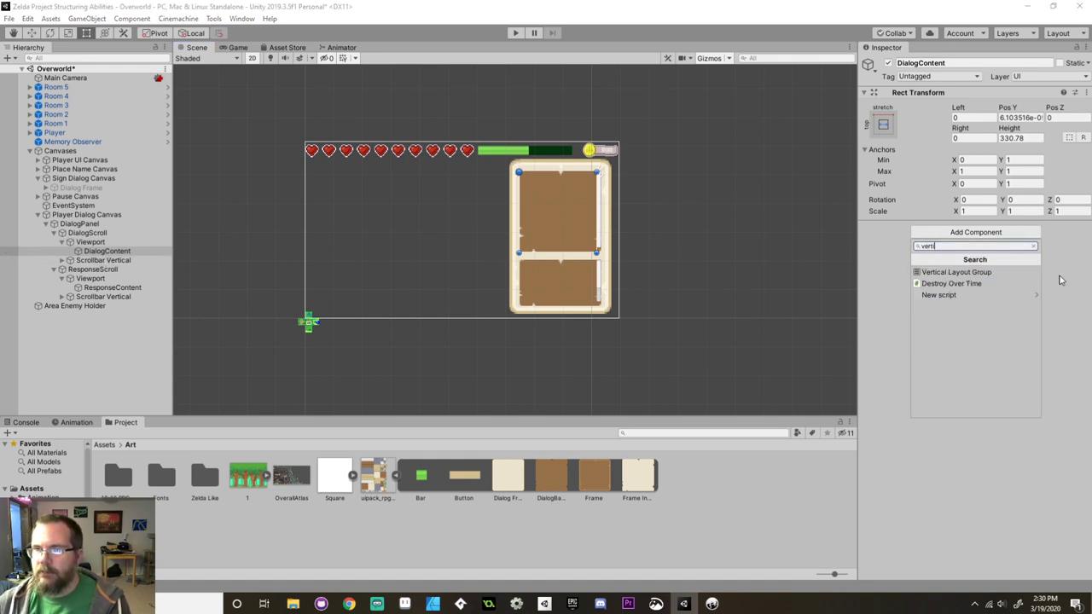
key(Down)
key(Return)
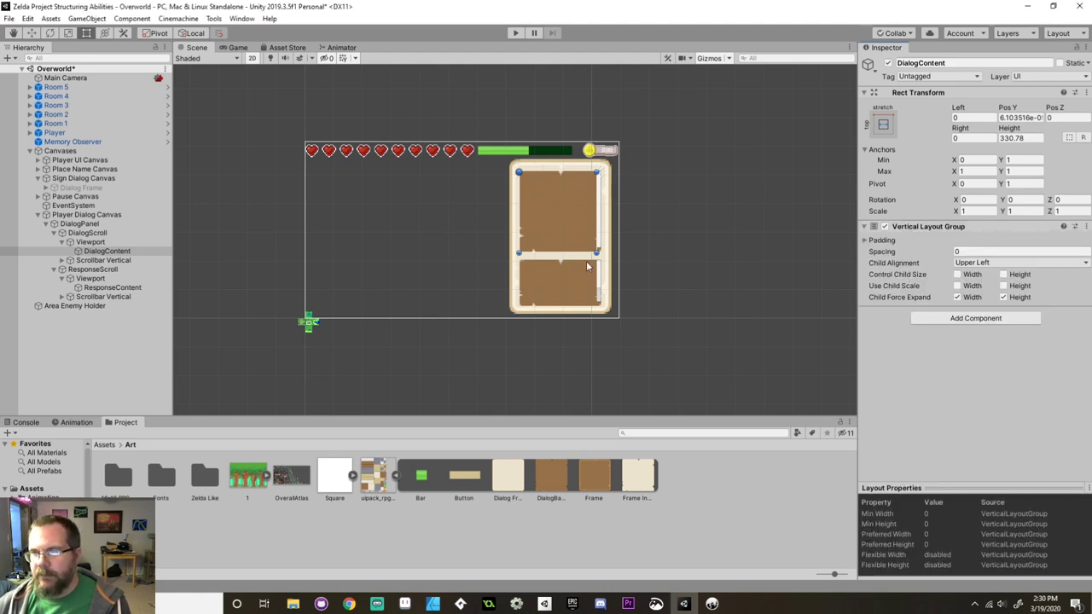
Set the layout group's Spacing to 8 and Child Alignment to Upper Center, enable Control Child Size Width, and disable Child Force Expand Height.
click(984, 252)
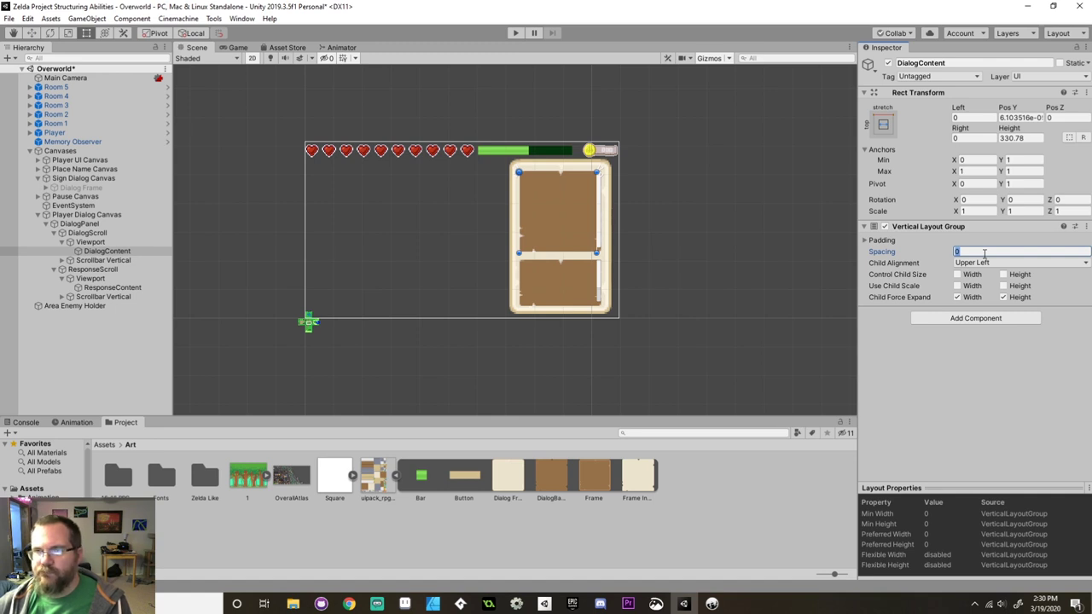
click(985, 263)
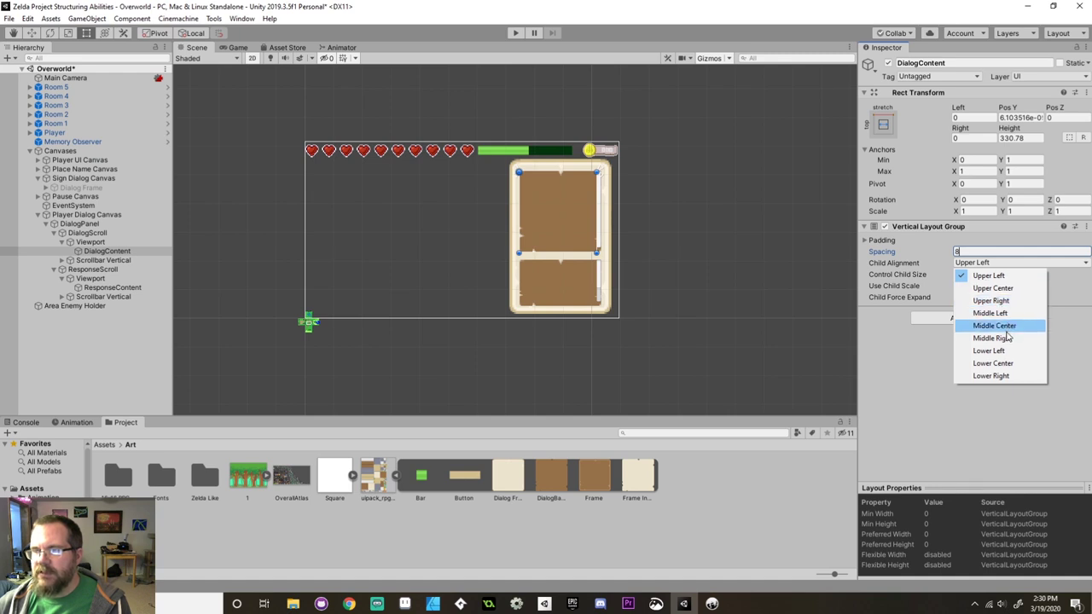
click(993, 288)
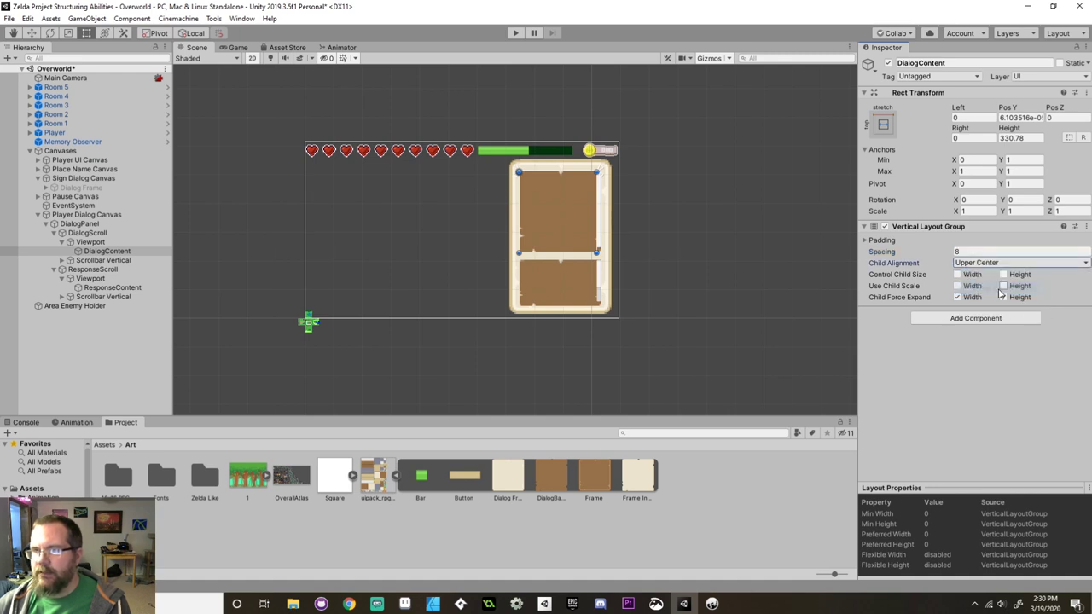
click(957, 274)
click(1004, 297)
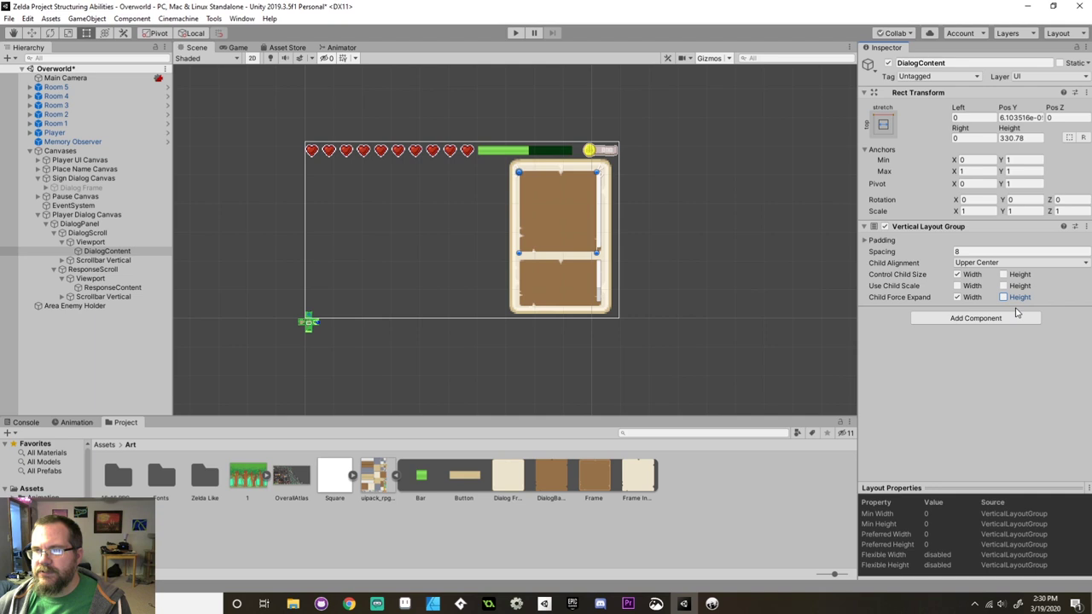
Add a Content Size Fitter to DialogContent and set its Horizontal Fit to Min Size.
click(954, 318)
text(content)
key(Return)
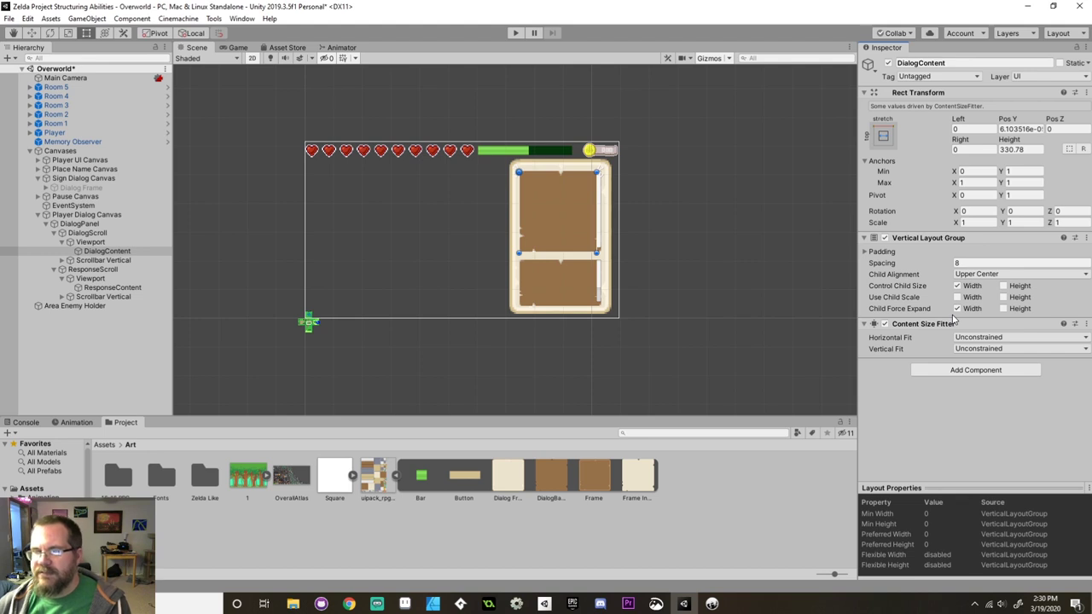
click(970, 338)
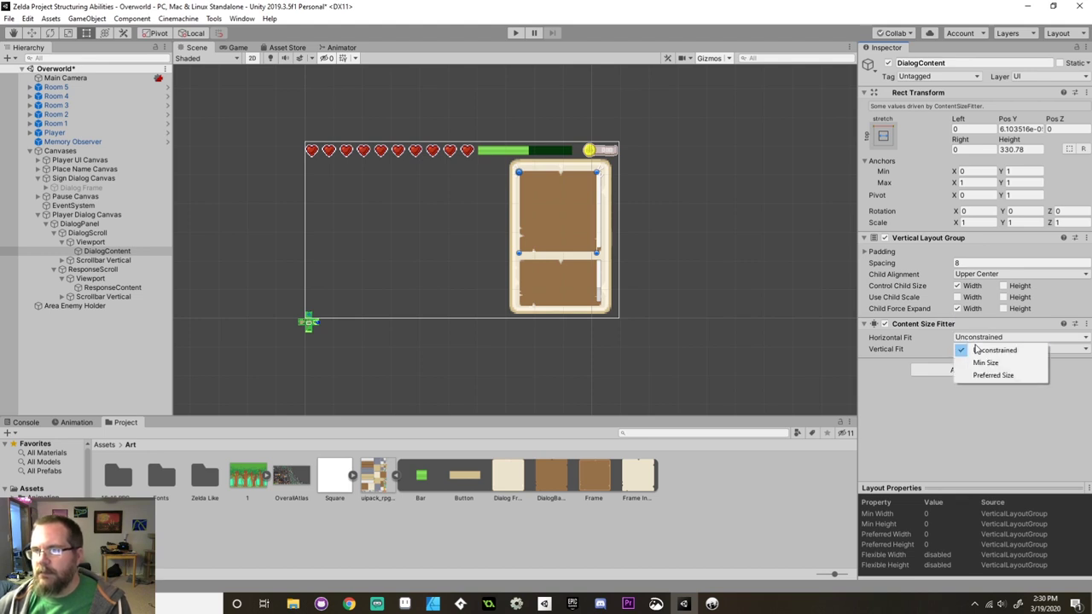
click(984, 363)
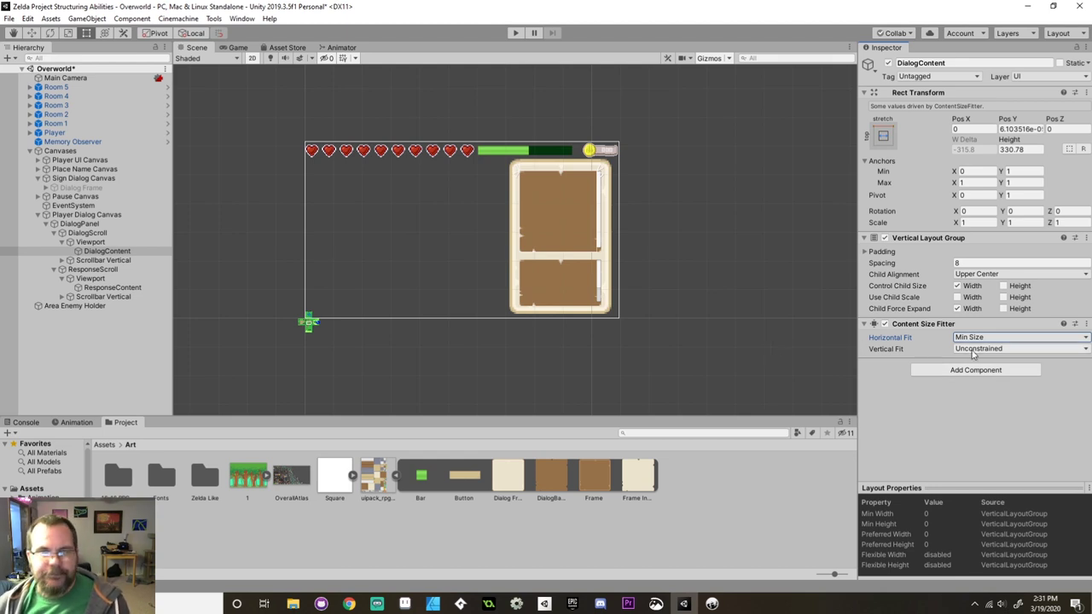
Add a UI Image as a child of DialogContent.
right_click(117, 252)
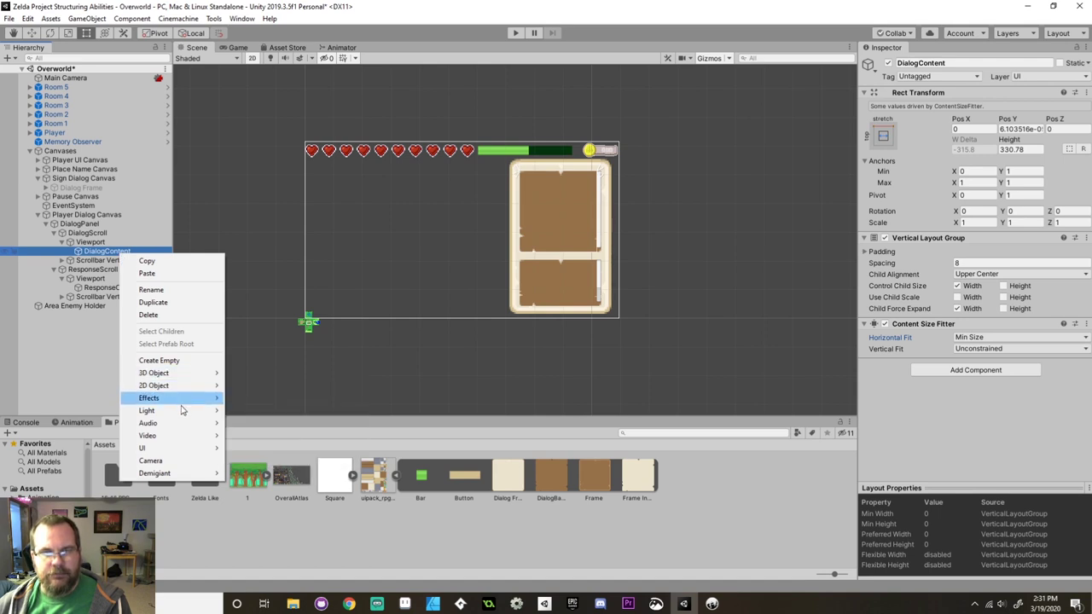
mouse_move(197, 450)
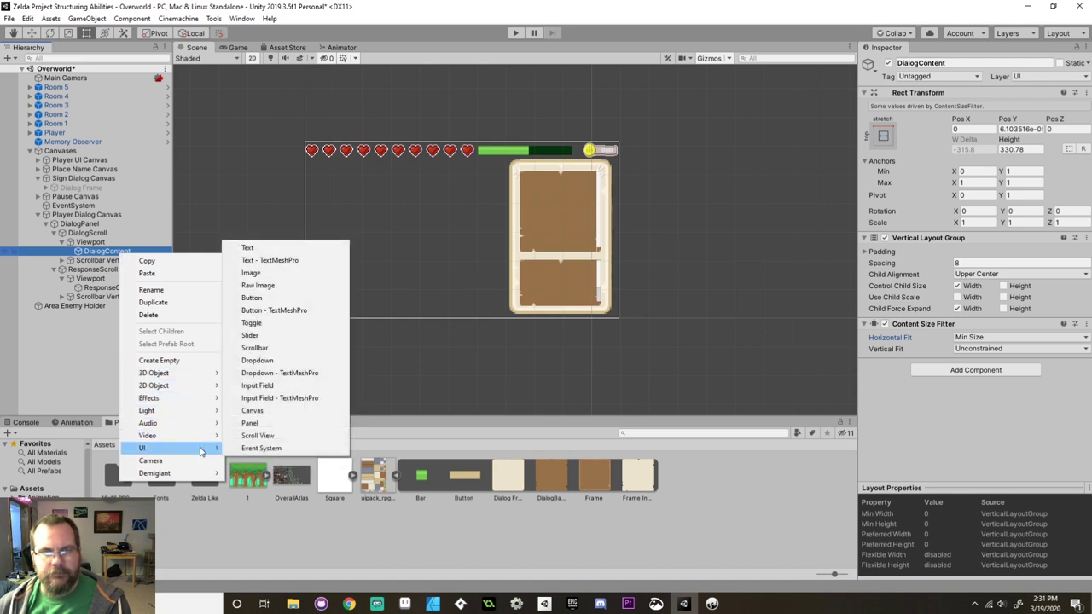
click(278, 275)
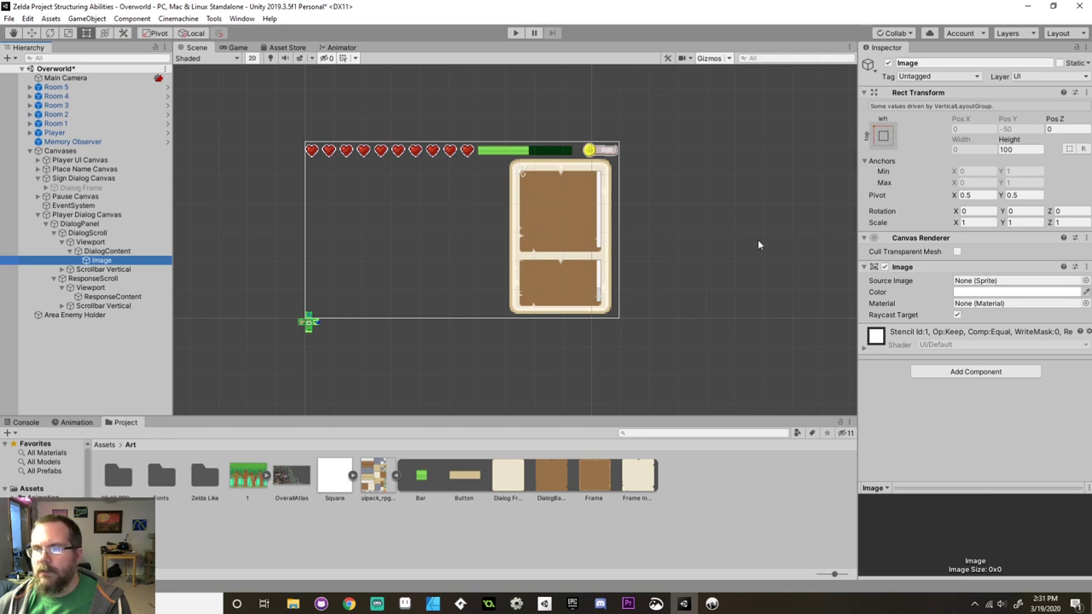
scroll(559, 204, up, 5)
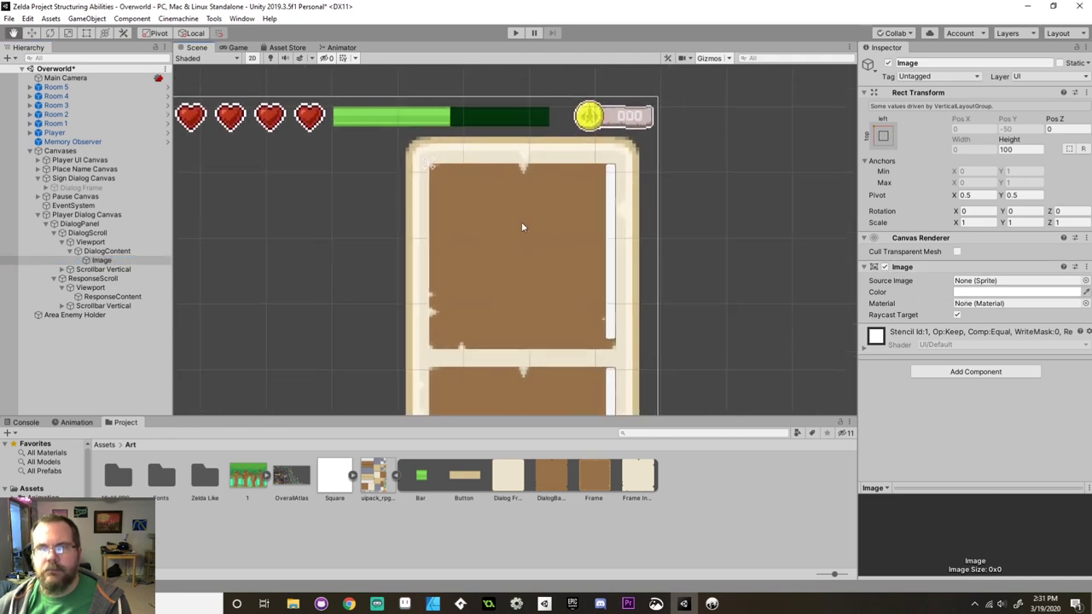
Disable Child Force Expand Width in DialogContent's Vertical Layout Group.
click(107, 251)
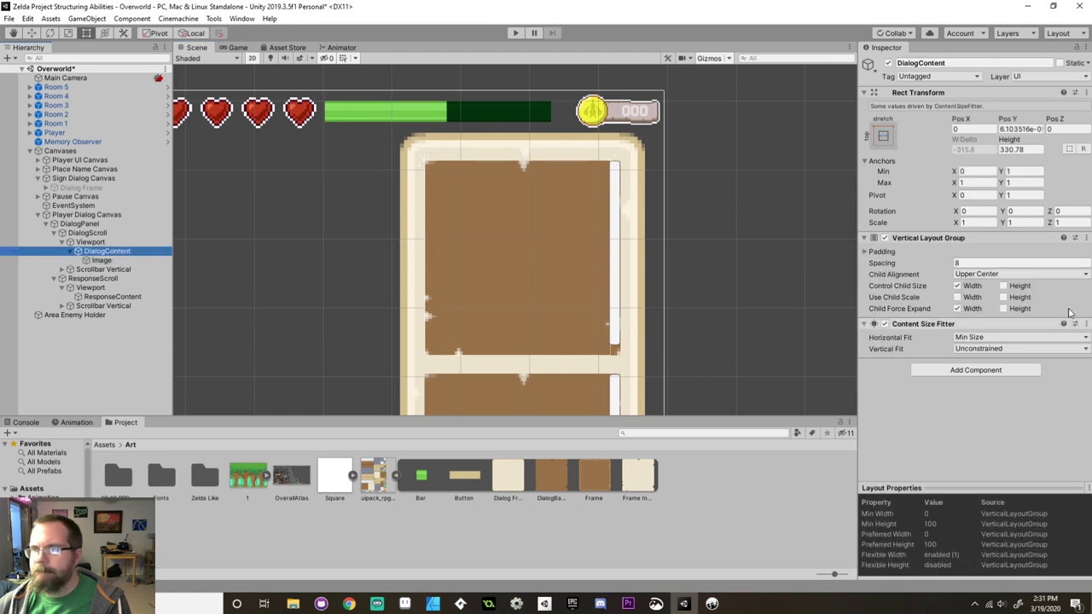
click(957, 287)
click(957, 309)
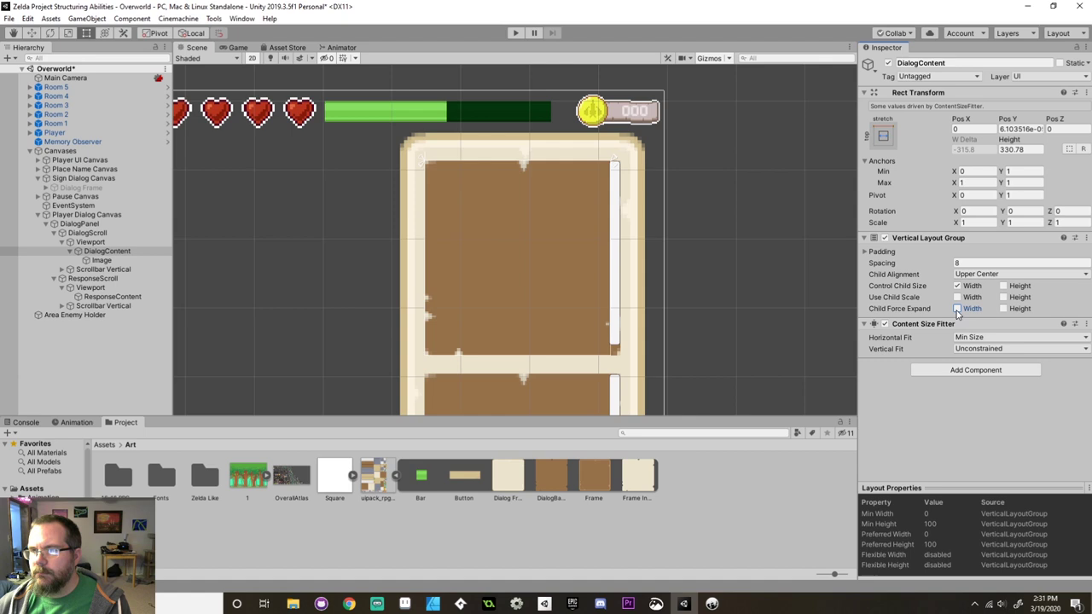
Try resizing the child Image in the scene to a height of -867 and add a Layout Element component to it.
click(111, 260)
click(427, 168)
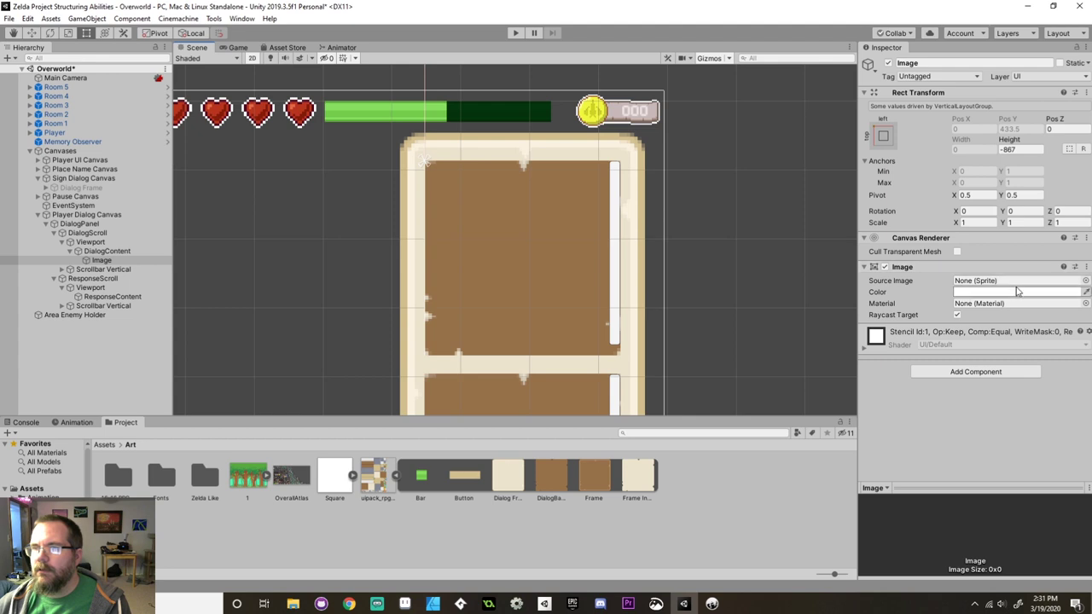
click(986, 374)
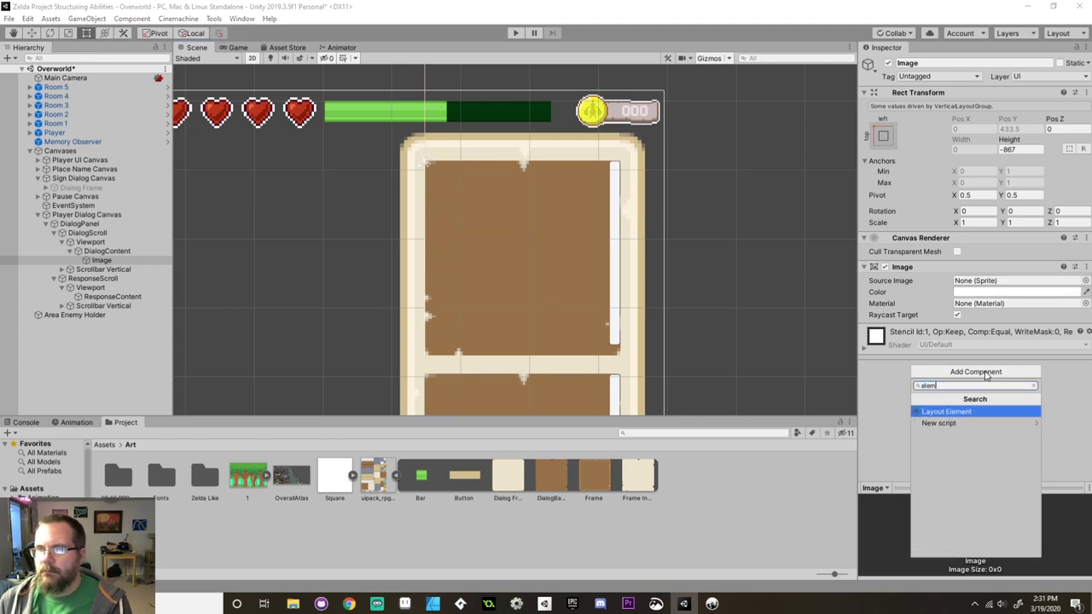
key(Return)
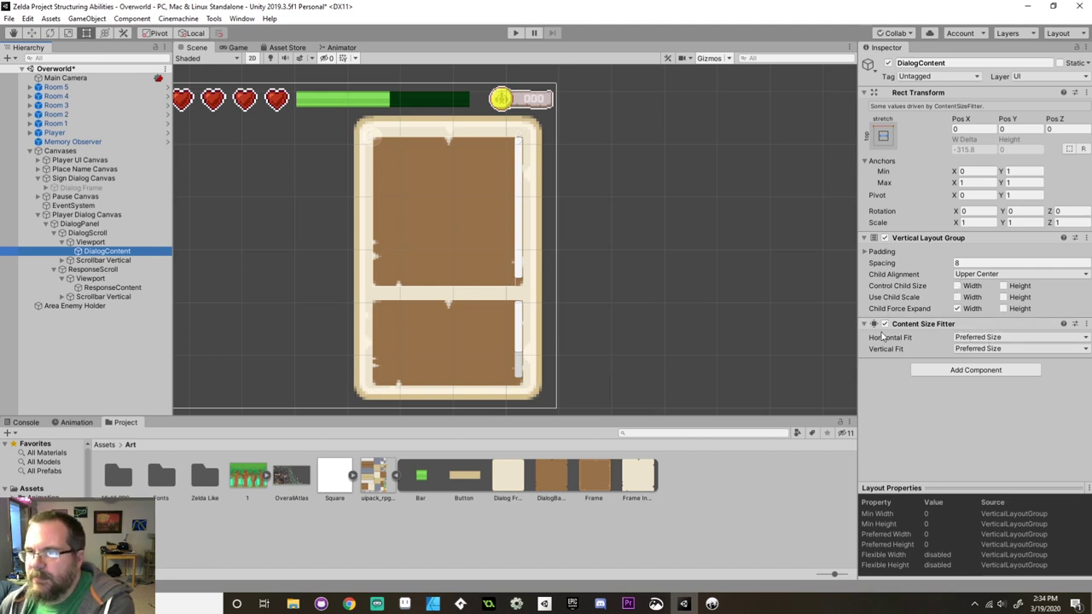
click(1000, 338)
click(1001, 338)
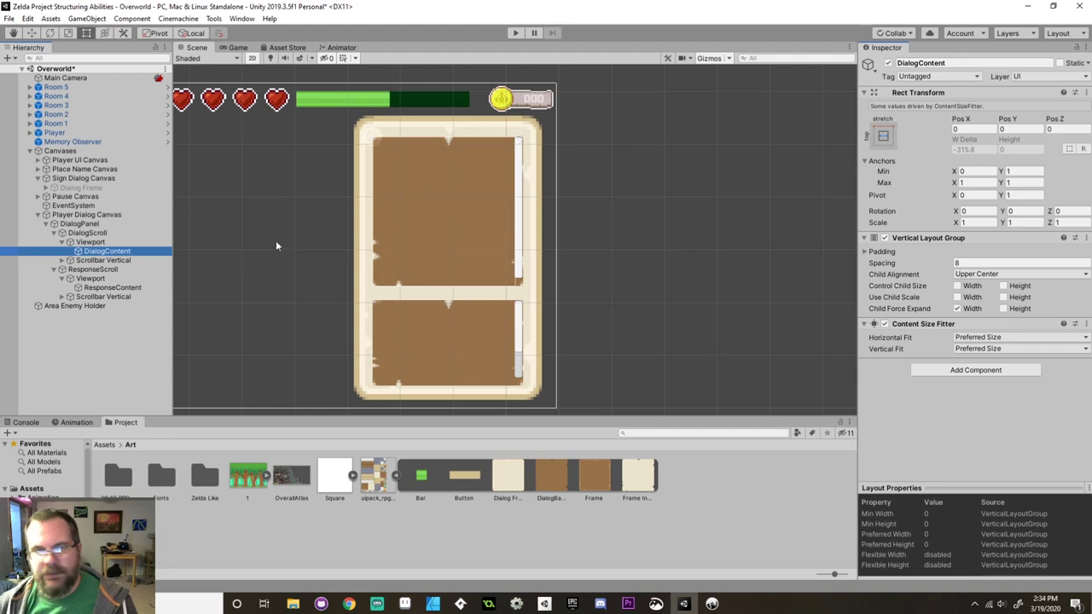
Add a UI Image as a child of DialogContent and set its width to 310.
right_click(137, 251)
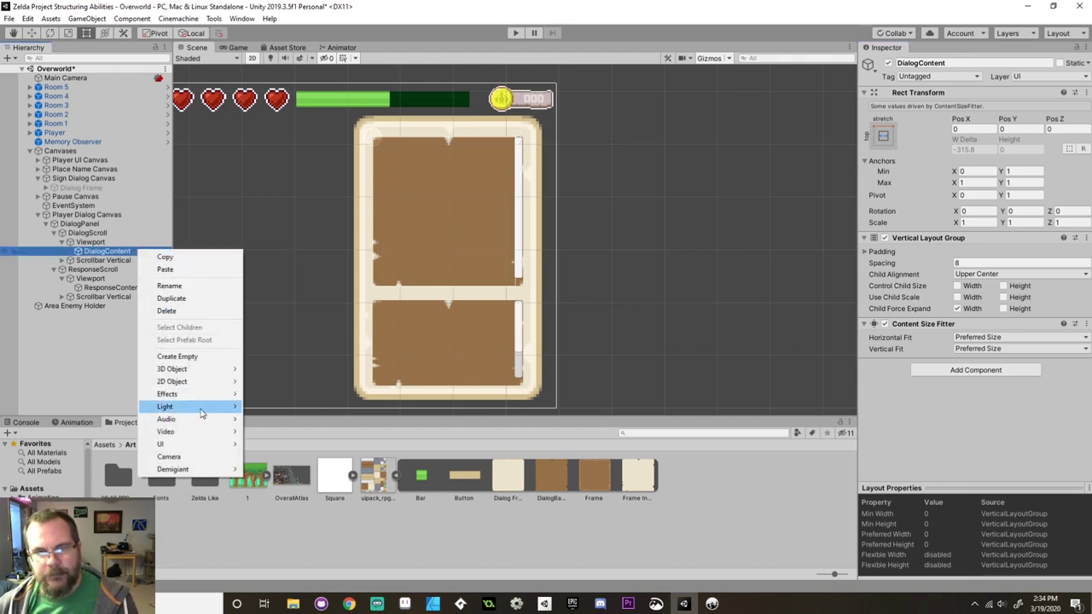
mouse_move(205, 446)
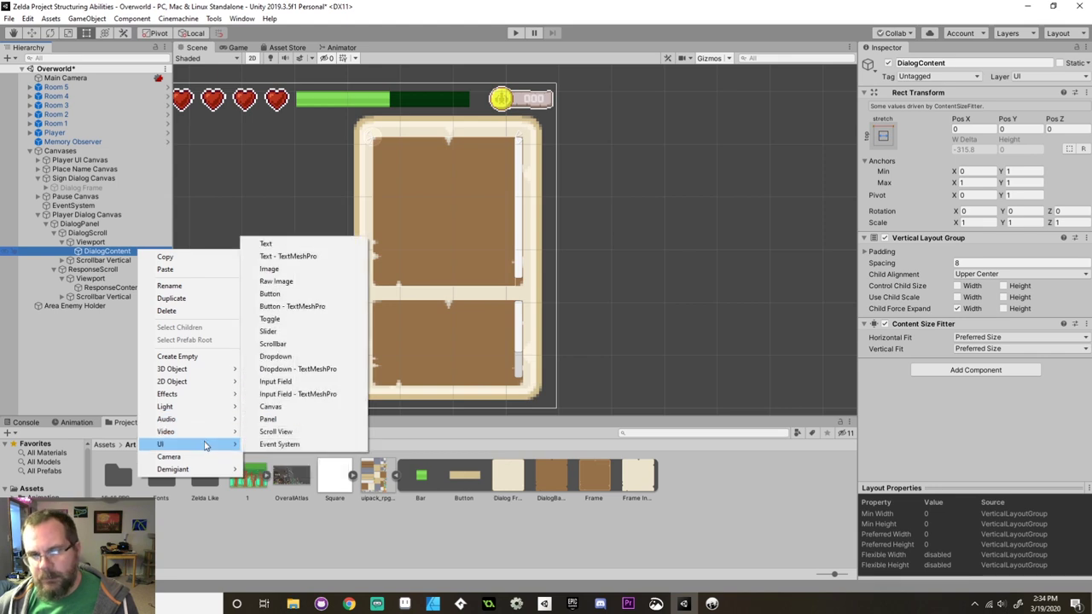
click(327, 271)
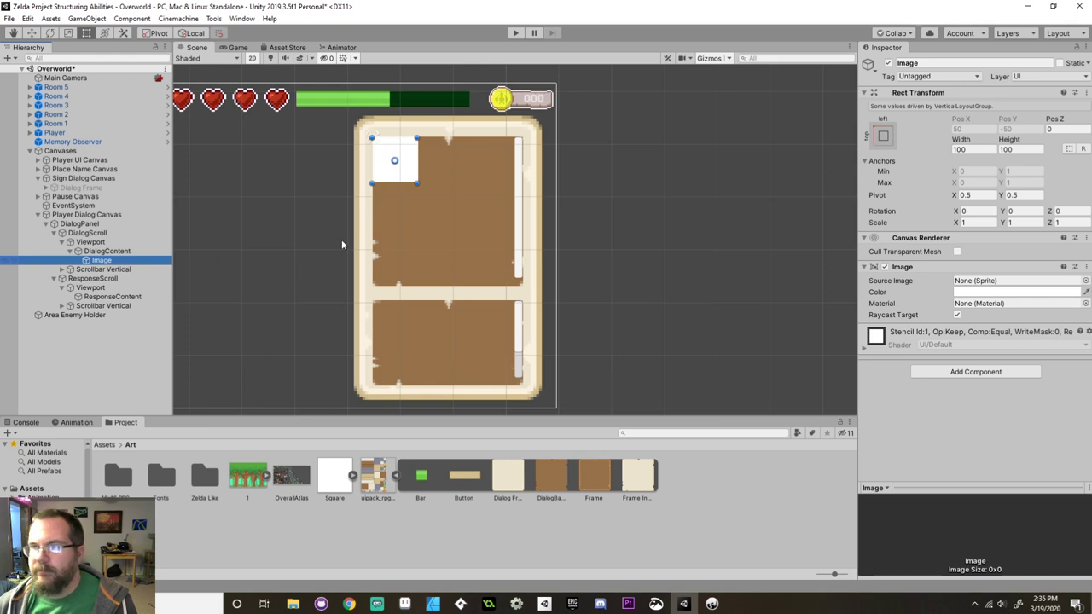
click(964, 149)
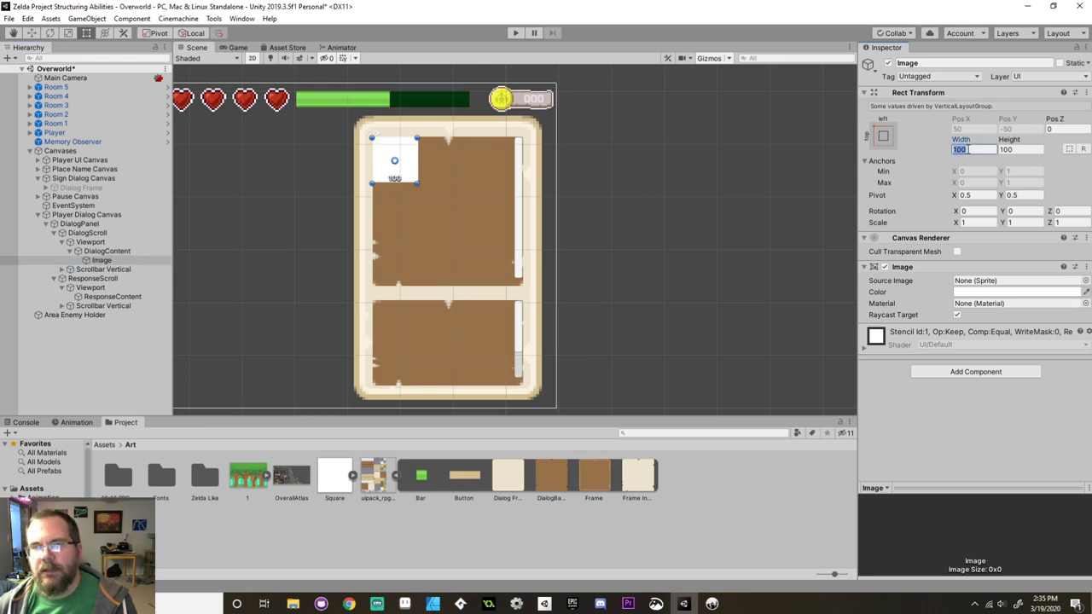
text(310)
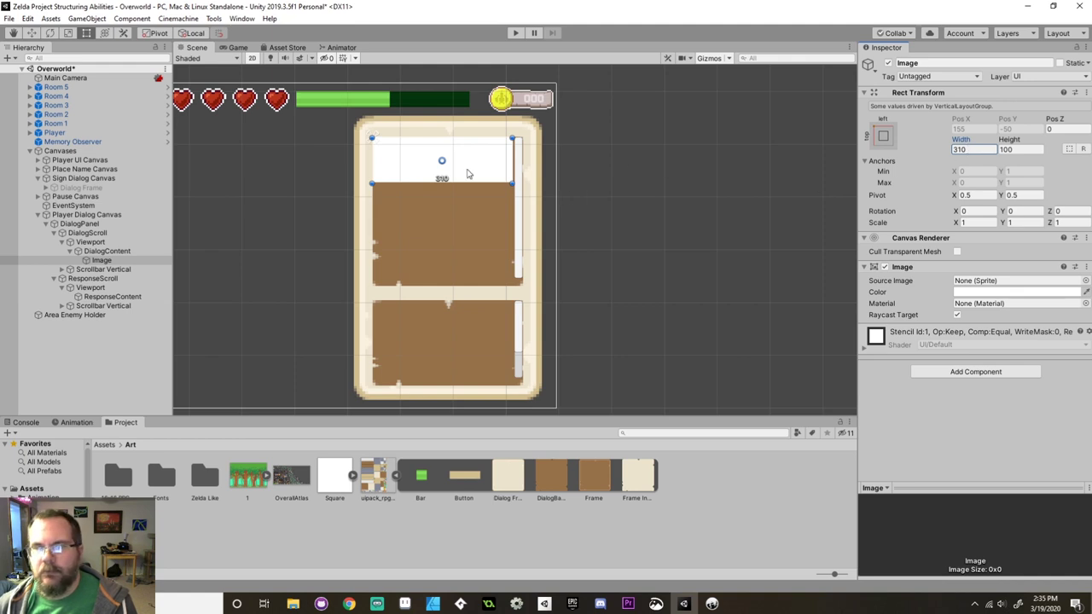
Duplicate the Image under DialogContent six times to fill the dialog area with test entries.
click(128, 260)
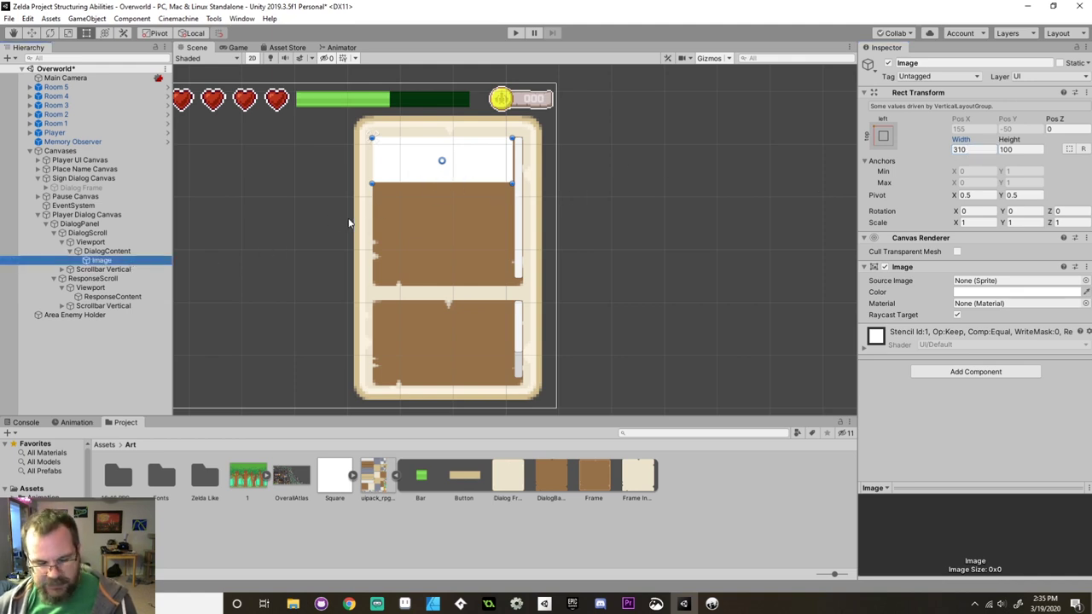
key(ctrl+d)
key(ctrl+d)
key(ctrl+d)
key(ctrl+d)
key(ctrl+d)
key(ctrl+d)
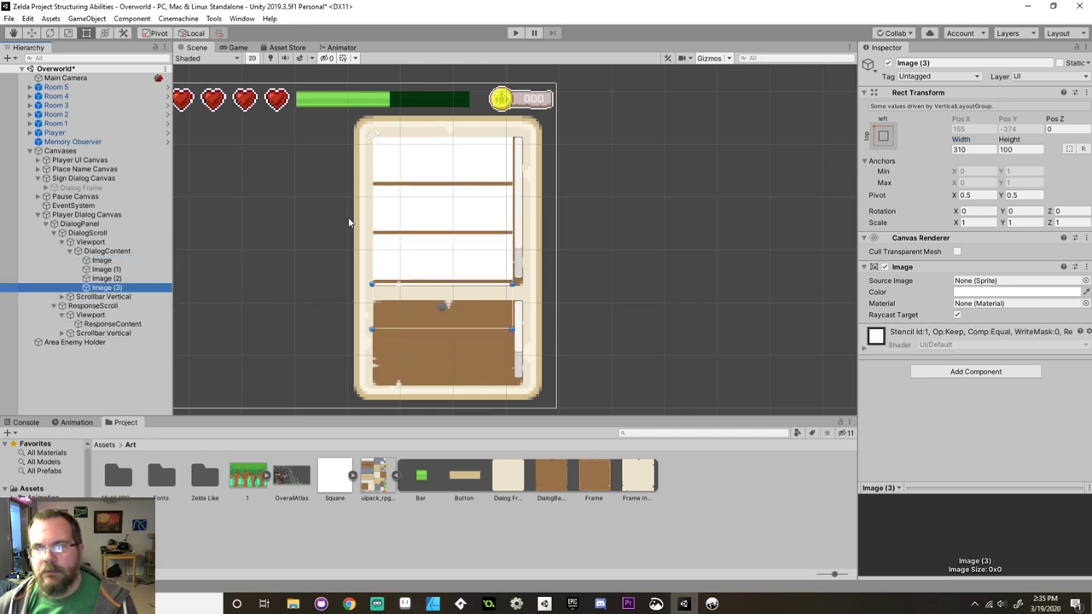
Play-test the scene by scrolling the dialog area's test entries down and up, and stop play mode.
click(516, 32)
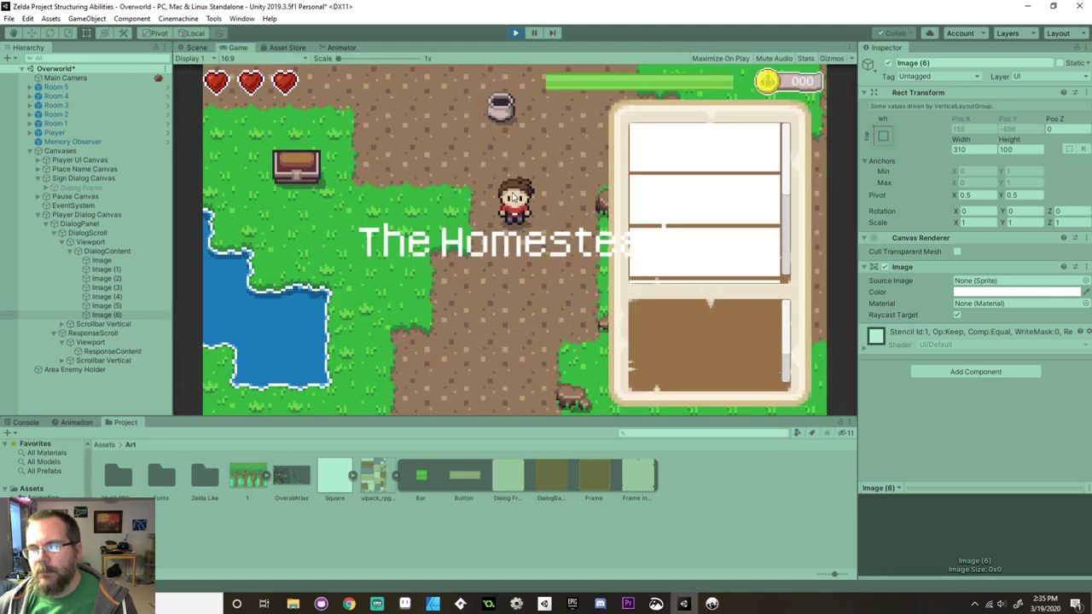
scroll(704, 251, down, 2)
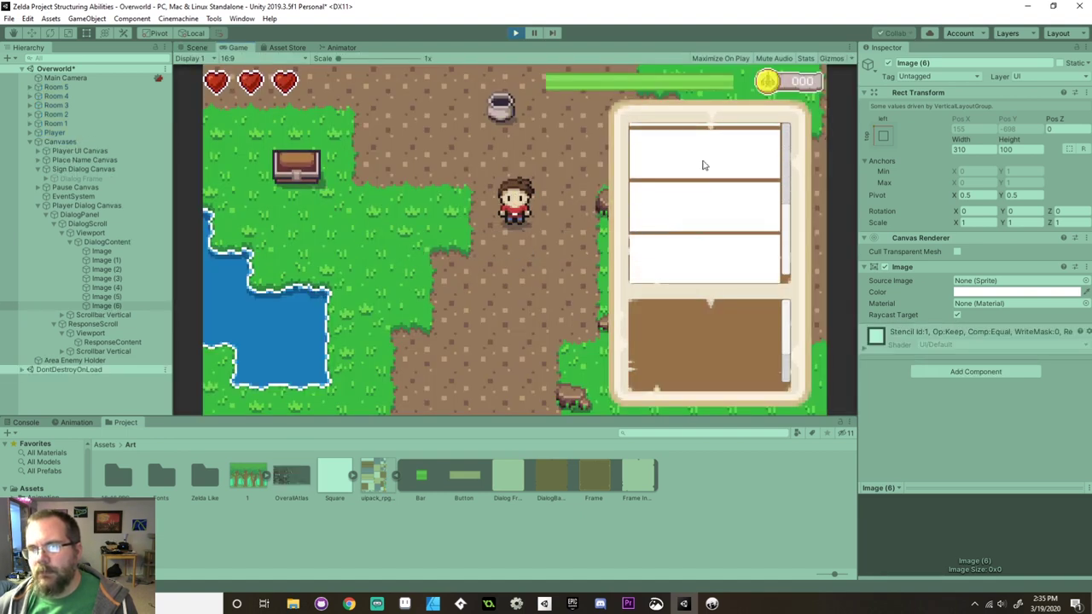
drag(716, 208, 719, 286)
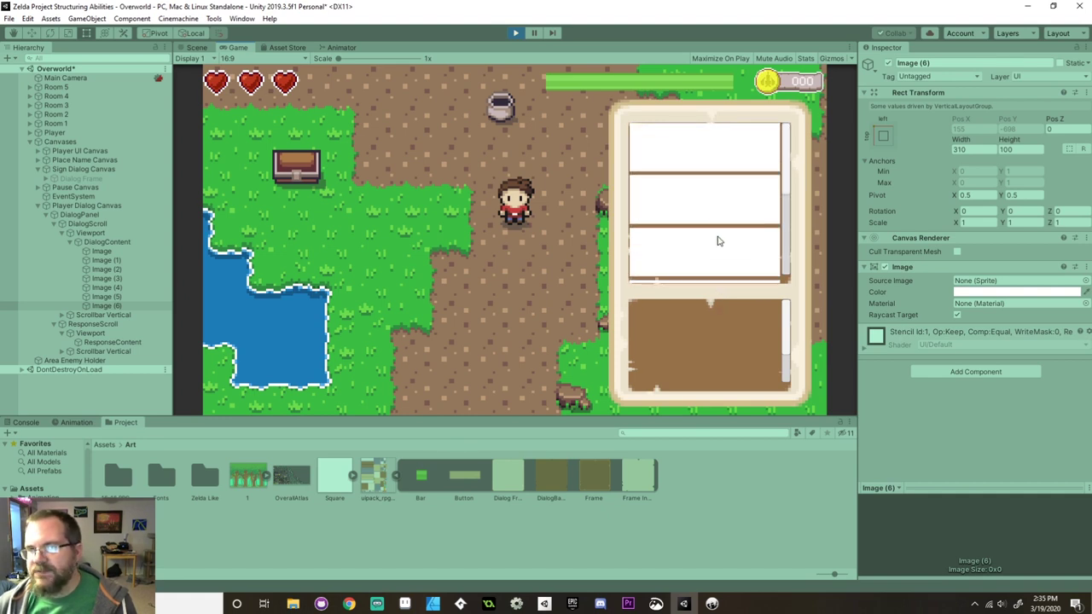
scroll(708, 241, up, 1)
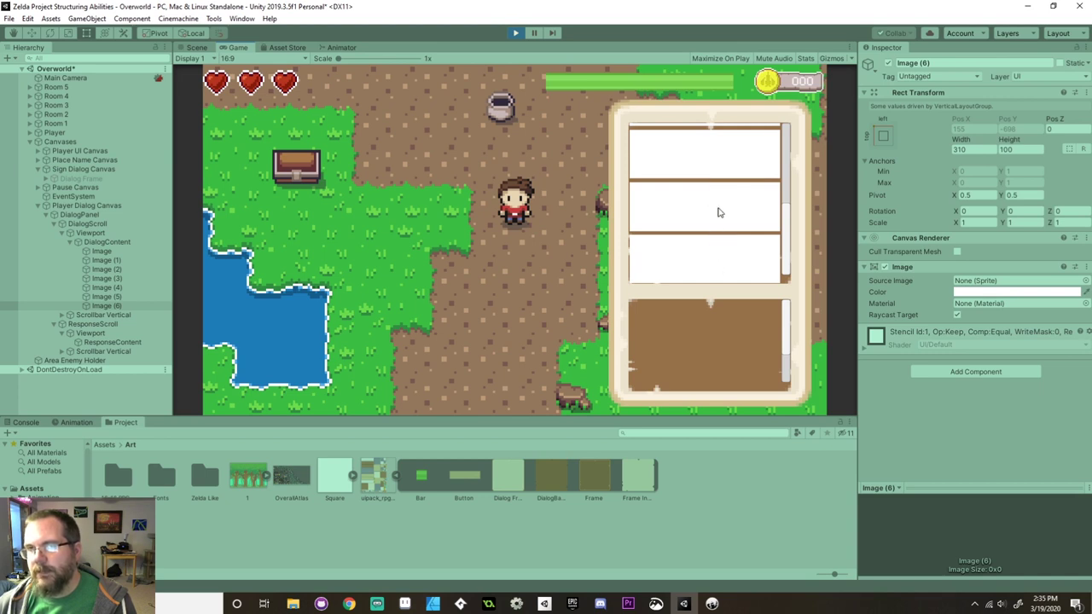
scroll(718, 207, down, 1)
scroll(726, 253, down, 2)
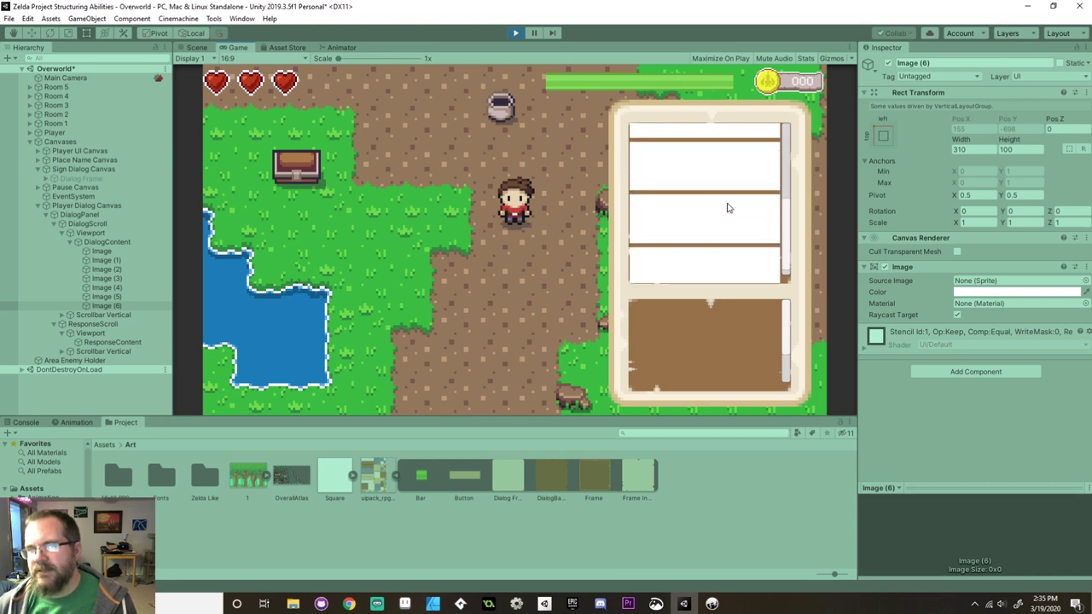
scroll(734, 313, up, 2)
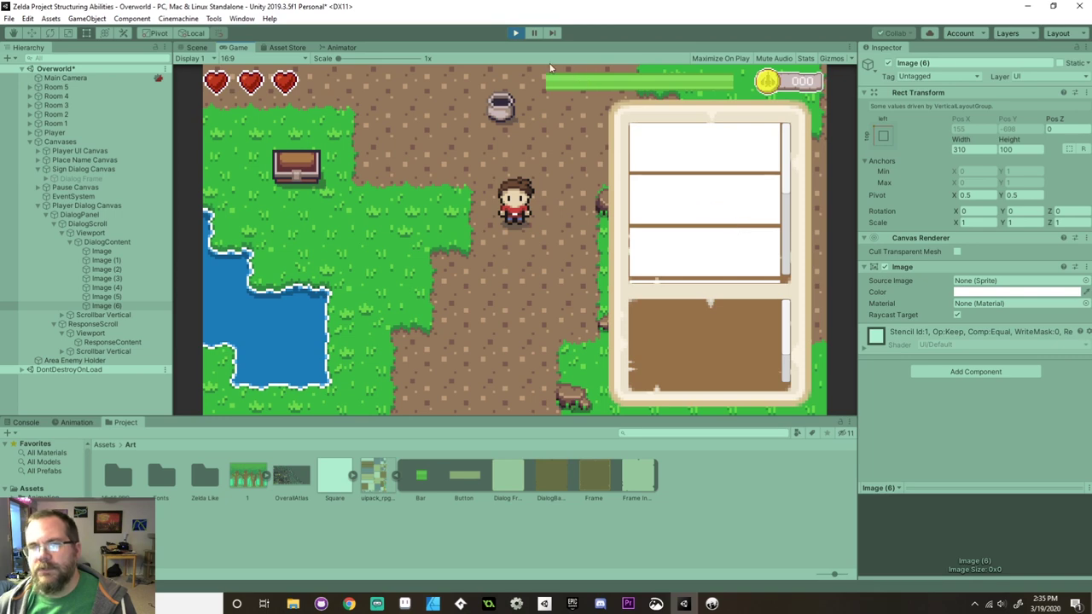
click(517, 33)
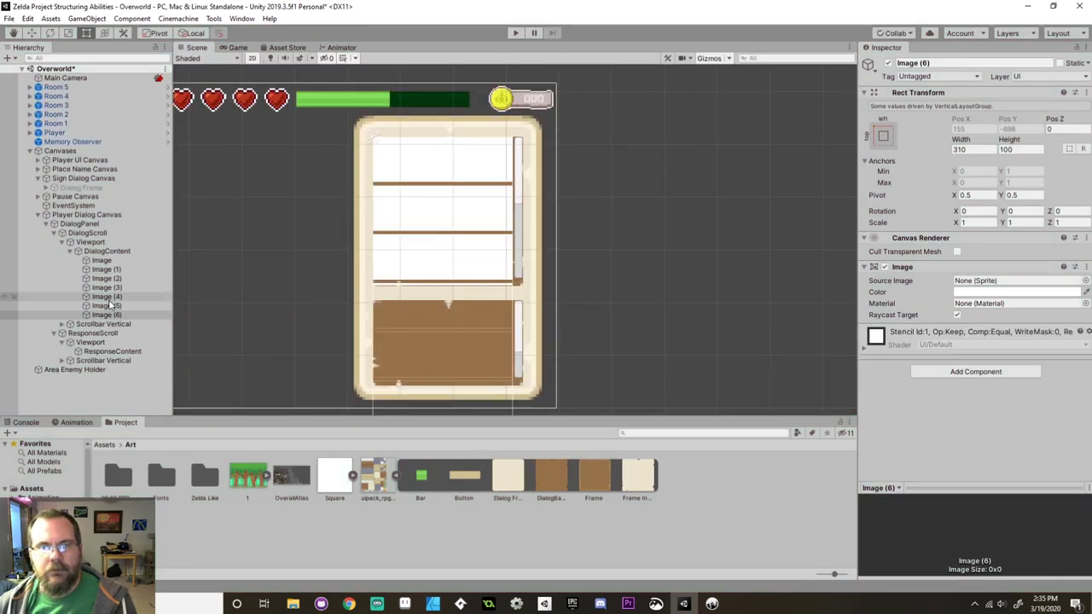
Delete the six duplicated Images under DialogContent, keeping only the original Image.
drag(111, 314, 111, 271)
right_click(111, 277)
click(141, 334)
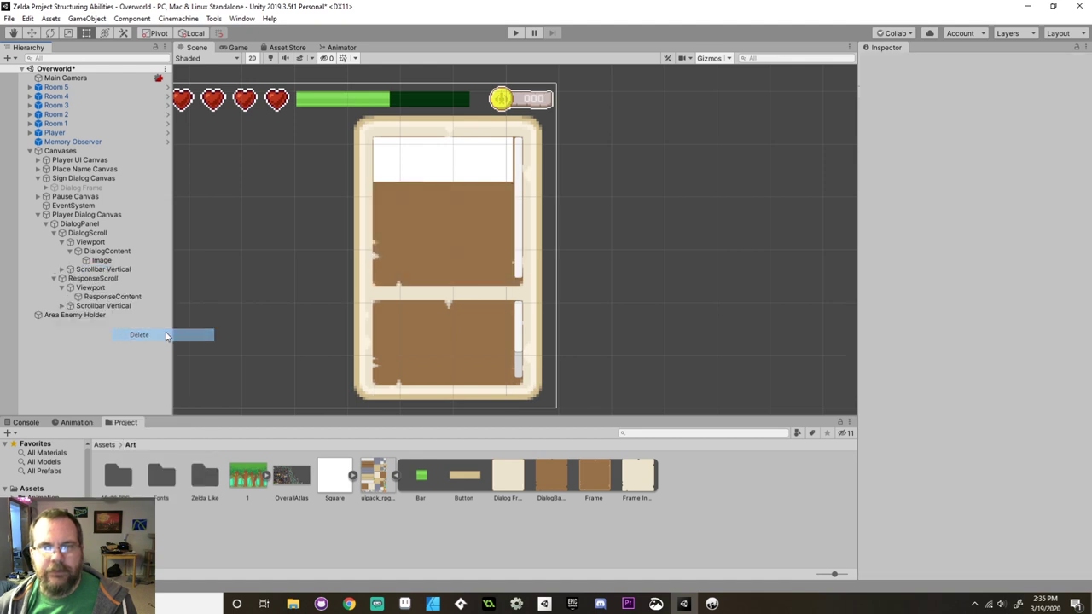
Make the remaining Image under DialogContent semi-transparent by setting its color's alpha to 145.
click(101, 260)
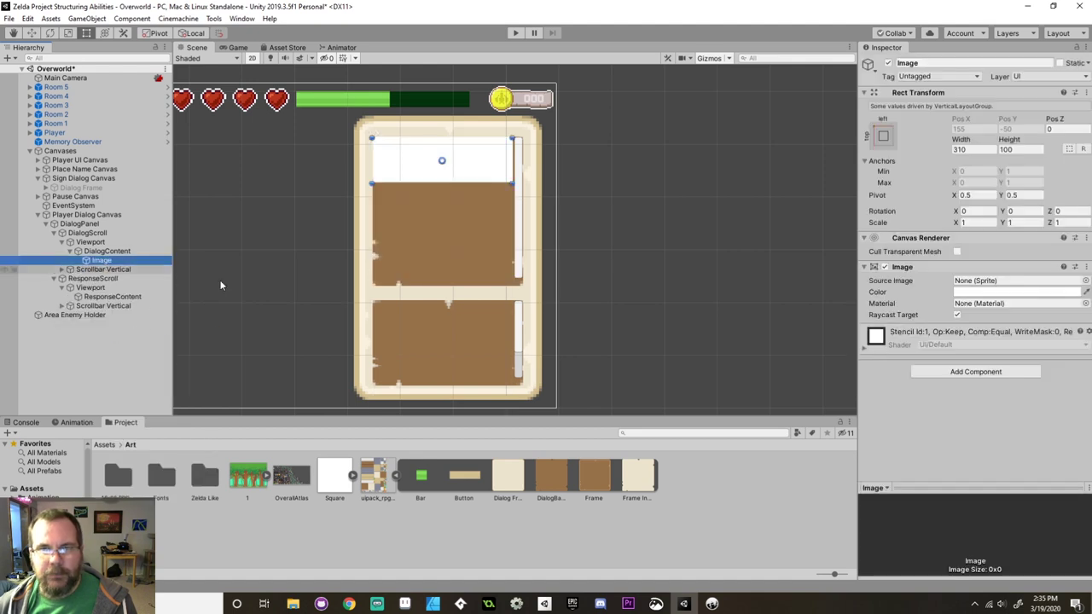
click(1016, 292)
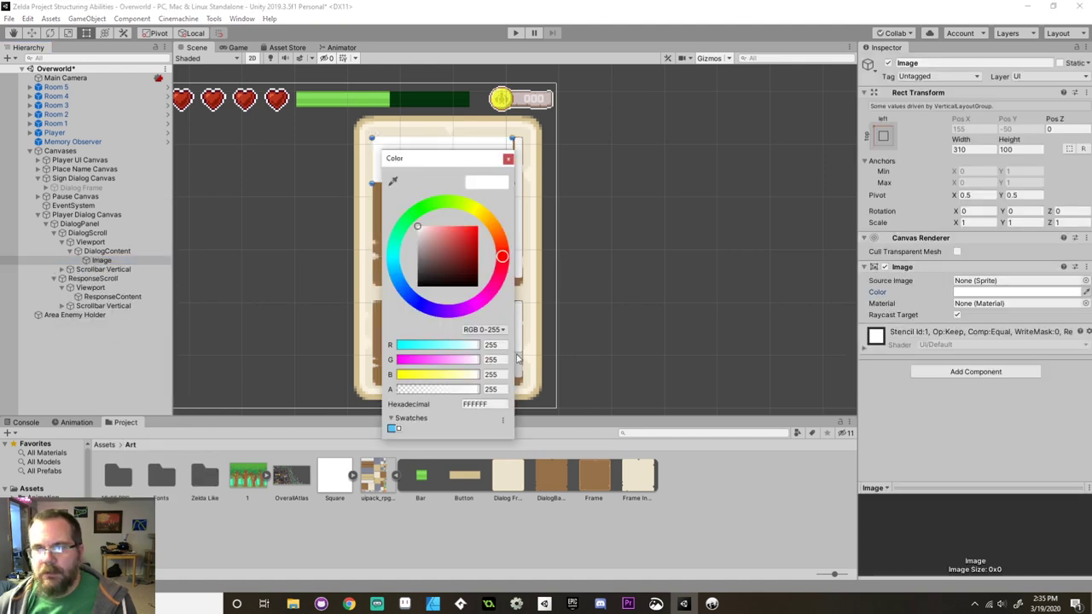
click(444, 390)
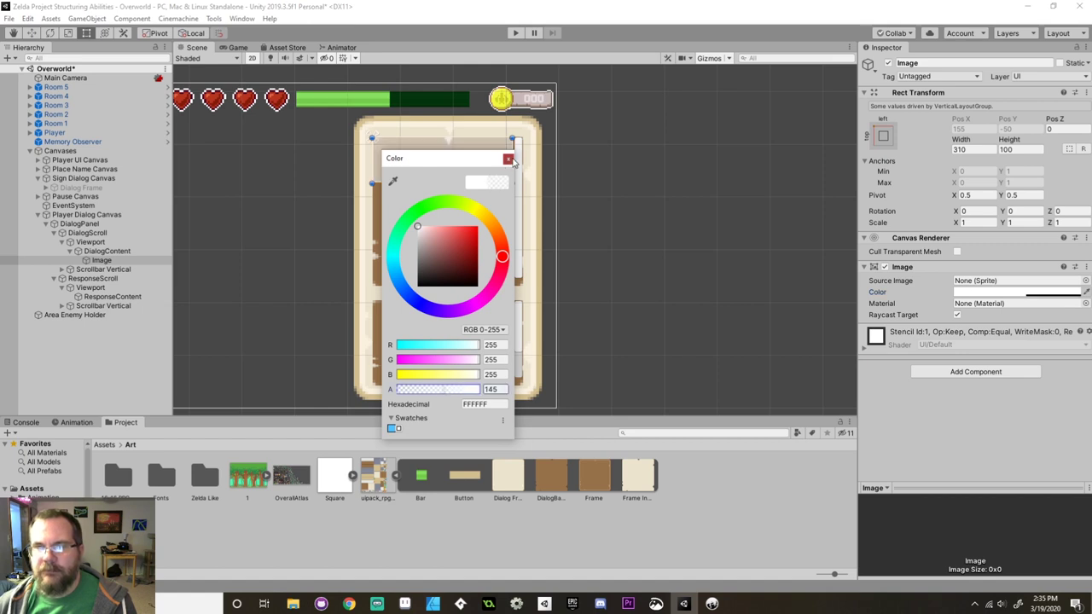
click(508, 159)
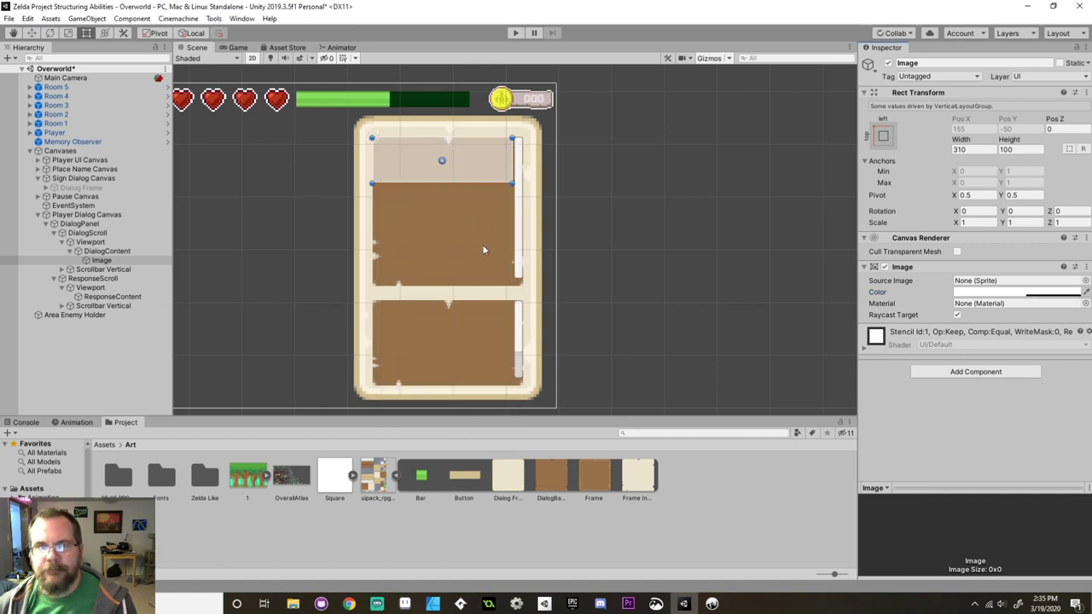
Add a TextMeshPro text as a child of the Image and spread its anchors out toward the Image's corners.
right_click(121, 263)
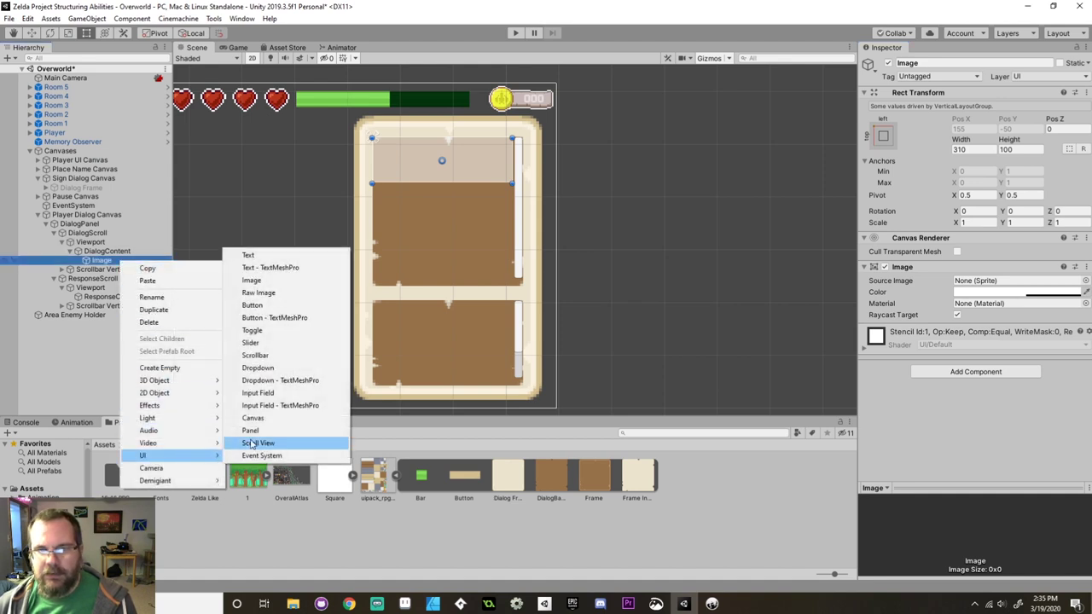
click(303, 267)
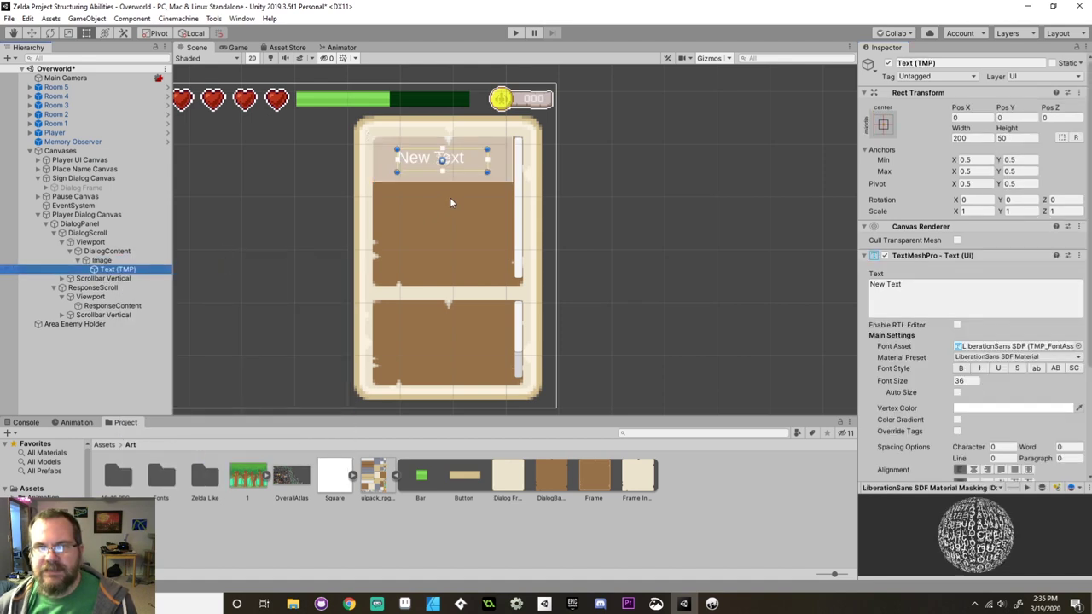
scroll(473, 188, up, 5)
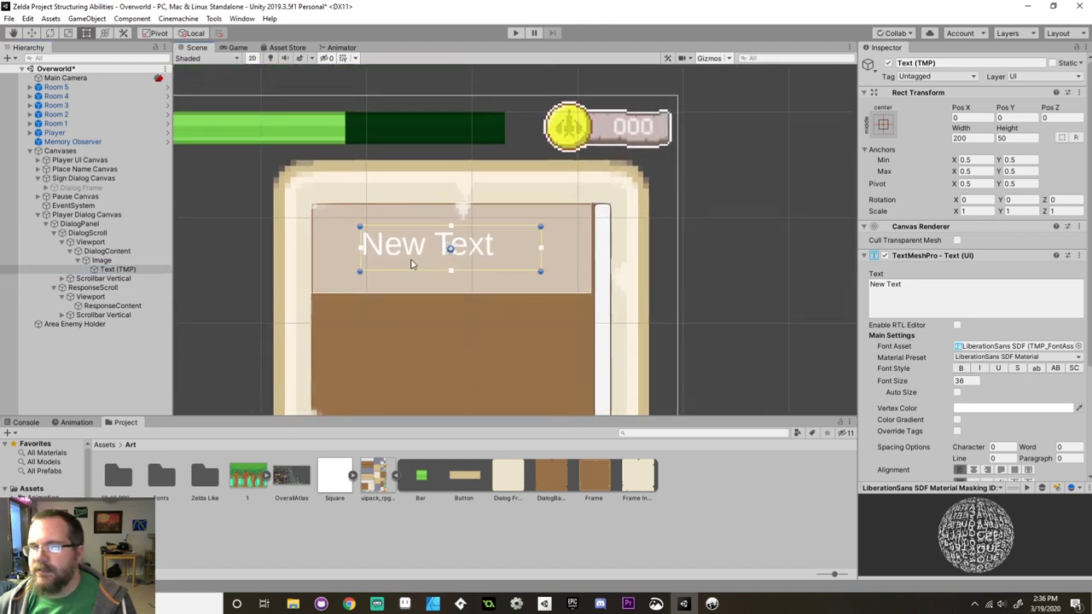
drag(456, 247, 579, 215)
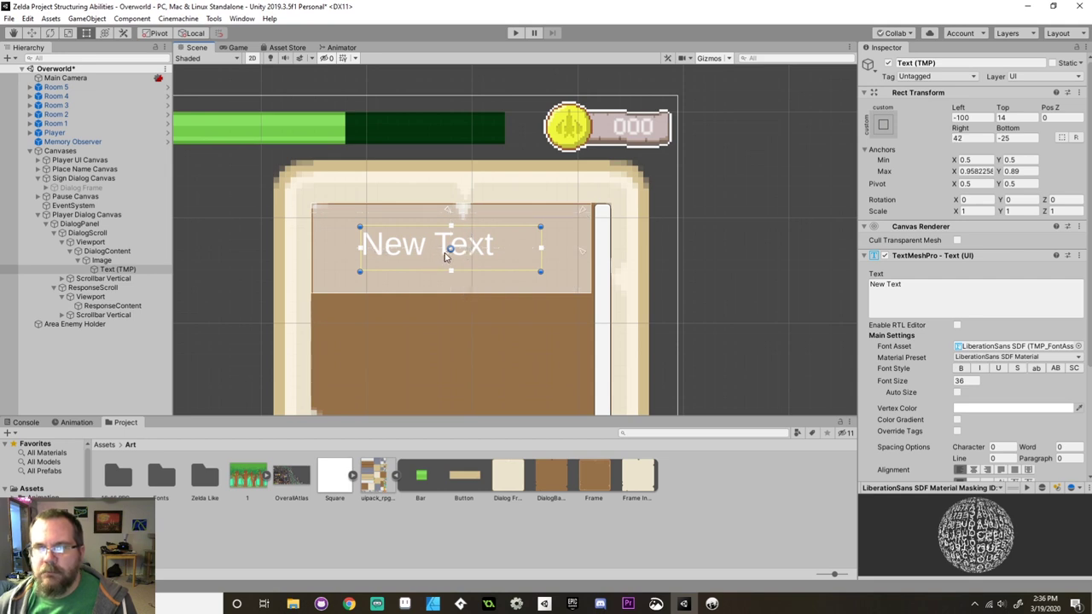
drag(449, 248, 313, 295)
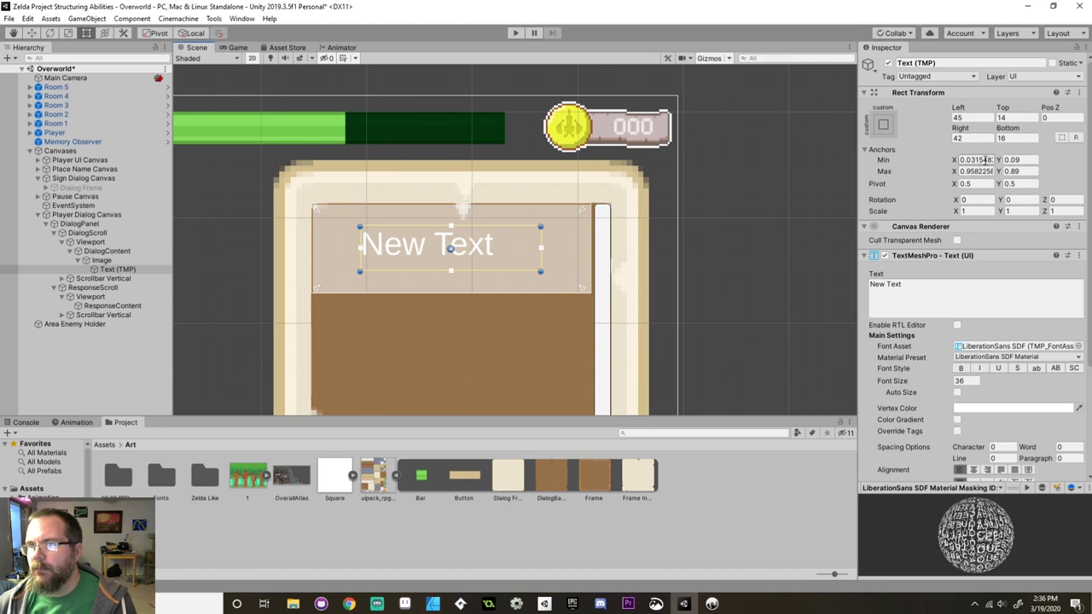
Set the text's anchors to Min X 0.05, Y 0.1 and Max X 0.95, Y 0.9.
click(986, 159)
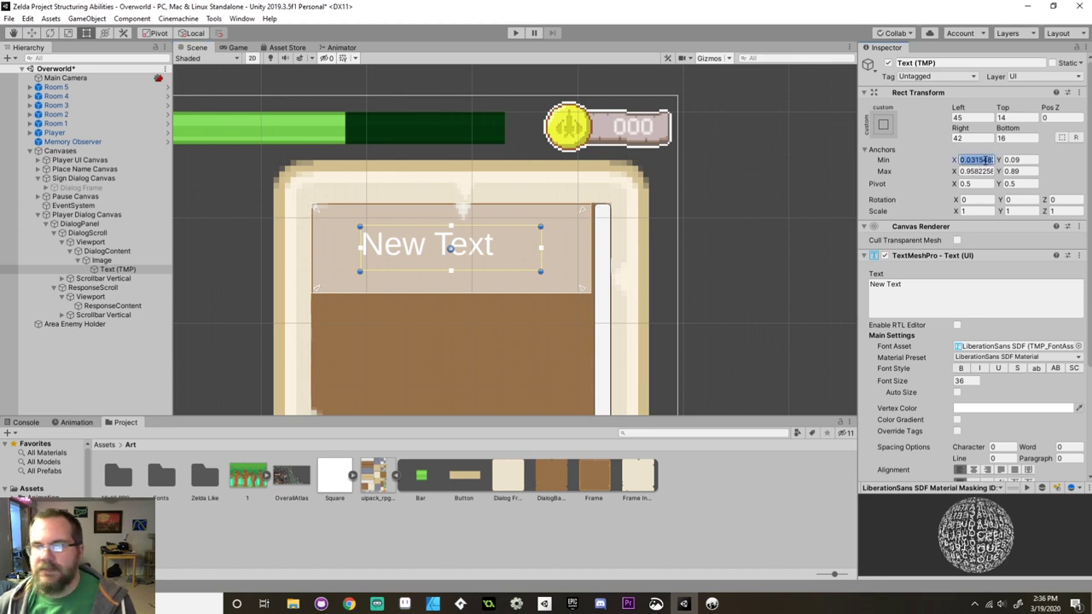
text(0.05)
key(Tab)
text(0.95)
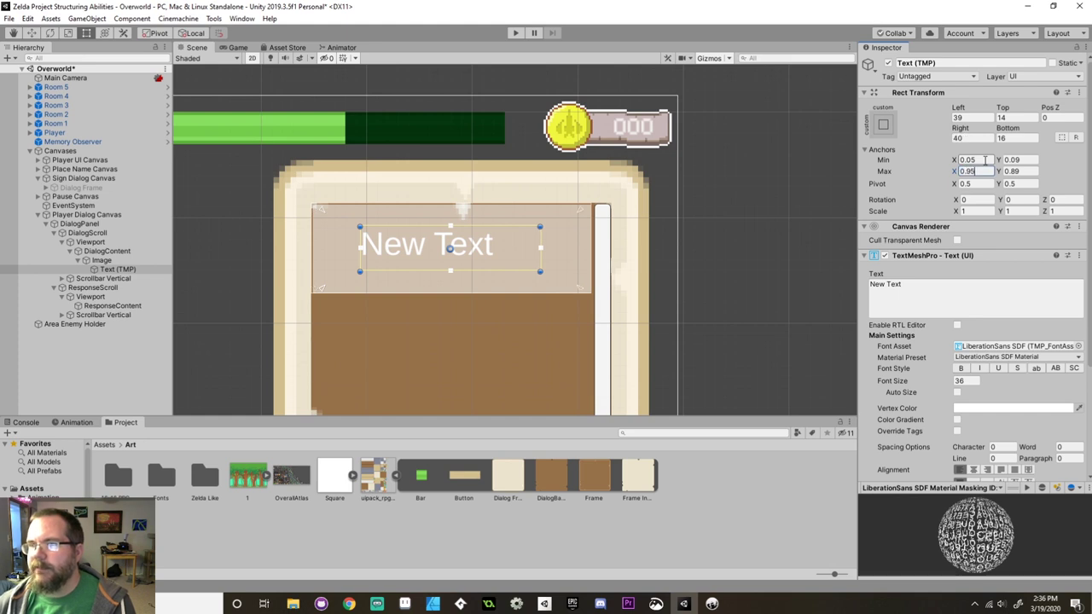
click(1022, 160)
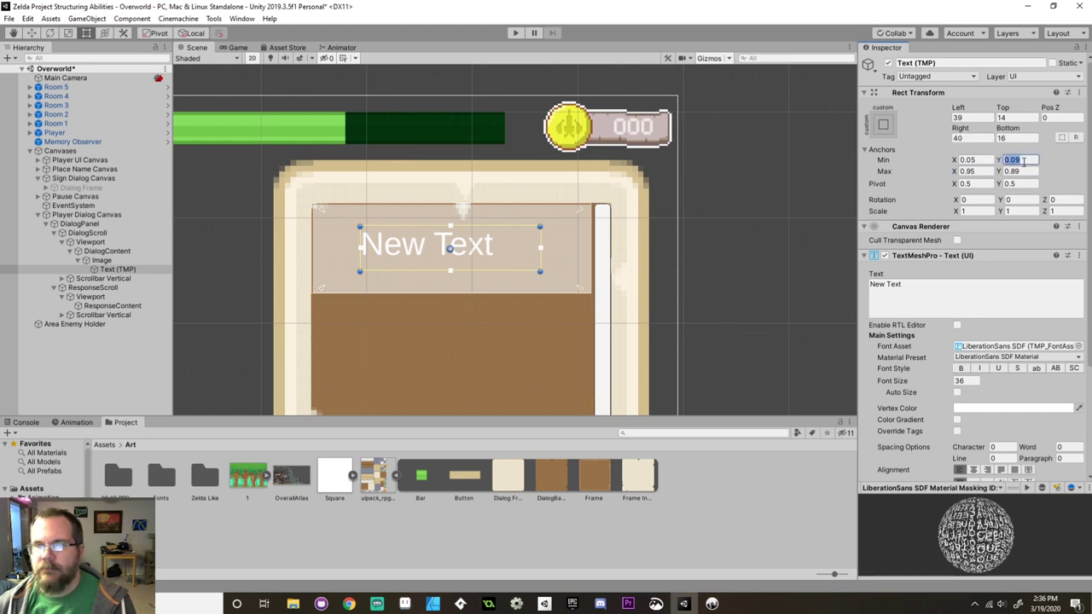
text(0)
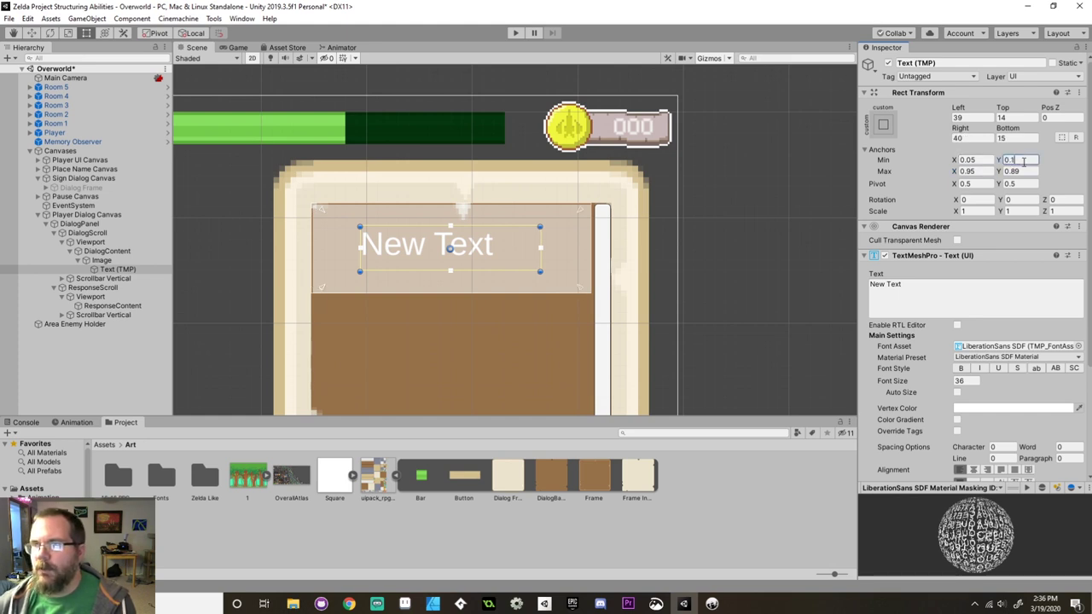
key(Tab)
text(0.95)
key(Tab)
text(0.9)
Set the text's Left, Top, Right and Bottom offsets to 0 so it fills its anchors.
click(971, 117)
text(0)
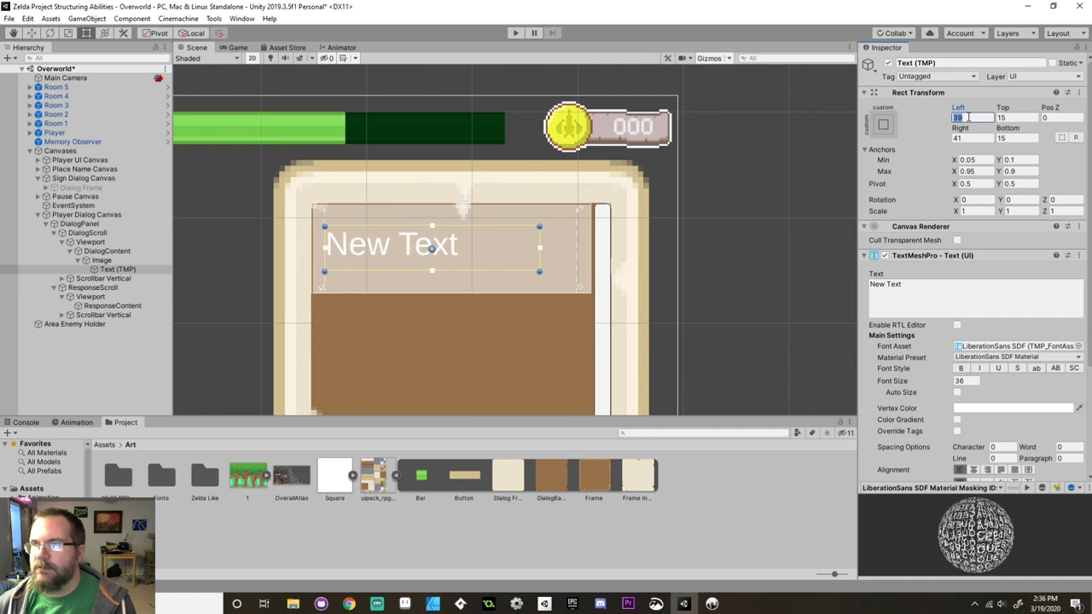
key(Tab)
text(0)
key(Tab)
key(Tab)
text(0)
key(Tab)
text(0)
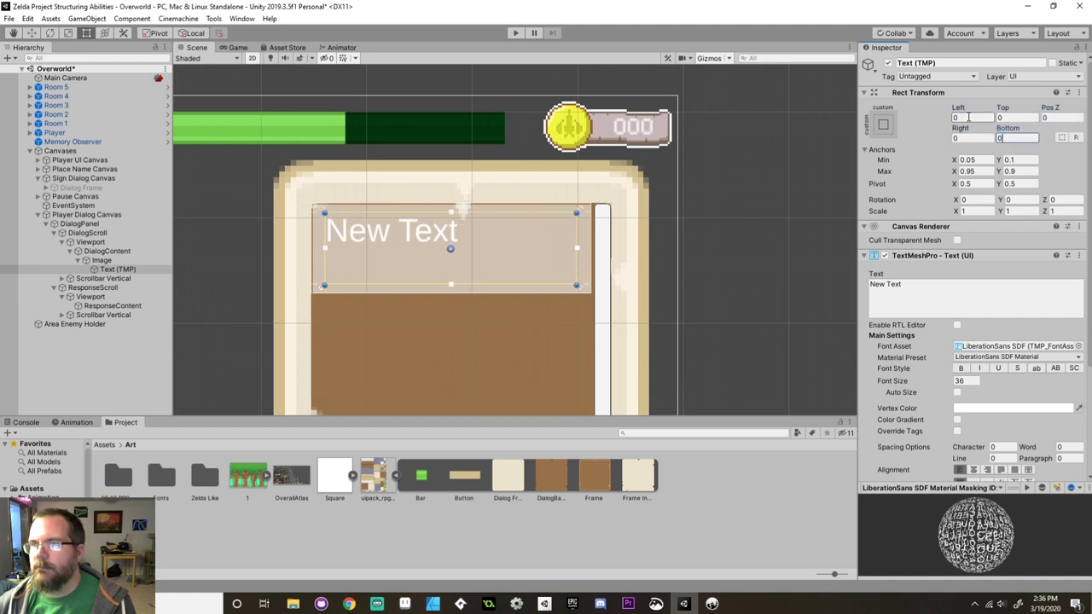
Enable Auto Size on the text with a minimum font size of 12 and a maximum of 24.
click(957, 393)
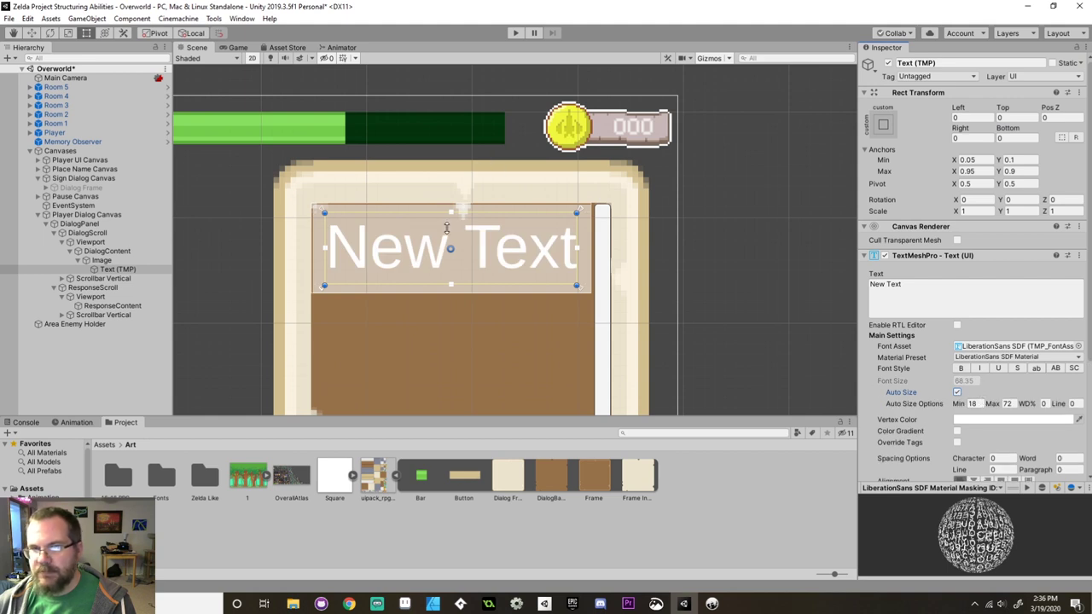
click(973, 403)
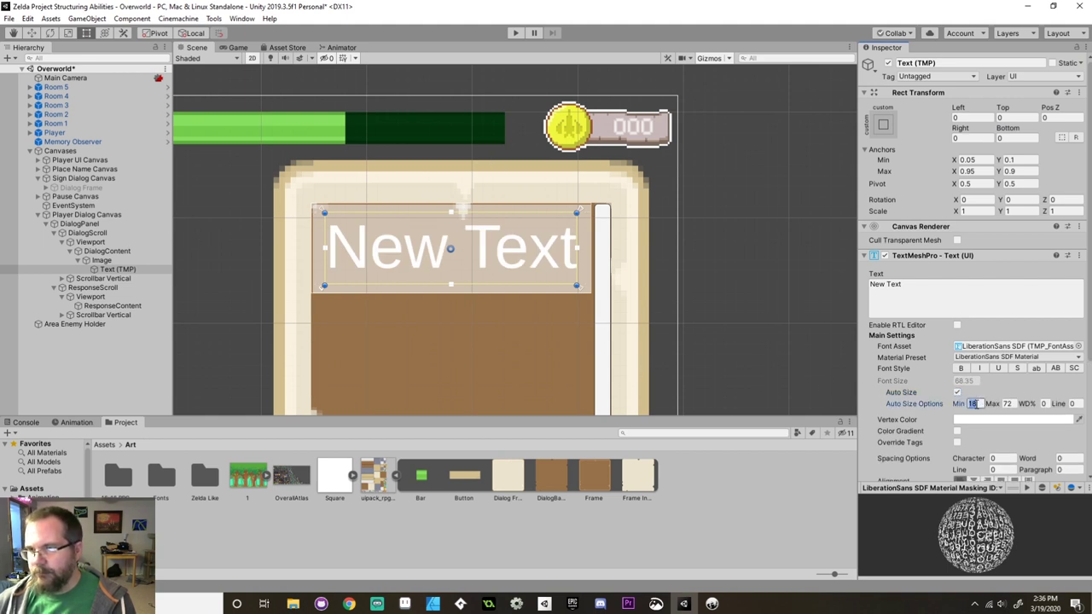
text(12)
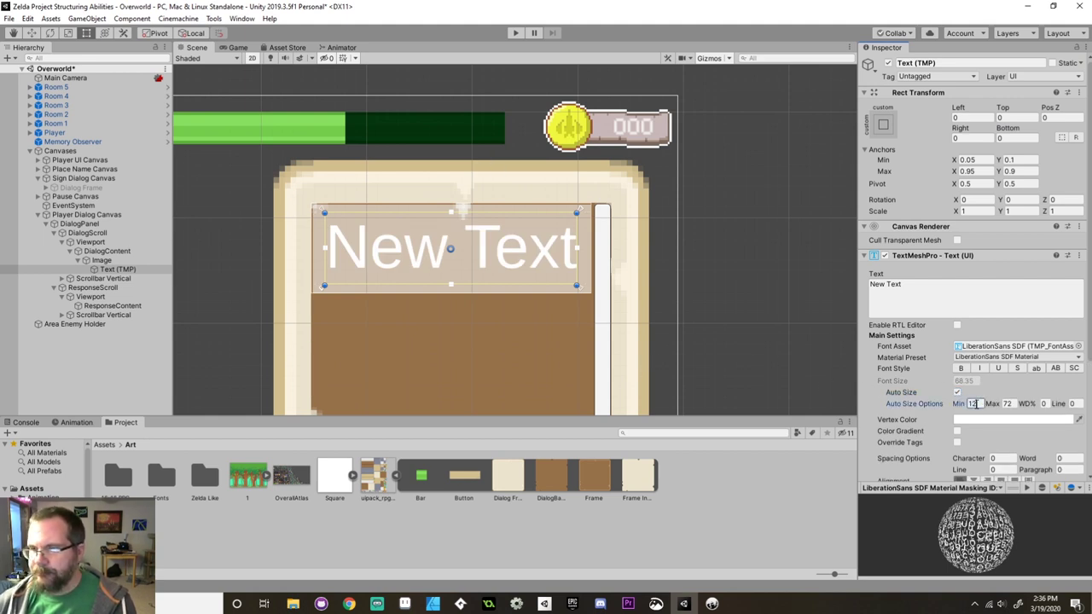
click(1007, 403)
text(24)
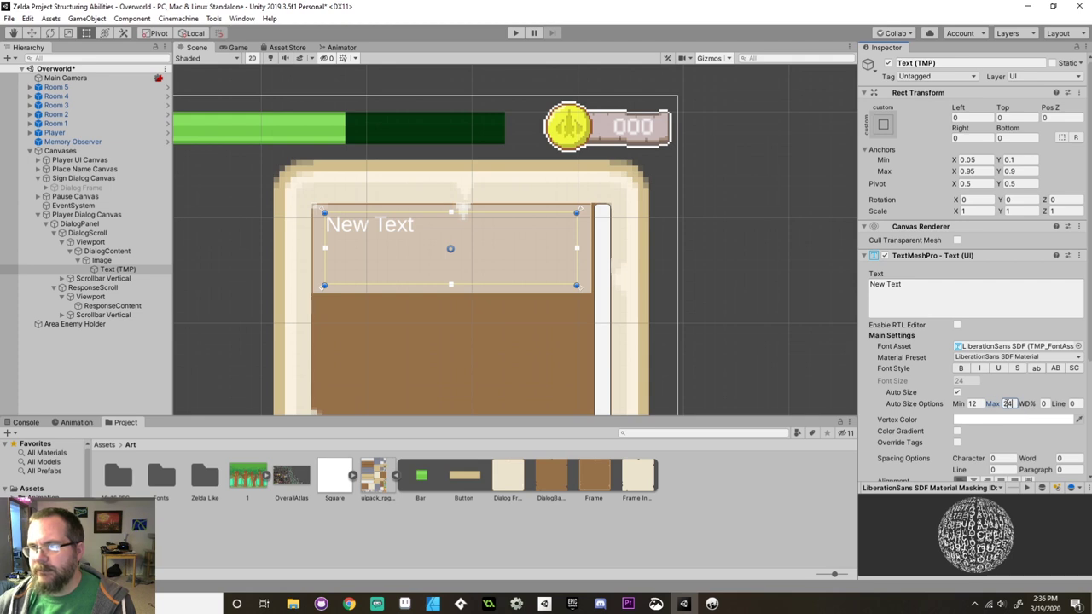
Set the text's vertex color to the dark brown 413C34.
scroll(991, 403, down, 3)
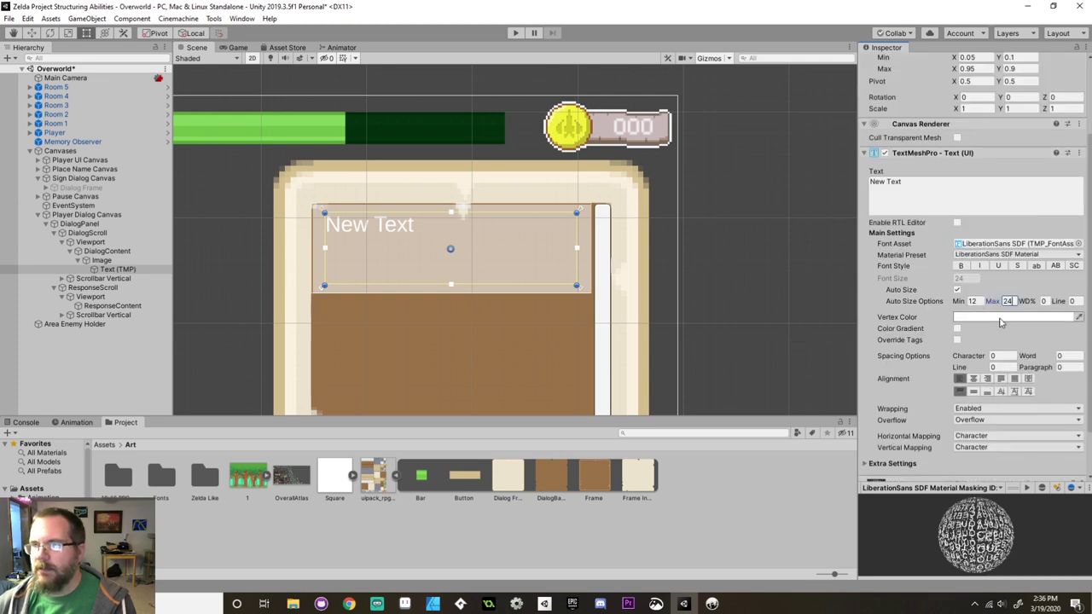
click(1006, 317)
click(427, 271)
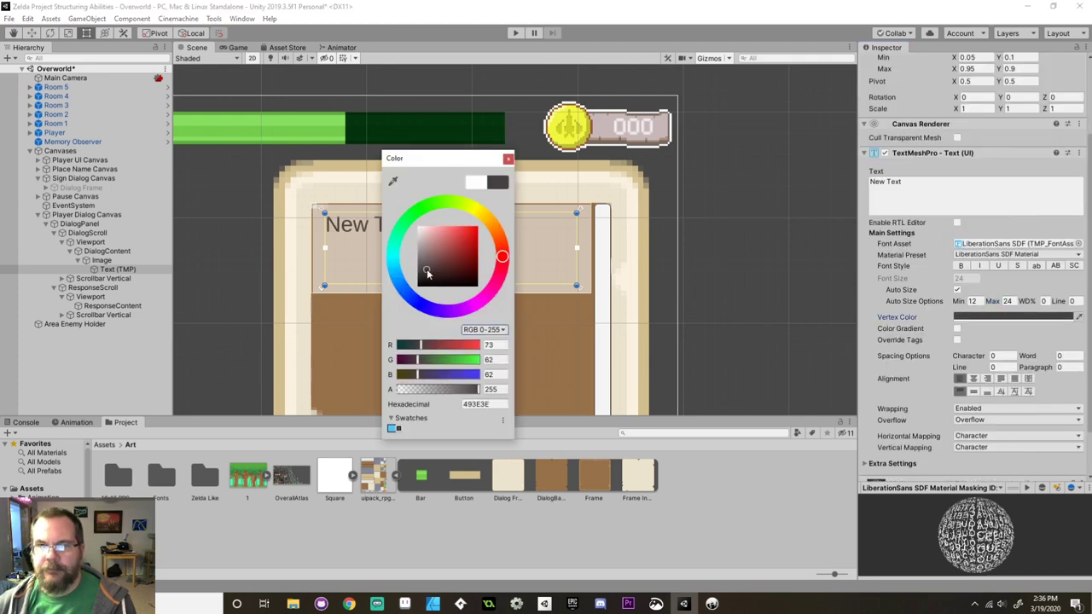
click(424, 268)
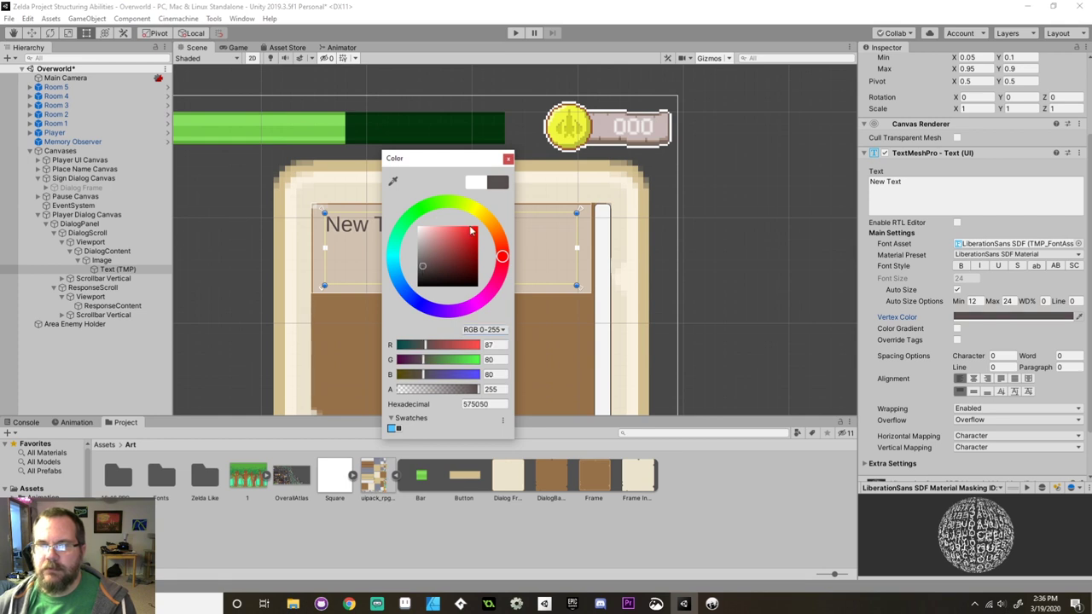
click(480, 225)
click(431, 273)
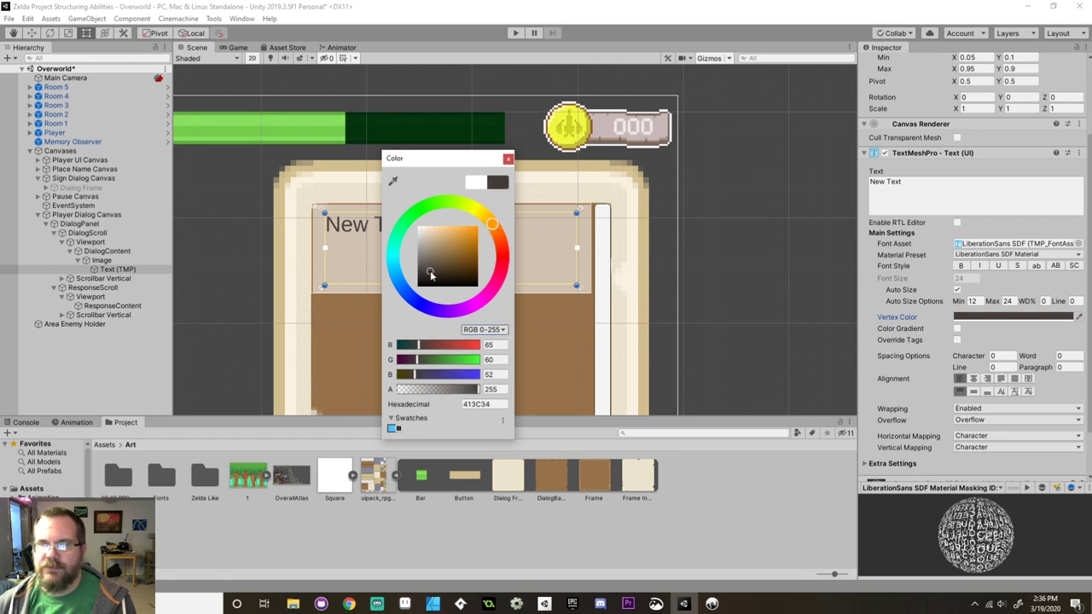
click(507, 158)
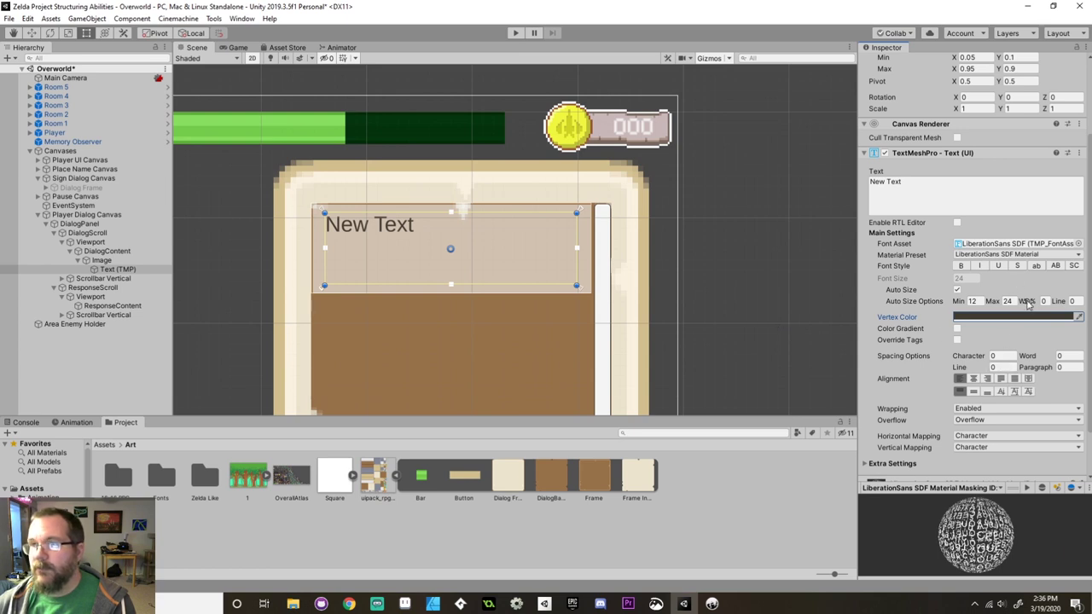
Compare the available font assets on the dialog text and set it to Kenney Pixel SDF.
click(1079, 244)
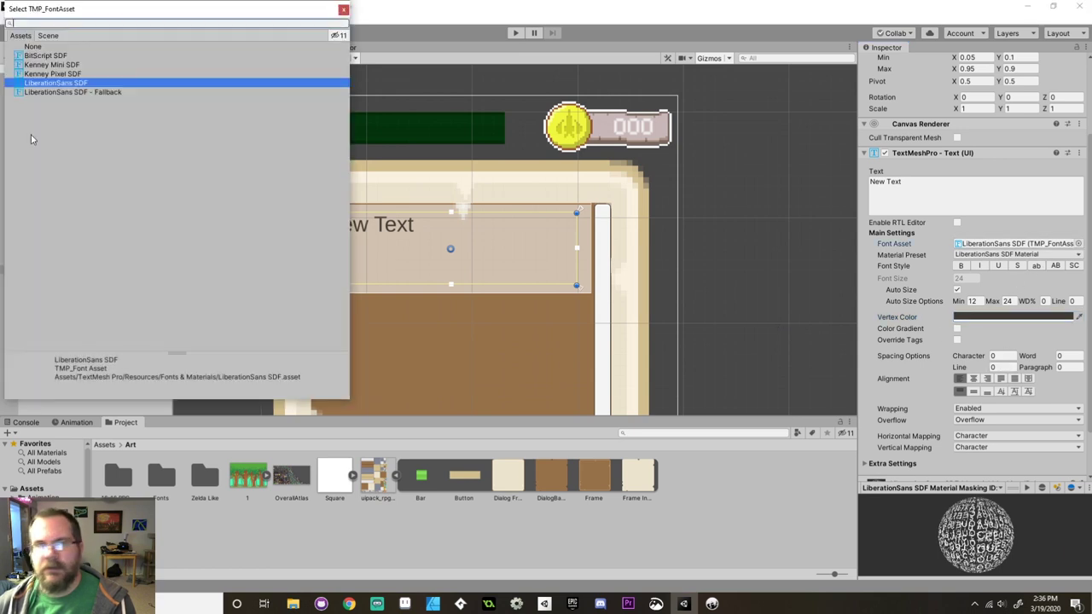
click(39, 67)
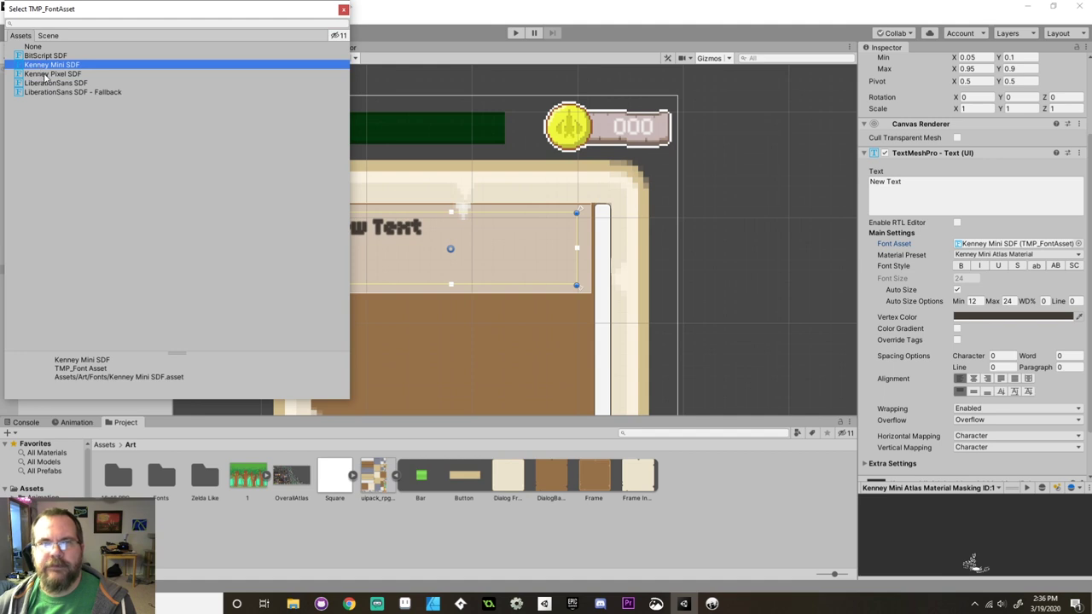
click(44, 75)
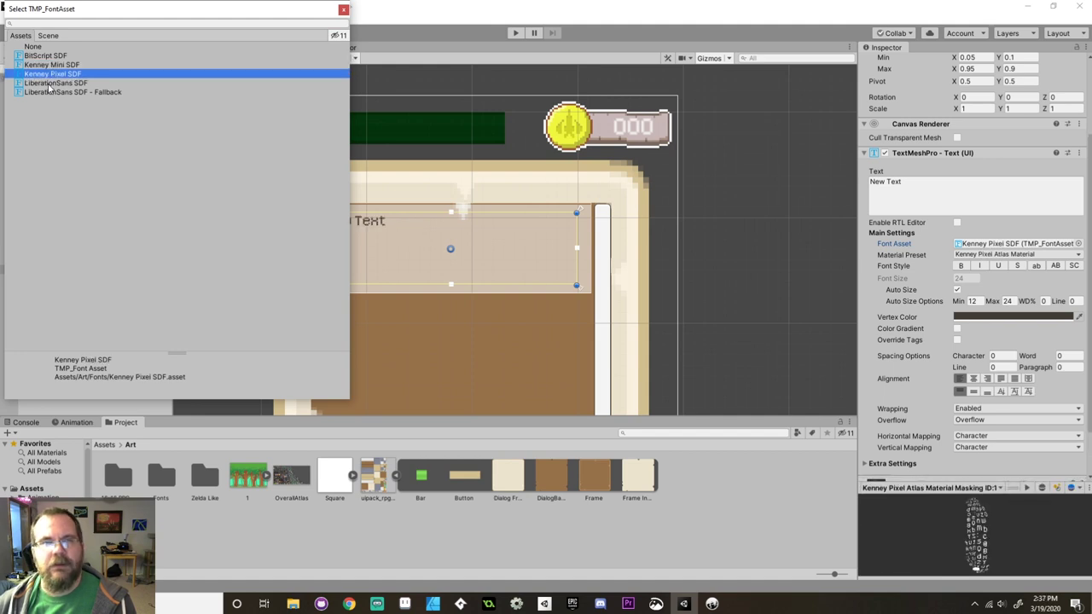
click(50, 83)
click(52, 92)
click(46, 56)
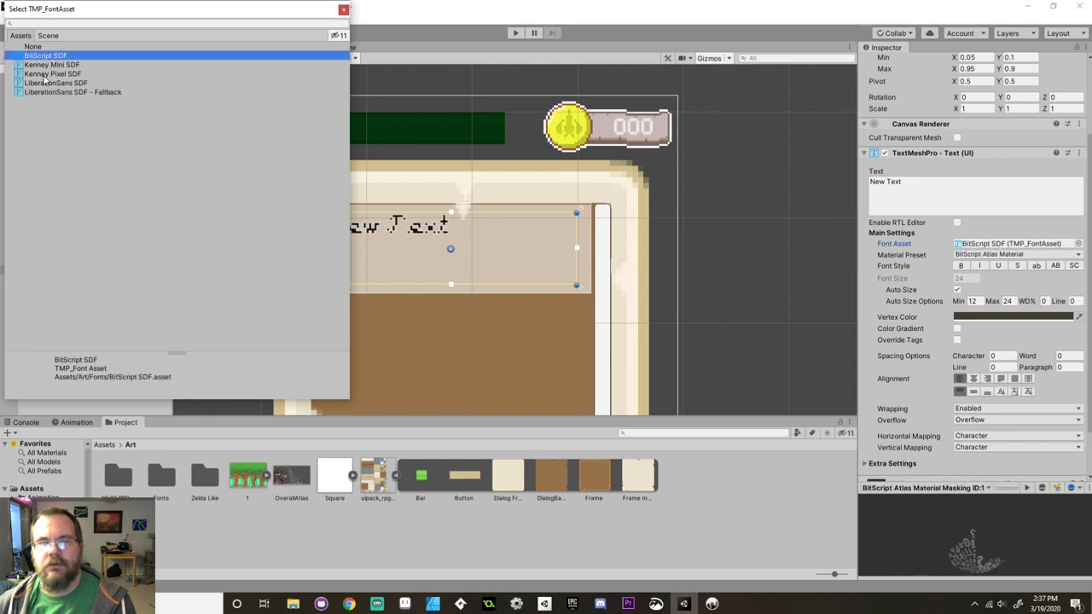
click(47, 84)
click(48, 76)
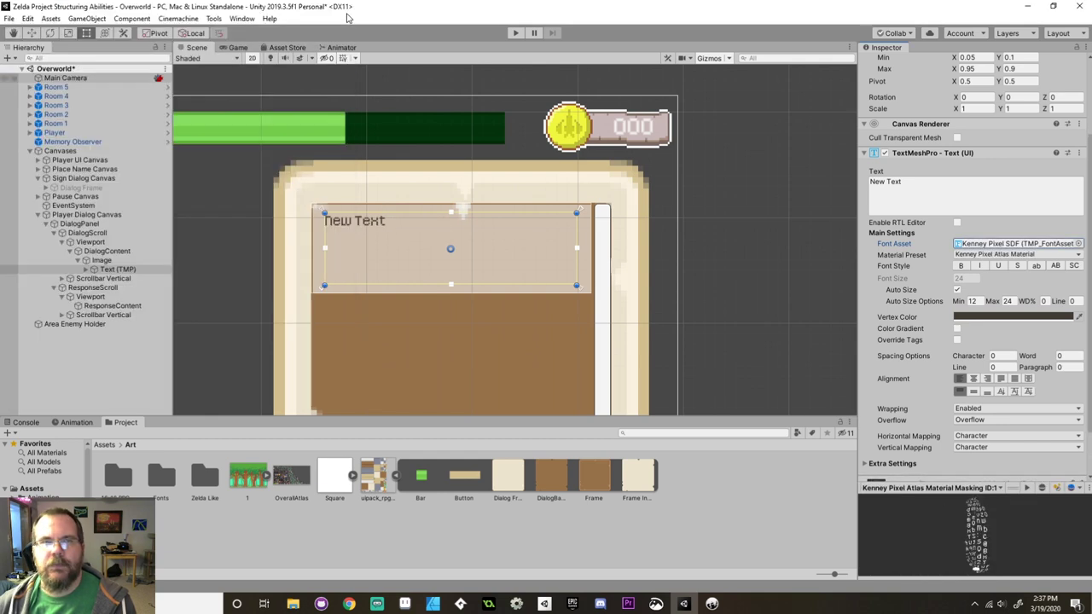
Set the dialog text's maximum auto size to 36 and deselect it.
click(973, 301)
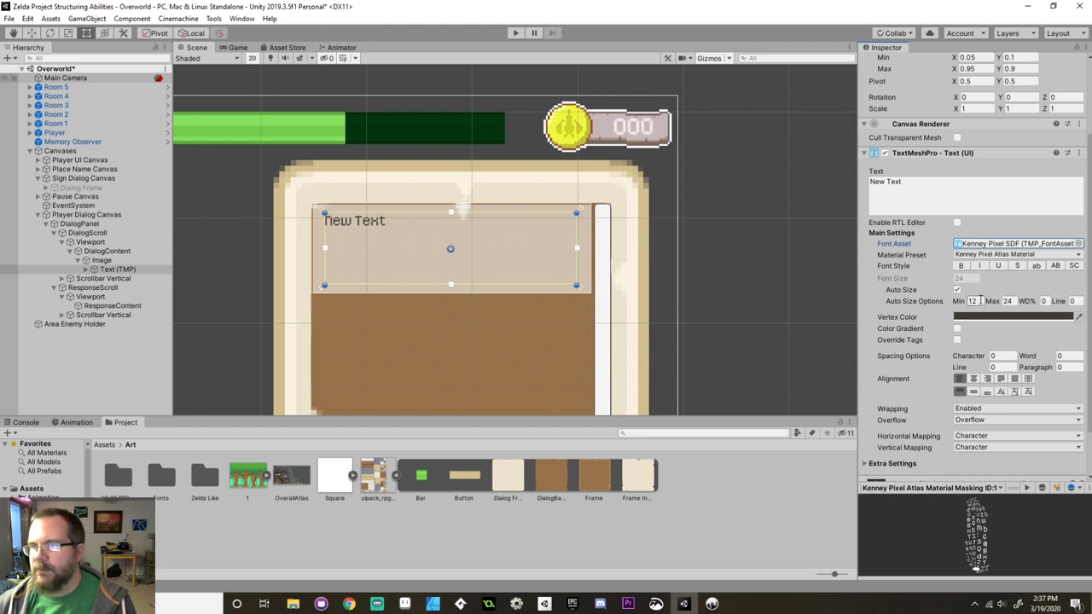
click(1010, 301)
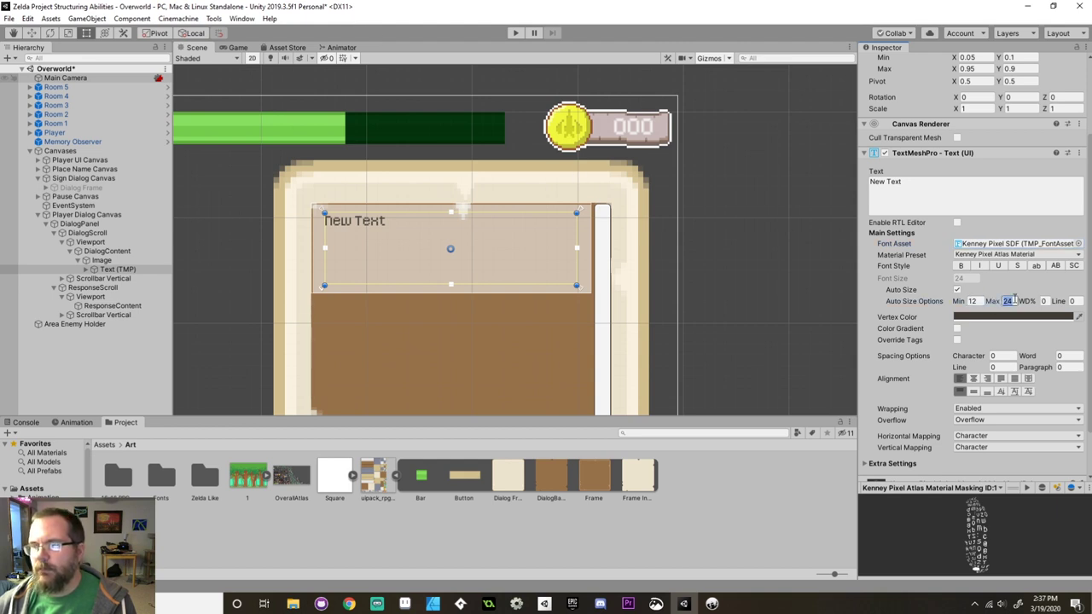
text(36)
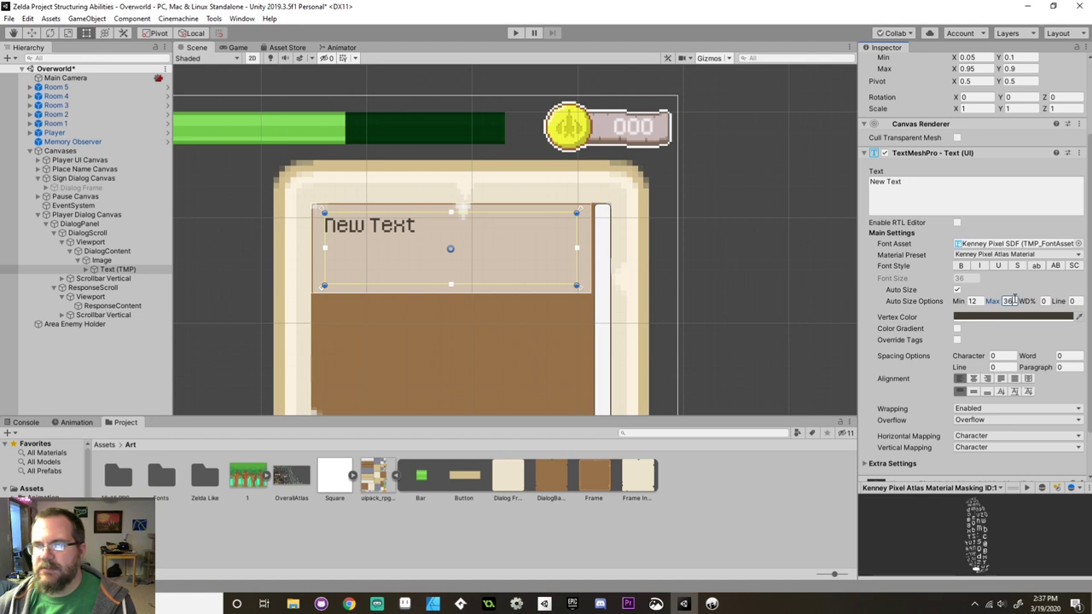
scroll(648, 302, down, 2)
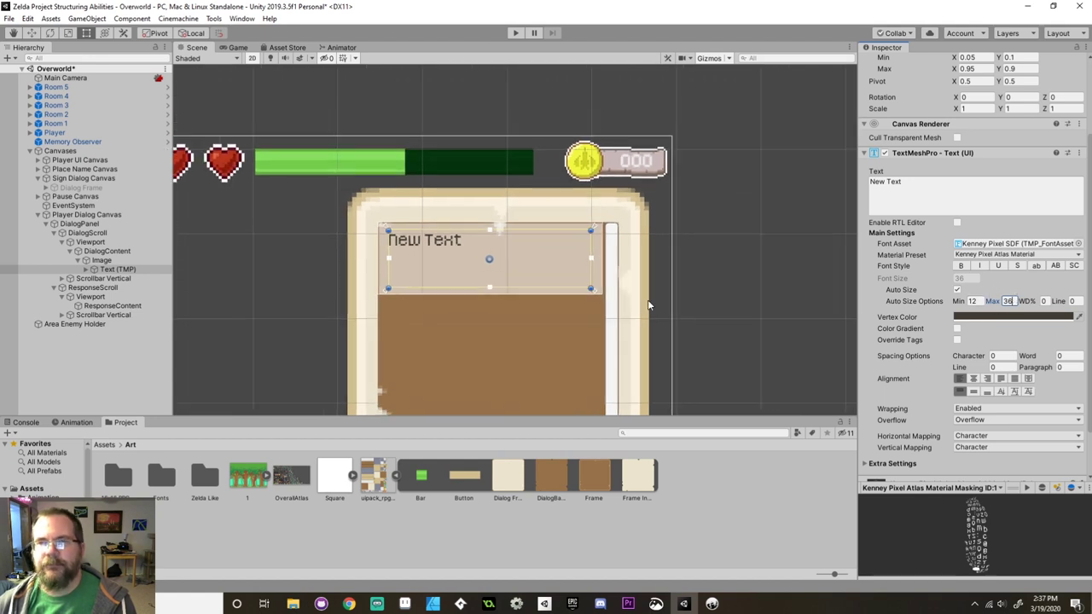
scroll(647, 300, down, 1)
middle_drag(700, 324, 671, 220)
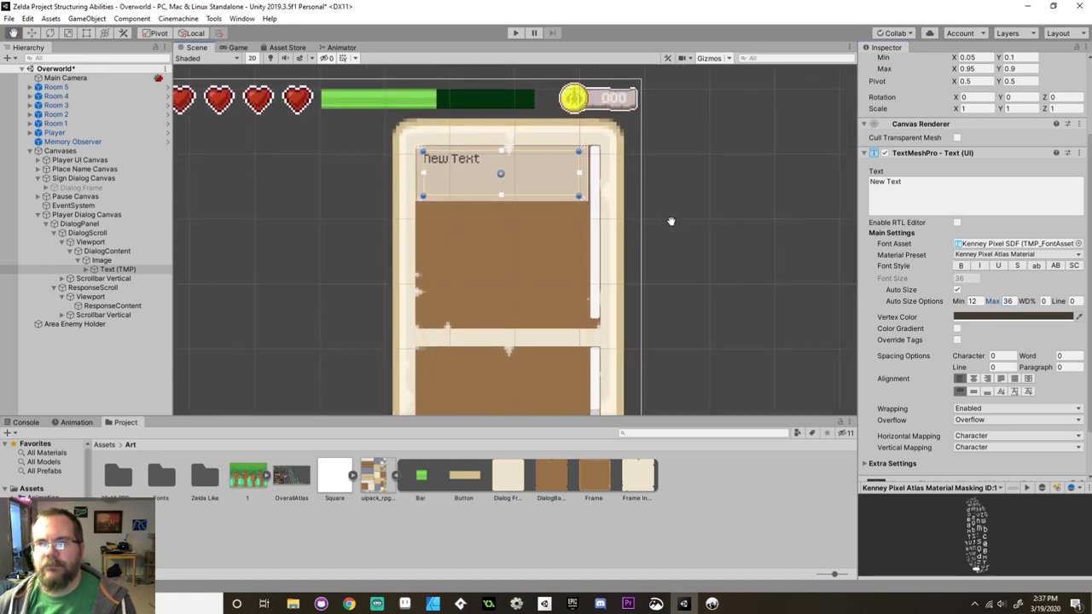
click(721, 217)
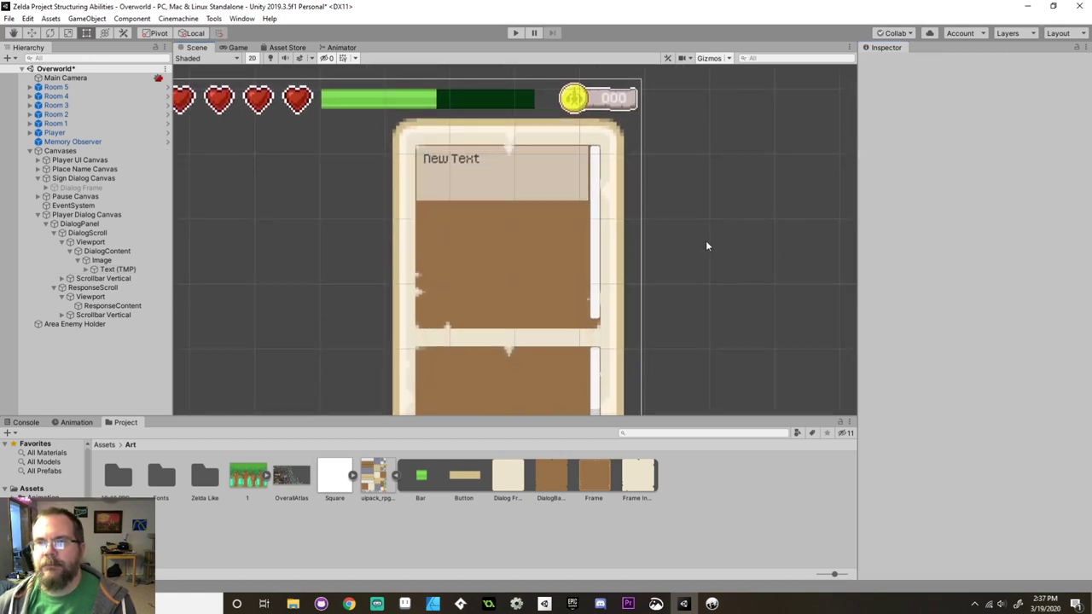
Rename the Image object under DialogContent as DialogTextPrefab.
click(115, 268)
click(102, 260)
click(86, 261)
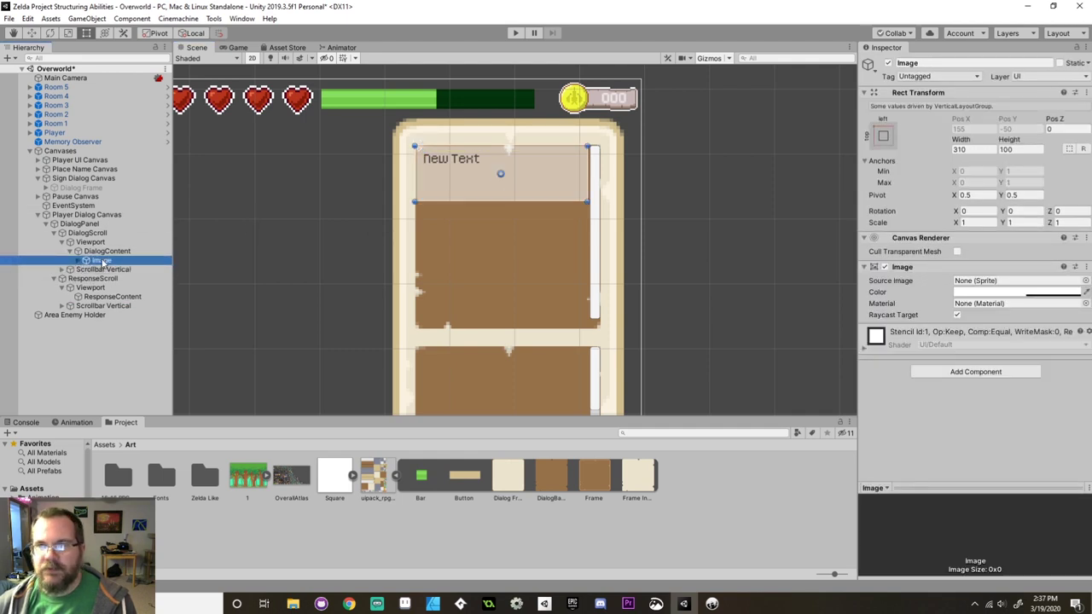
click(104, 261)
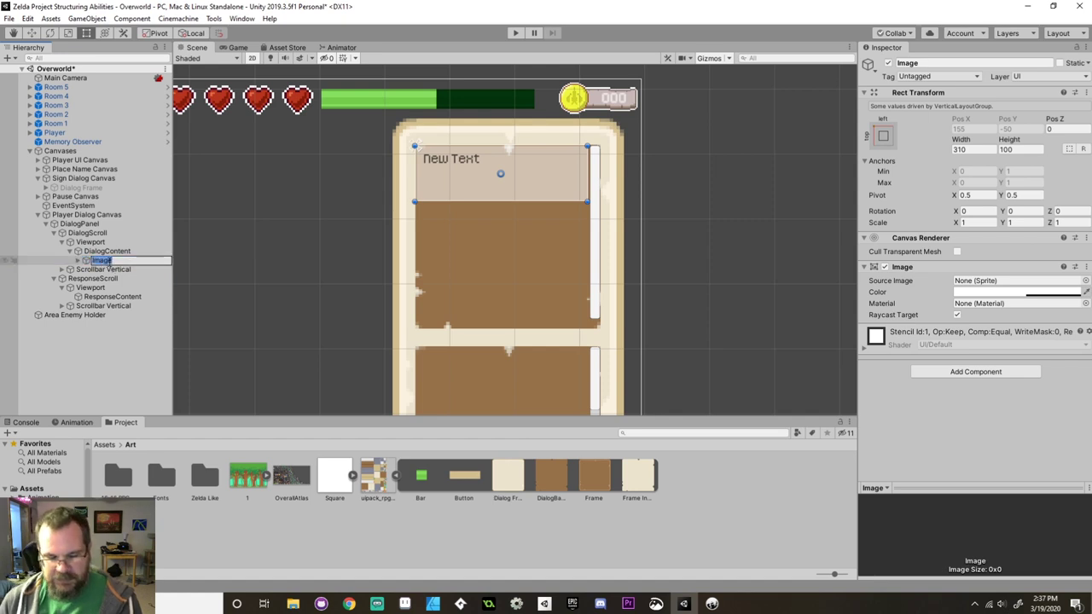
text(Dialog)
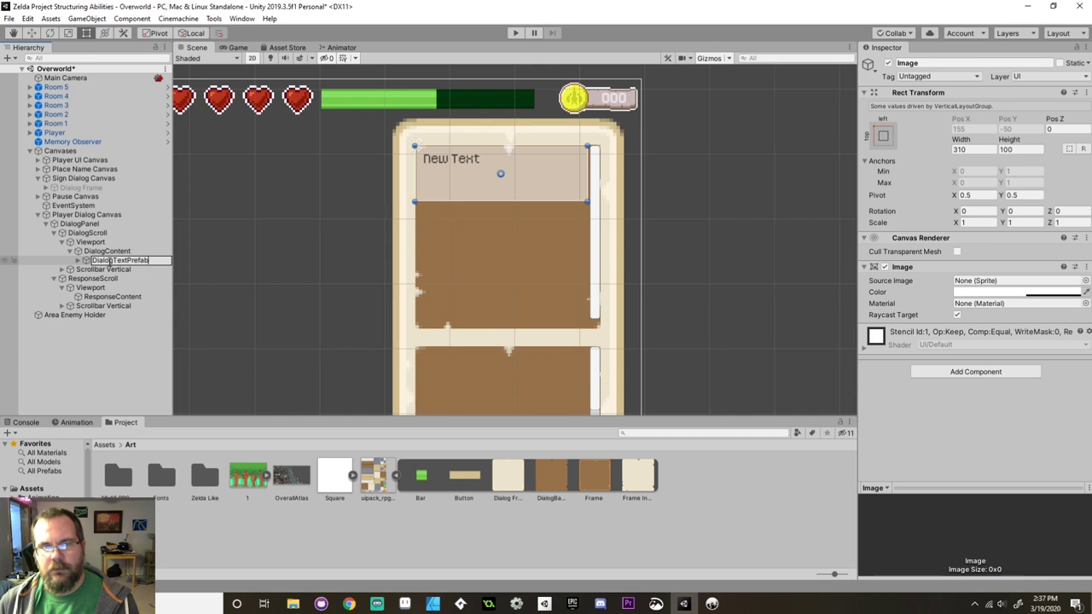
text(TextPrefab)
key(Return)
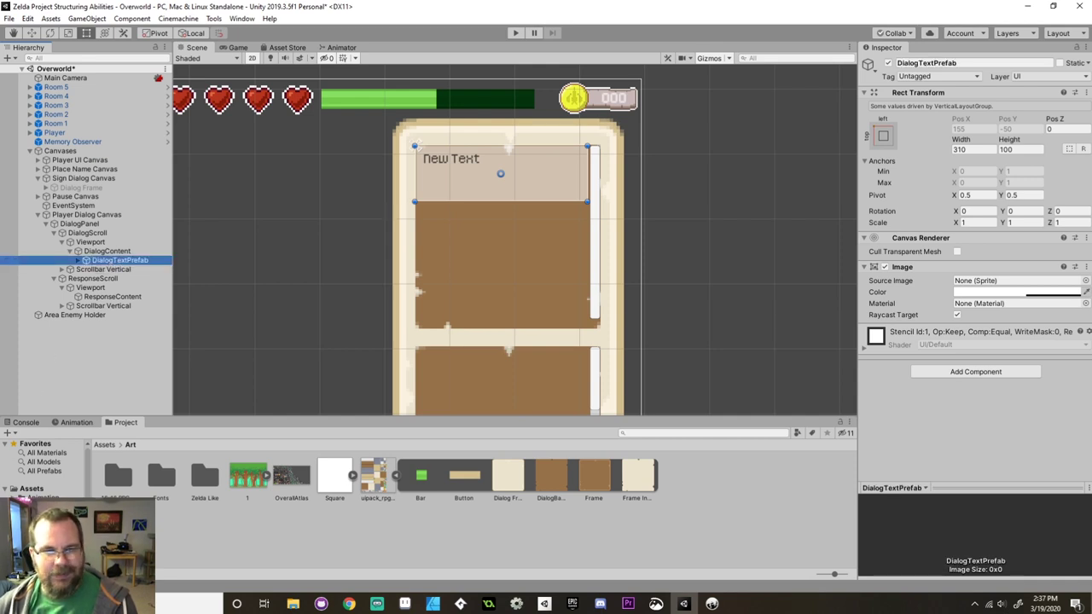
Create a new folder named UIStuff inside the project's Prefabs folder.
scroll(42, 470, down, 3)
click(51, 503)
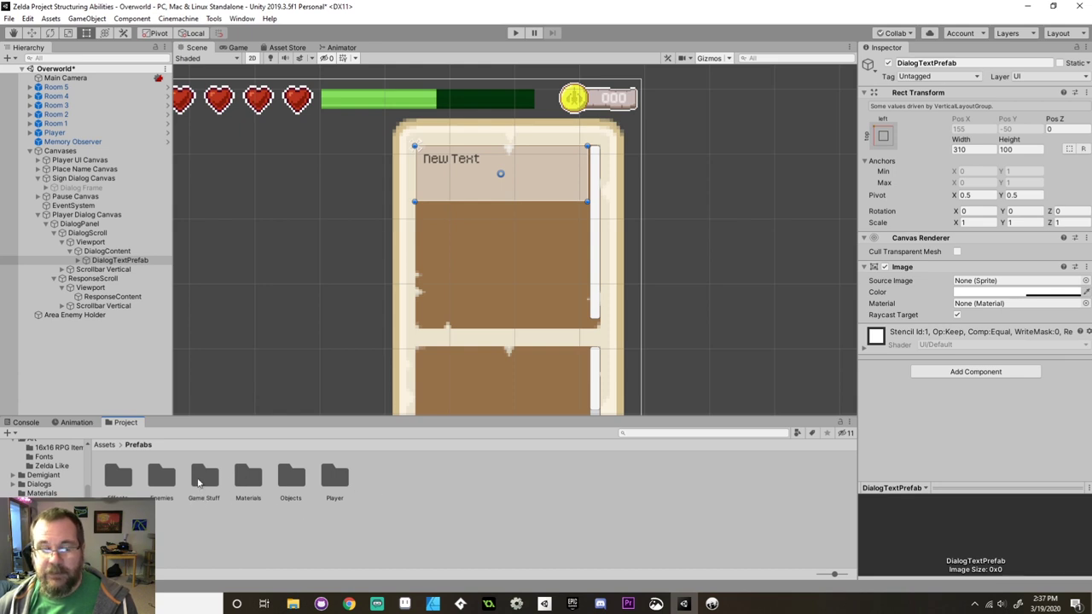
double_click(204, 478)
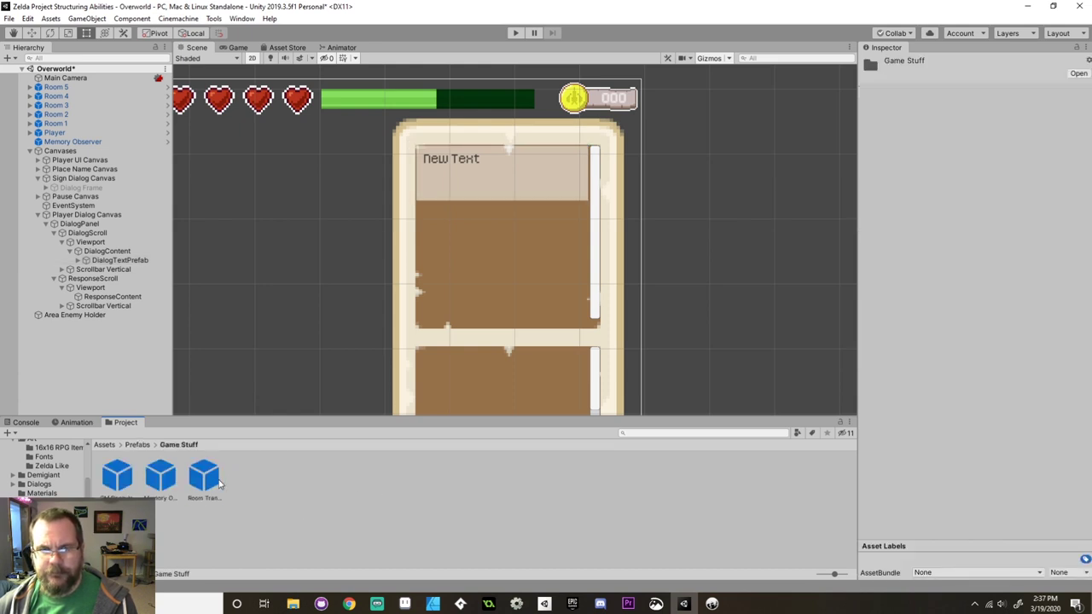
click(138, 445)
right_click(431, 498)
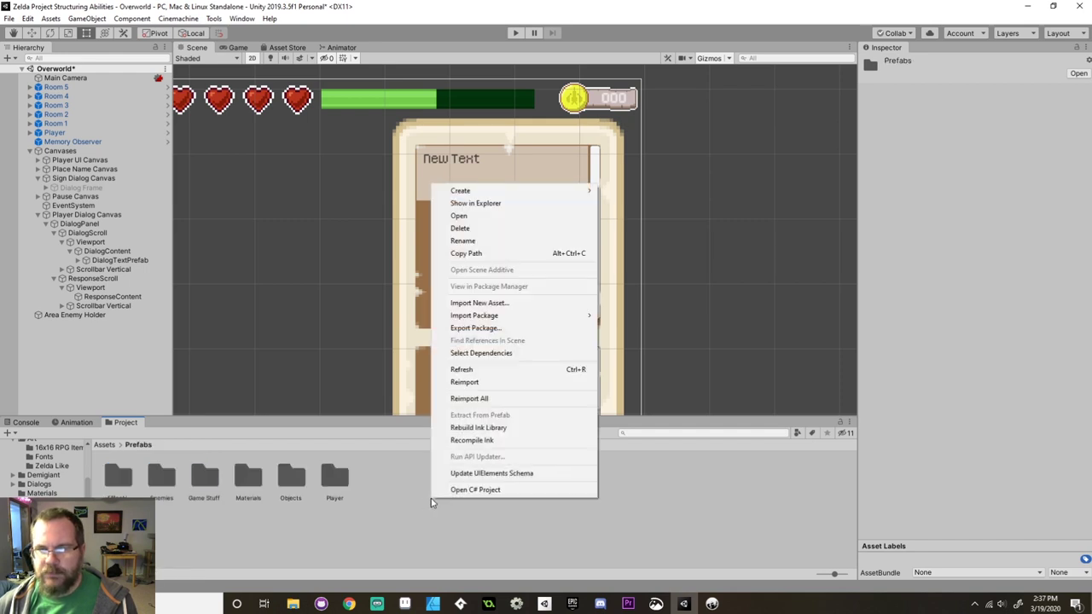
mouse_move(569, 191)
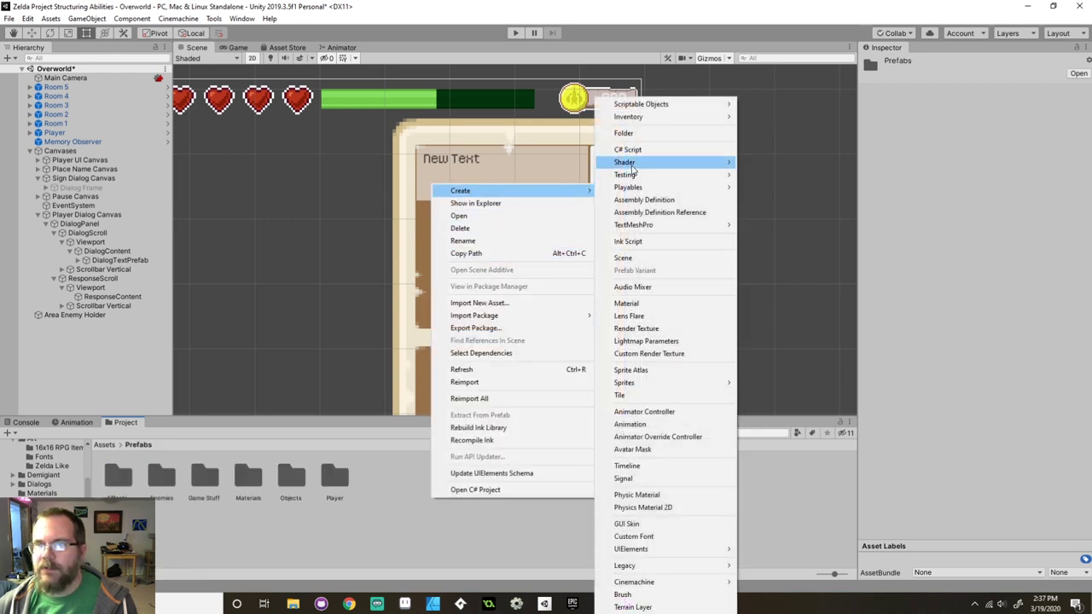
click(636, 135)
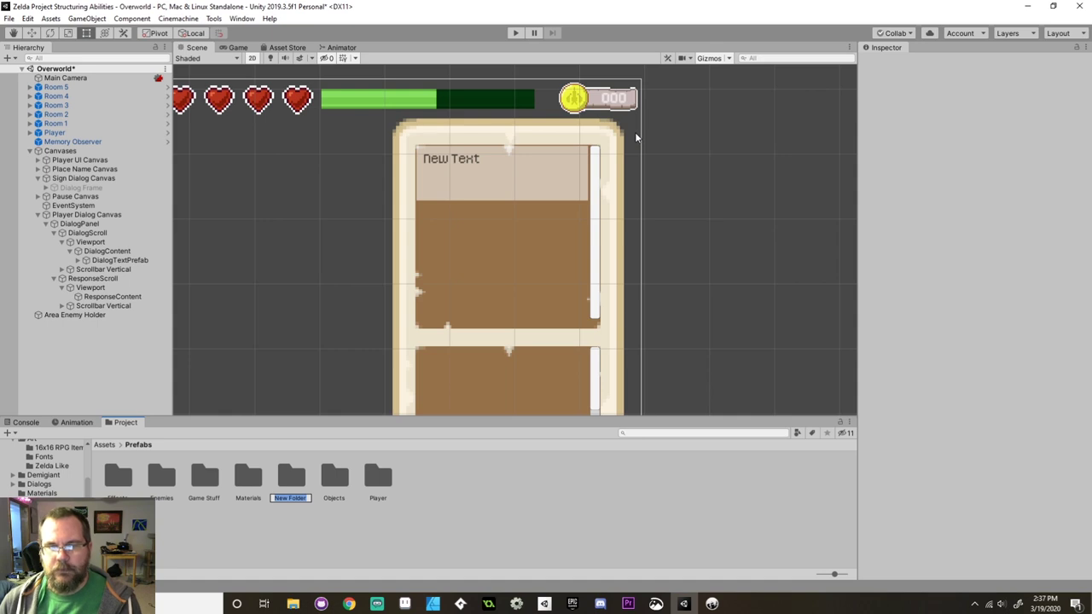
text(UIStuff)
key(Return)
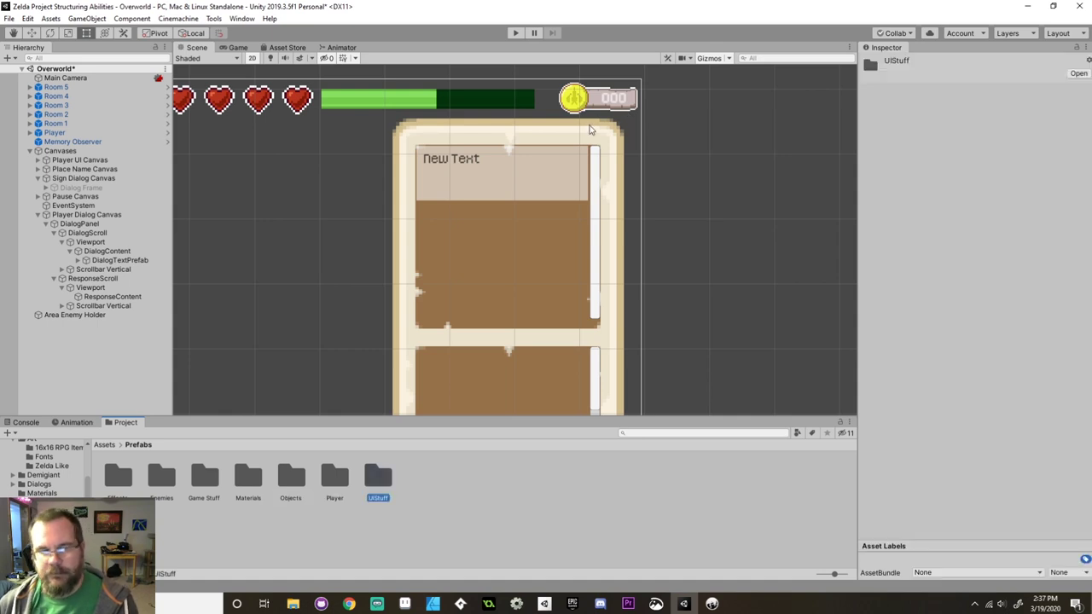
Save DialogTextPrefab as a prefab in the UIStuff folder and delete its instance from the scene.
double_click(380, 479)
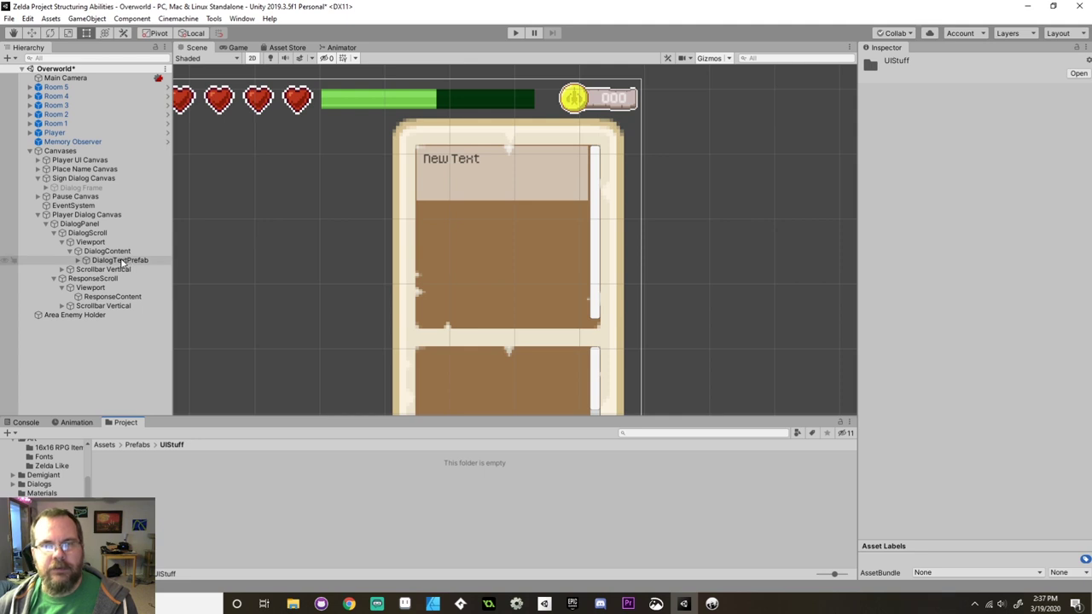
drag(122, 264, 286, 524)
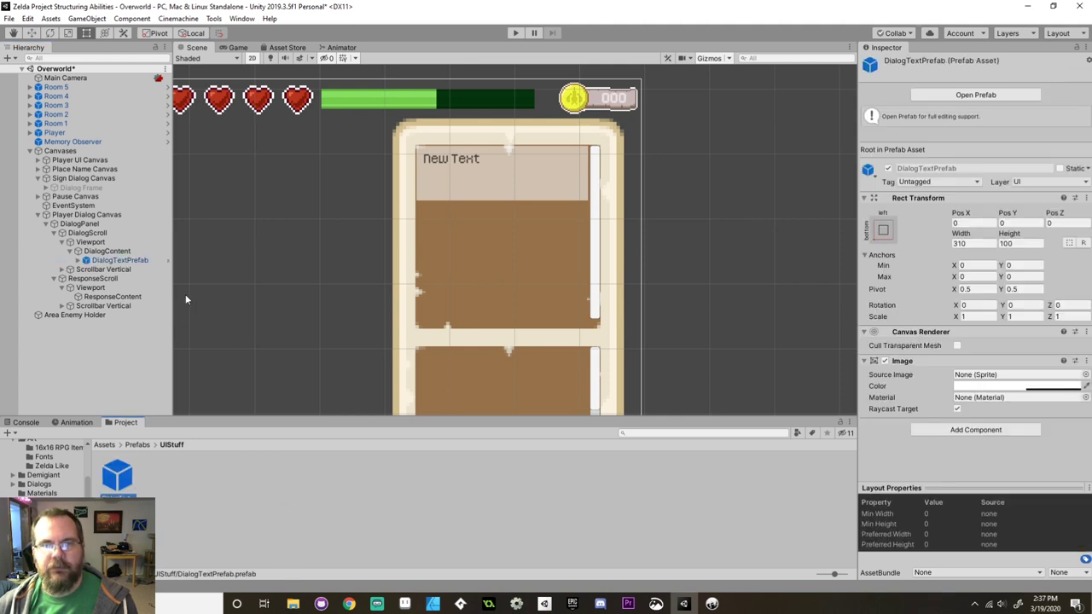
right_click(155, 264)
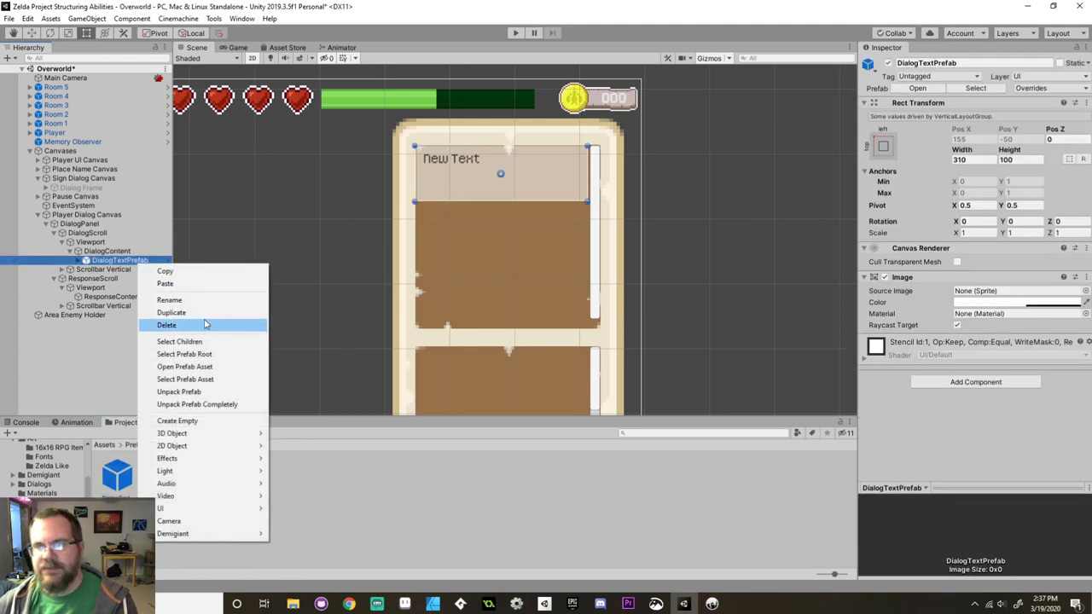
click(204, 324)
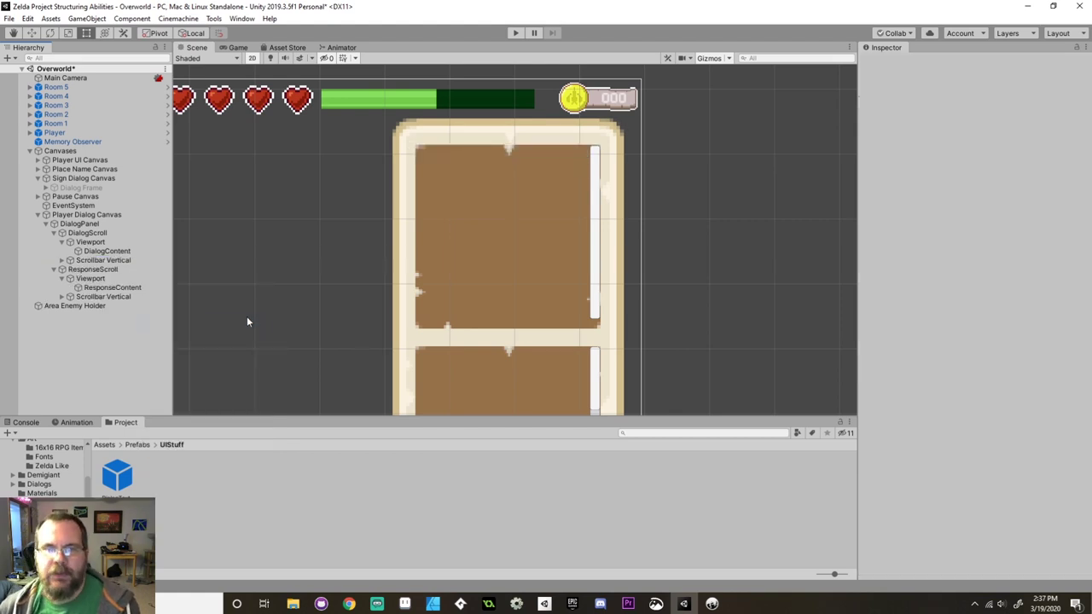
Add a Vertical Layout Group component to the ResponseContent object under ResponseScroll.
click(54, 235)
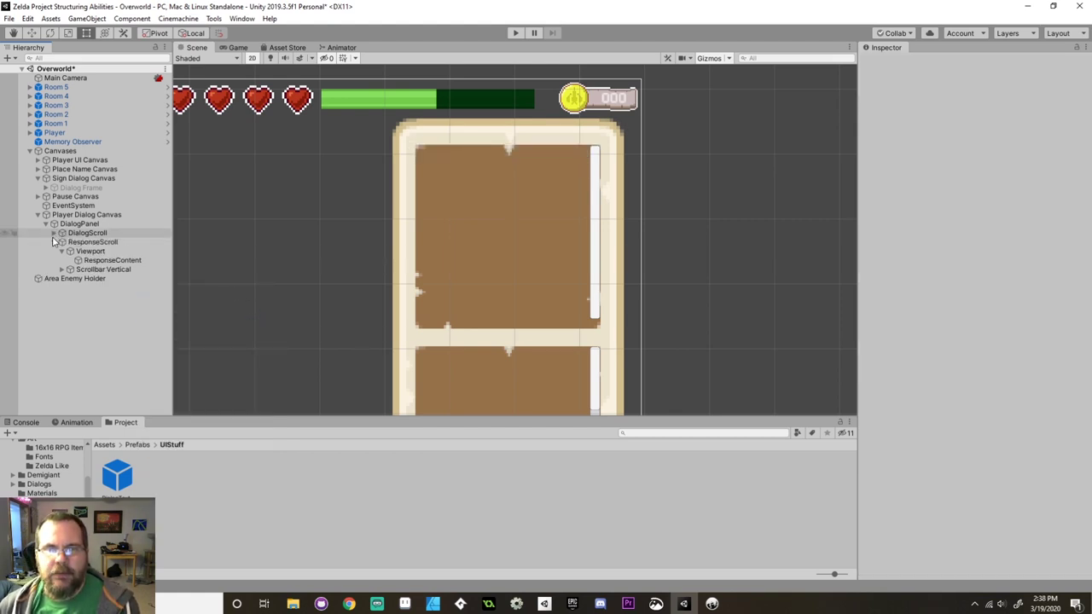
scroll(418, 277, down, 3)
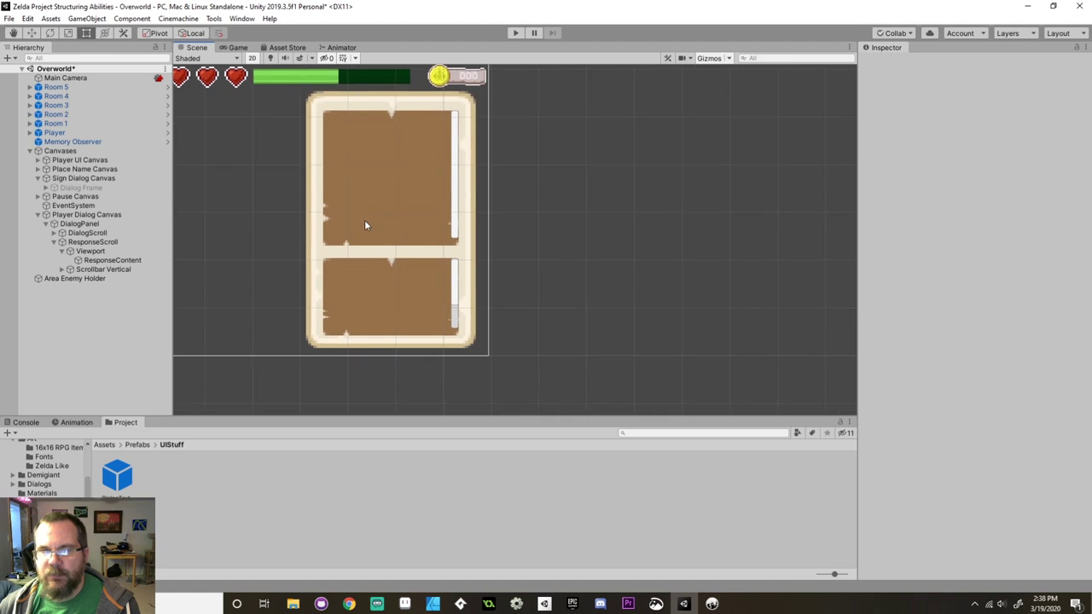
click(112, 259)
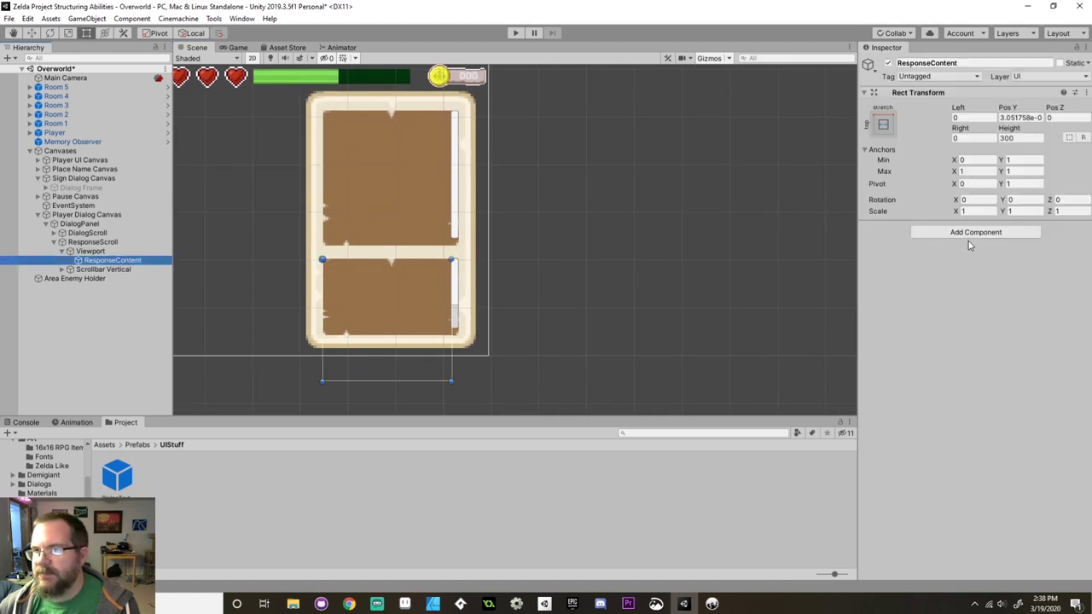
click(976, 232)
text(v)
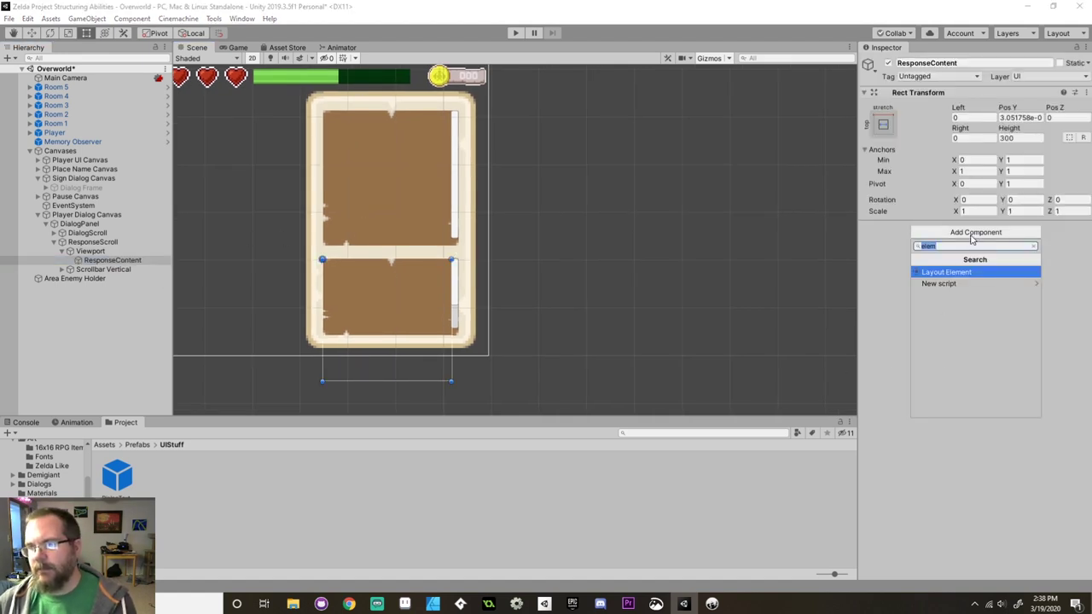
text(erti)
key(Return)
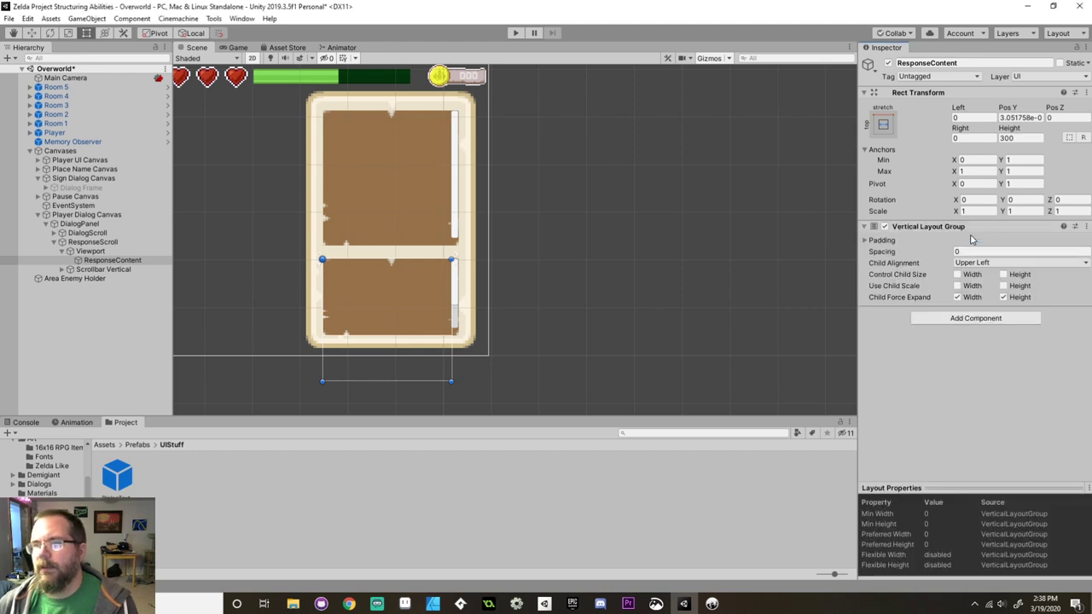
Set ResponseContent's layout group to Upper Center child alignment, spacing 8, and no forced child height expansion.
click(982, 262)
click(983, 291)
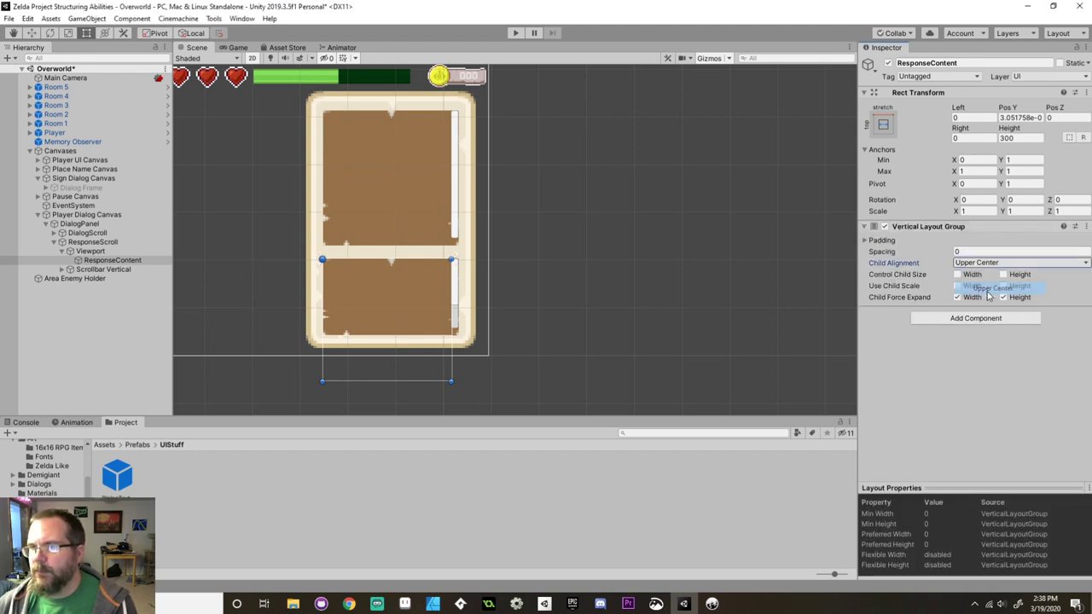
click(1003, 298)
click(971, 252)
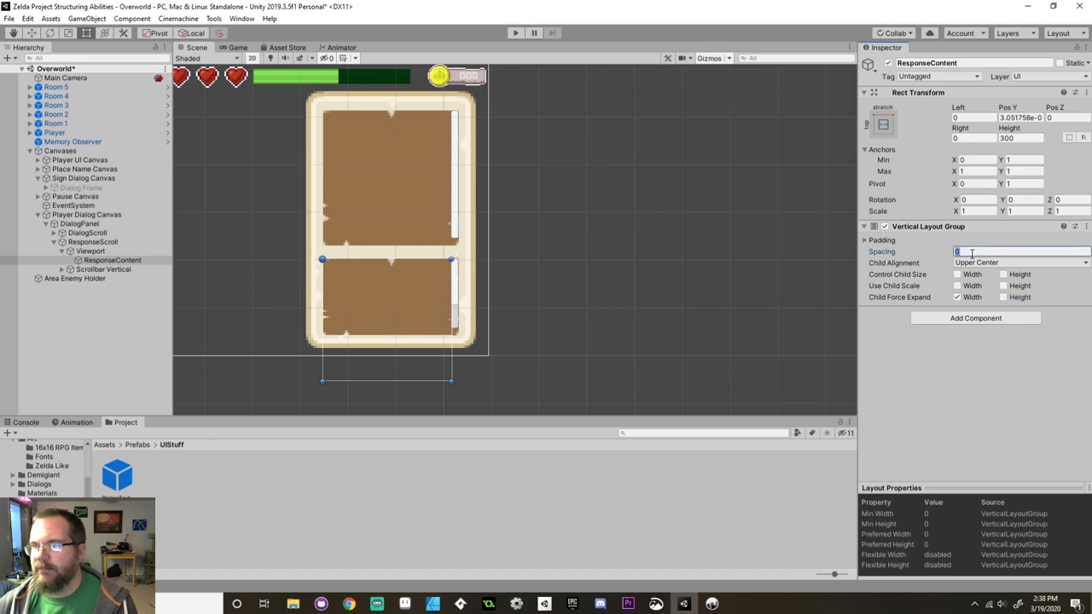
text(8)
Add a Content Size Fitter to ResponseContent with both horizontal and vertical fit set to Preferred Size.
click(970, 318)
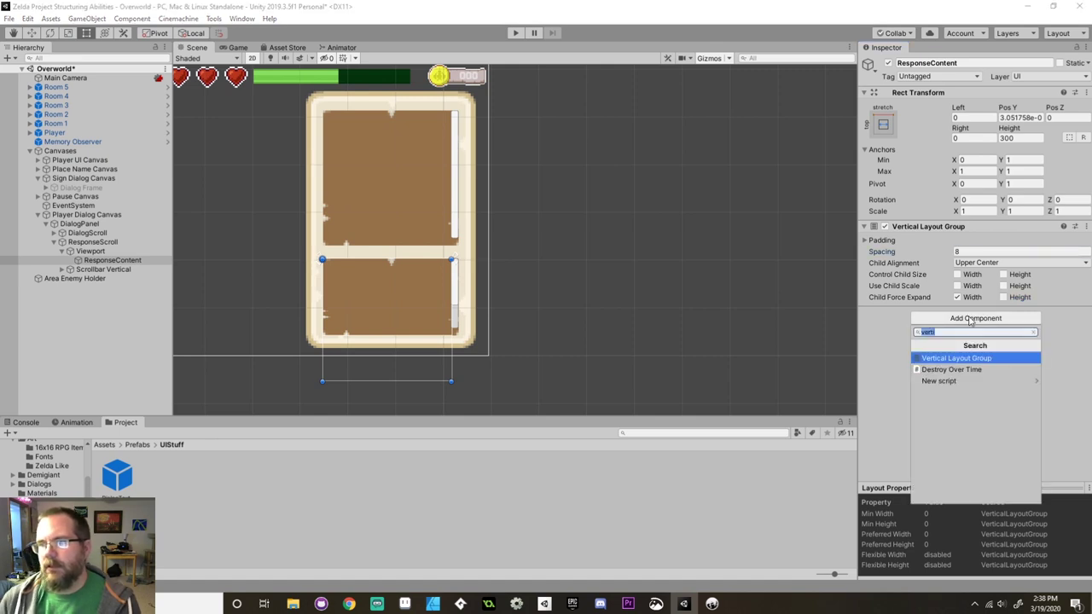
text(content)
key(Return)
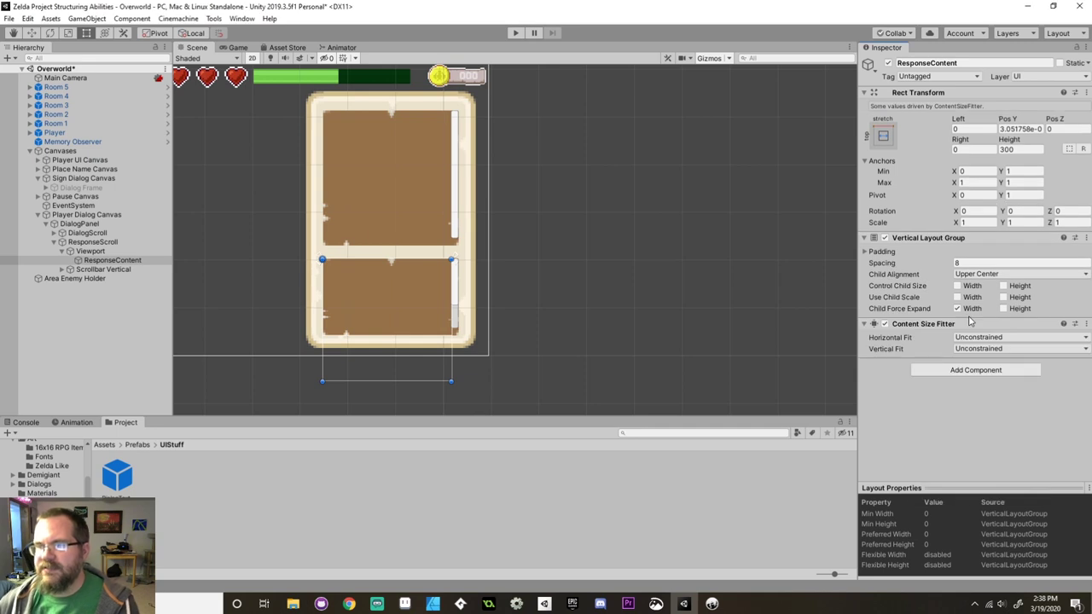
click(978, 336)
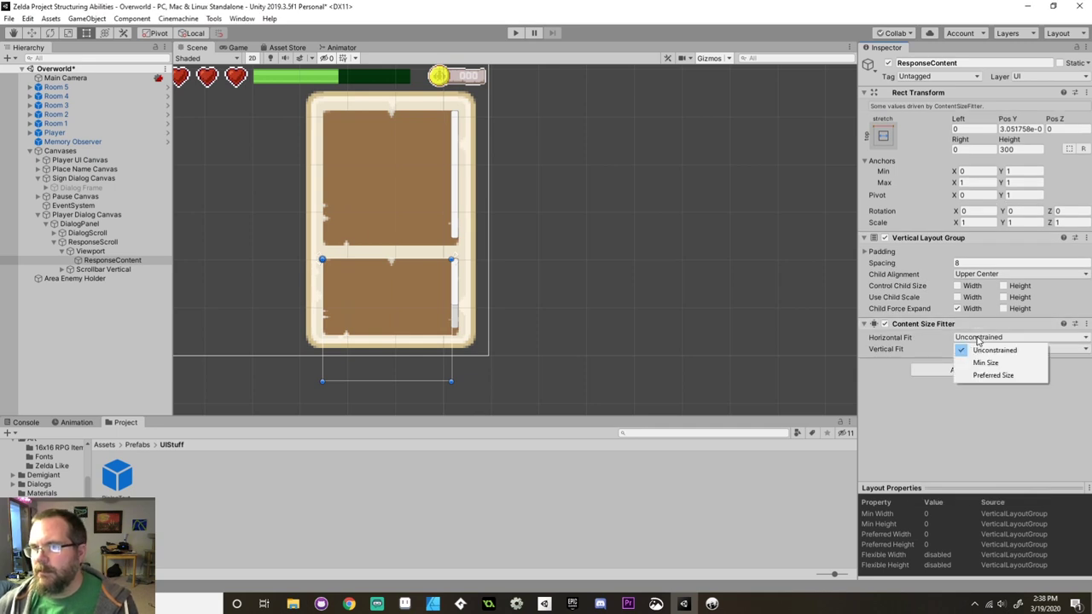
click(979, 375)
click(980, 349)
click(983, 386)
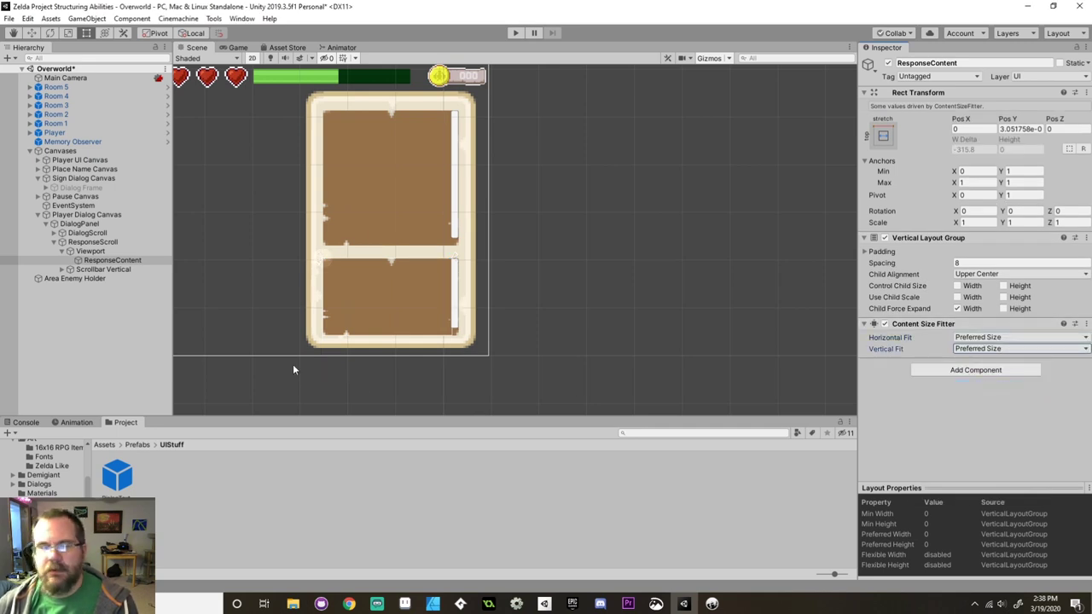
Create a TextMeshPro button as a child of ResponseContent.
right_click(119, 262)
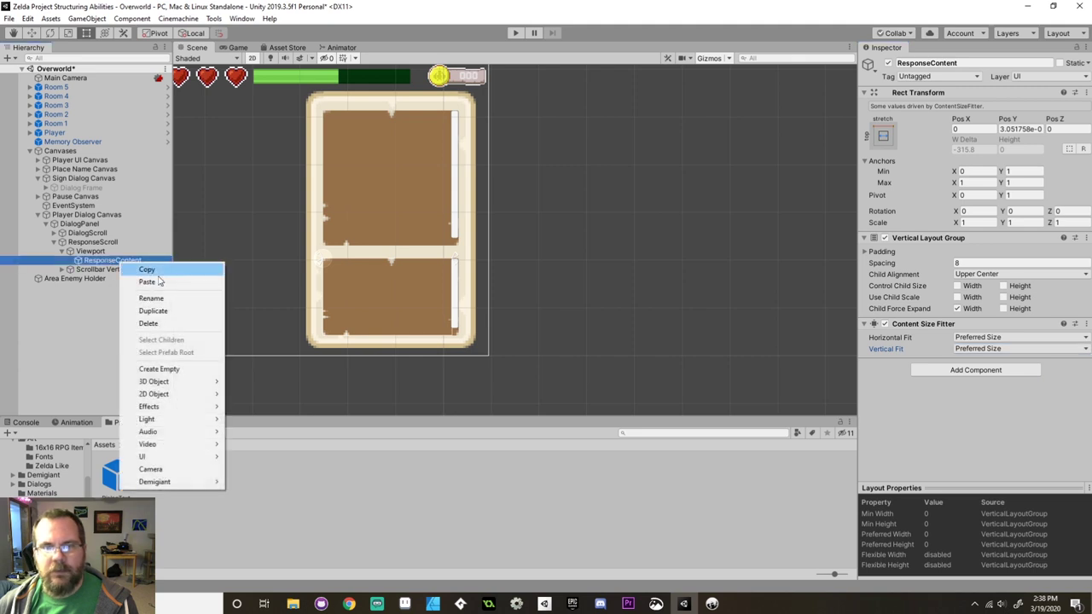
mouse_move(189, 462)
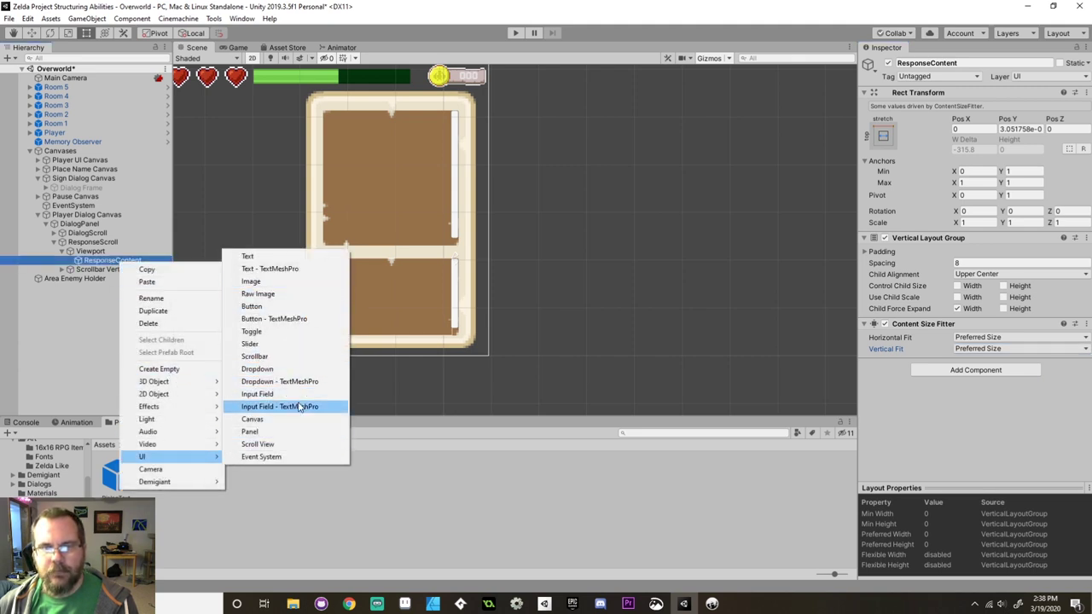
click(296, 321)
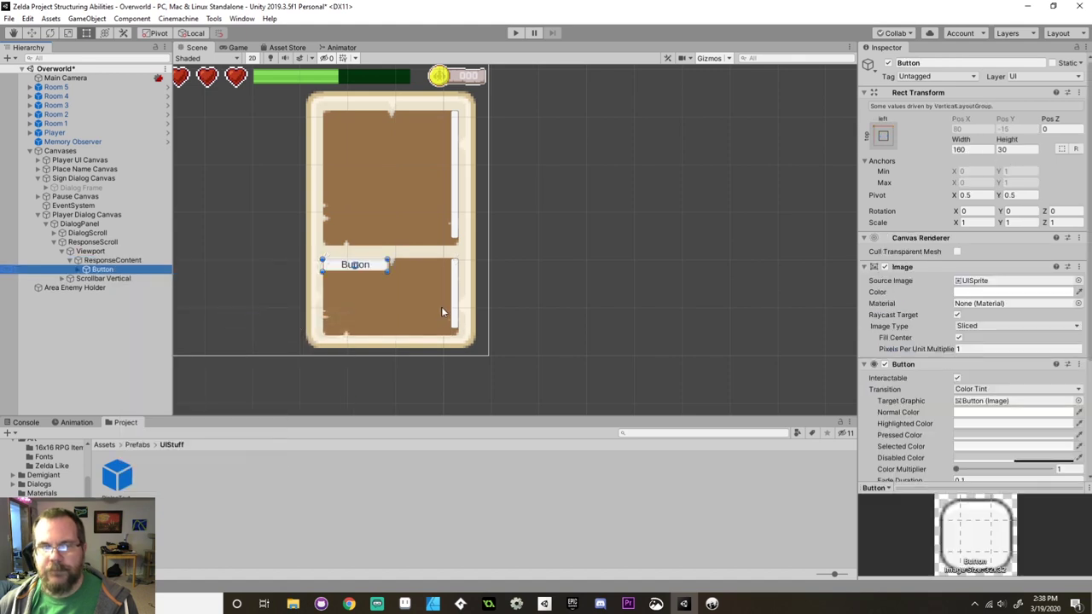
Set the new response button's width to 310 and its height to 60.
click(970, 149)
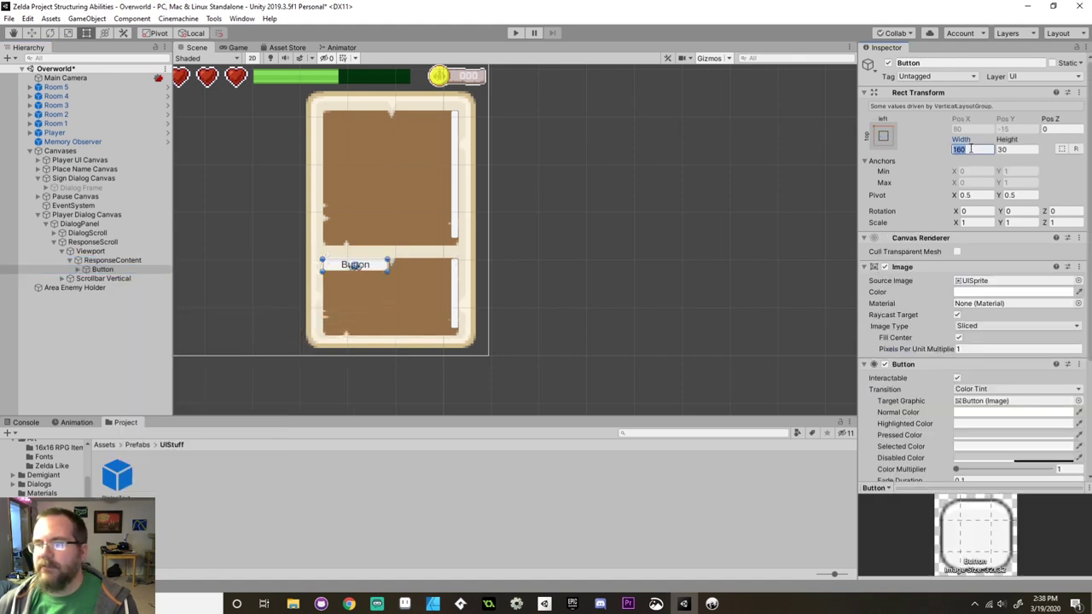
text(310)
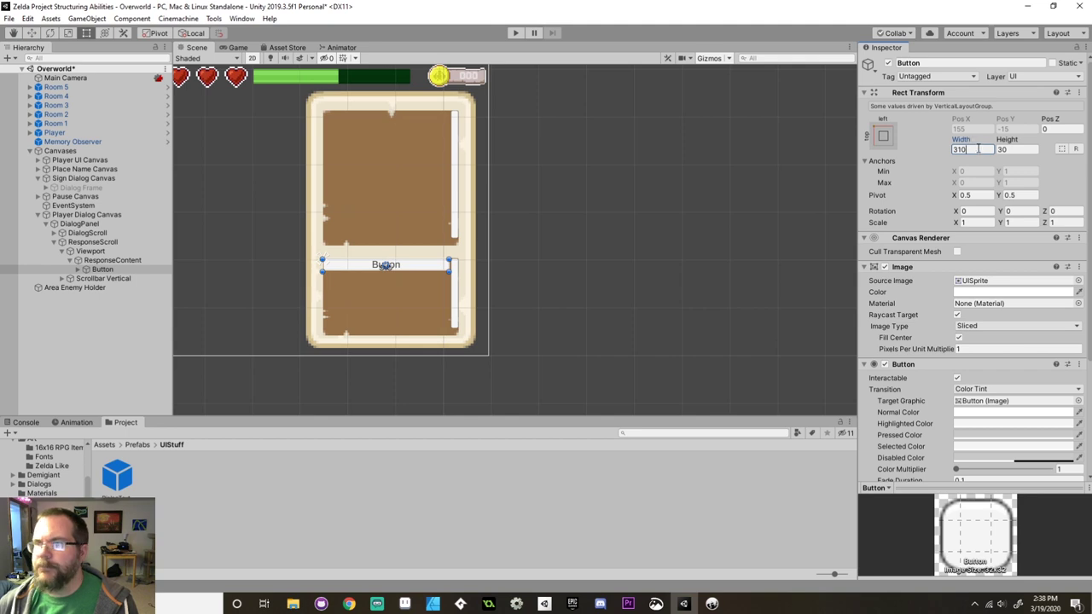
click(1017, 150)
text(100)
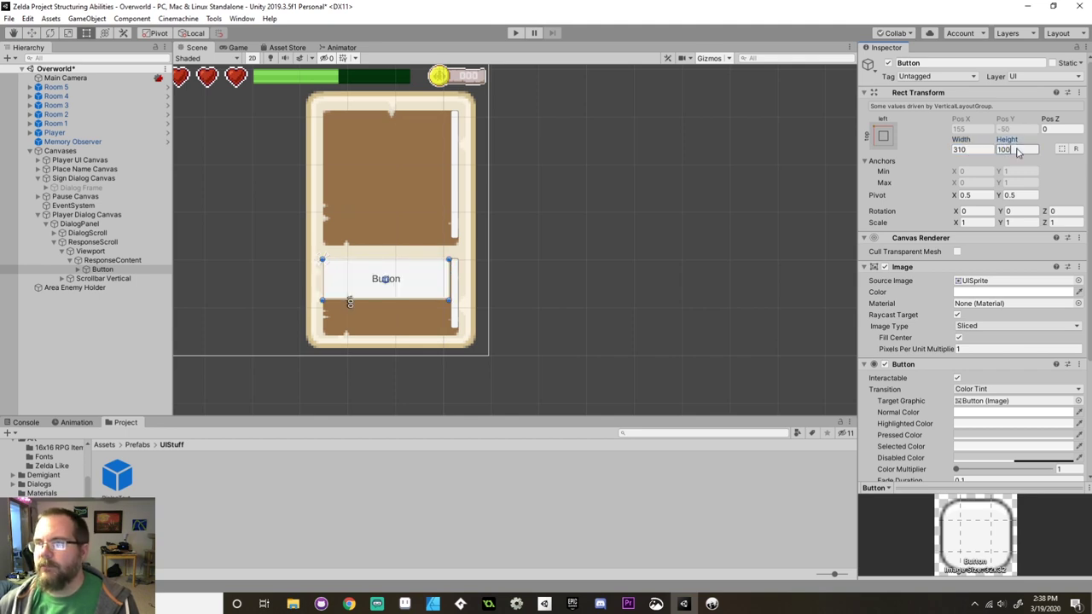
key(Return)
text(50)
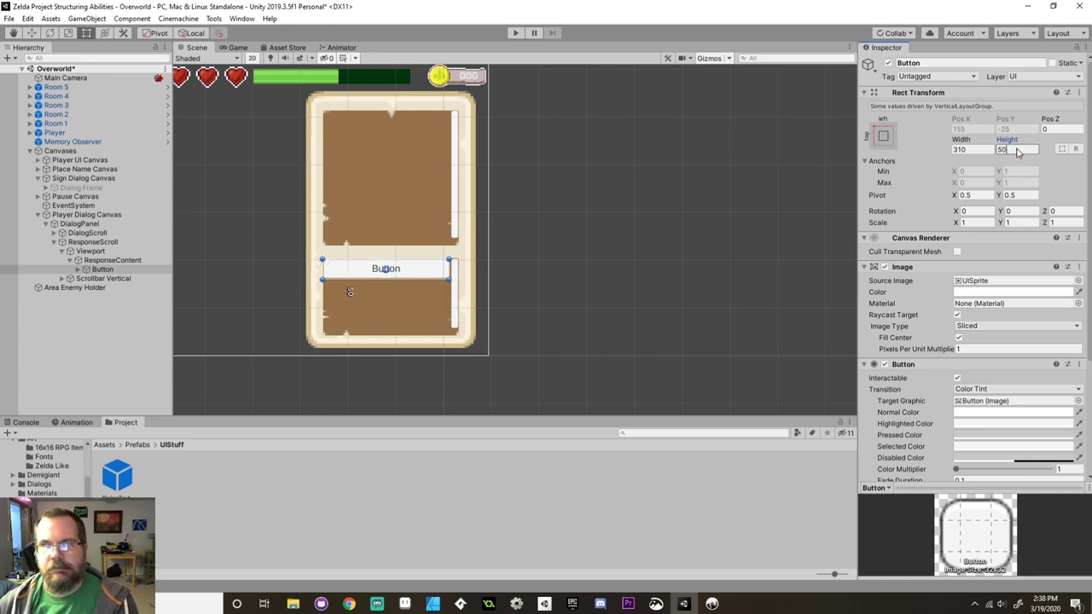
key(Return)
text(60)
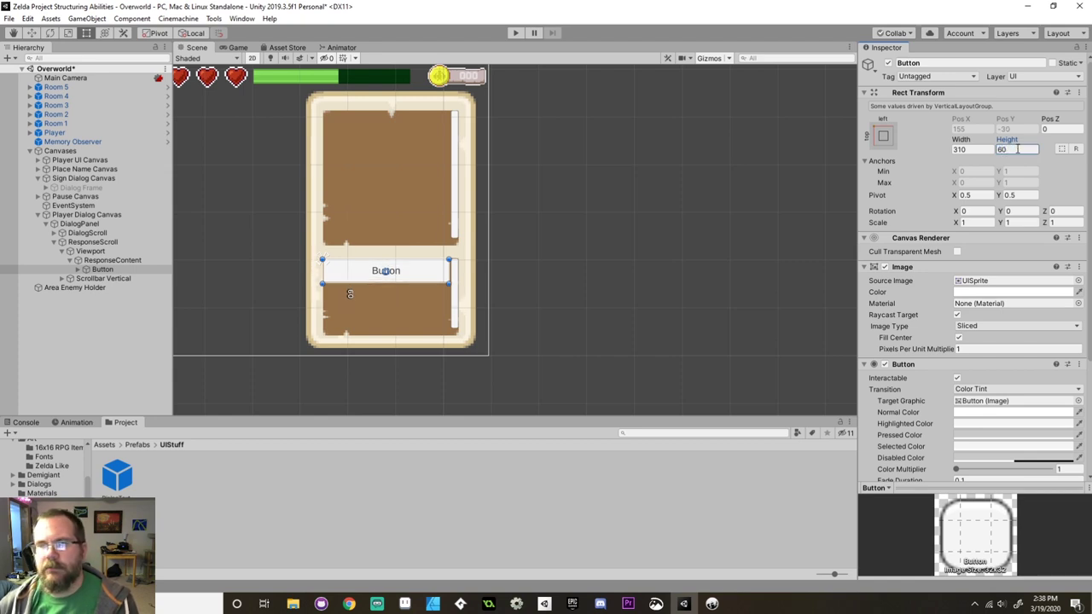
Set the anchors of the button's Text (TMP) child to minimum 0.05, 0.05 and maximum 0.95, 0.95.
click(94, 269)
click(77, 269)
click(103, 278)
scroll(383, 307, up, 3)
scroll(384, 304, up, 5)
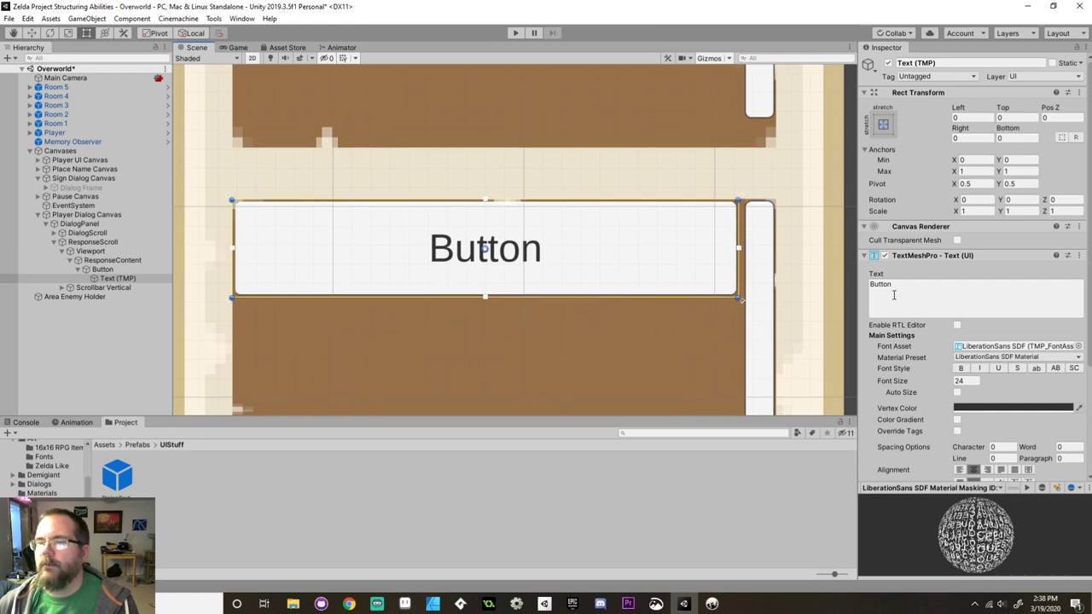
click(967, 160)
text(0.05)
key(Tab)
text(0.05)
key(Tab)
text(0.95)
key(Tab)
text(0.95)
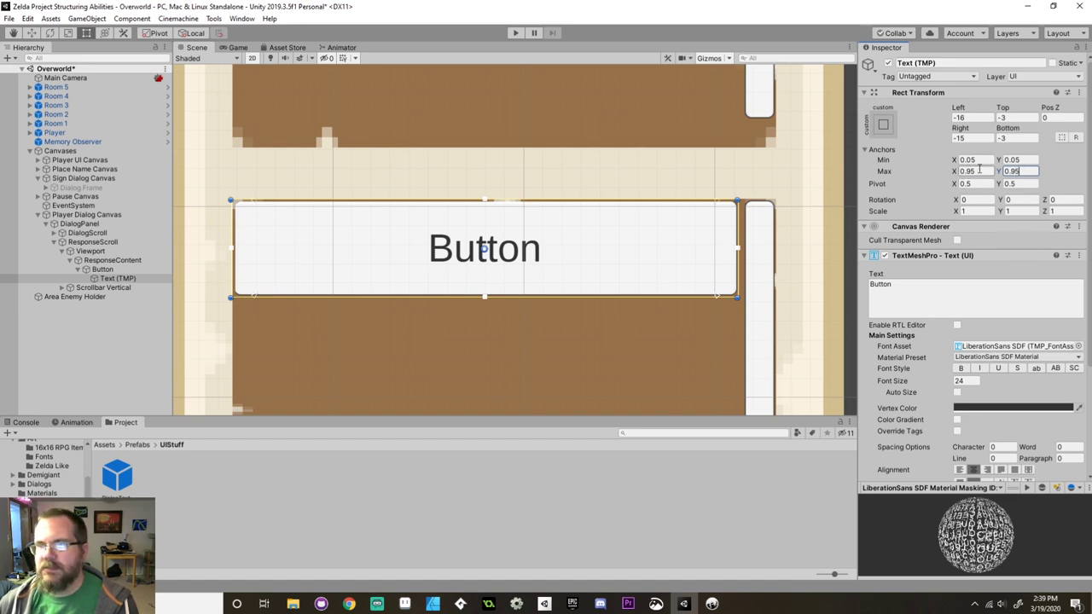
Reset the button text's left, top, right and bottom offsets to 0.
click(983, 117)
text(0)
key(Tab)
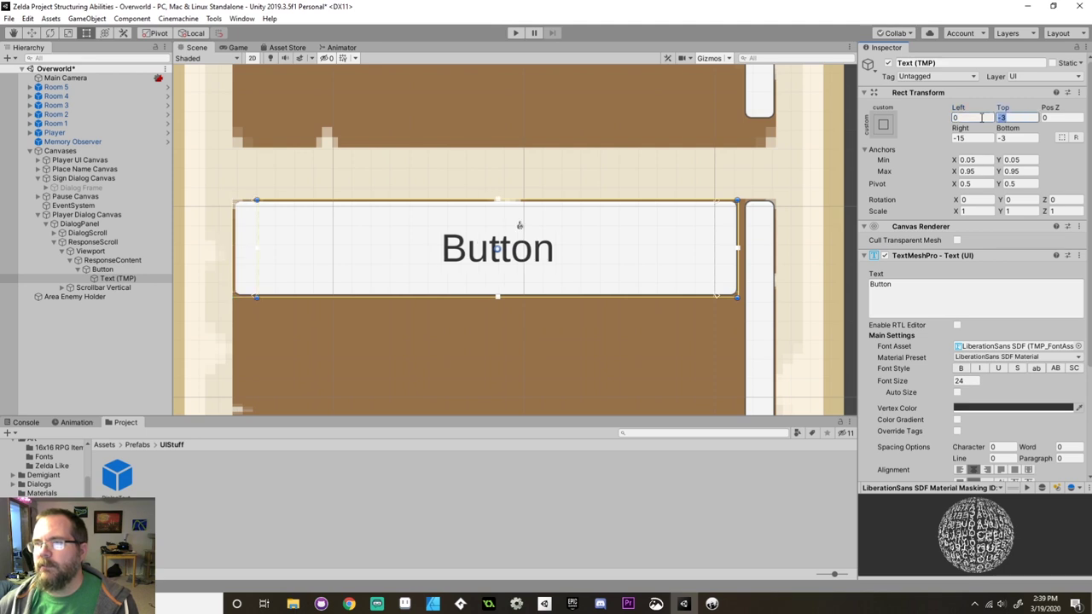
text(0)
key(Tab)
key(Tab)
text(0)
key(Tab)
text(0)
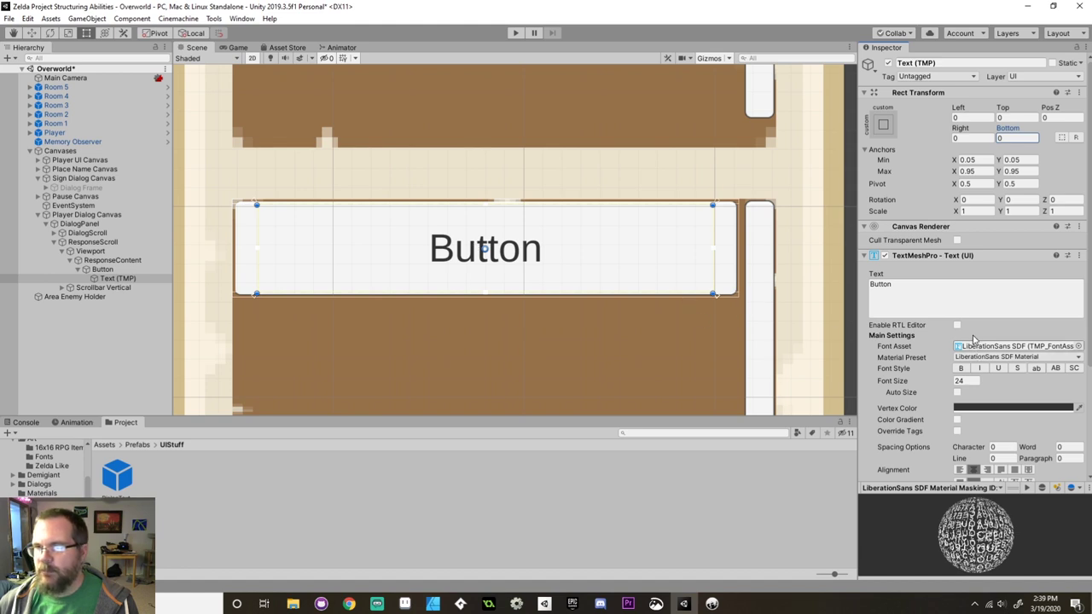
Change the button text's font asset to Kenney Pixel SDF.
click(1078, 347)
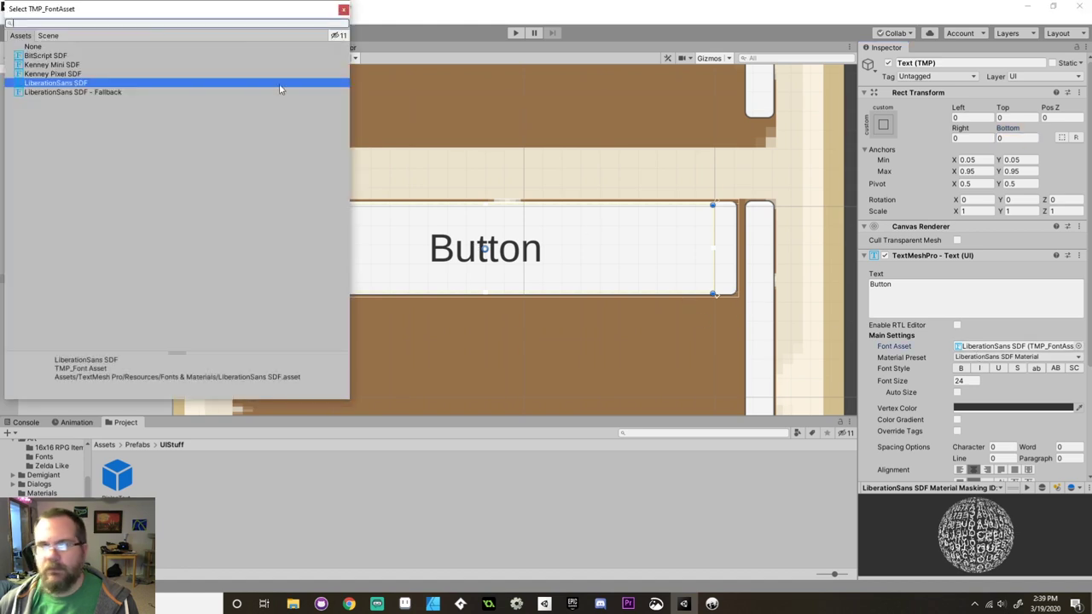
click(64, 73)
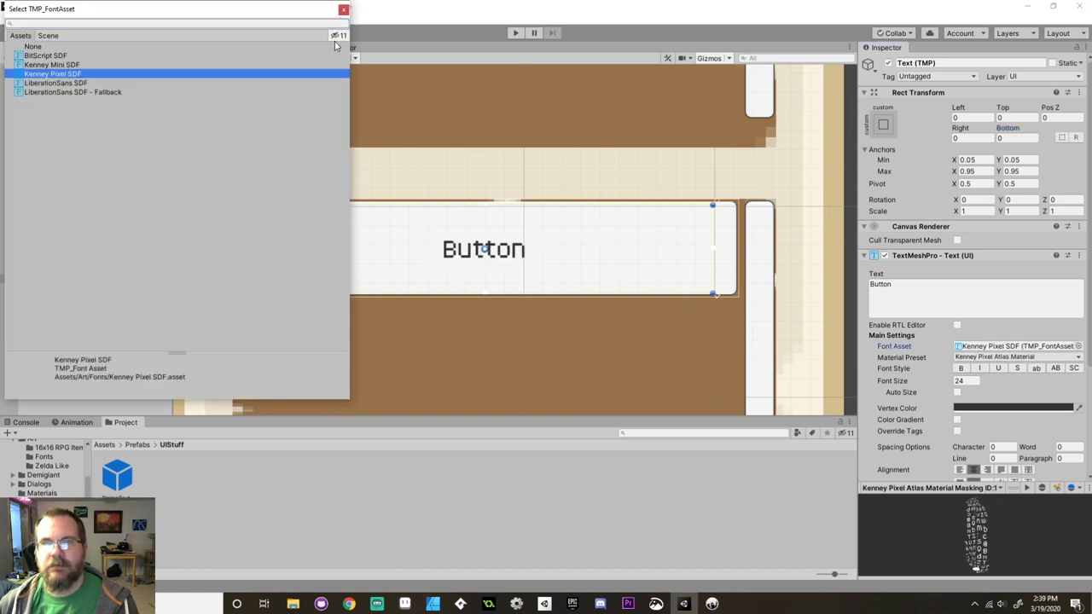
click(343, 11)
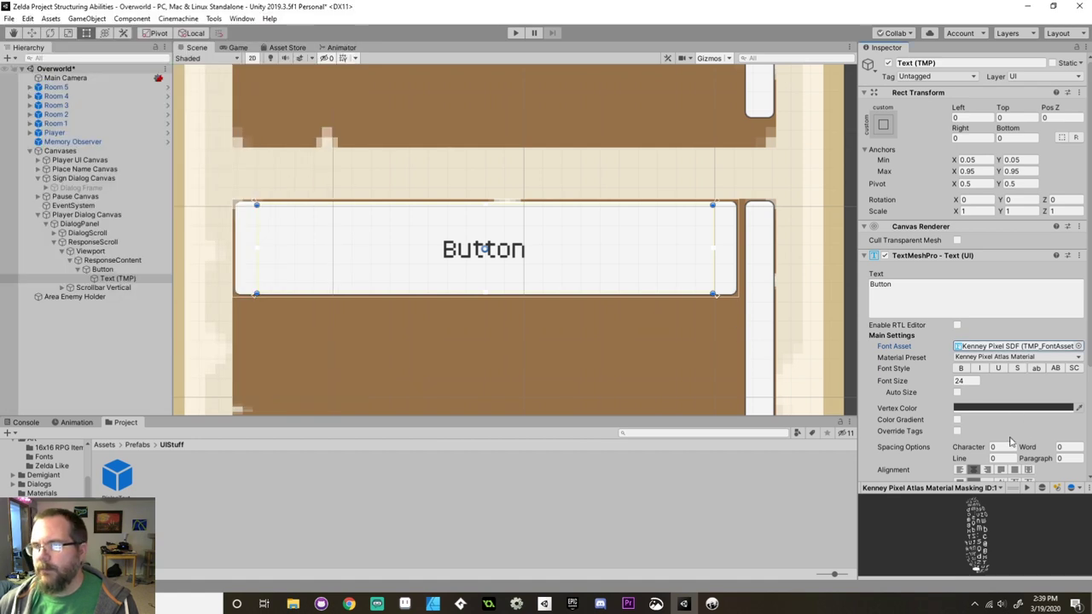
Enable auto size on the button text with a maximum font size of 36.
scroll(1011, 442, down, 3)
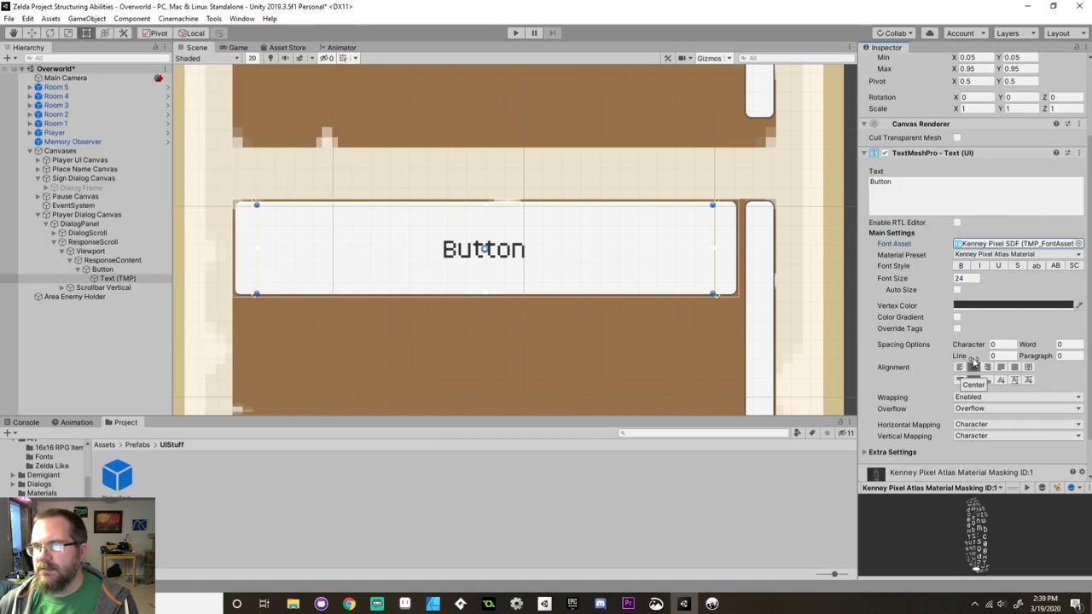
click(957, 290)
click(973, 301)
click(1007, 302)
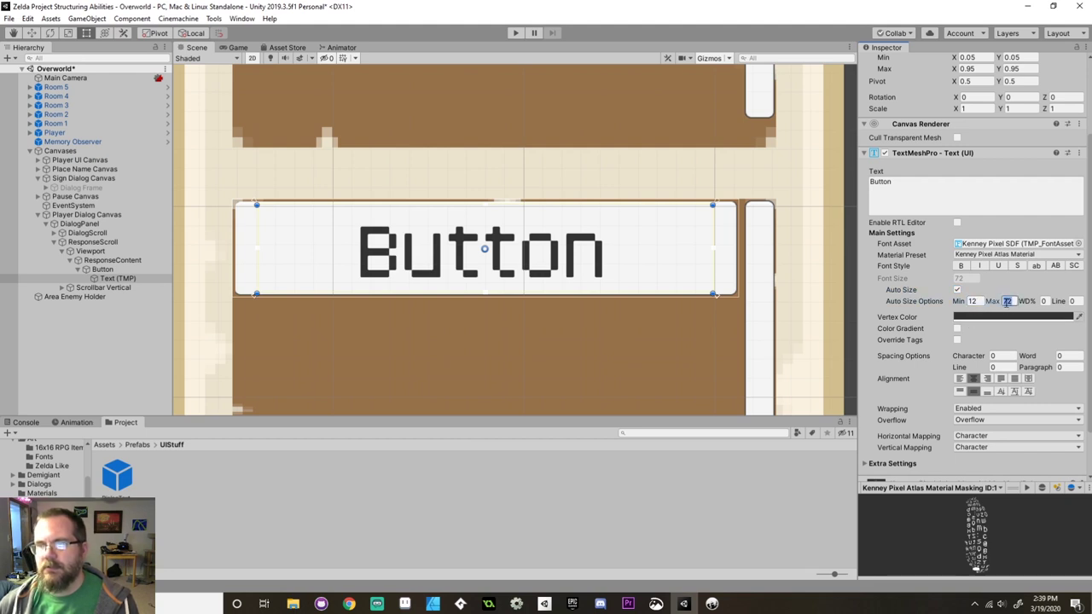
text(36)
scroll(612, 258, down, 5)
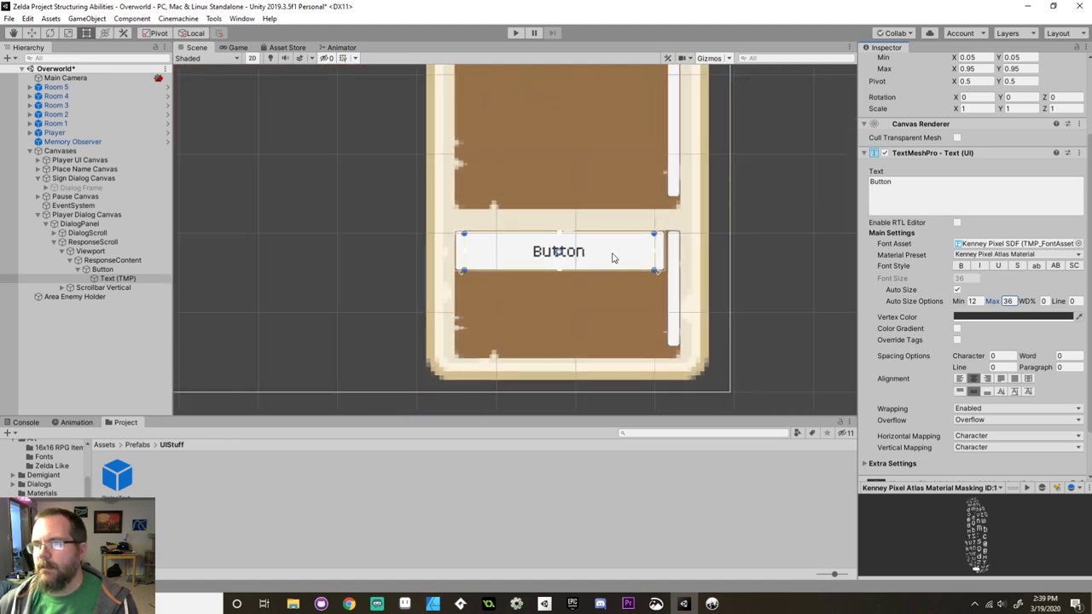
scroll(611, 258, up, 4)
Assign the Button sprite from the project's Art folder as the response button's source image.
click(104, 271)
scroll(59, 487, up, 4)
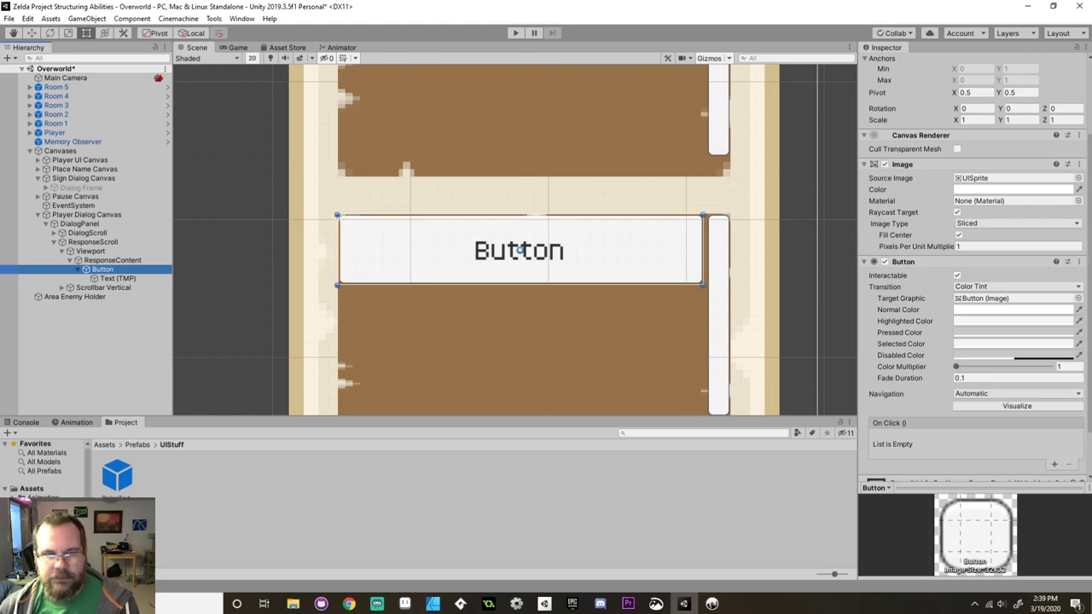
click(42, 507)
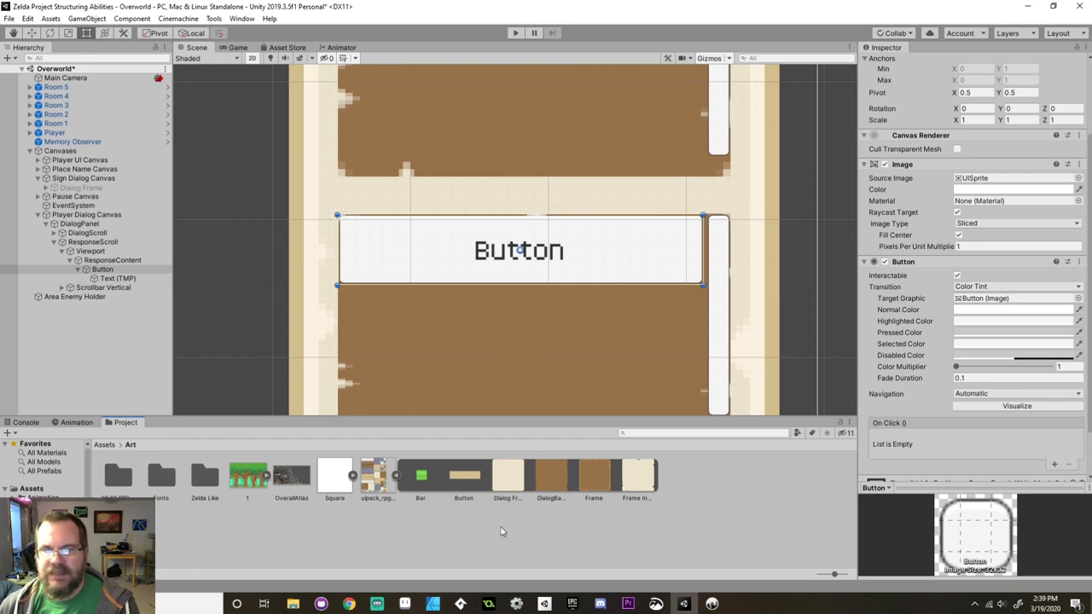
drag(470, 479, 986, 183)
scroll(783, 281, down, 1)
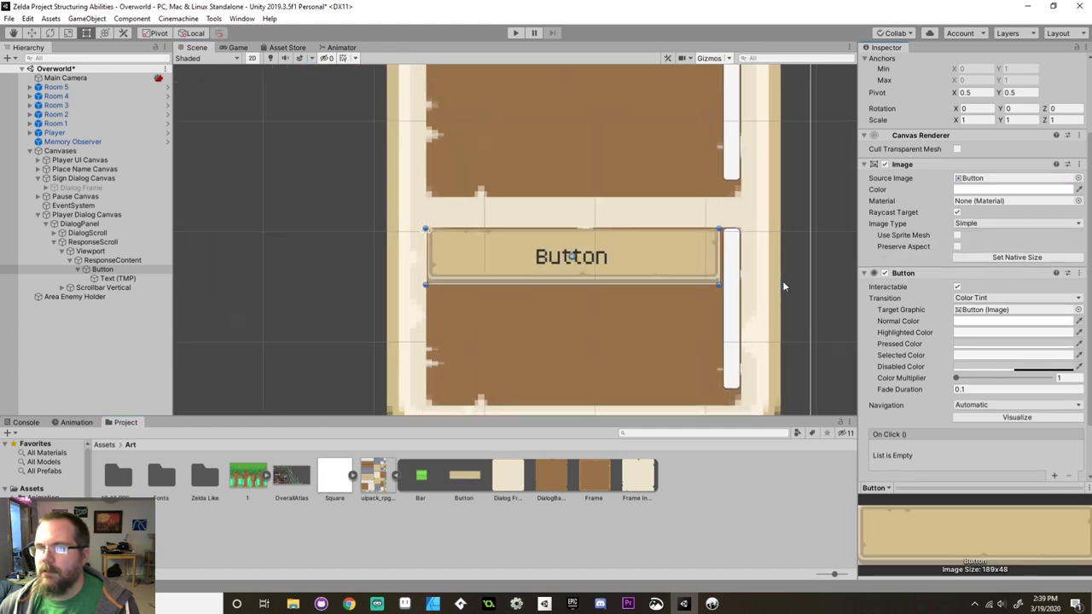
scroll(756, 305, down, 2)
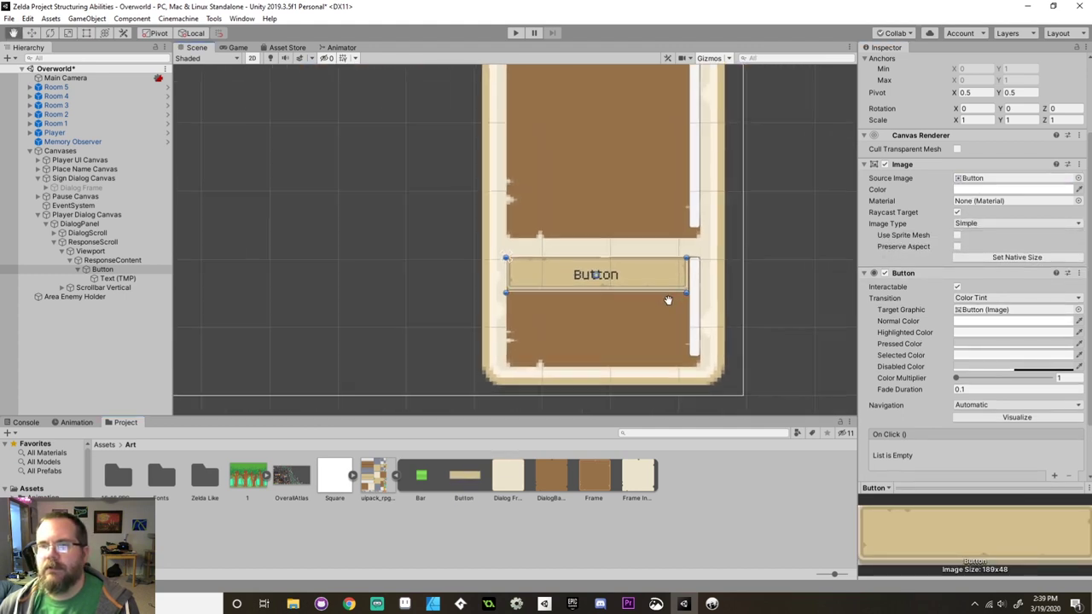
middle_drag(641, 307, 574, 331)
Duplicate the response button six times inside ResponseContent to fill the scroll area.
click(79, 270)
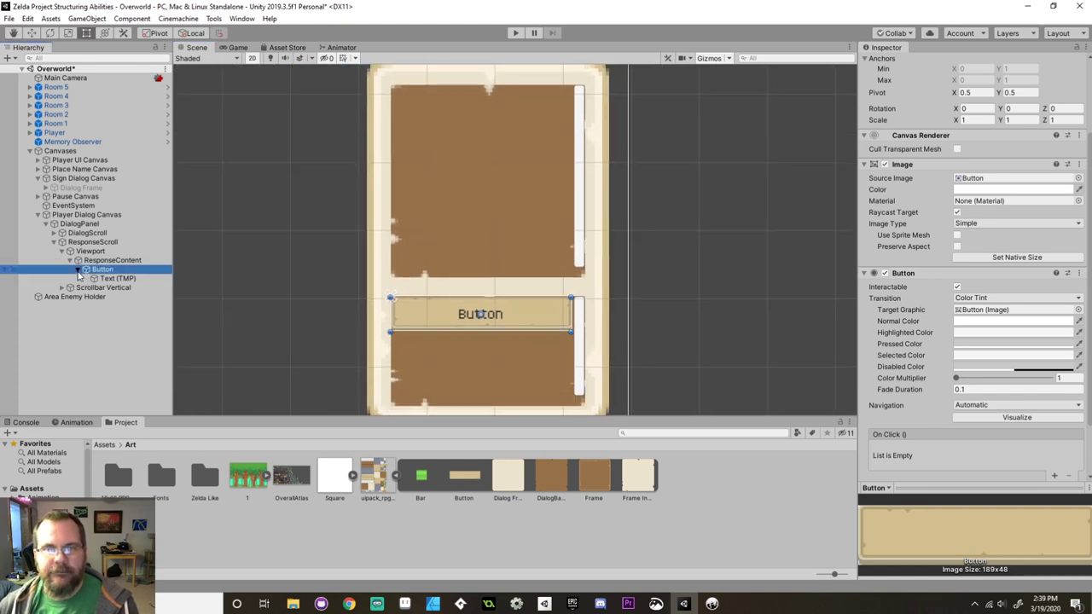
key(F2)
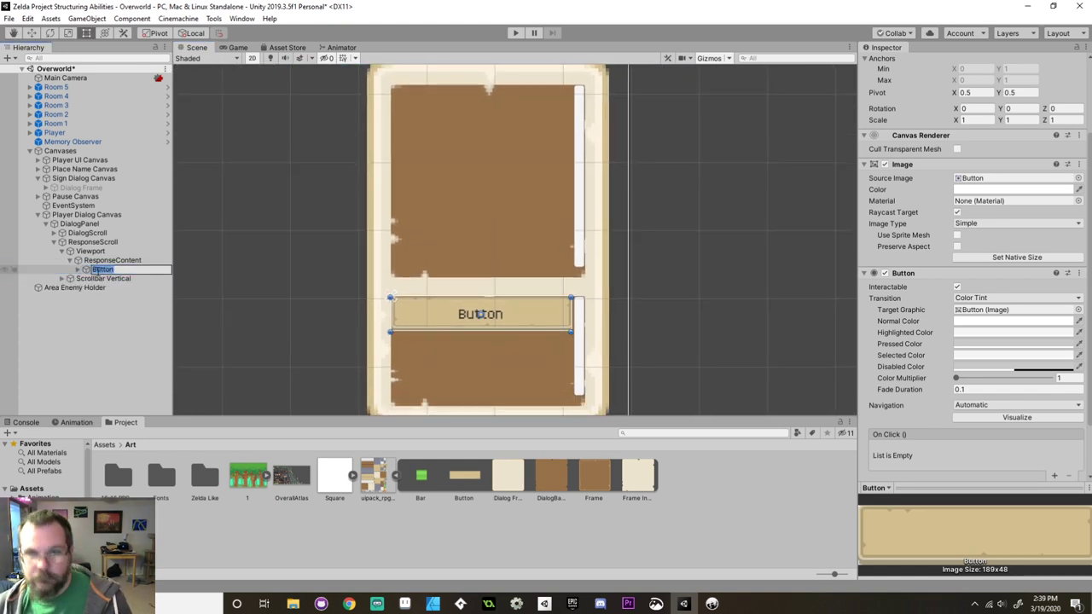
key(ctrl+d)
key(ctrl+d)
key(ctrl+d)
key(ctrl+d)
key(ctrl+d)
key(ctrl+d)
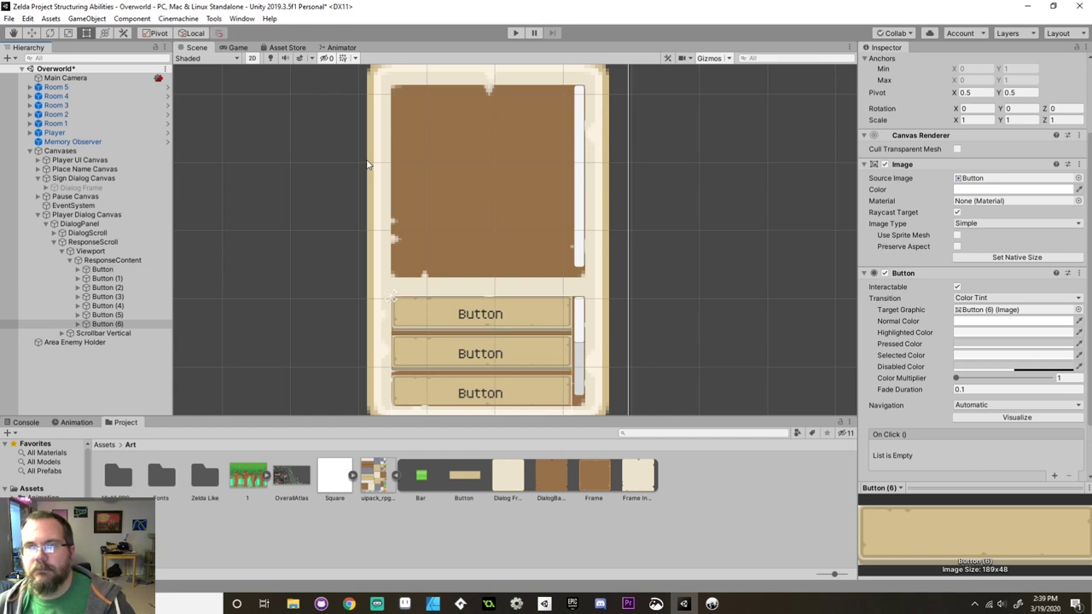
Run the game, test scrolling through the response buttons in the dialog panel, and stop the game.
click(515, 32)
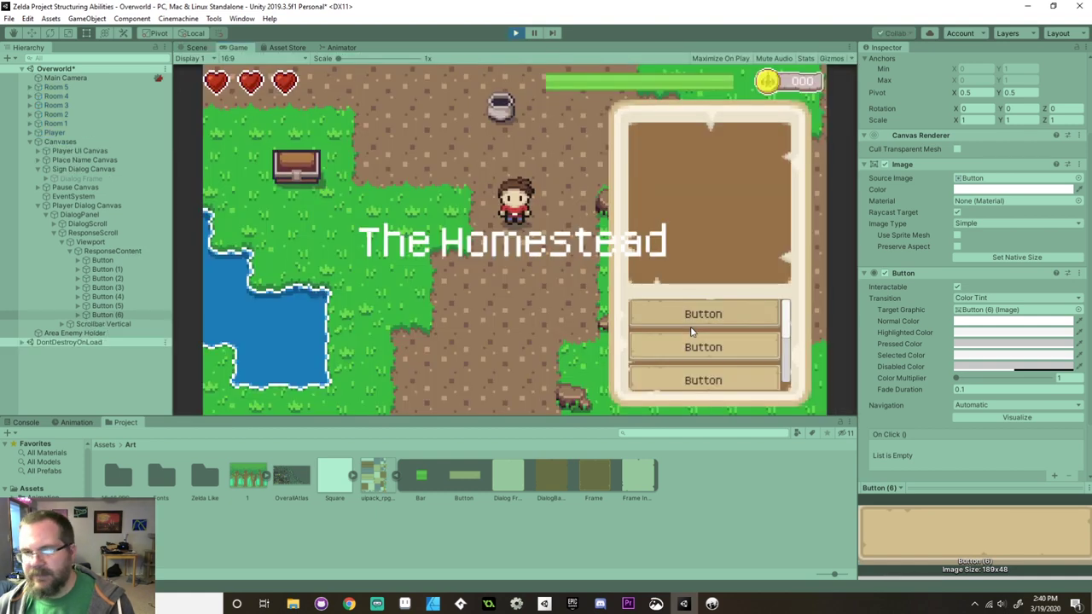
scroll(714, 350, down, 2)
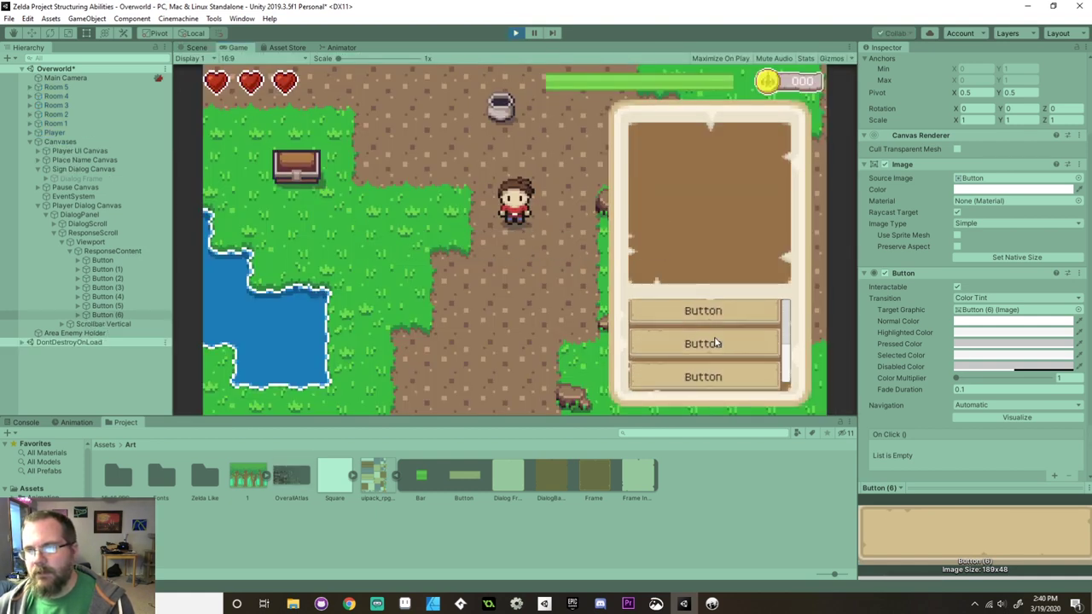
scroll(743, 346, down, 4)
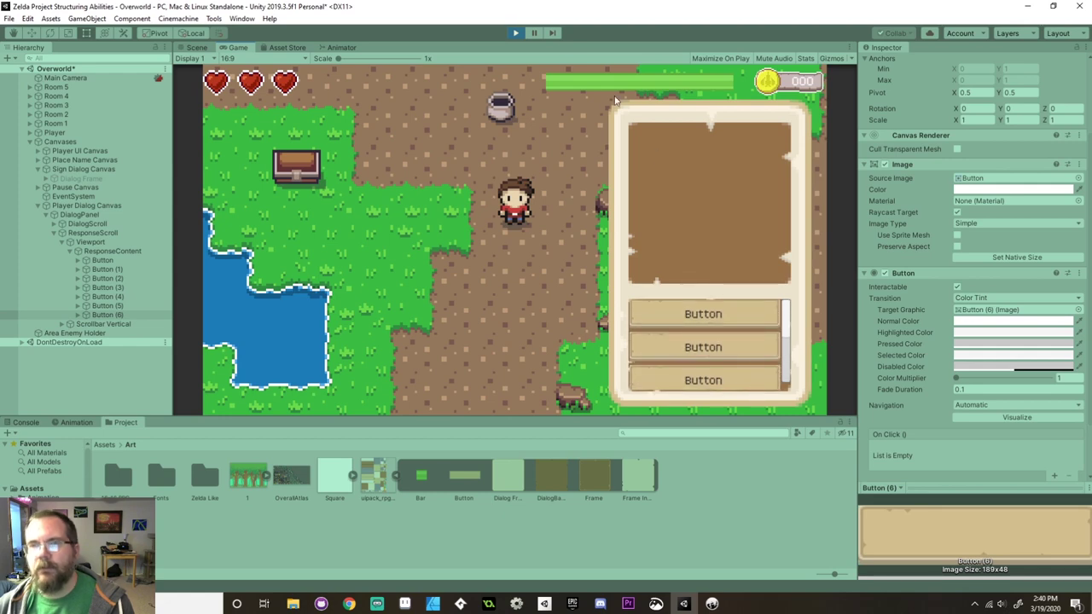
click(515, 32)
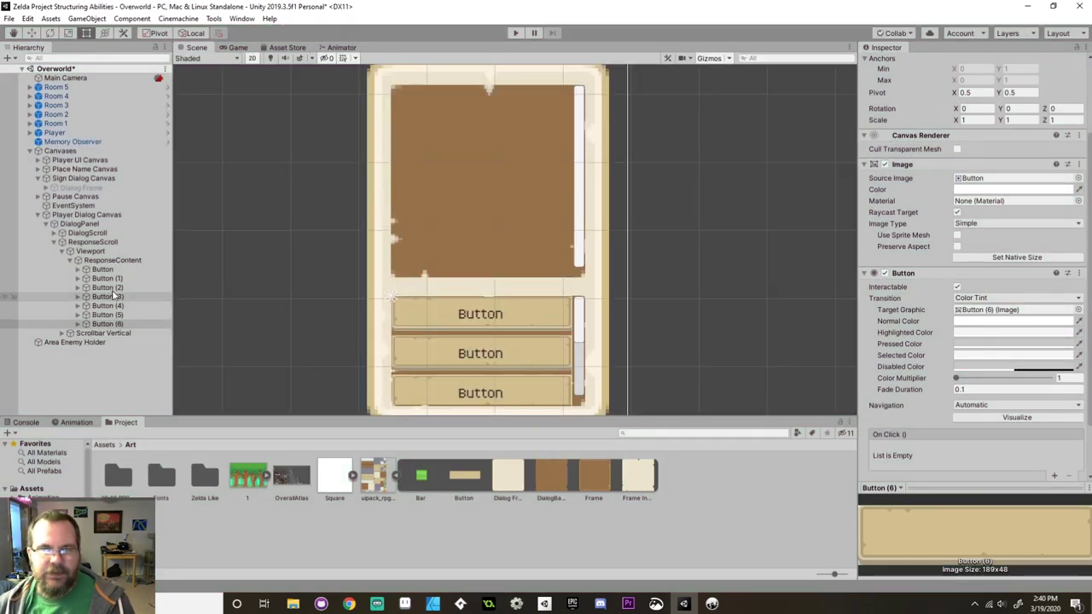
Delete the six duplicated buttons, Button (1) through Button (6), keeping only the original under ResponseContent.
shift+click(114, 282)
right_click(117, 288)
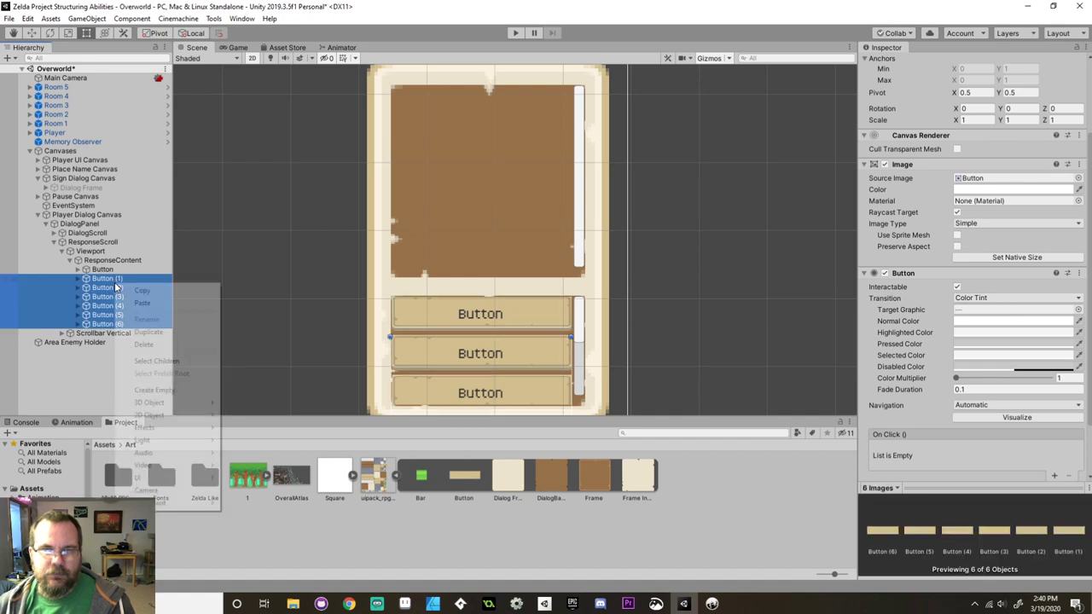
click(149, 344)
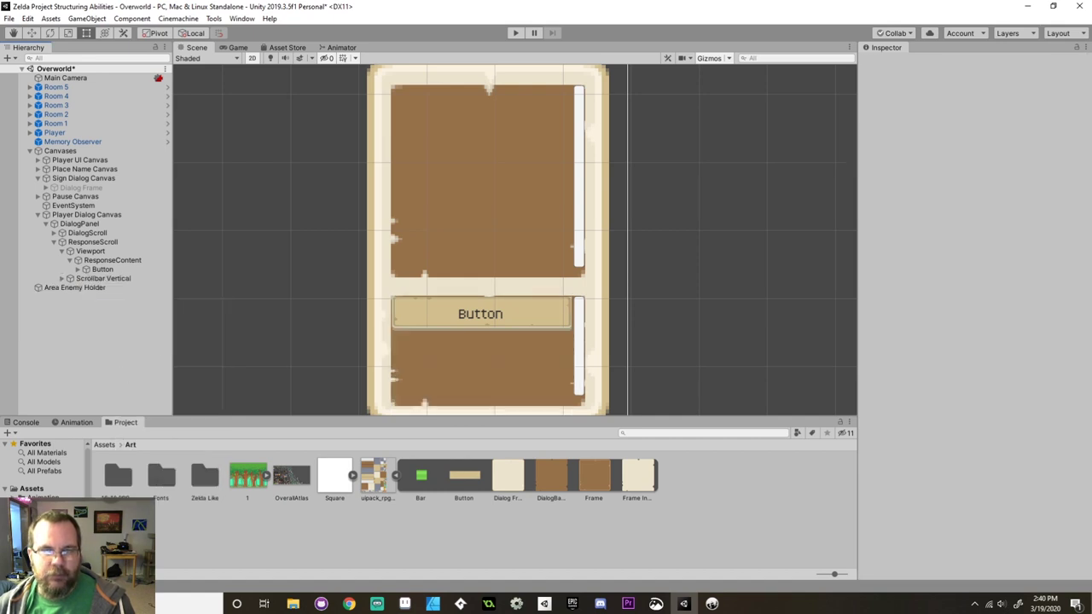
Open the Prefabs/UIStuff project folder and rename the Button under ResponseContent as ResponseButton.
scroll(30, 488, down, 5)
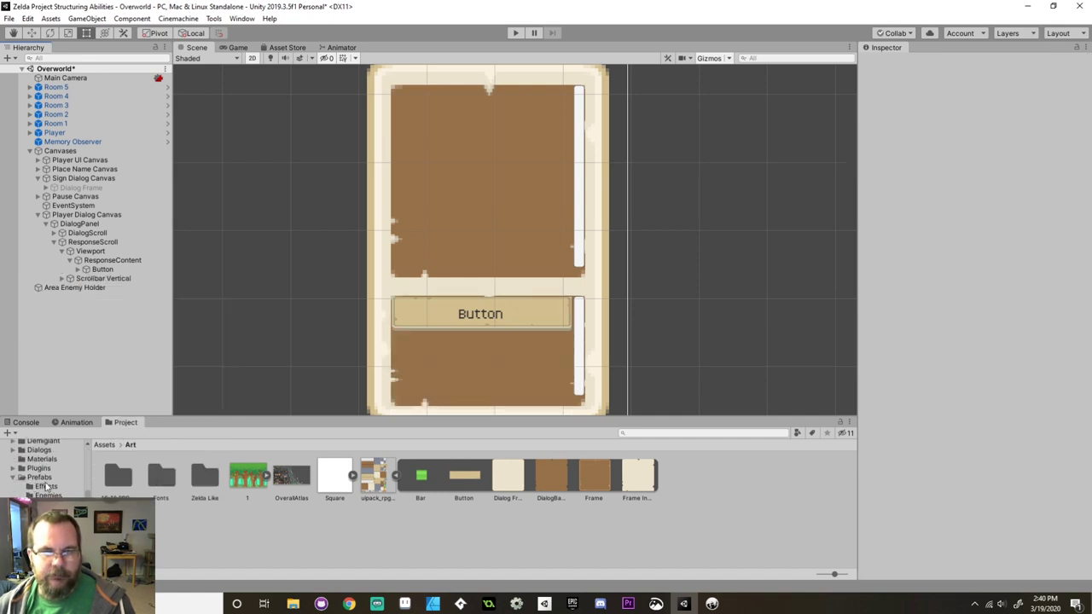
click(39, 477)
double_click(117, 476)
click(102, 270)
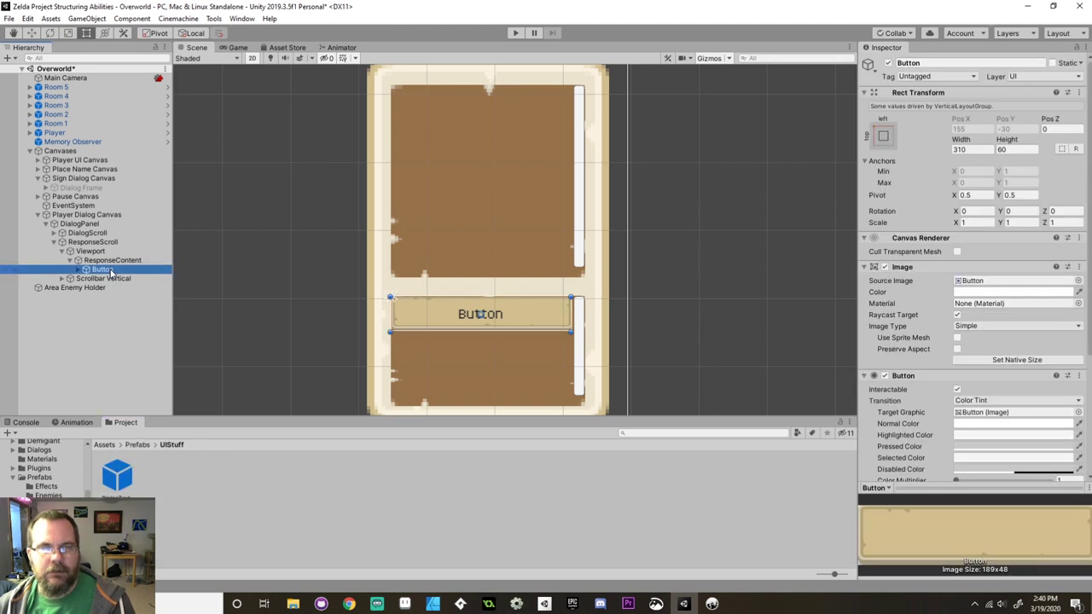
click(102, 269)
text(ResponseButton)
key(Return)
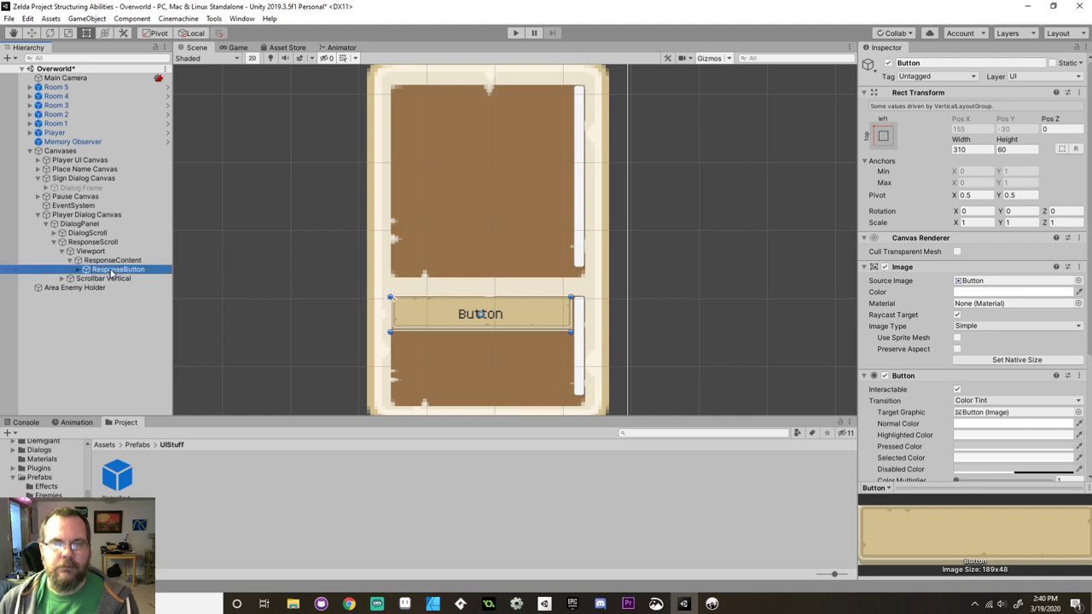
Save ResponseButton as a prefab in the UIStuff folder and delete its instance from ResponseContent.
drag(223, 450, 234, 485)
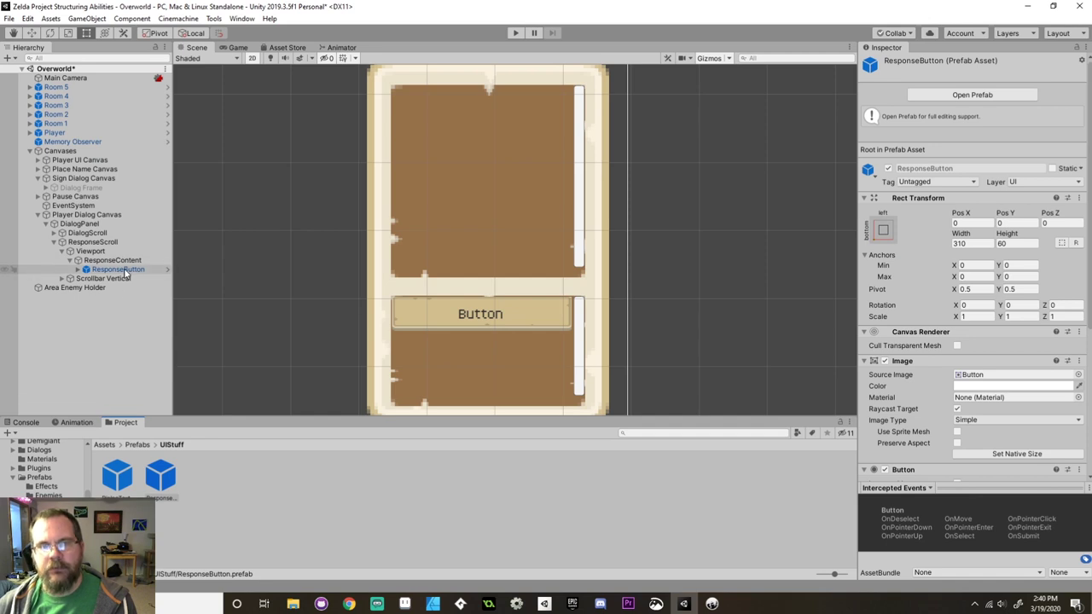
right_click(125, 270)
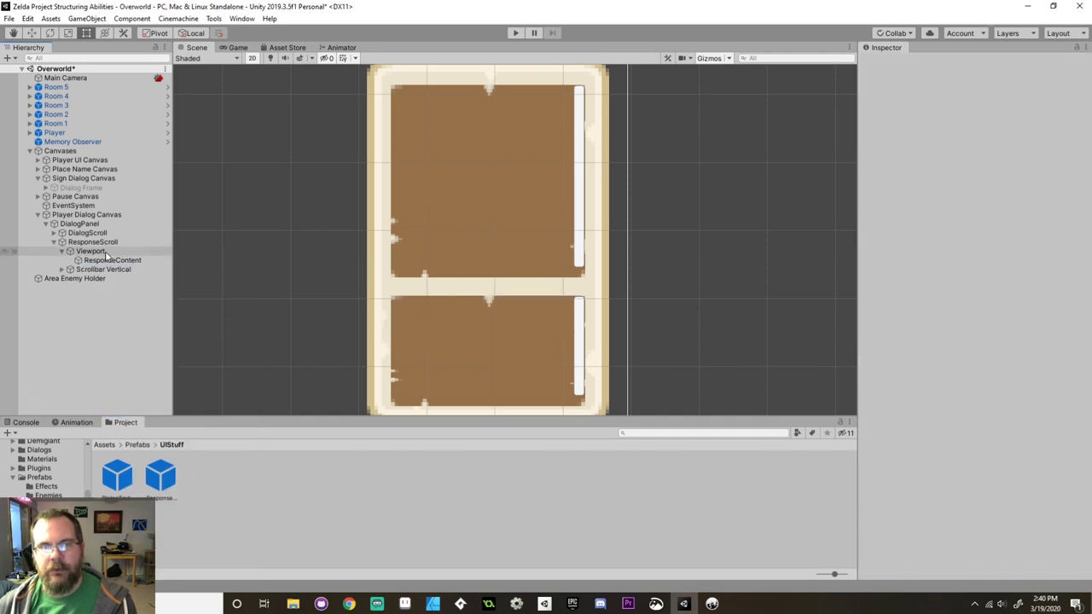
Deactivate the DialogPanel under Player Dialog Canvas and collapse the Canvases hierarchy.
click(54, 242)
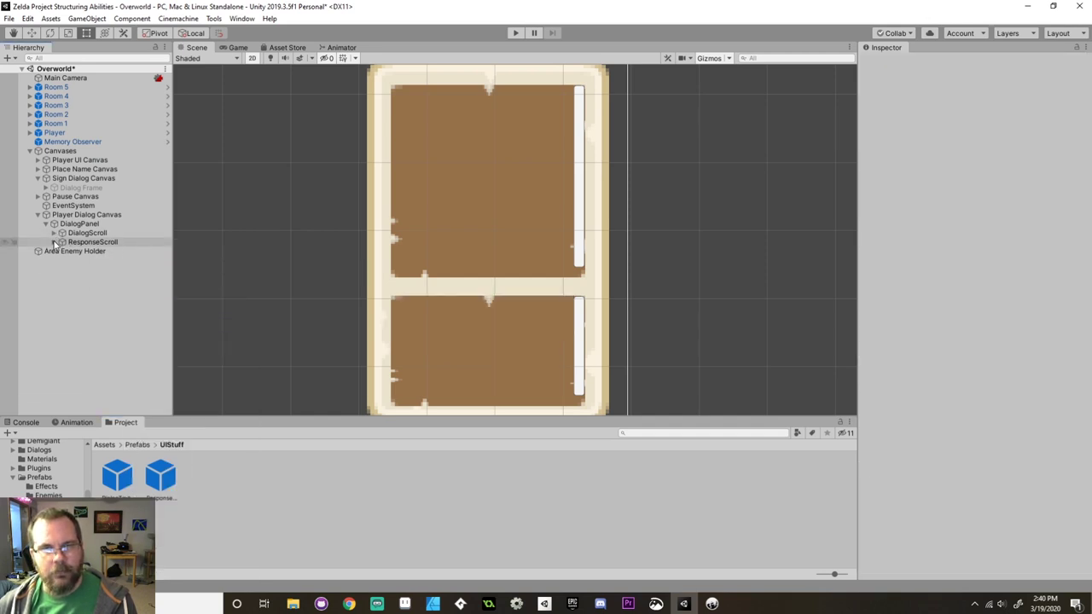
click(54, 223)
click(37, 215)
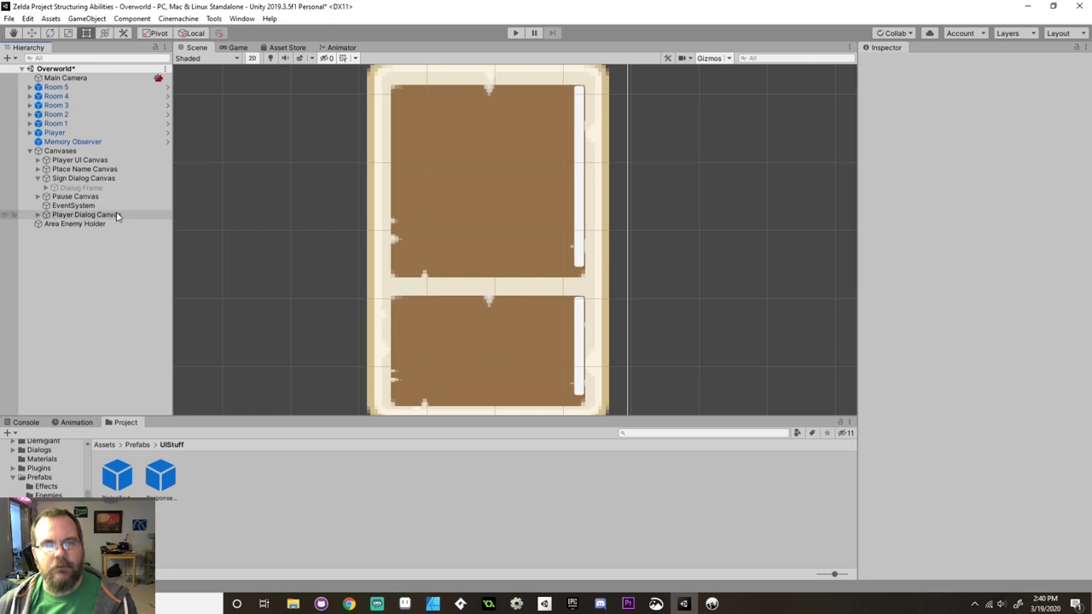
click(41, 215)
click(38, 215)
click(77, 223)
click(888, 62)
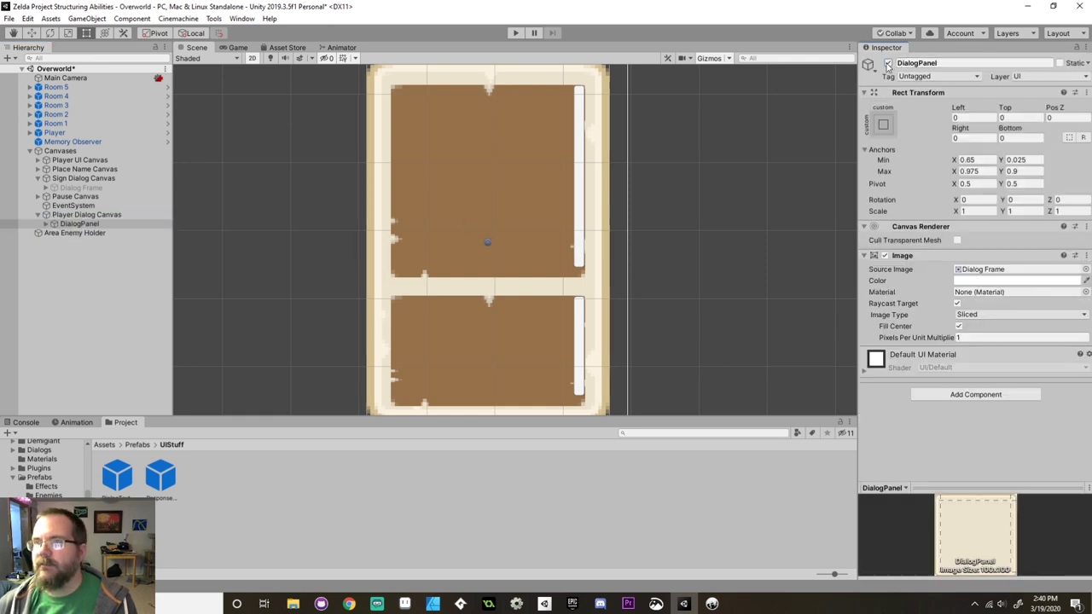
click(38, 215)
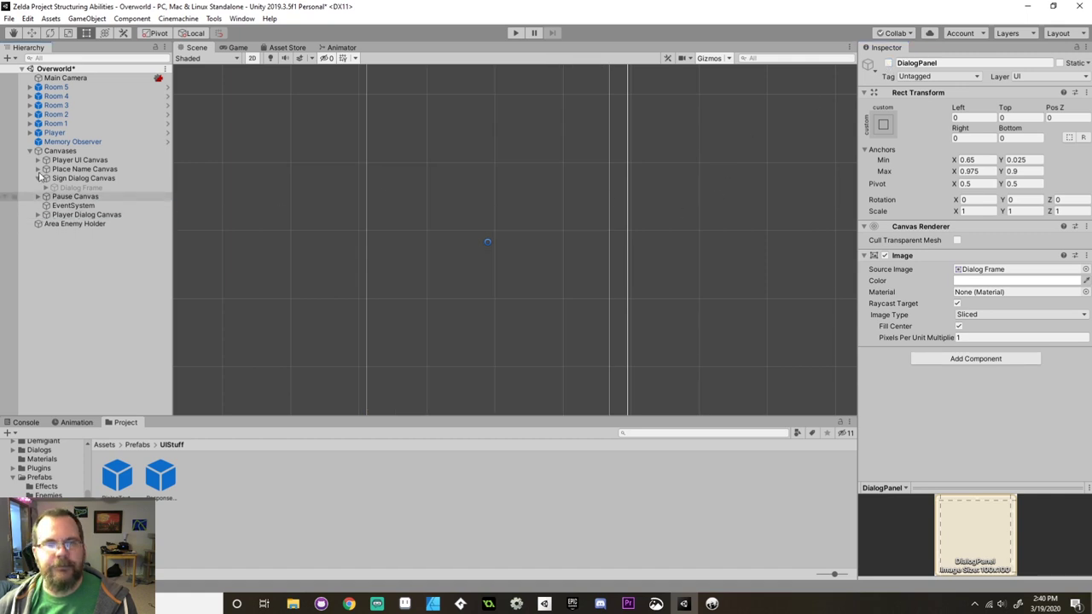
click(29, 151)
scroll(313, 229, down, 10)
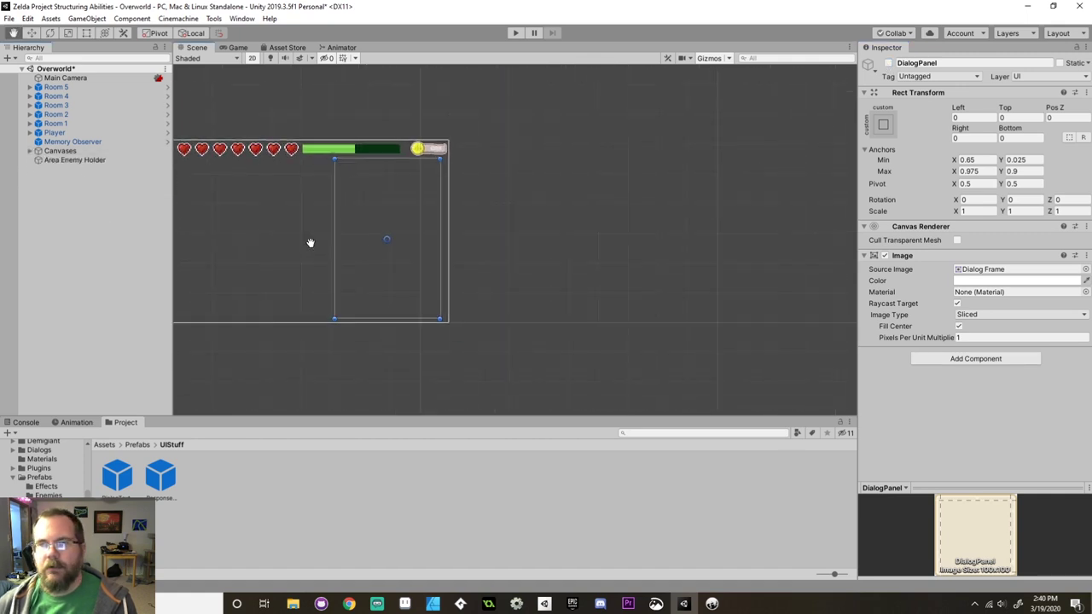